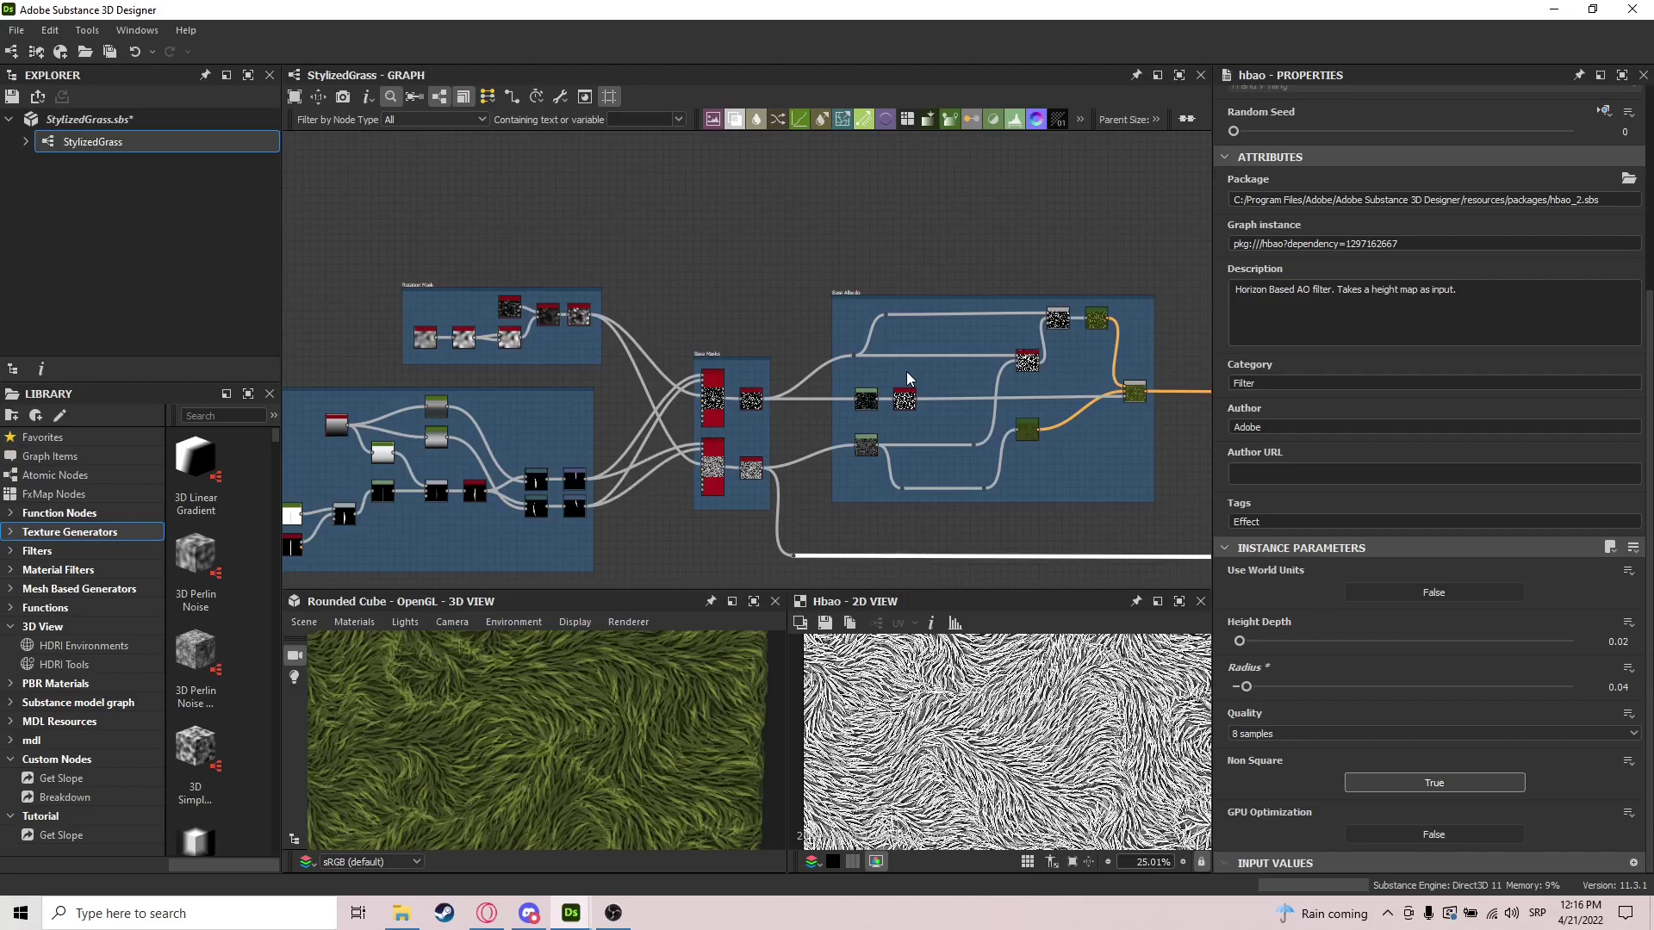
Set the HBAO node's Height Depth to 0.01 and check the grass surface in the 3D preview
middle_drag(1100, 448, 727, 308)
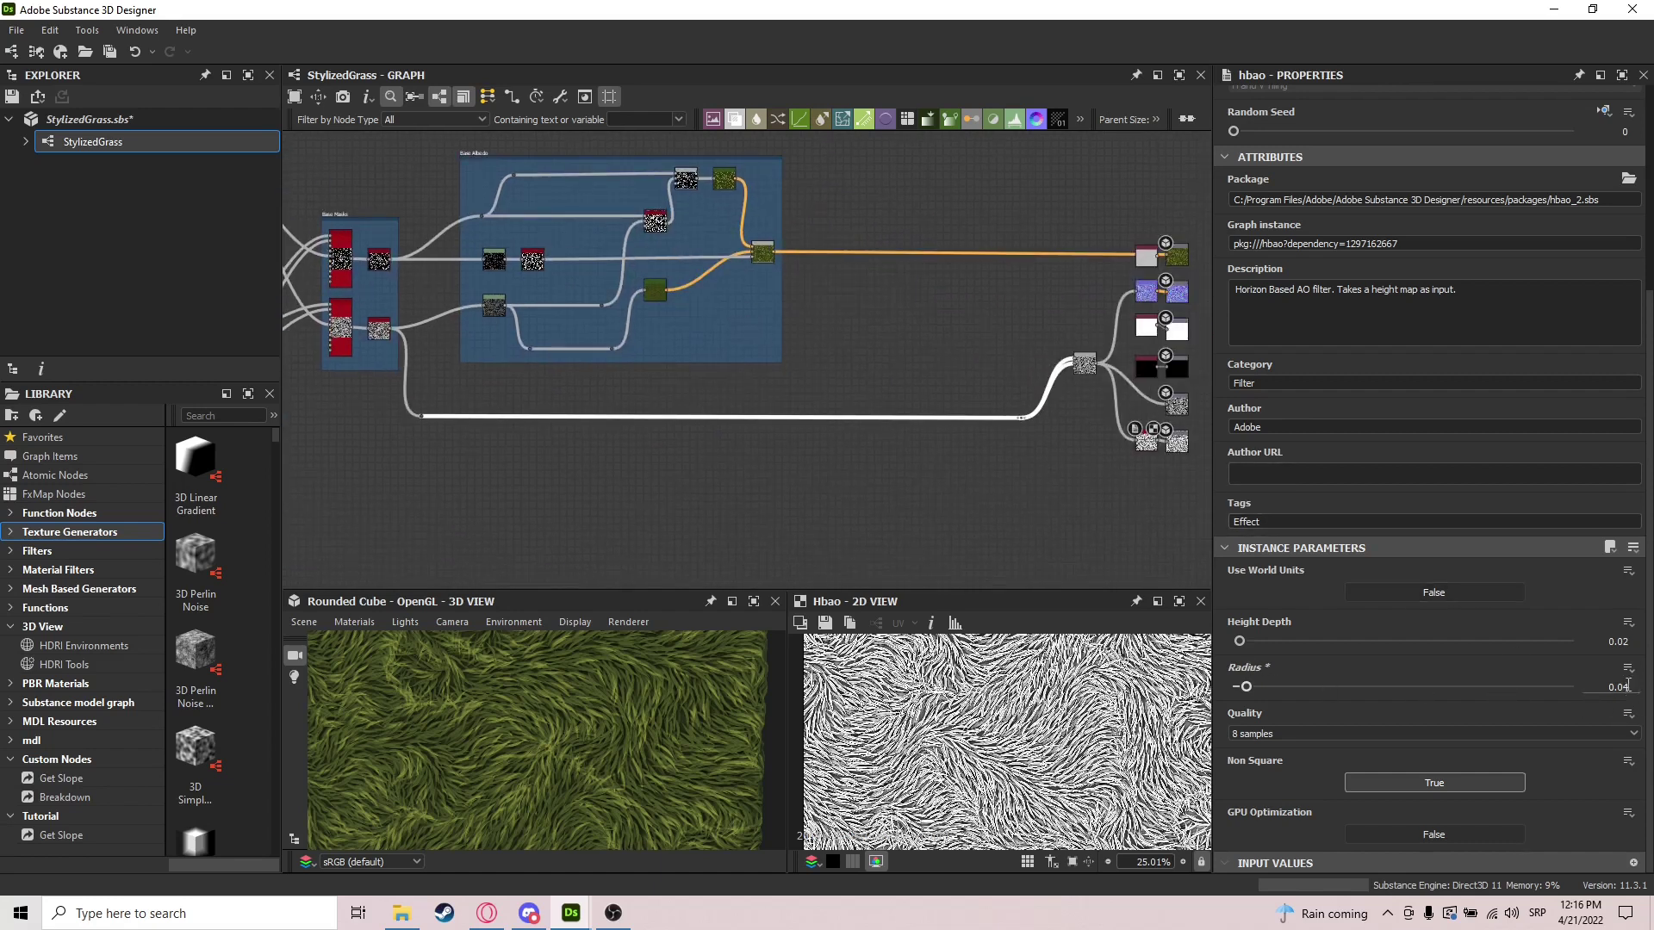
click(1634, 646)
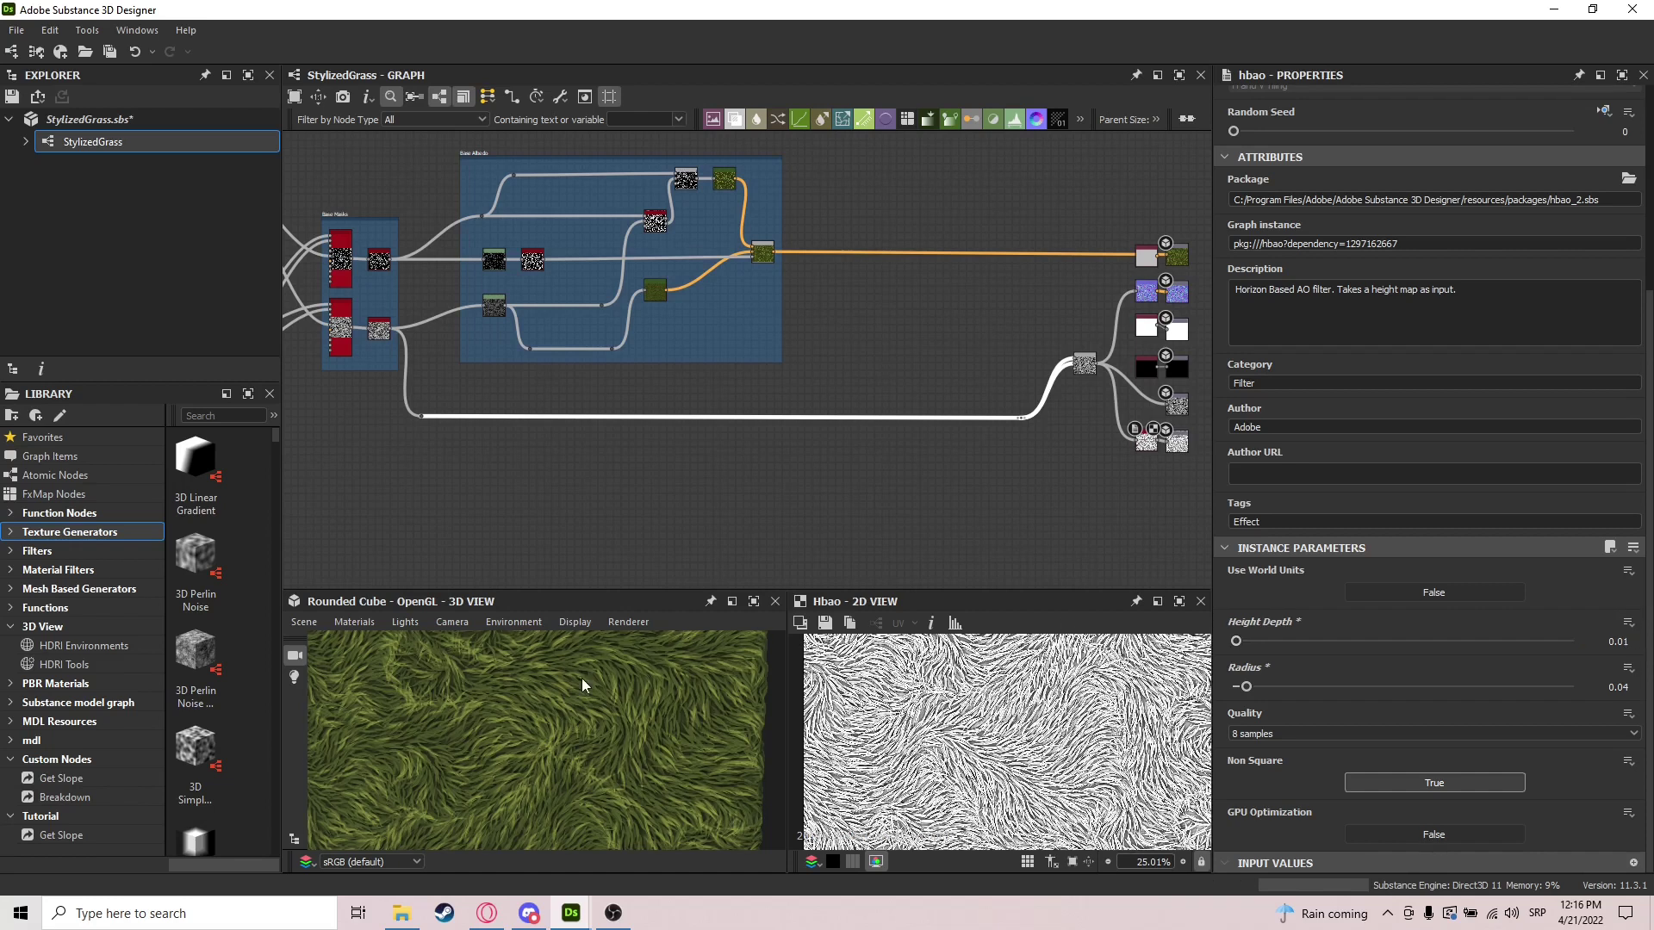
scroll(548, 706, up, 5)
scroll(548, 706, down, 5)
drag(550, 701, 607, 755)
scroll(545, 690, down, 3)
scroll(566, 755, down, 2)
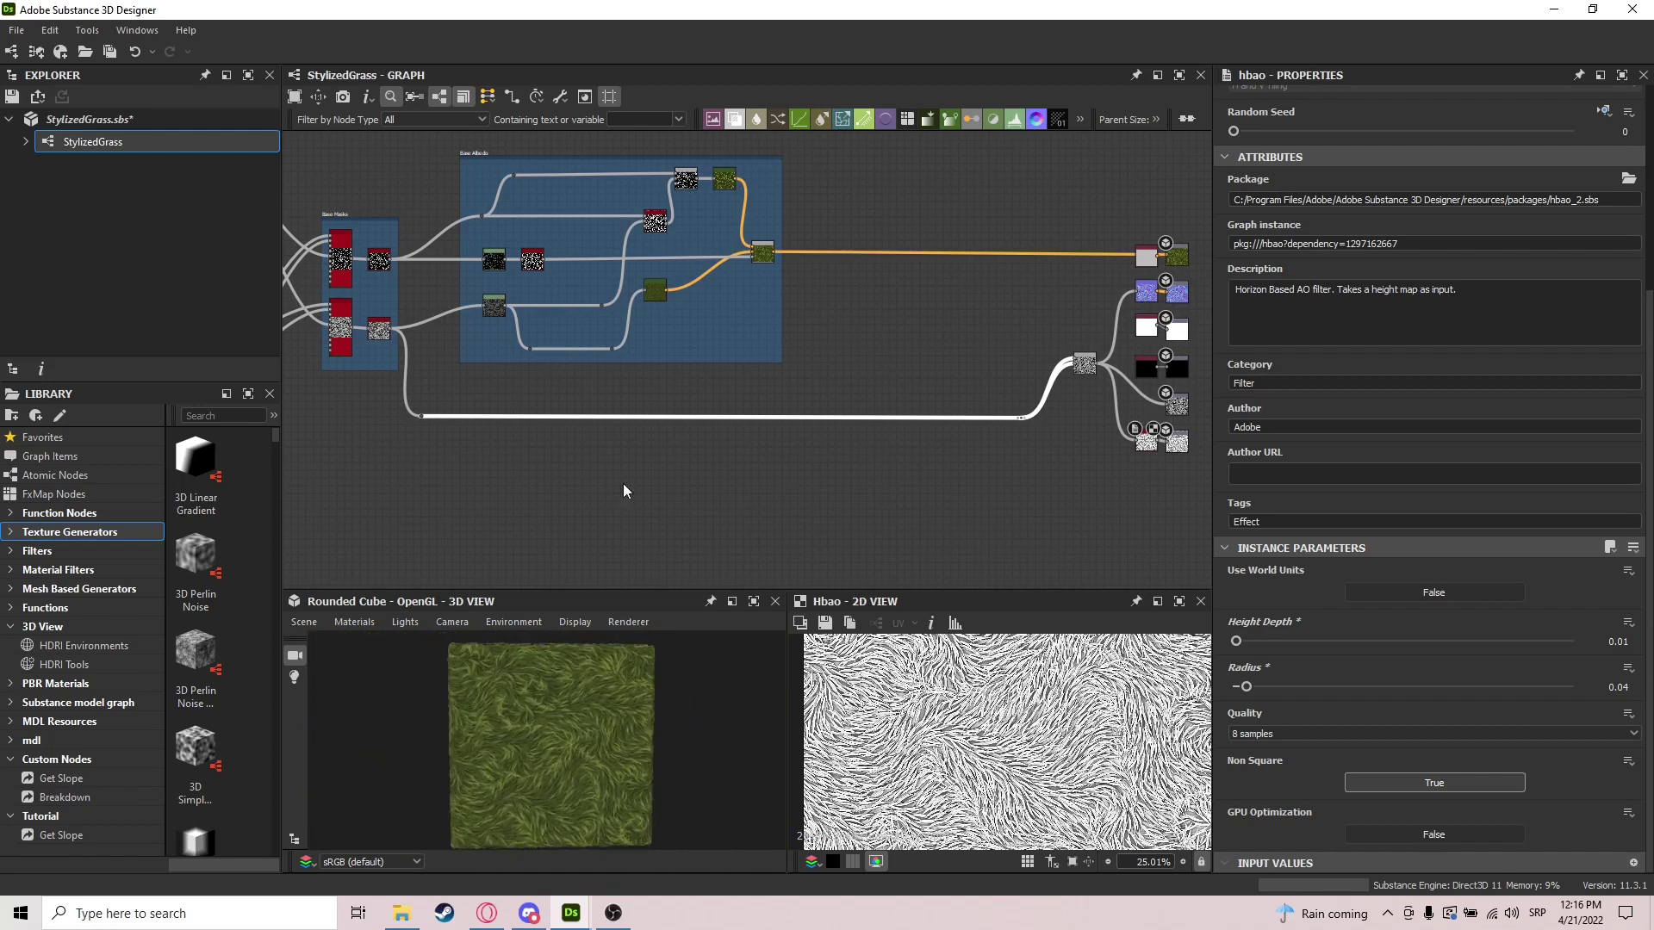
Add a Shape node in the empty area above the existing frames and set its pattern to Paraboloid
middle_drag(660, 351, 754, 460)
scroll(727, 377, down, 6)
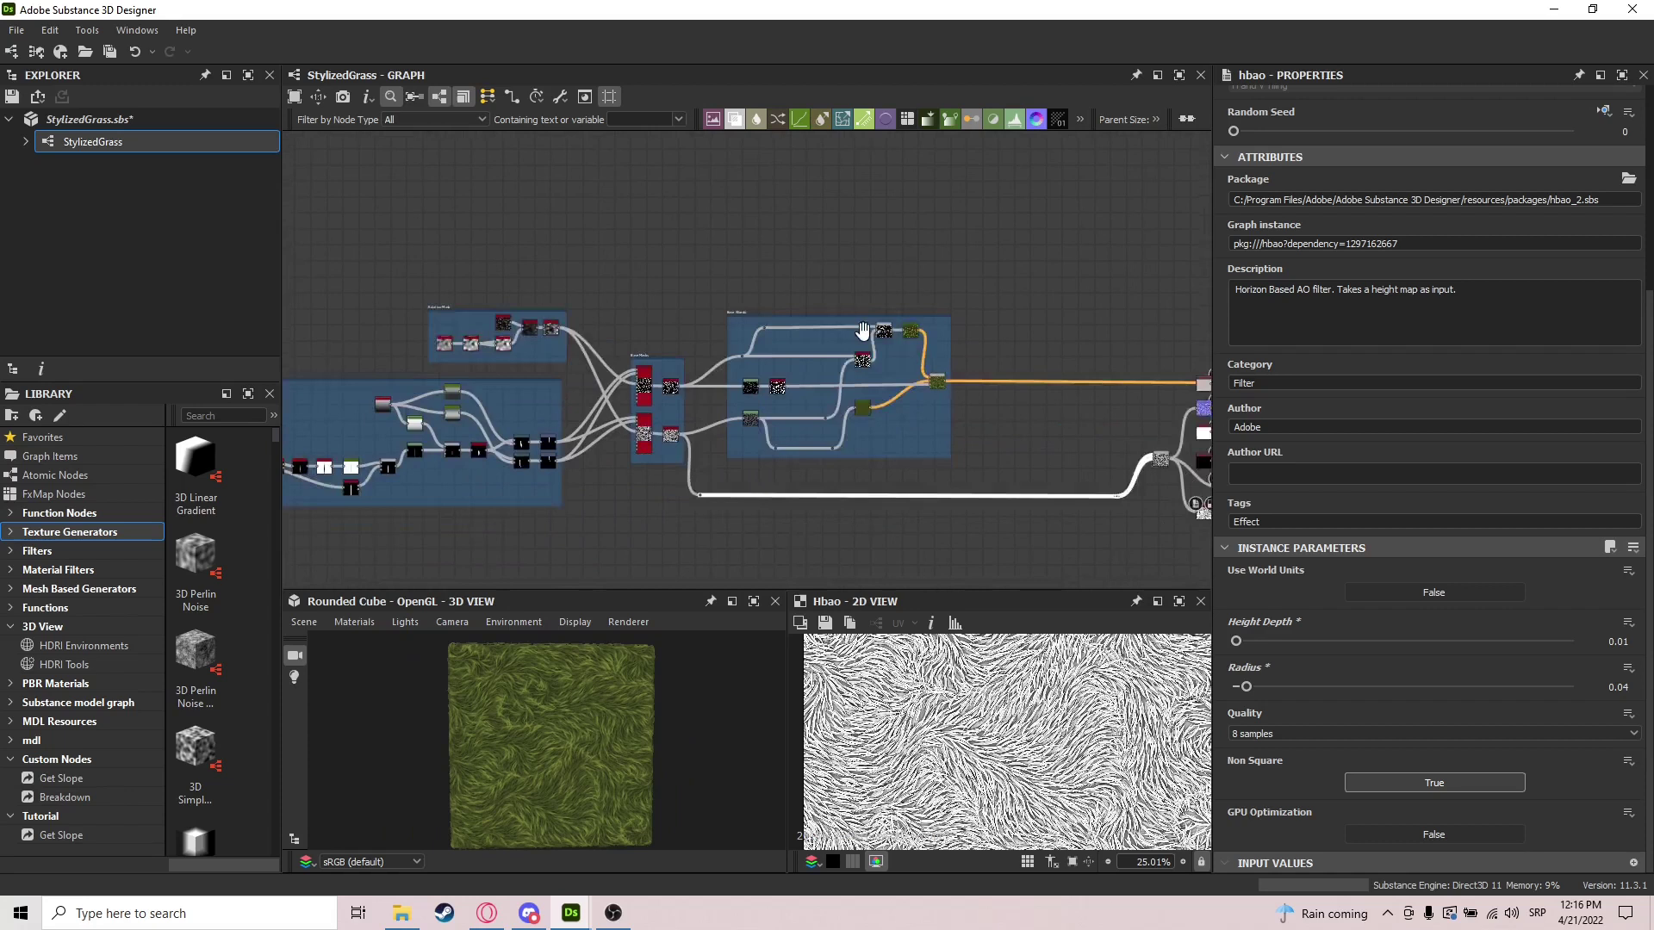
drag(1063, 248, 333, 469)
middle_drag(524, 440, 609, 502)
middle_drag(612, 289, 660, 374)
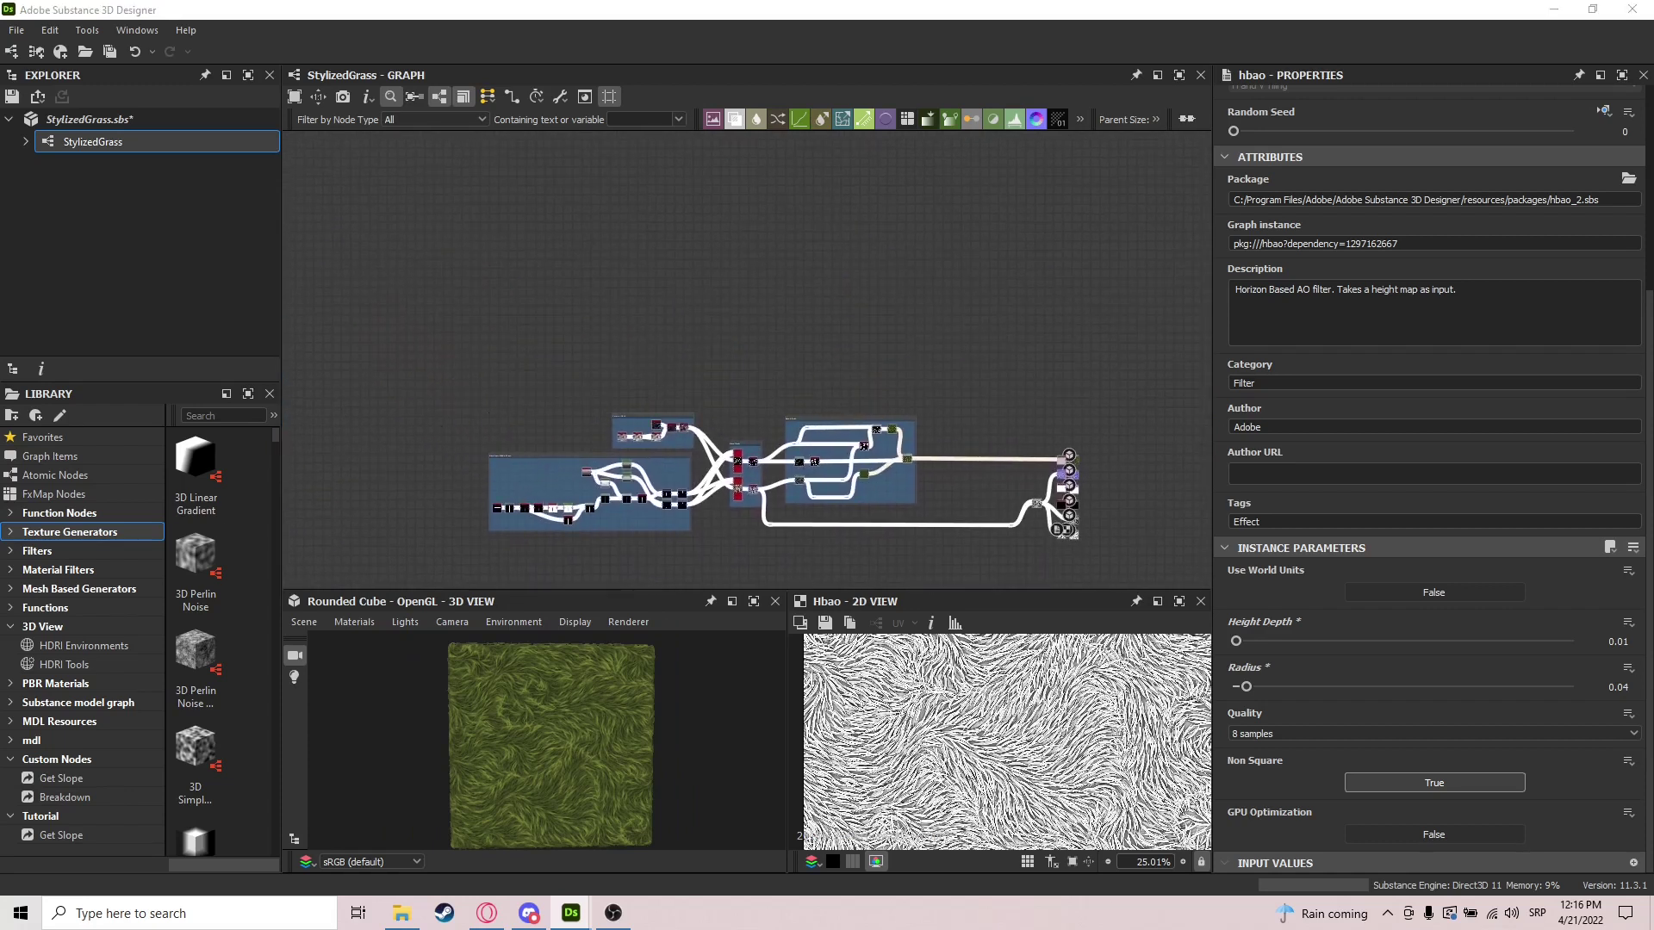
scroll(572, 379, up, 5)
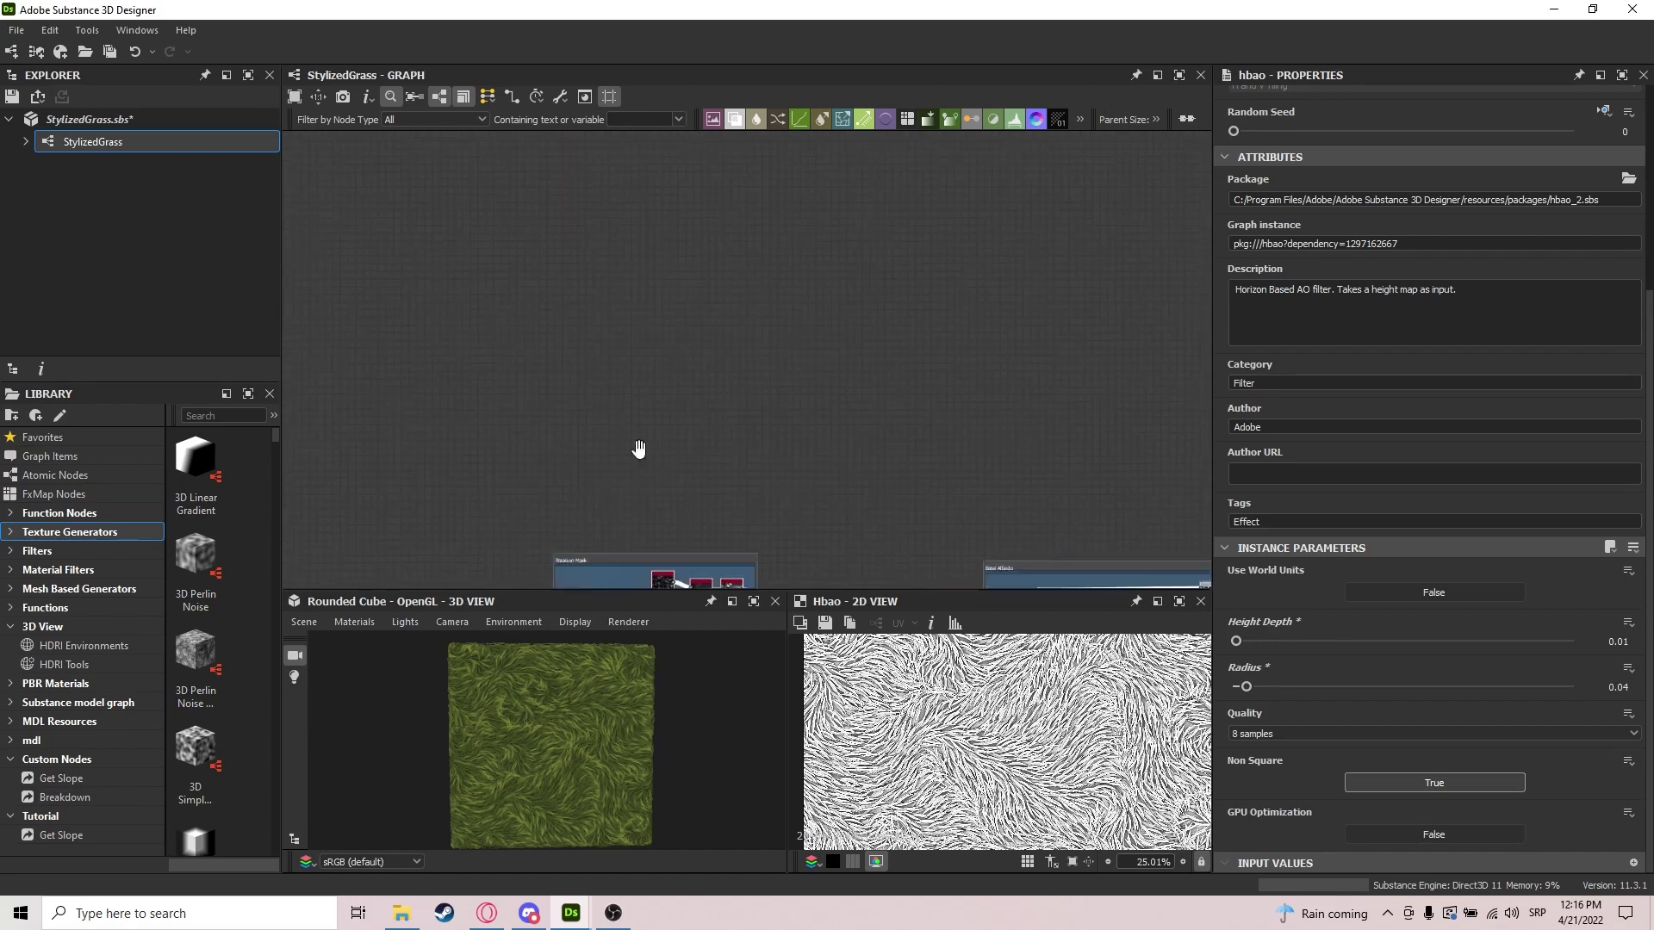
scroll(659, 315, up, 3)
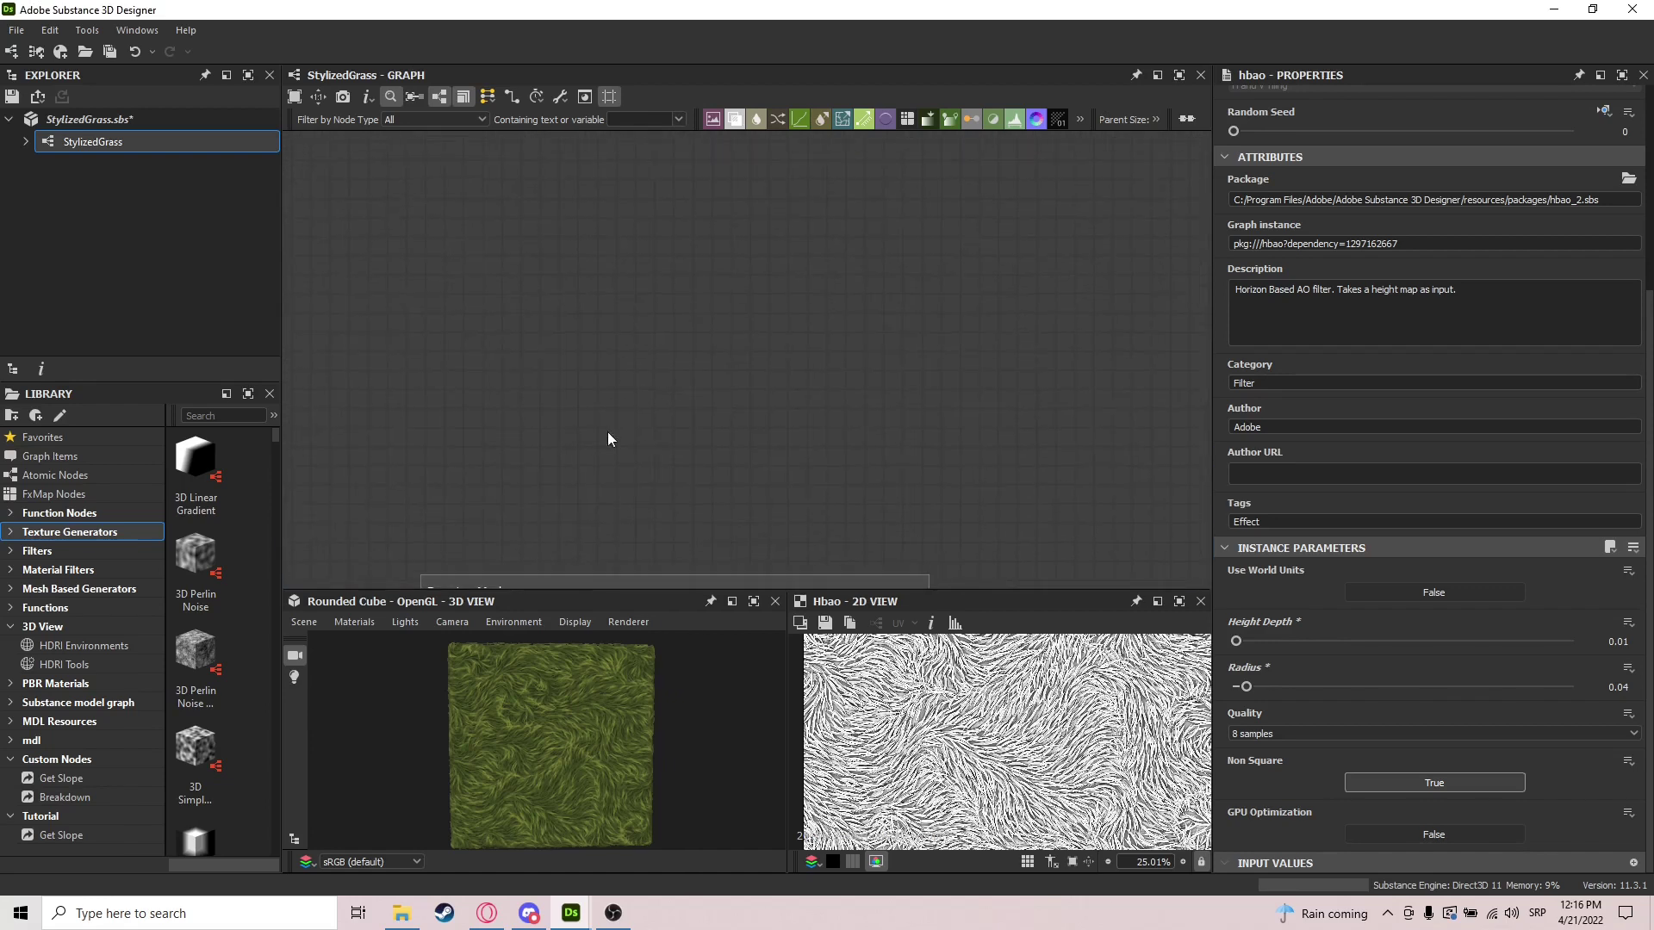
key(space)
text(shape)
key(Return)
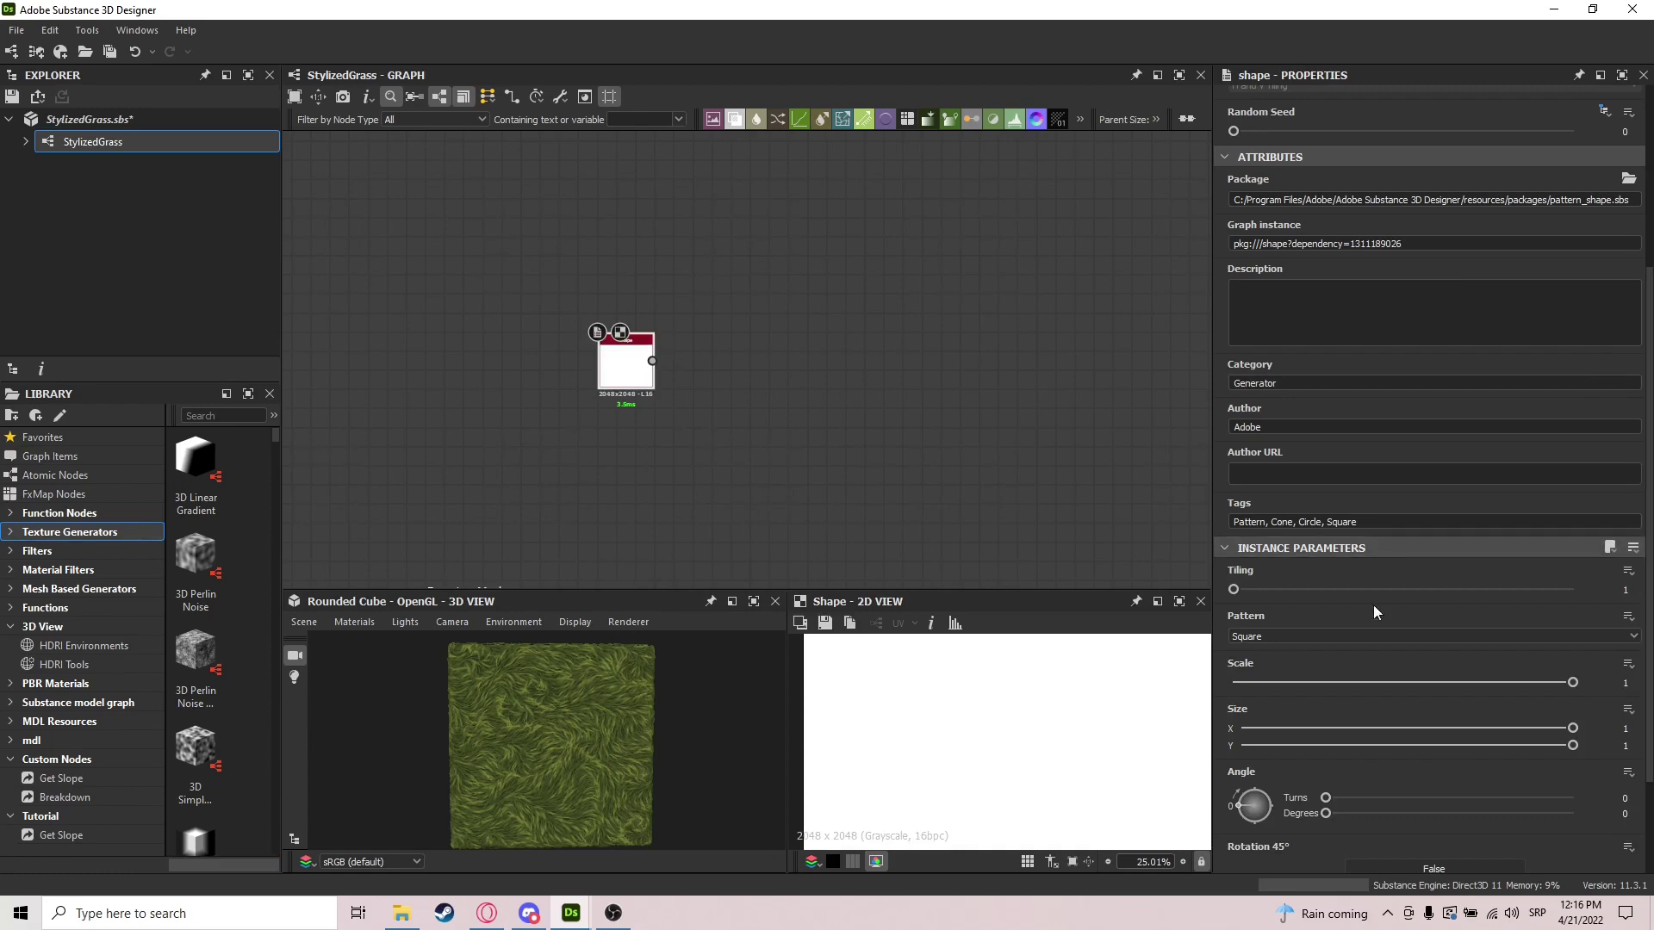
click(1311, 636)
click(1269, 674)
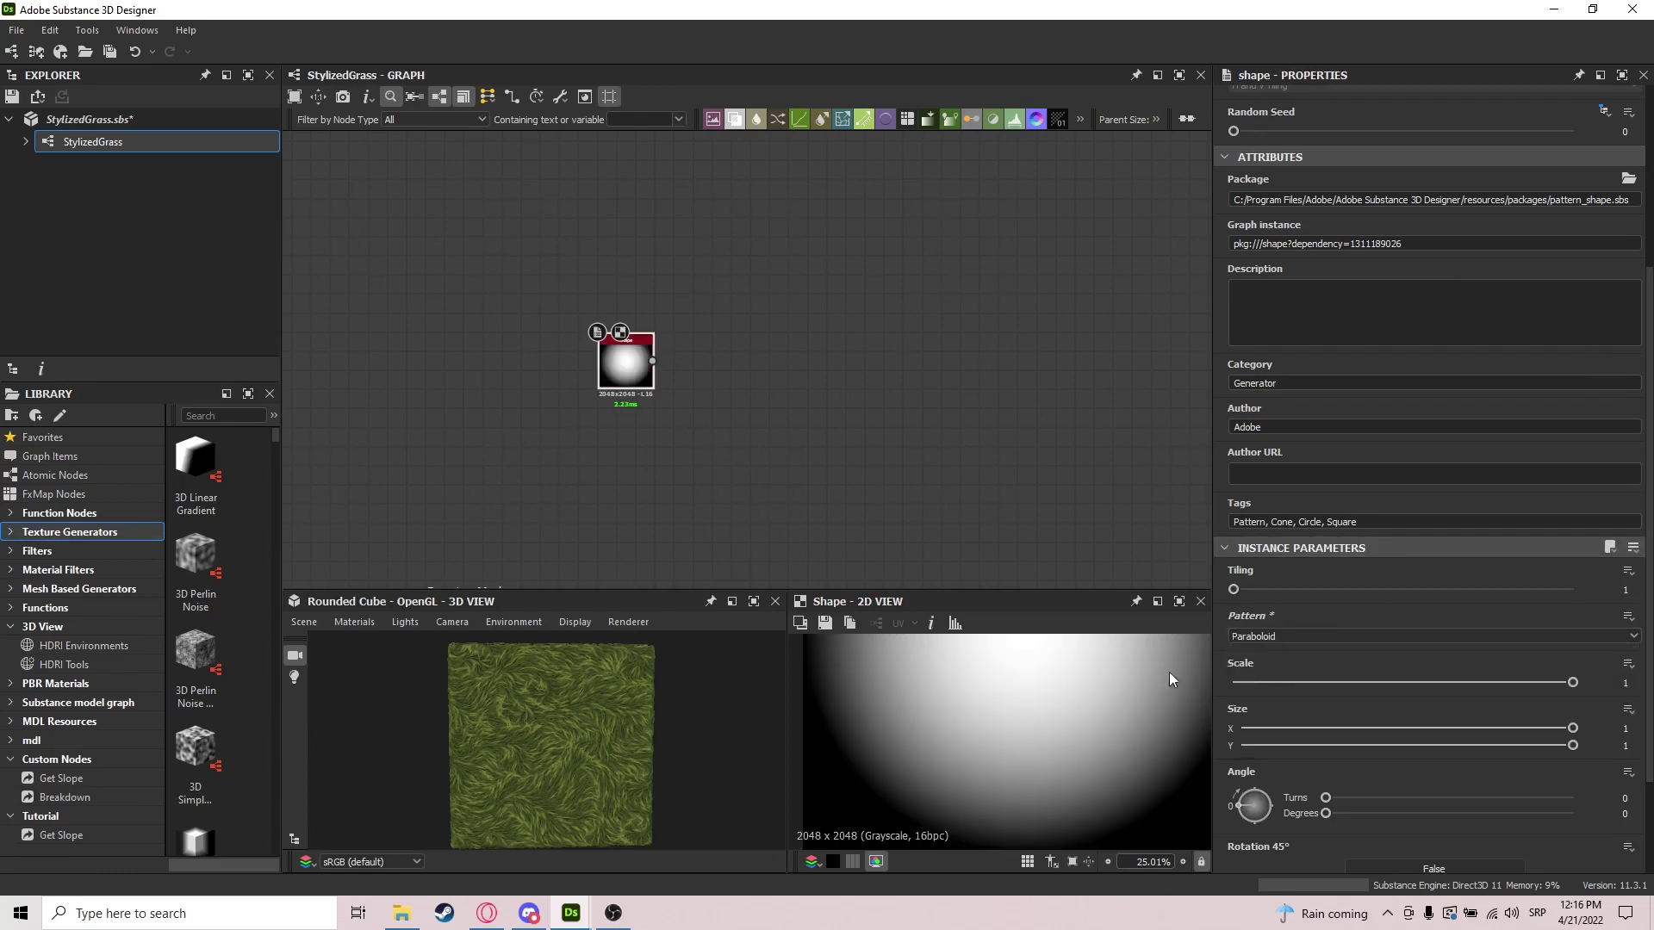
Set the Shape node's scale to 0.65 and its X size to 0.7
double_click(1626, 682)
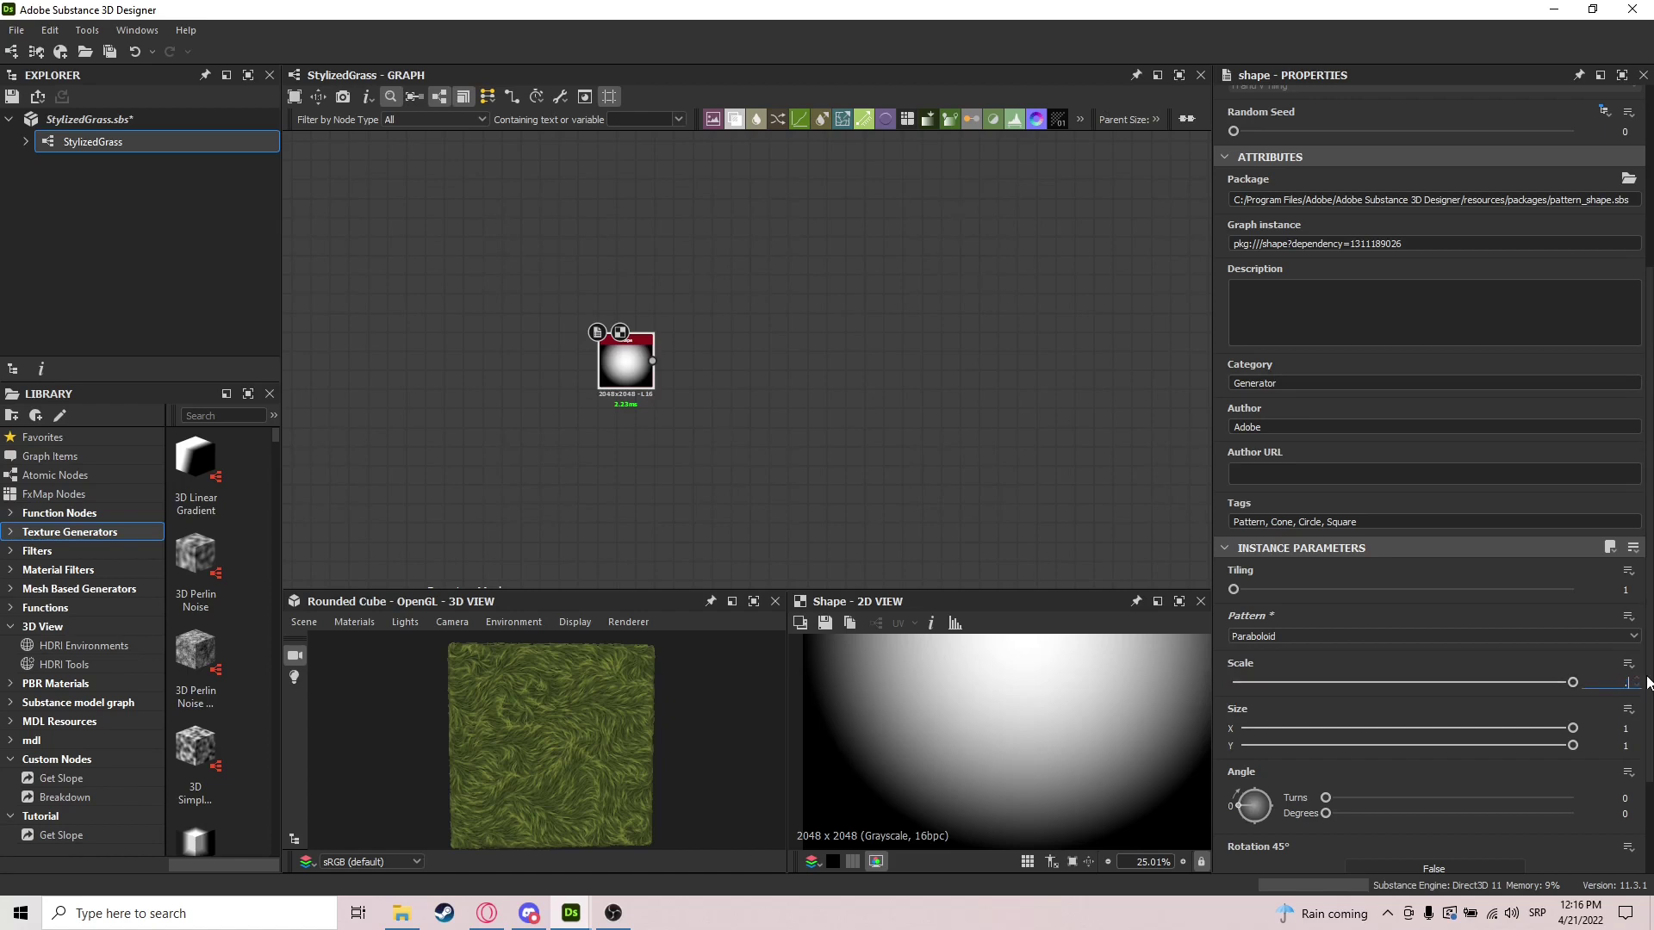
text(0.65)
key(Return)
scroll(1034, 810, down, 6)
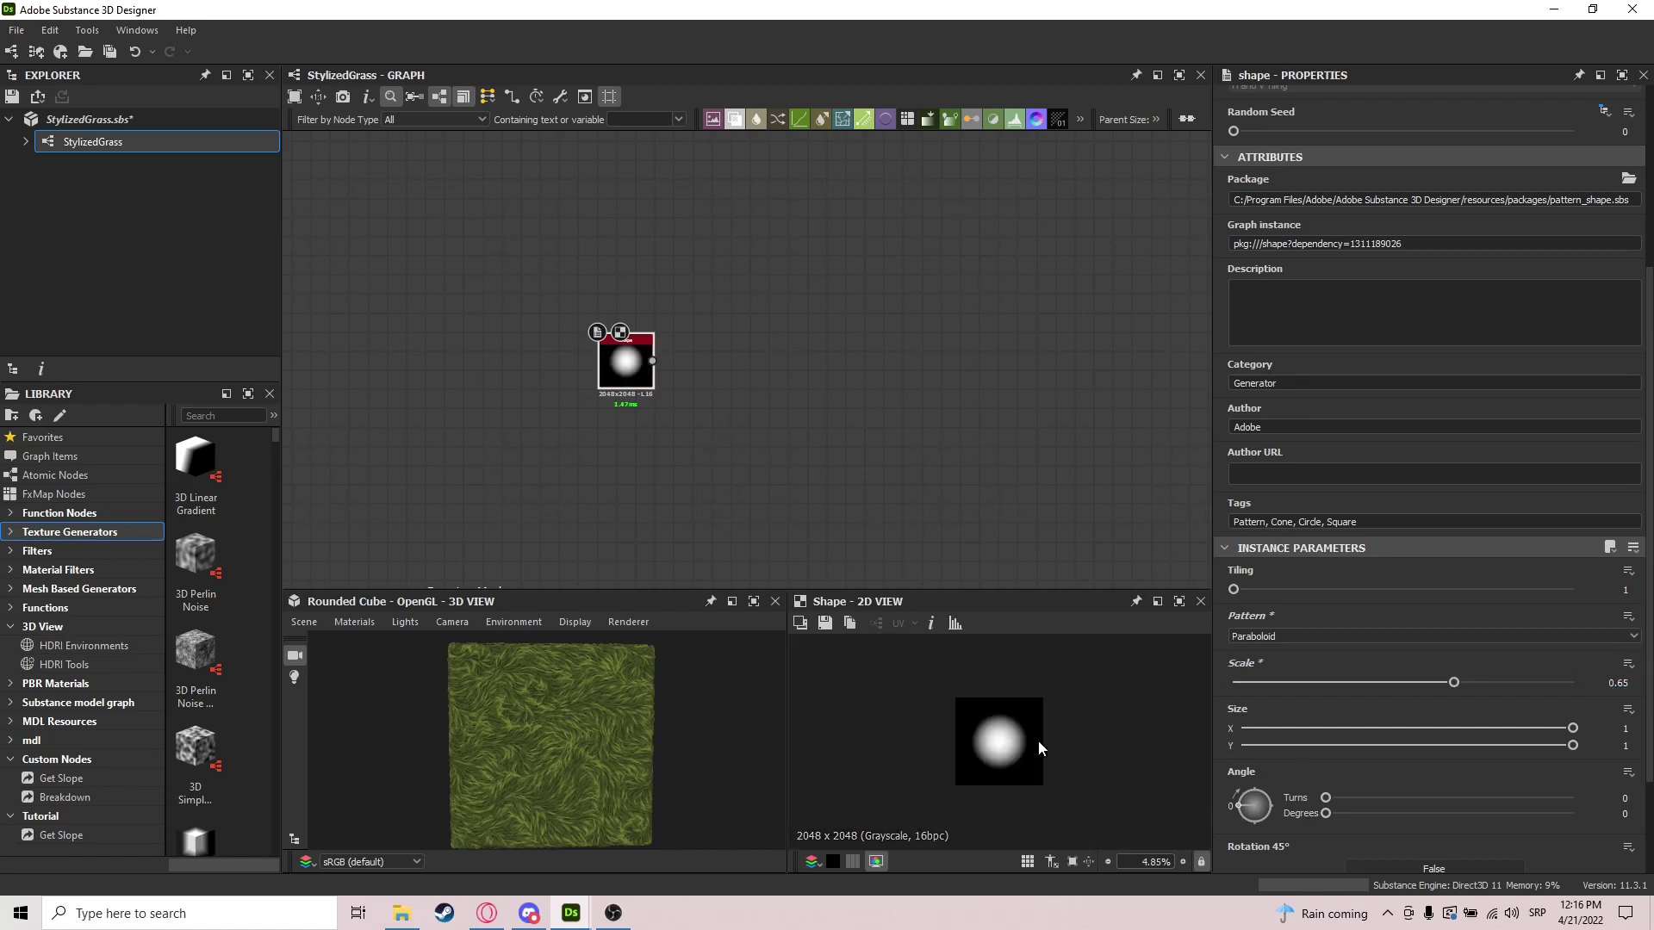
scroll(958, 747, up, 1)
double_click(1626, 728)
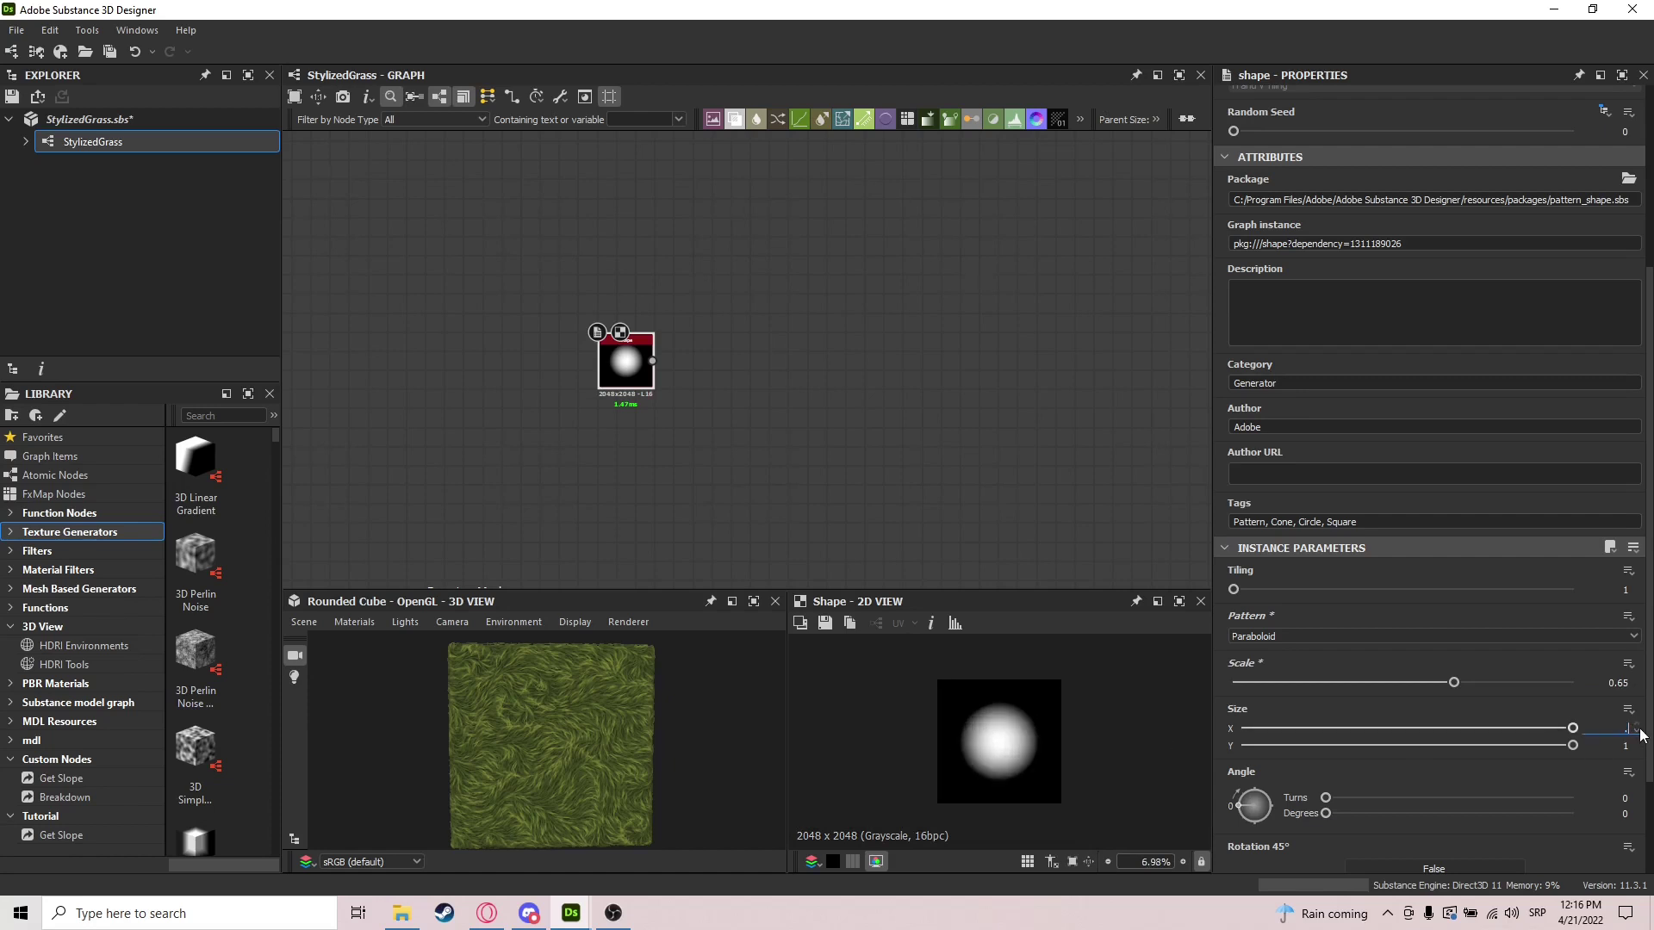
text(0.7)
key(Return)
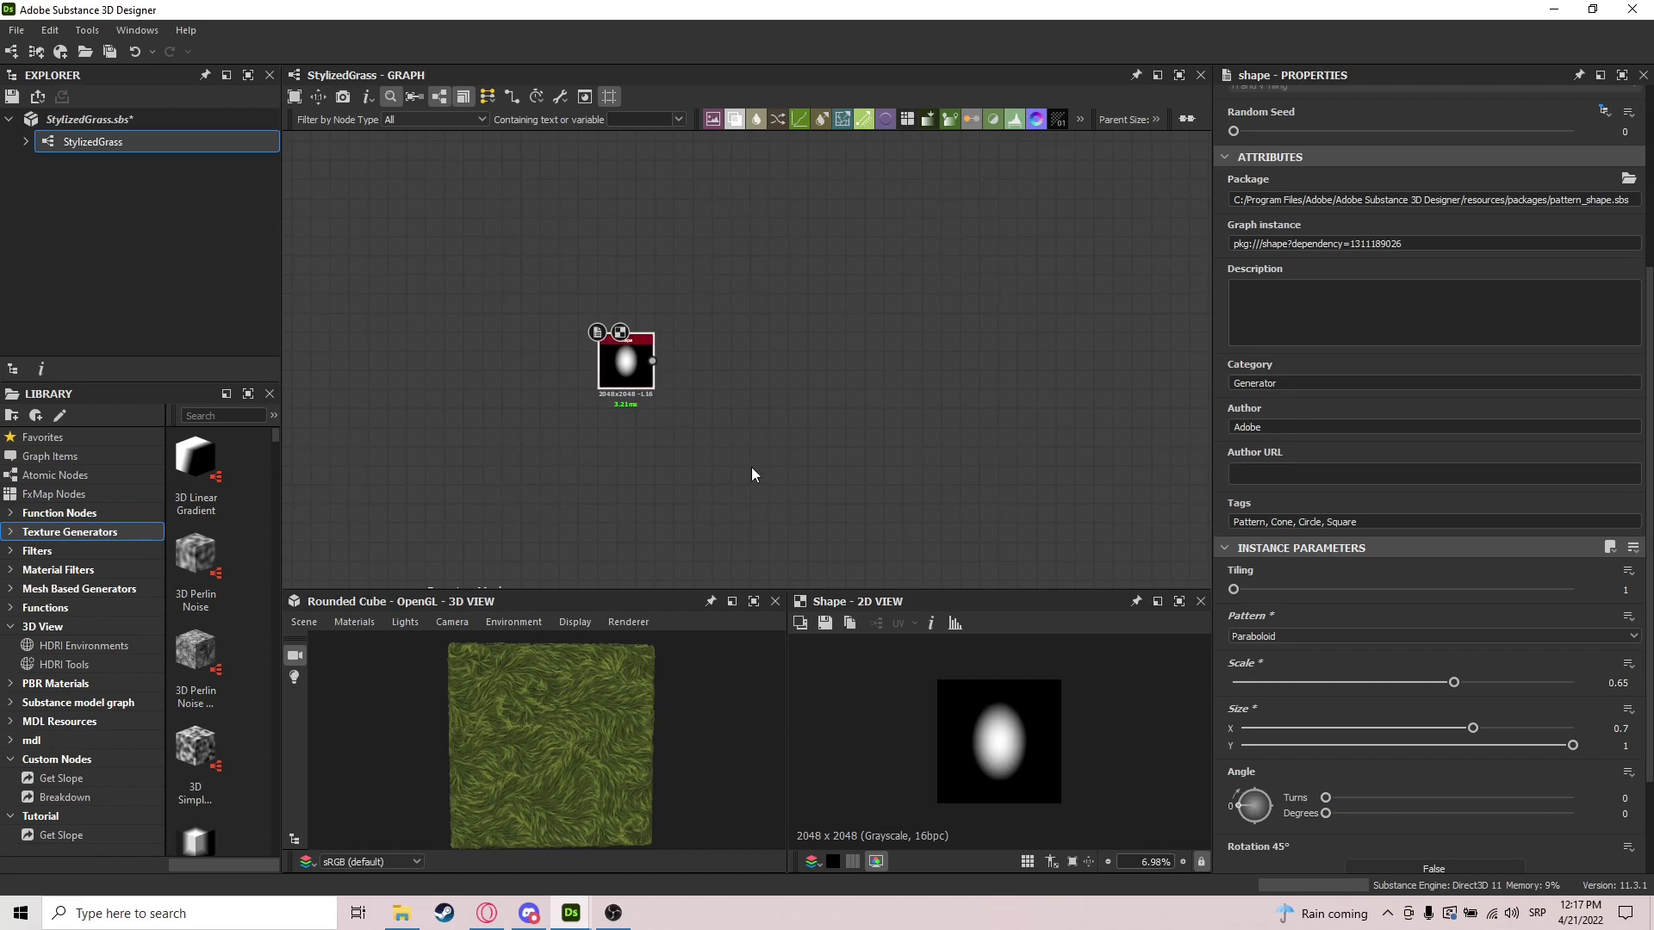
Connect a Transformation 2D node to the Shape output and set its X offset to 0.05
scroll(633, 344, up, 3)
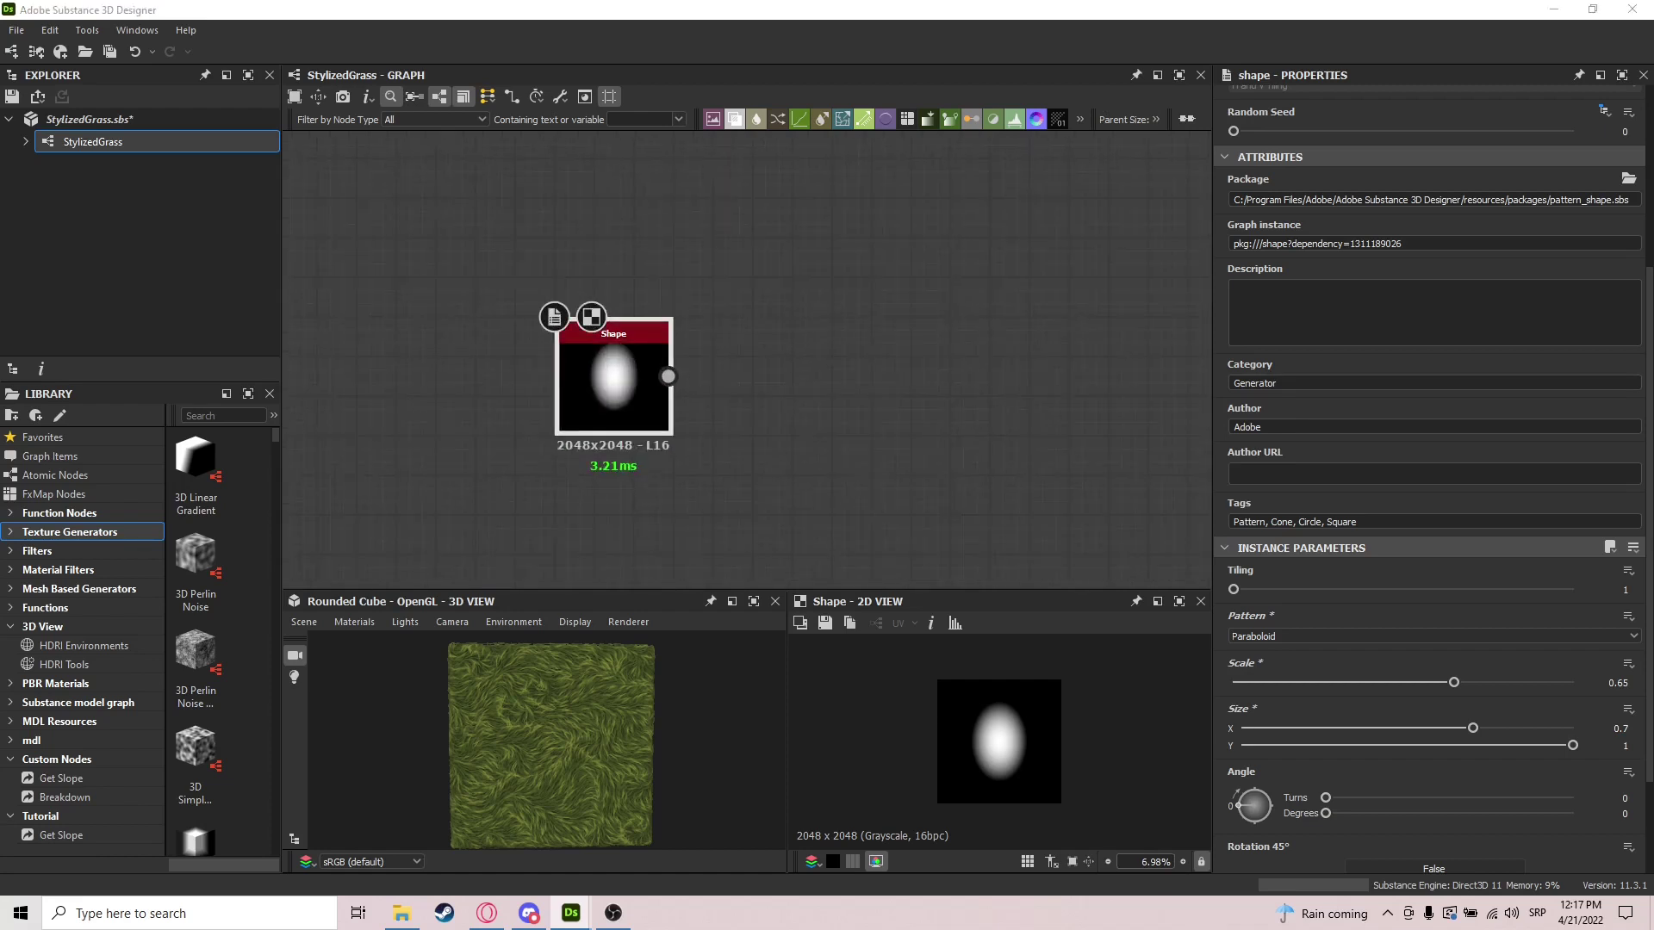
drag(667, 377, 746, 370)
key(Return)
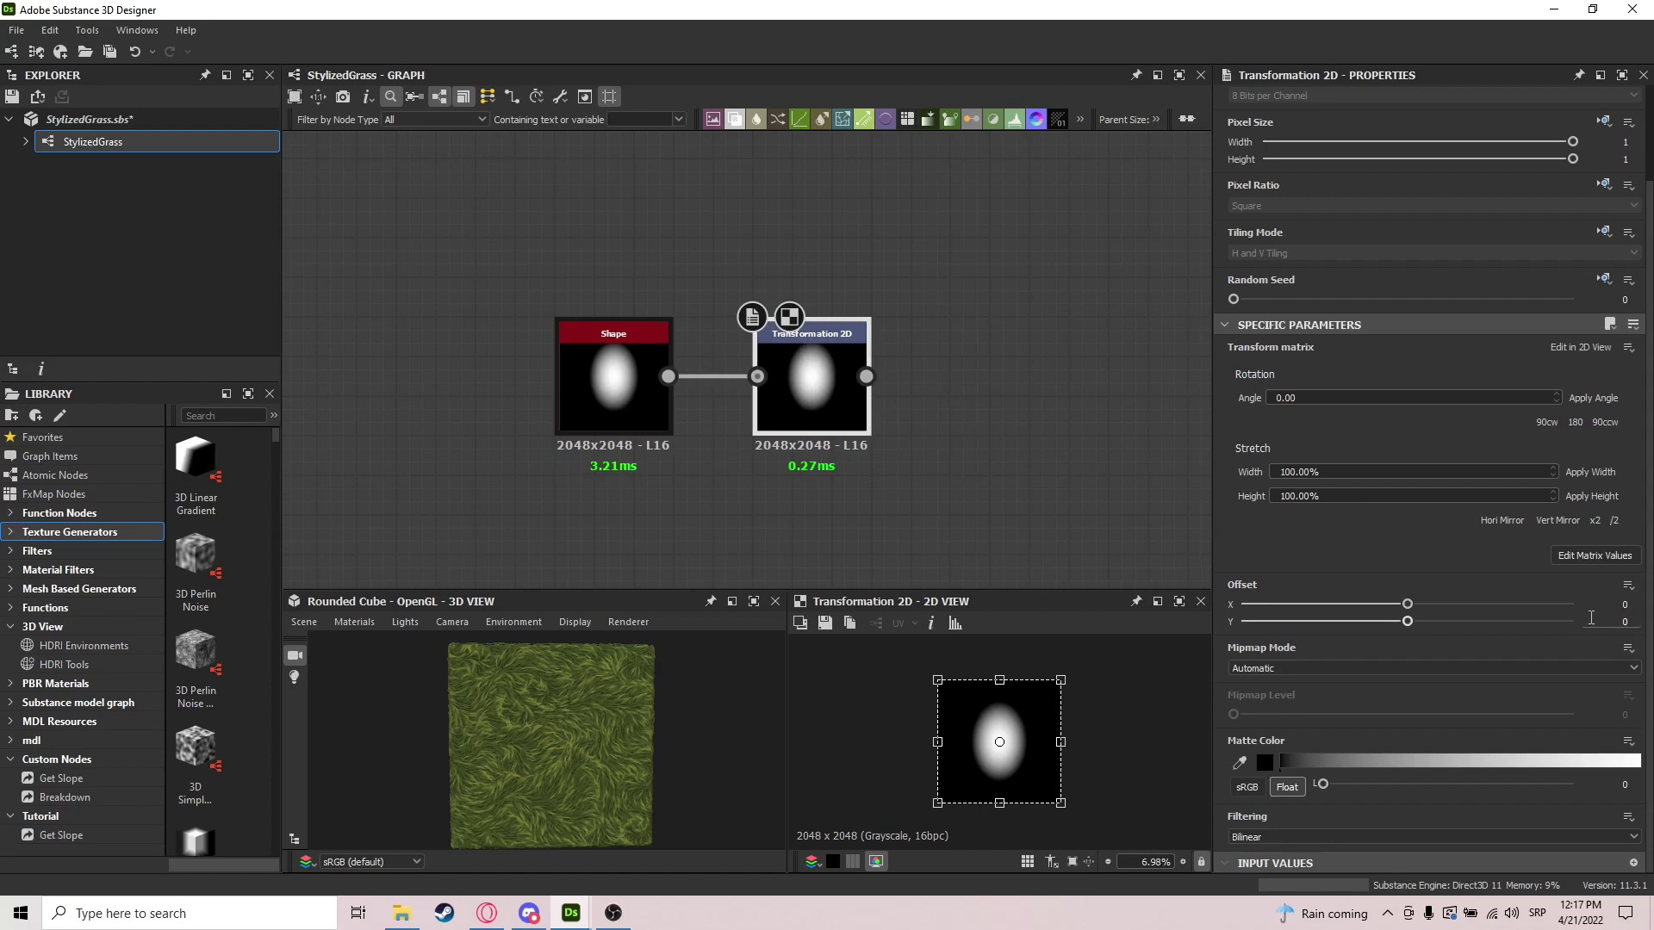
drag(1619, 604, 1647, 607)
text(0.05)
key(Return)
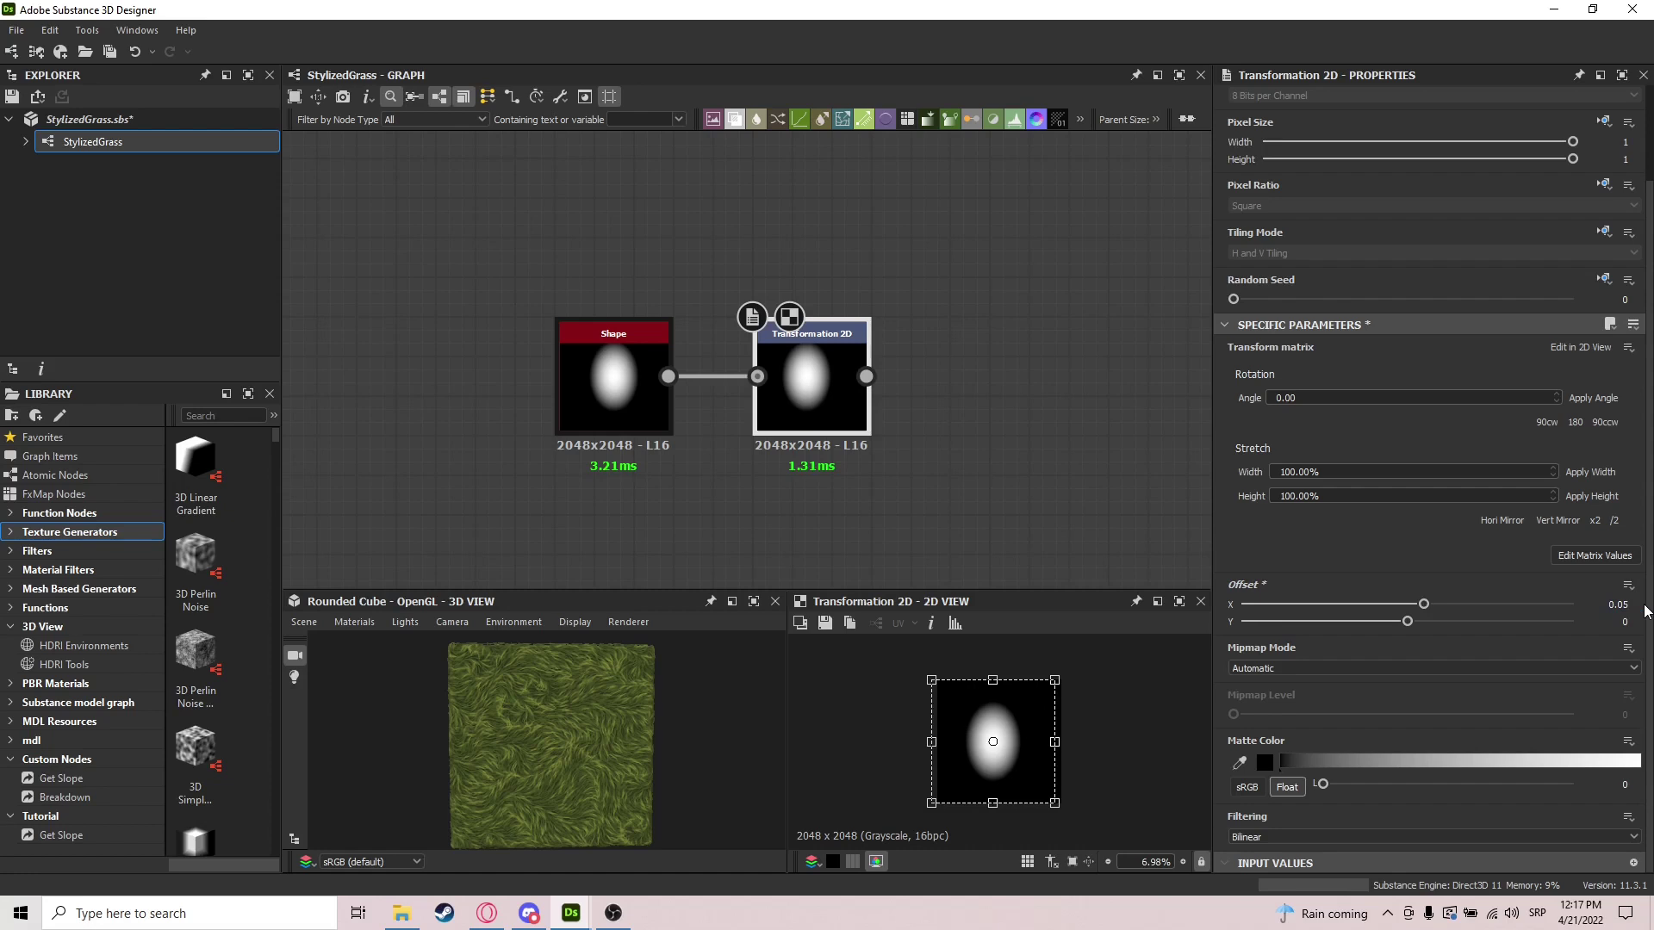
Add a Skew Grayscale node after the Transformation 2D node and set its alignment to Center
click(1041, 401)
middle_drag(1041, 401, 996, 484)
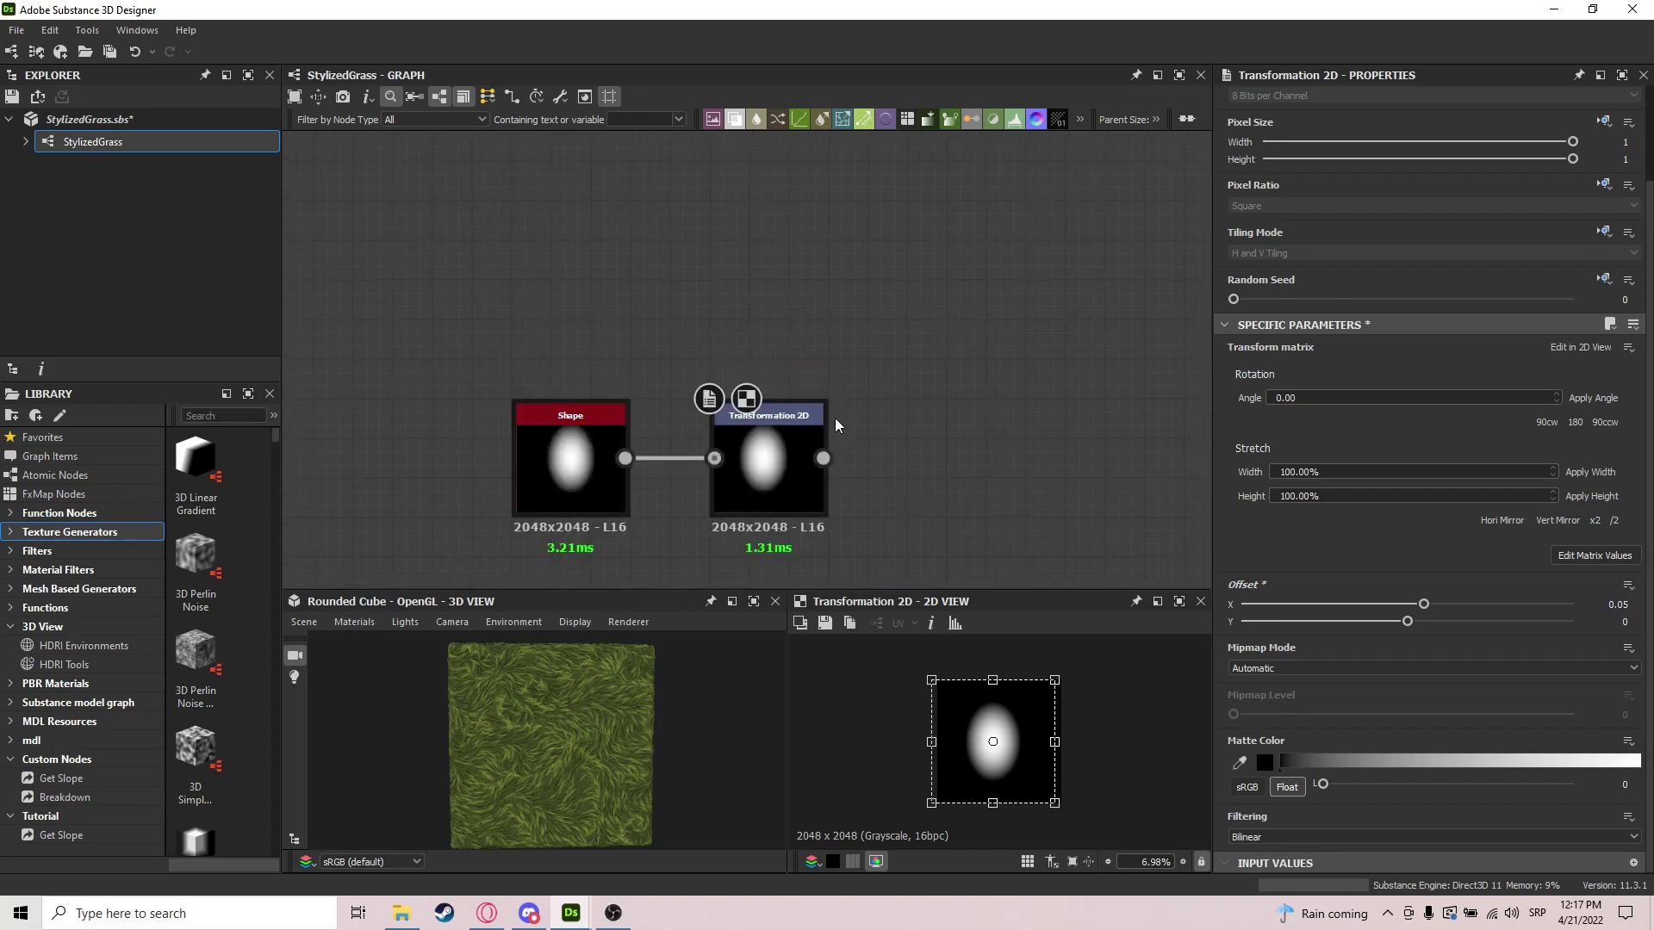
drag(823, 457, 943, 456)
text(skew)
key(Return)
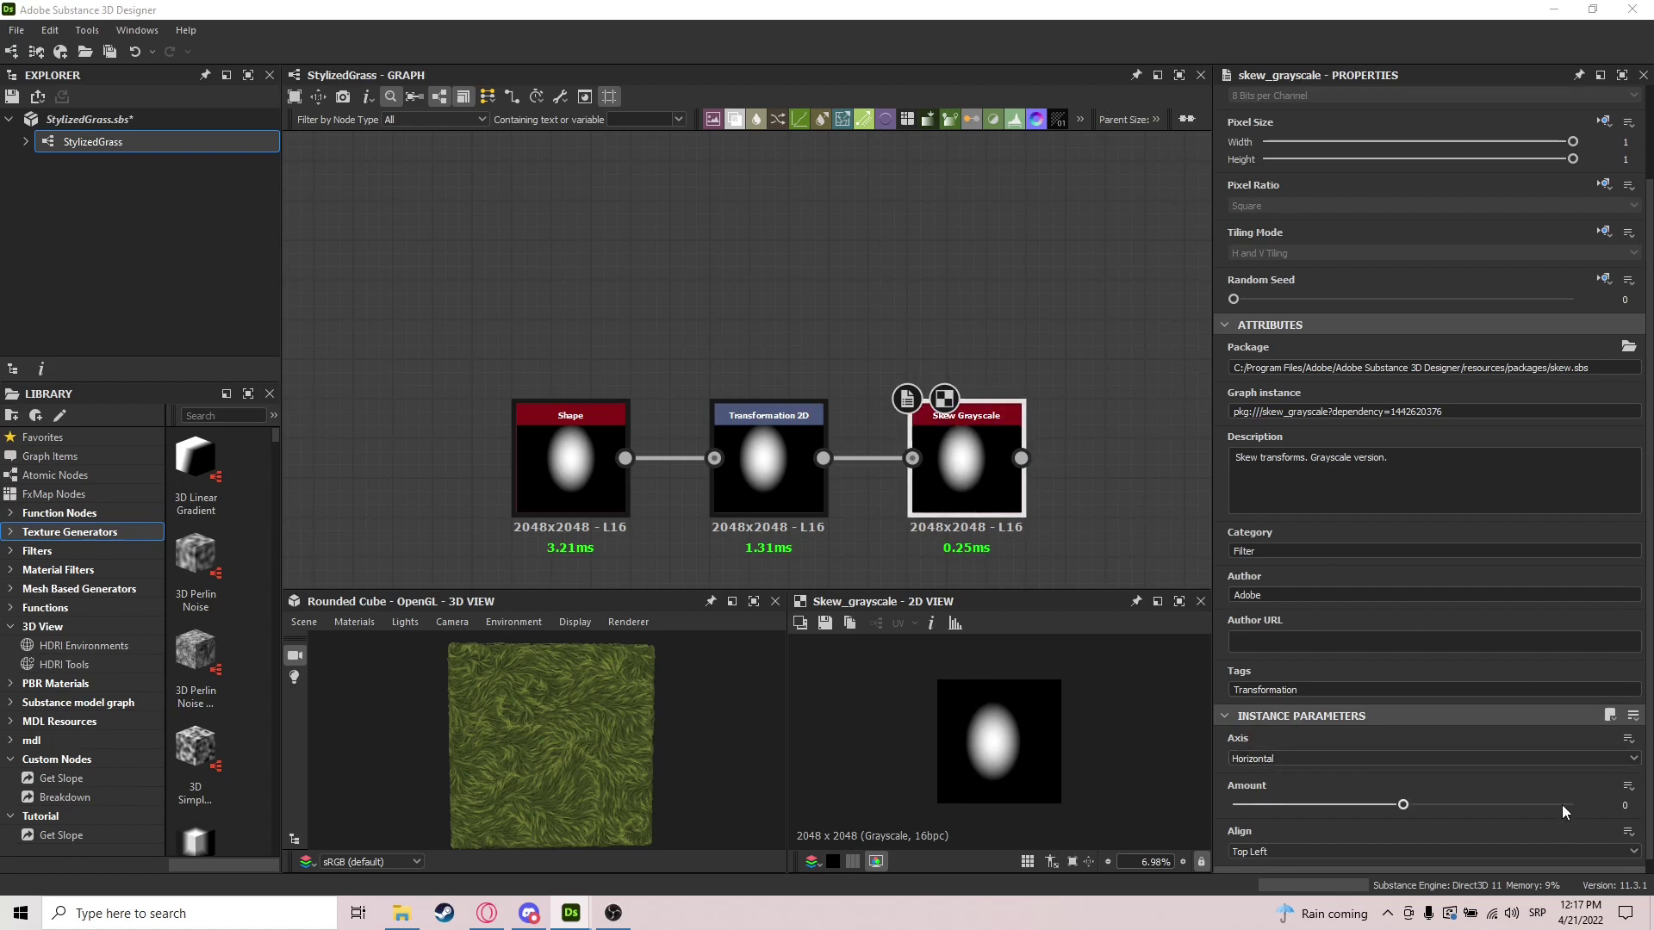
scroll(1563, 805, down, 1)
click(1344, 838)
click(1262, 852)
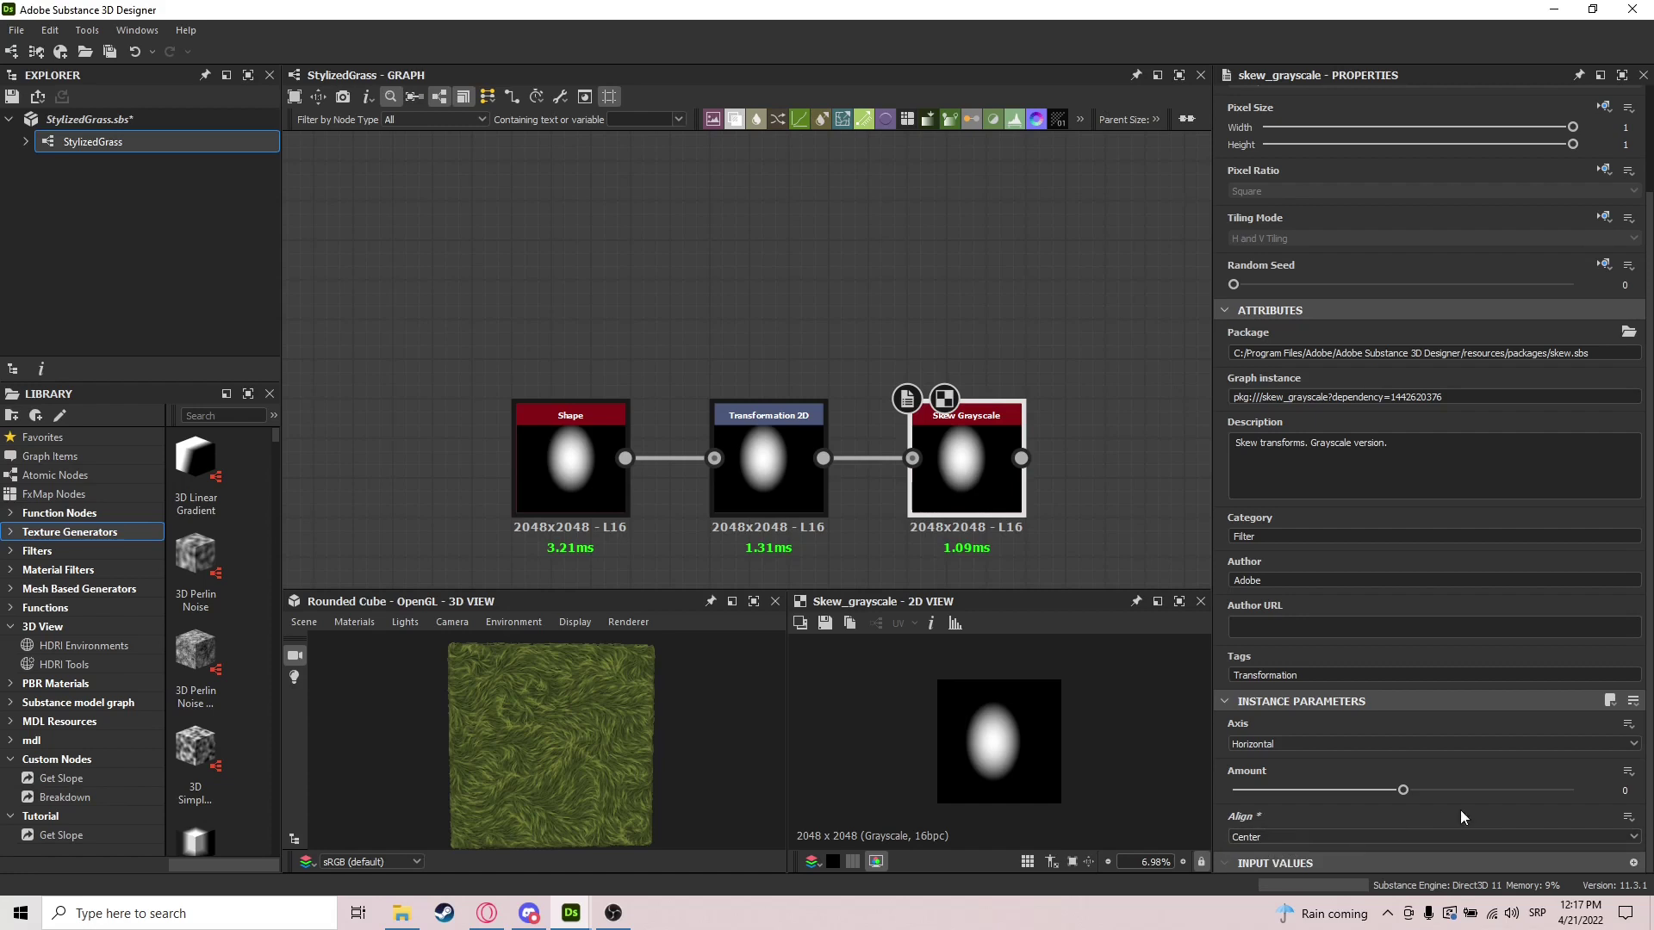
Set the horizontal skew amount to about -0.24 to tilt the ellipse
click(1620, 789)
text(-0.24)
key(Return)
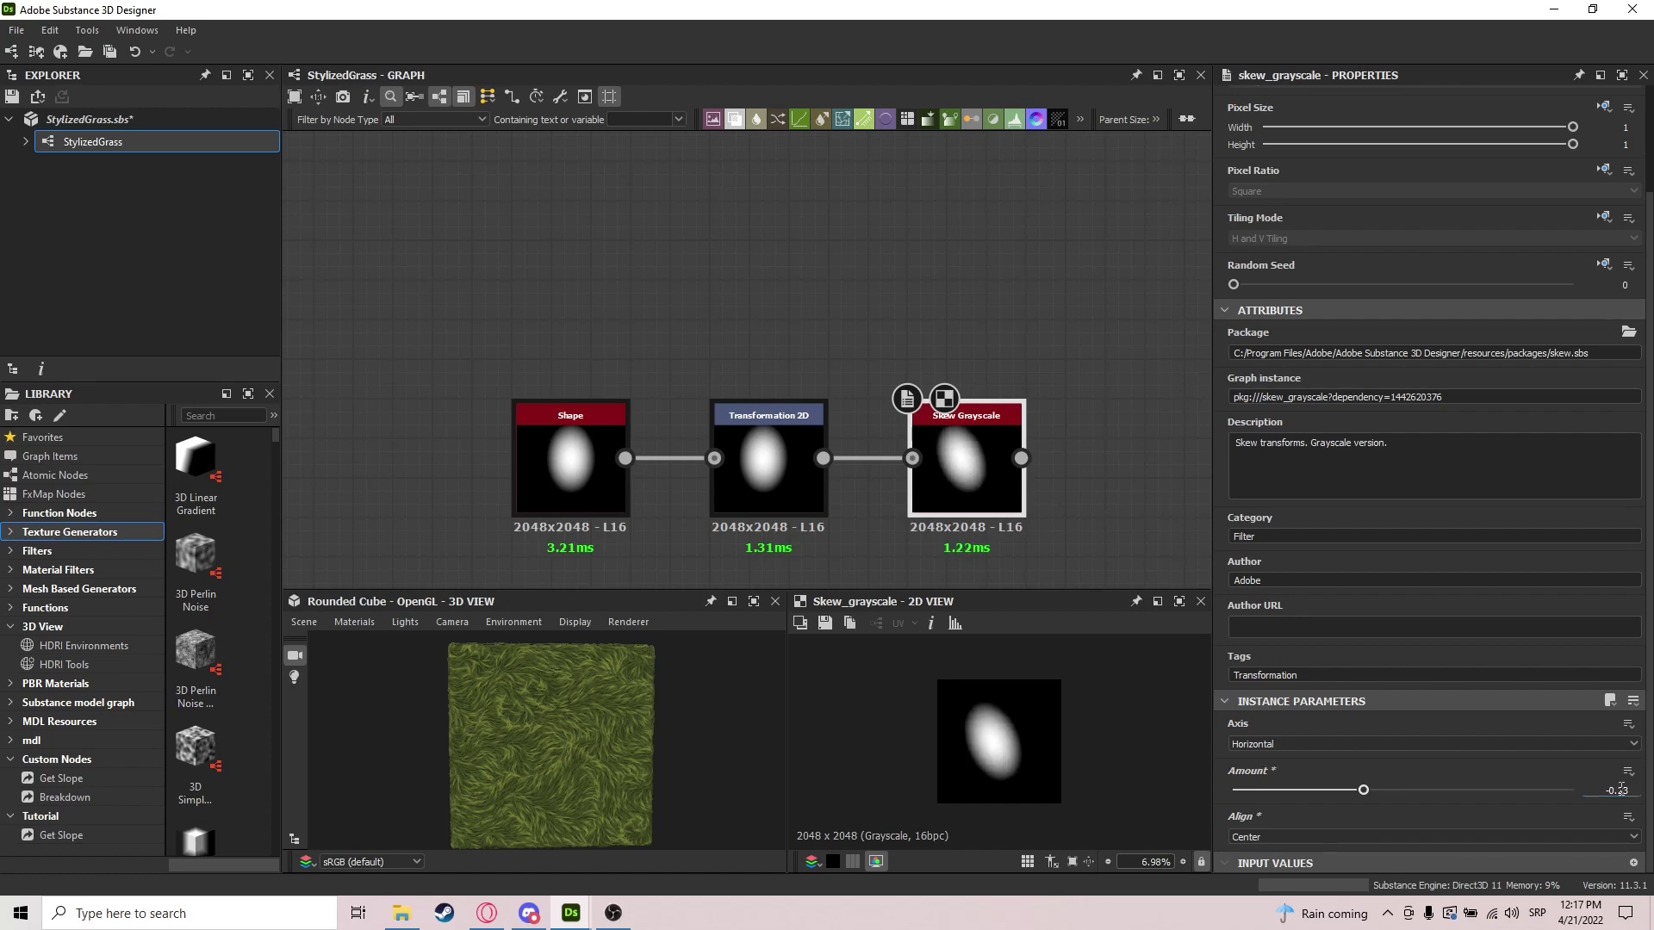
click(1636, 794)
click(1636, 793)
Connect a Mirror Grayscale node to the Skew Grayscale output to form a heart-shaped petal
middle_drag(800, 380, 576, 350)
drag(797, 429, 873, 428)
text(mirror gray)
key(Return)
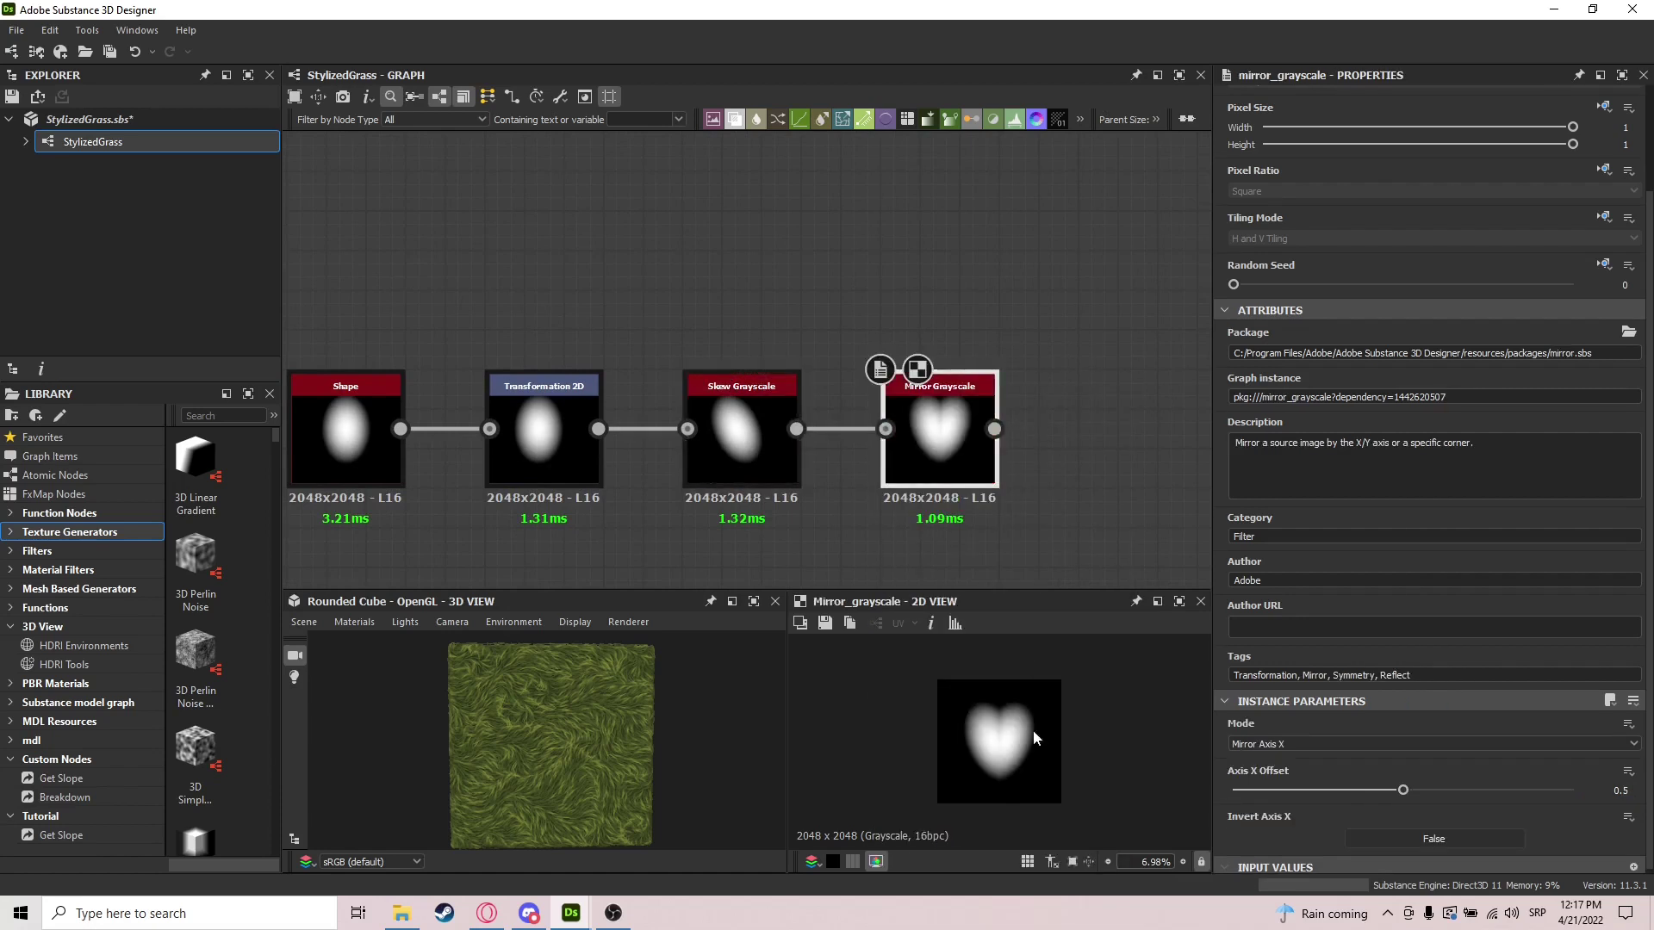
Add a Blend node with the Mirror Grayscale output as its background
middle_drag(871, 486, 791, 483)
key(space)
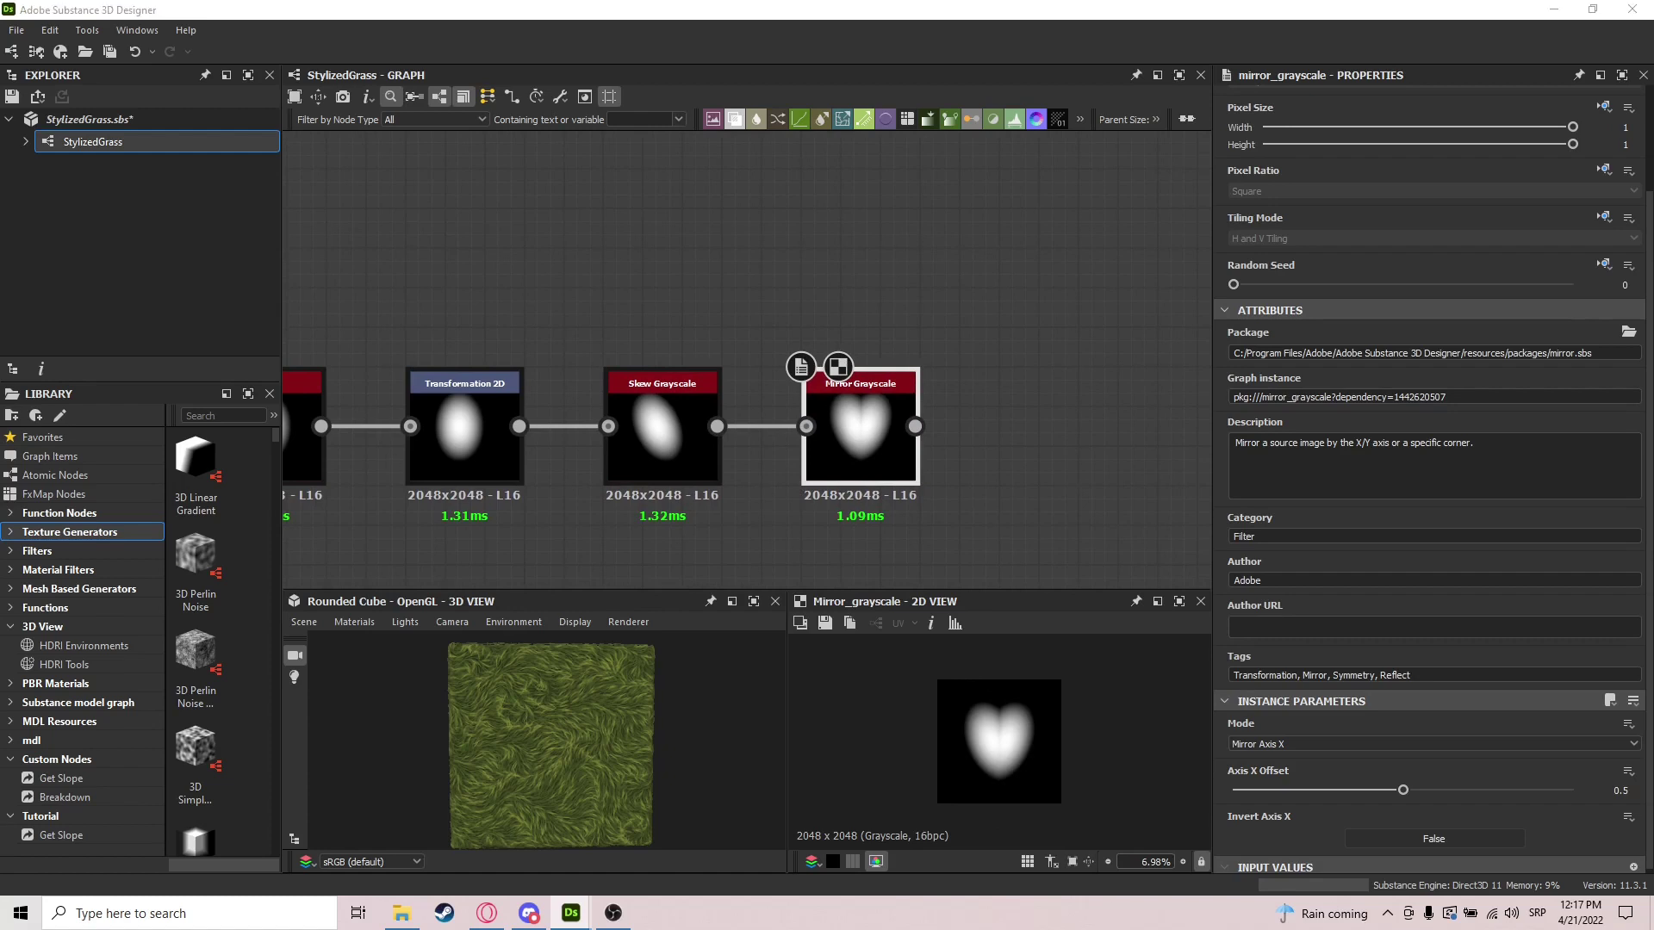
drag(870, 439, 974, 411)
click(1022, 394)
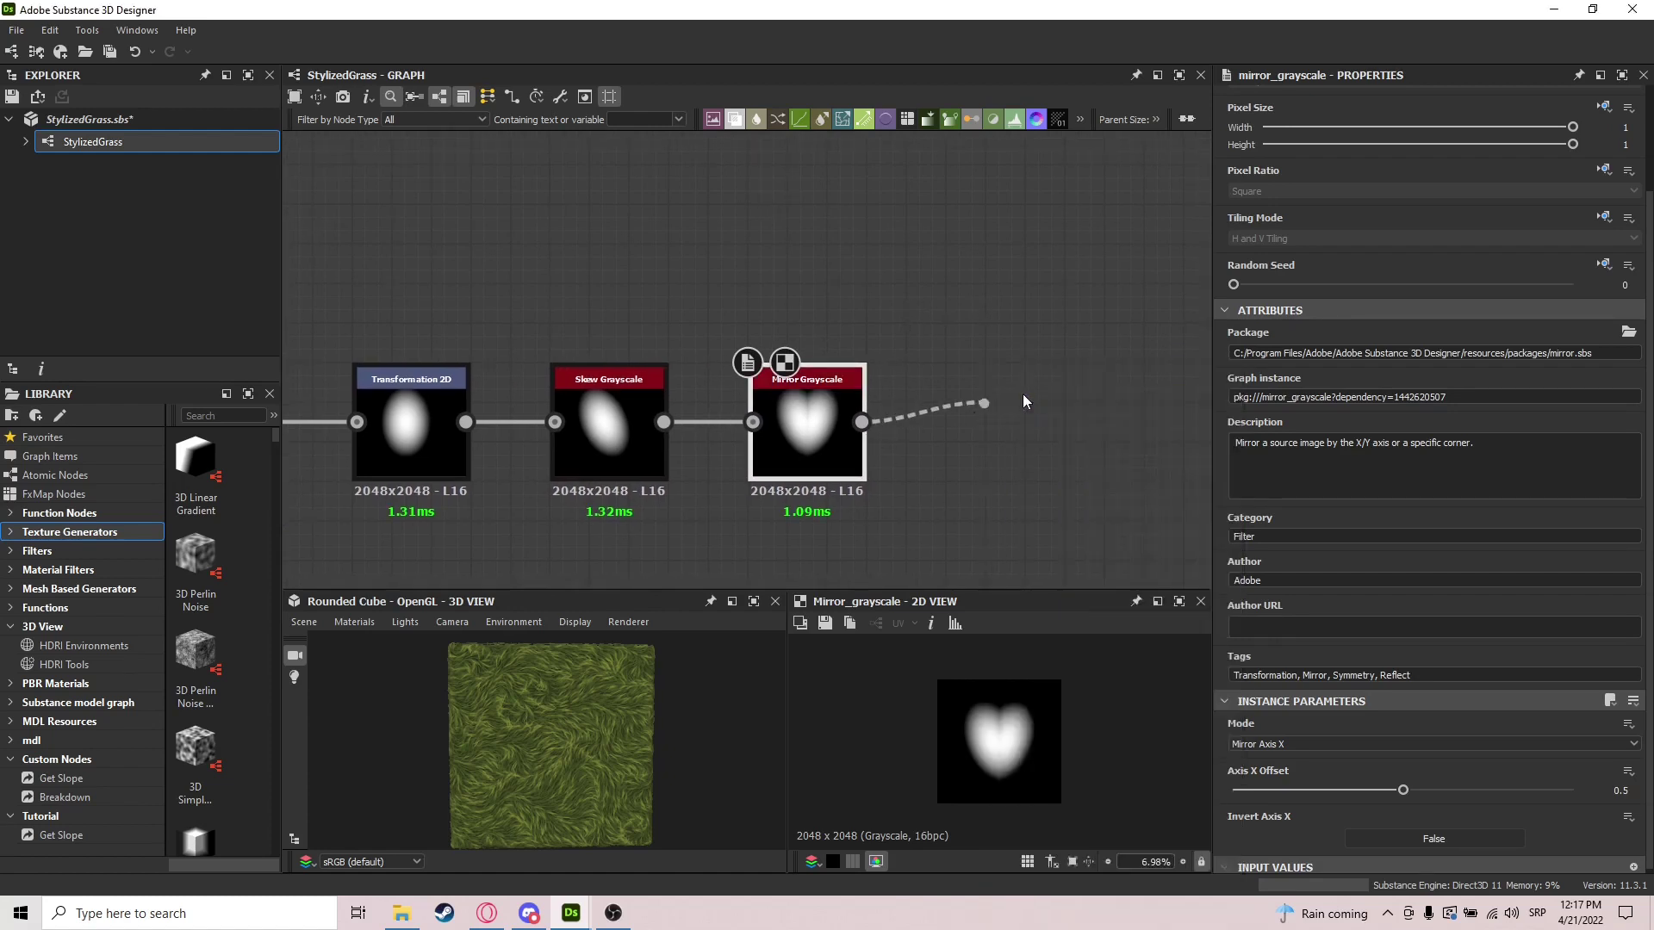
Add a Gradient Linear 1 node above Mirror Grayscale, connect it to the Blend's foreground, and align the Blend node with the chain
key(space)
text(gra)
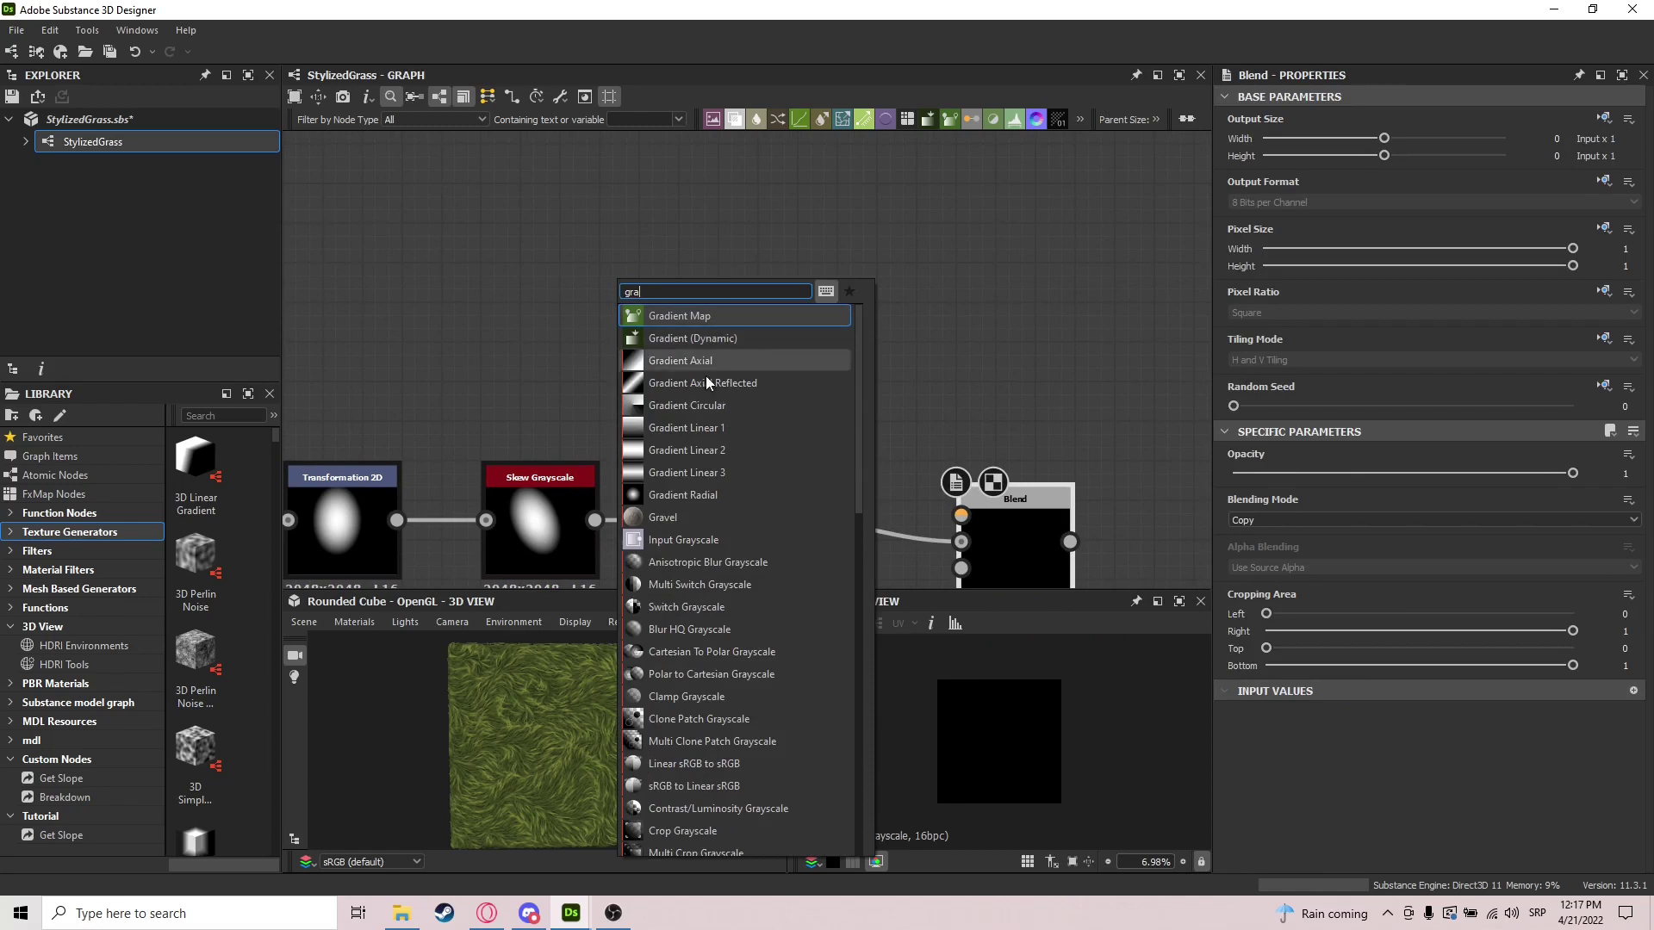
click(712, 428)
middle_drag(844, 405, 781, 384)
drag(566, 272, 687, 328)
click(742, 309)
drag(899, 494, 740, 328)
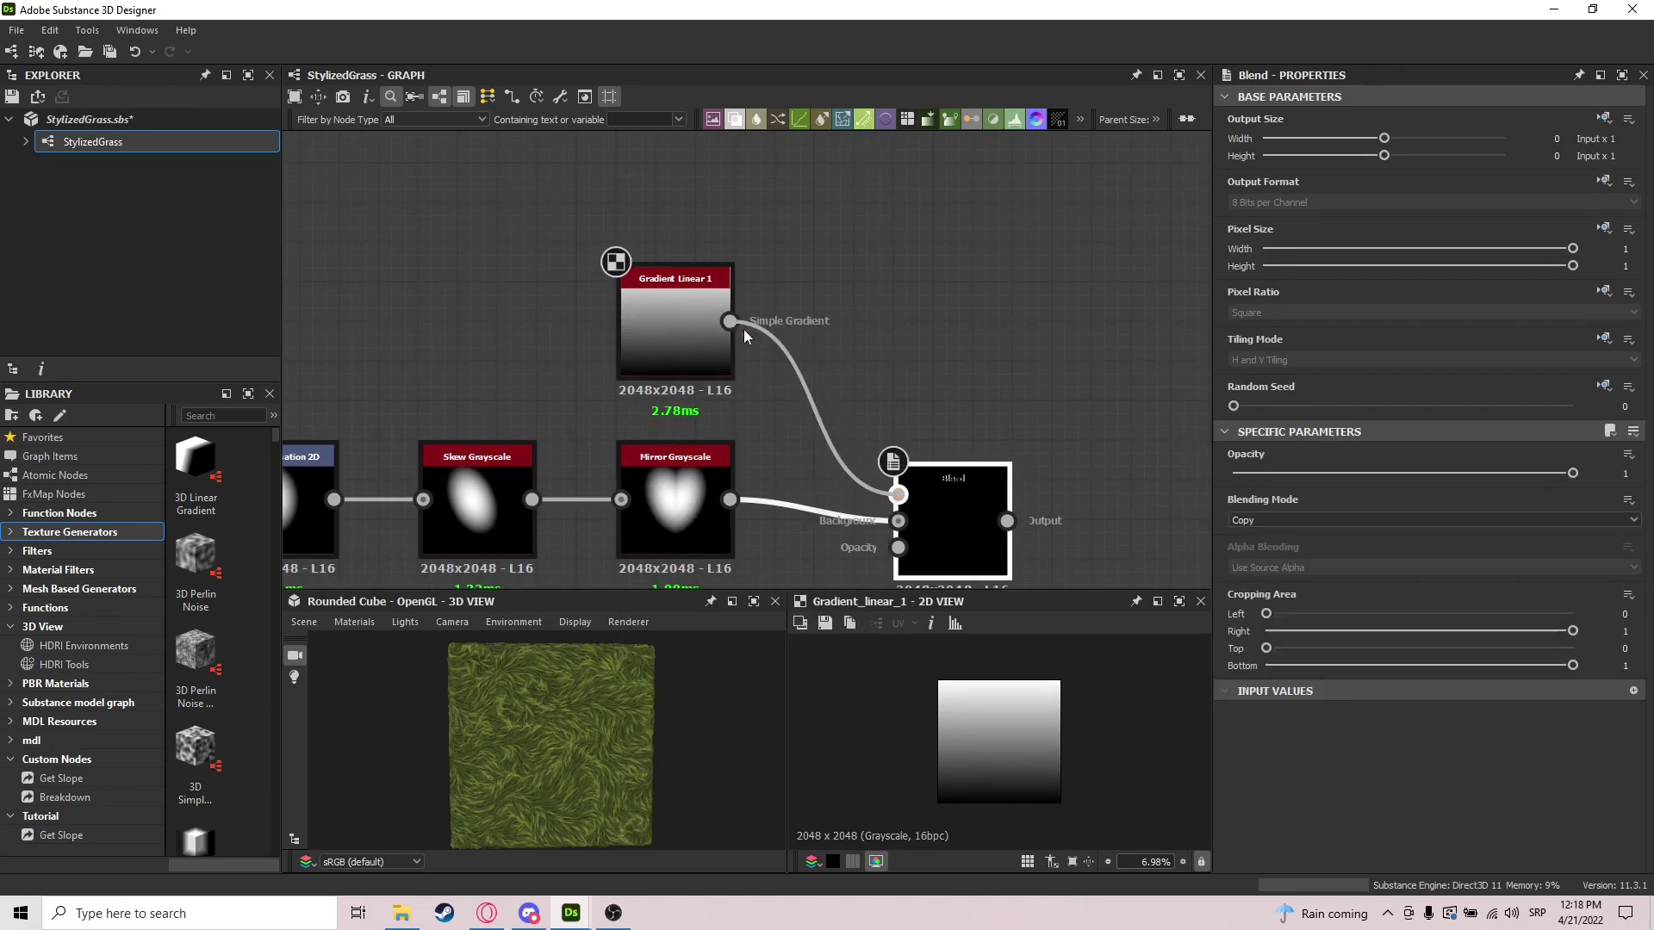
drag(950, 500, 948, 479)
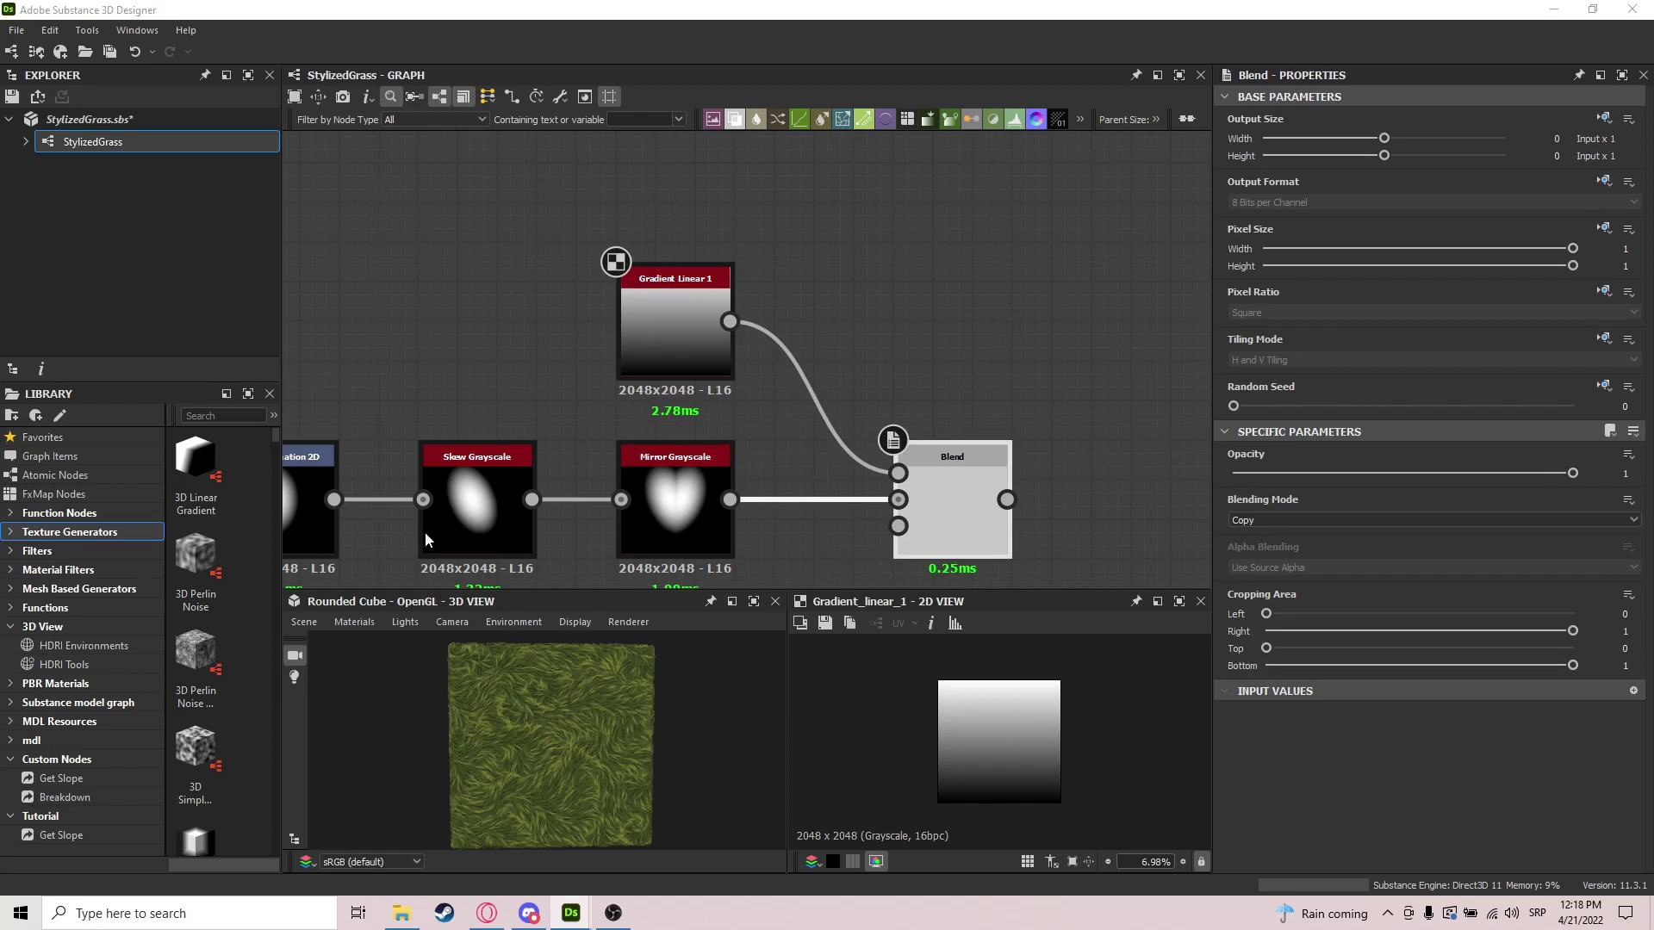
Set the Blend node's blending mode to Multiply
double_click(956, 517)
click(1327, 521)
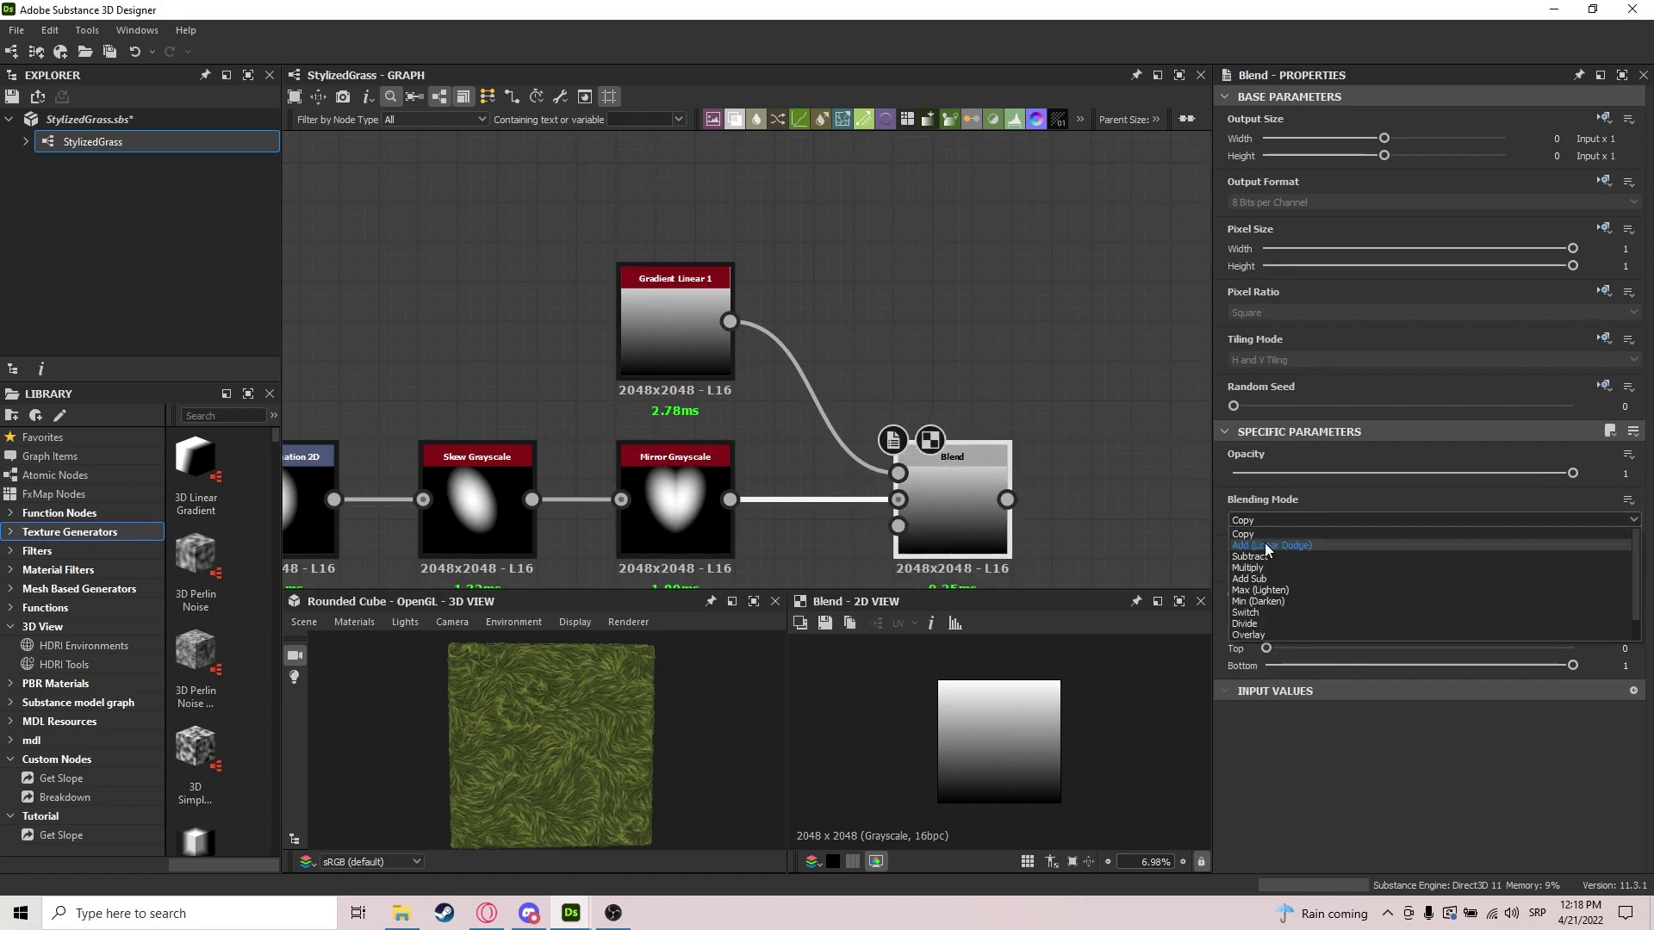
click(1265, 567)
Inspect the blended petal in the 2D preview and connect a Splatter Circular node to the Blend output
scroll(1001, 737, down, 2)
middle_drag(1042, 550, 807, 446)
scroll(976, 762, up, 6)
scroll(998, 797, down, 3)
key(space)
drag(798, 388, 926, 376)
text(spla)
key(Return)
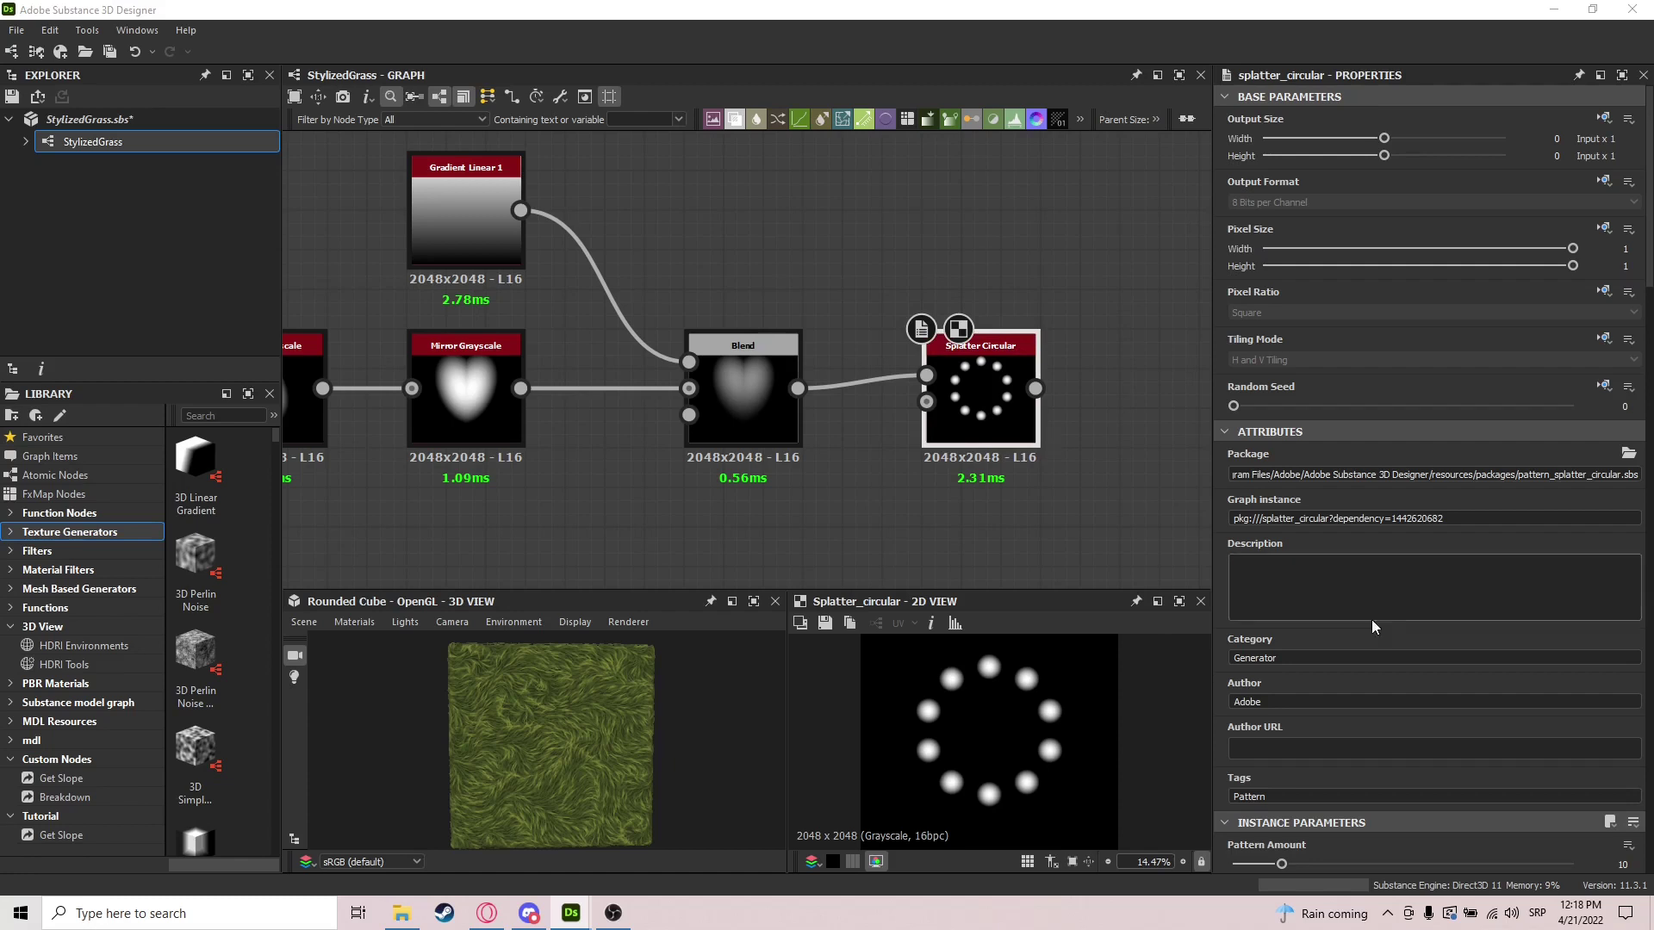
Set the Splatter Circular pattern amount to 5 and its pattern to Image Input
scroll(1378, 517, down, 8)
click(1623, 450)
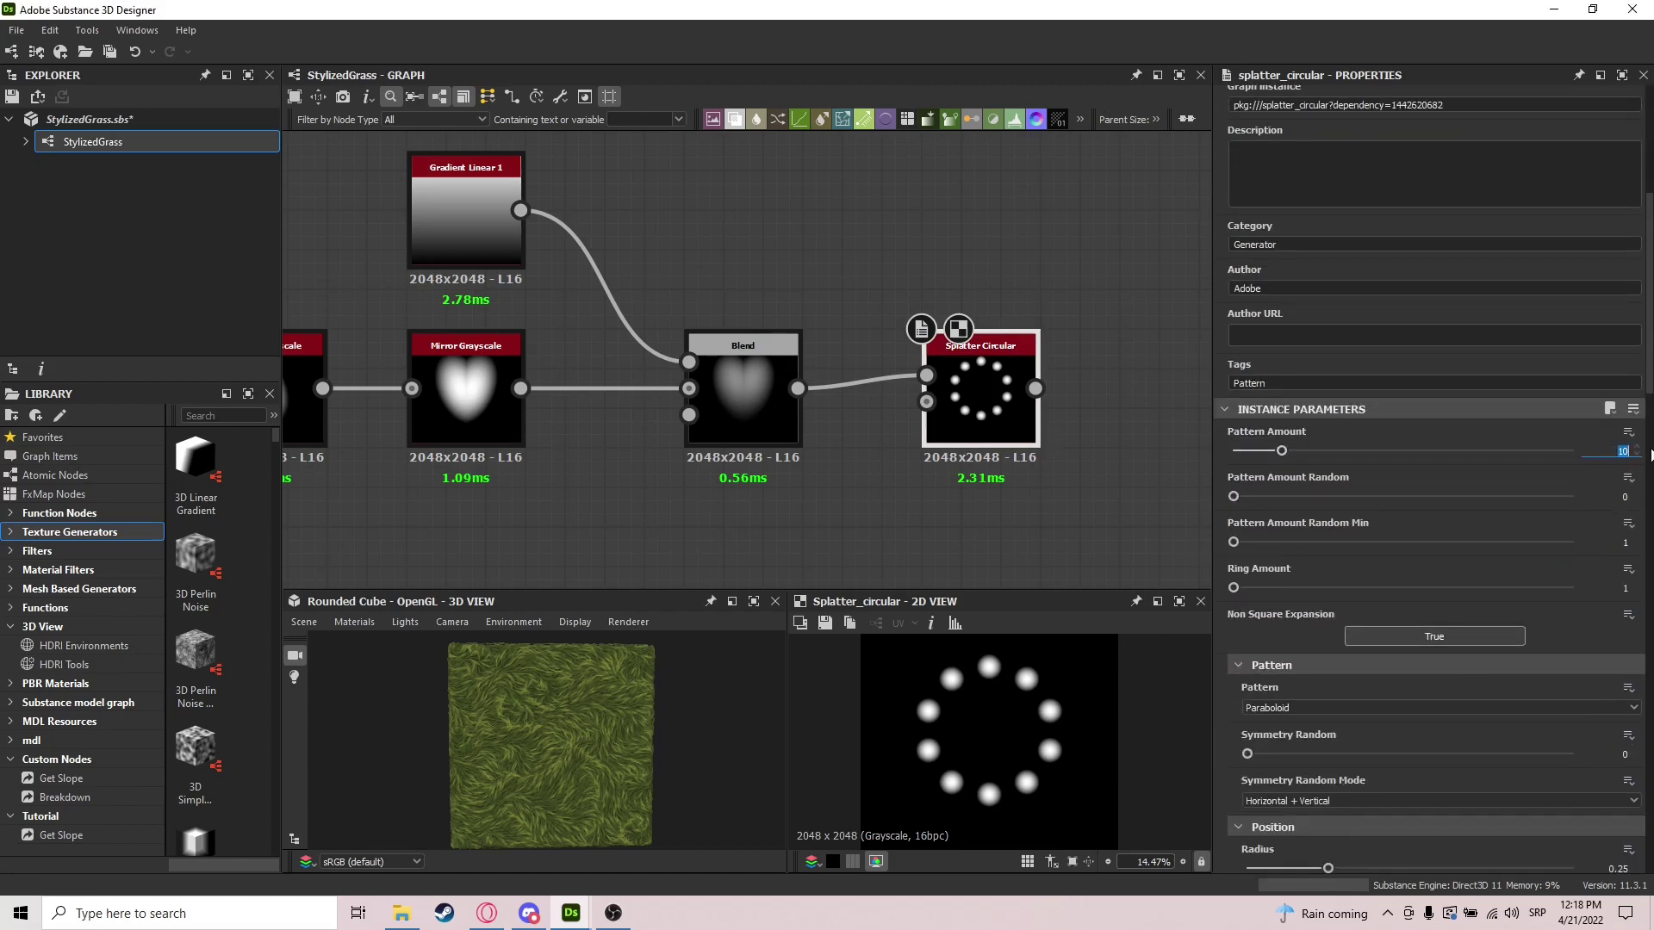
text(5)
key(Return)
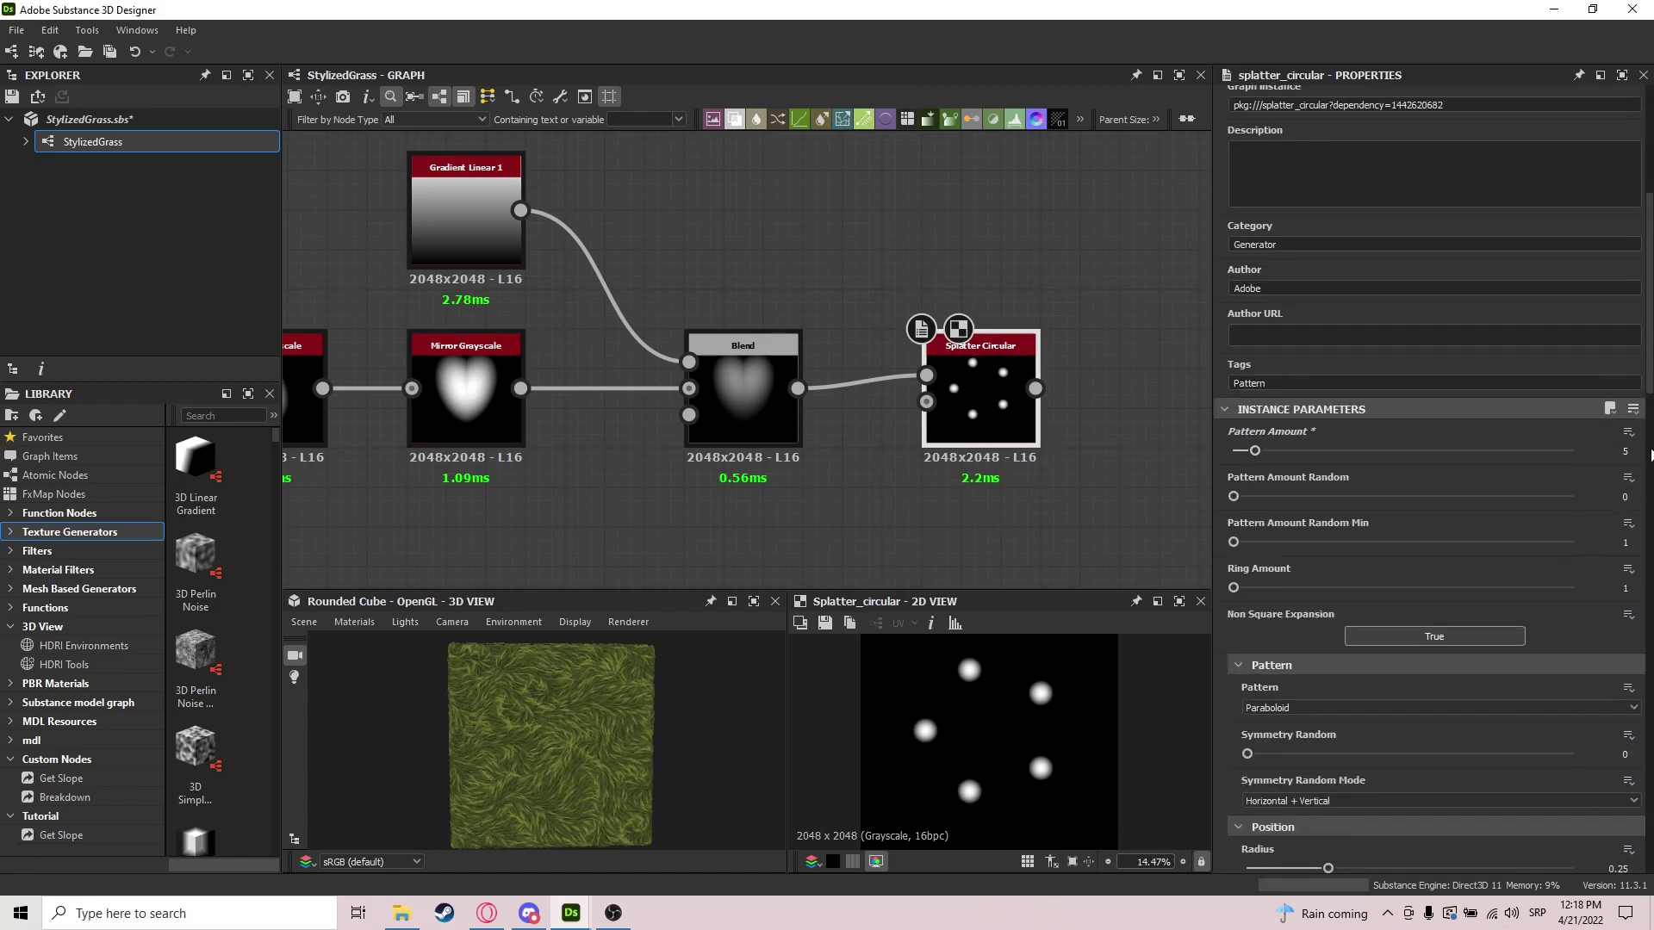
scroll(1458, 605, down, 4)
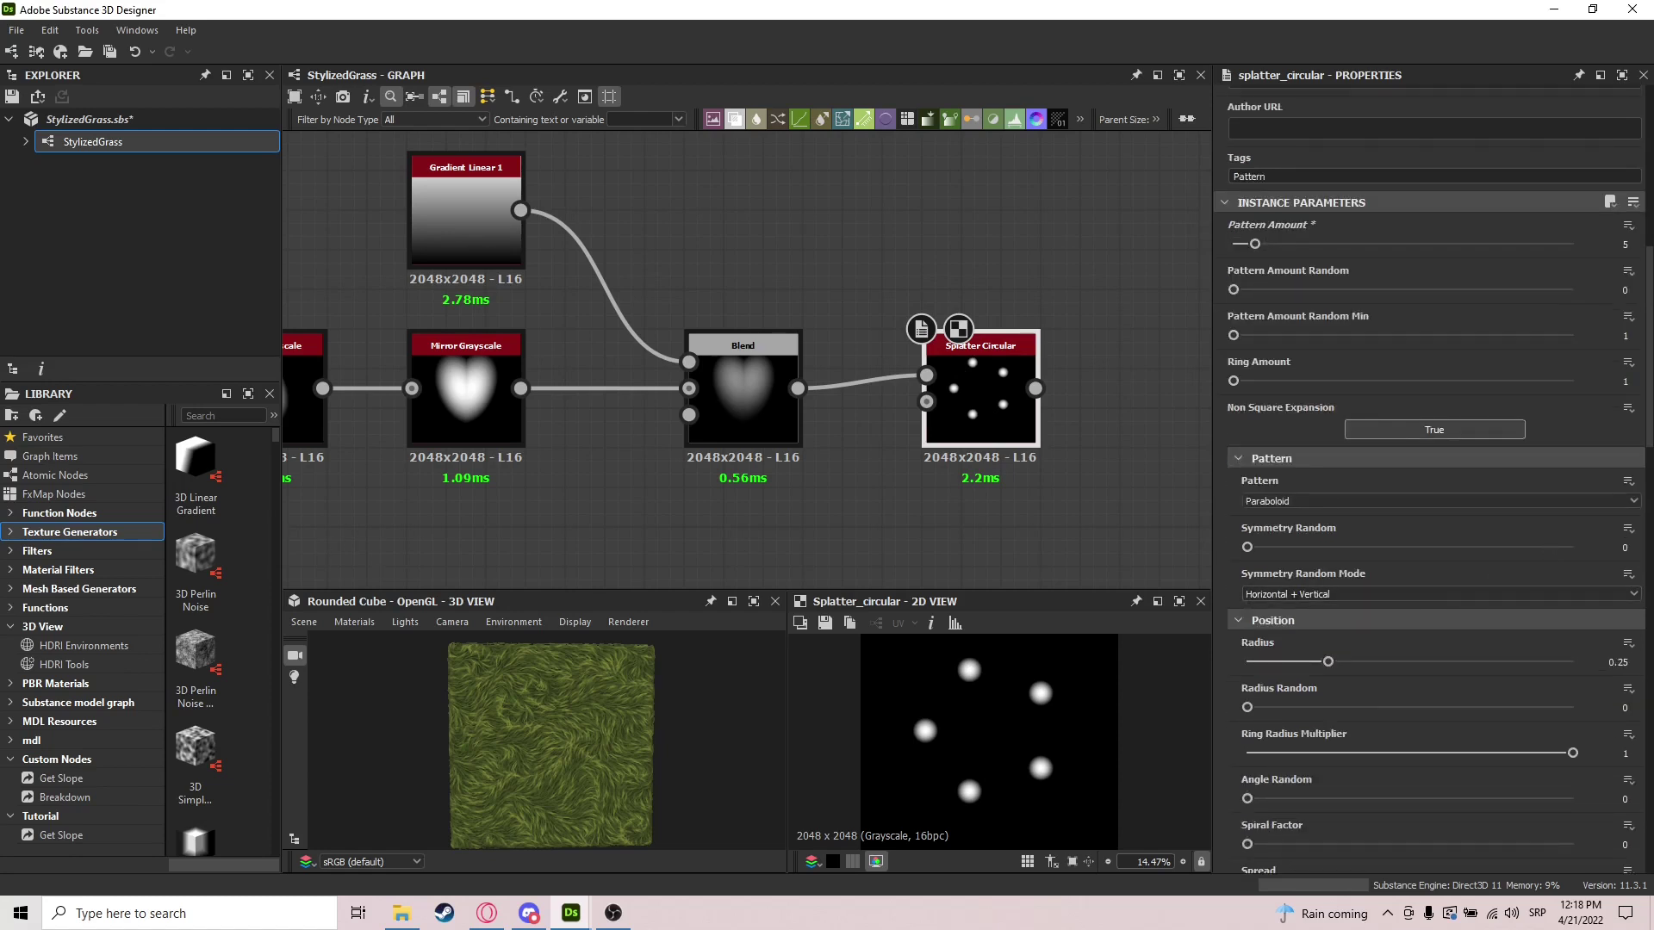
click(1349, 501)
click(1272, 515)
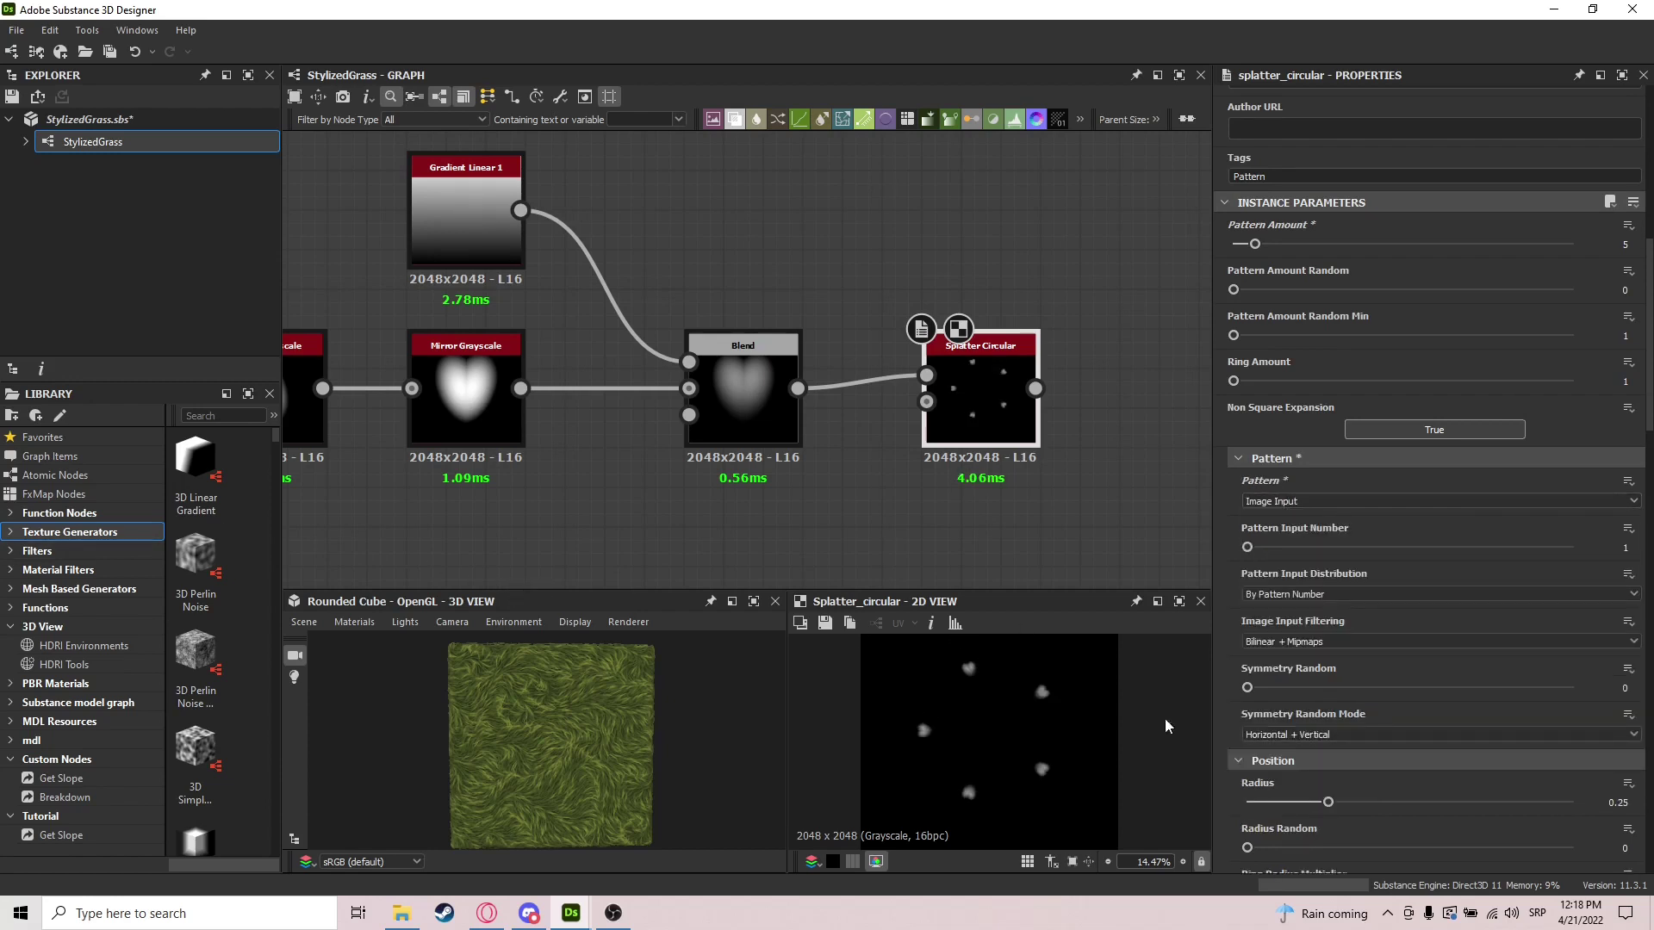
Set the Splatter Circular position radius to 0.18
scroll(1462, 771, down, 2)
double_click(1630, 699)
text(0.18)
key(Return)
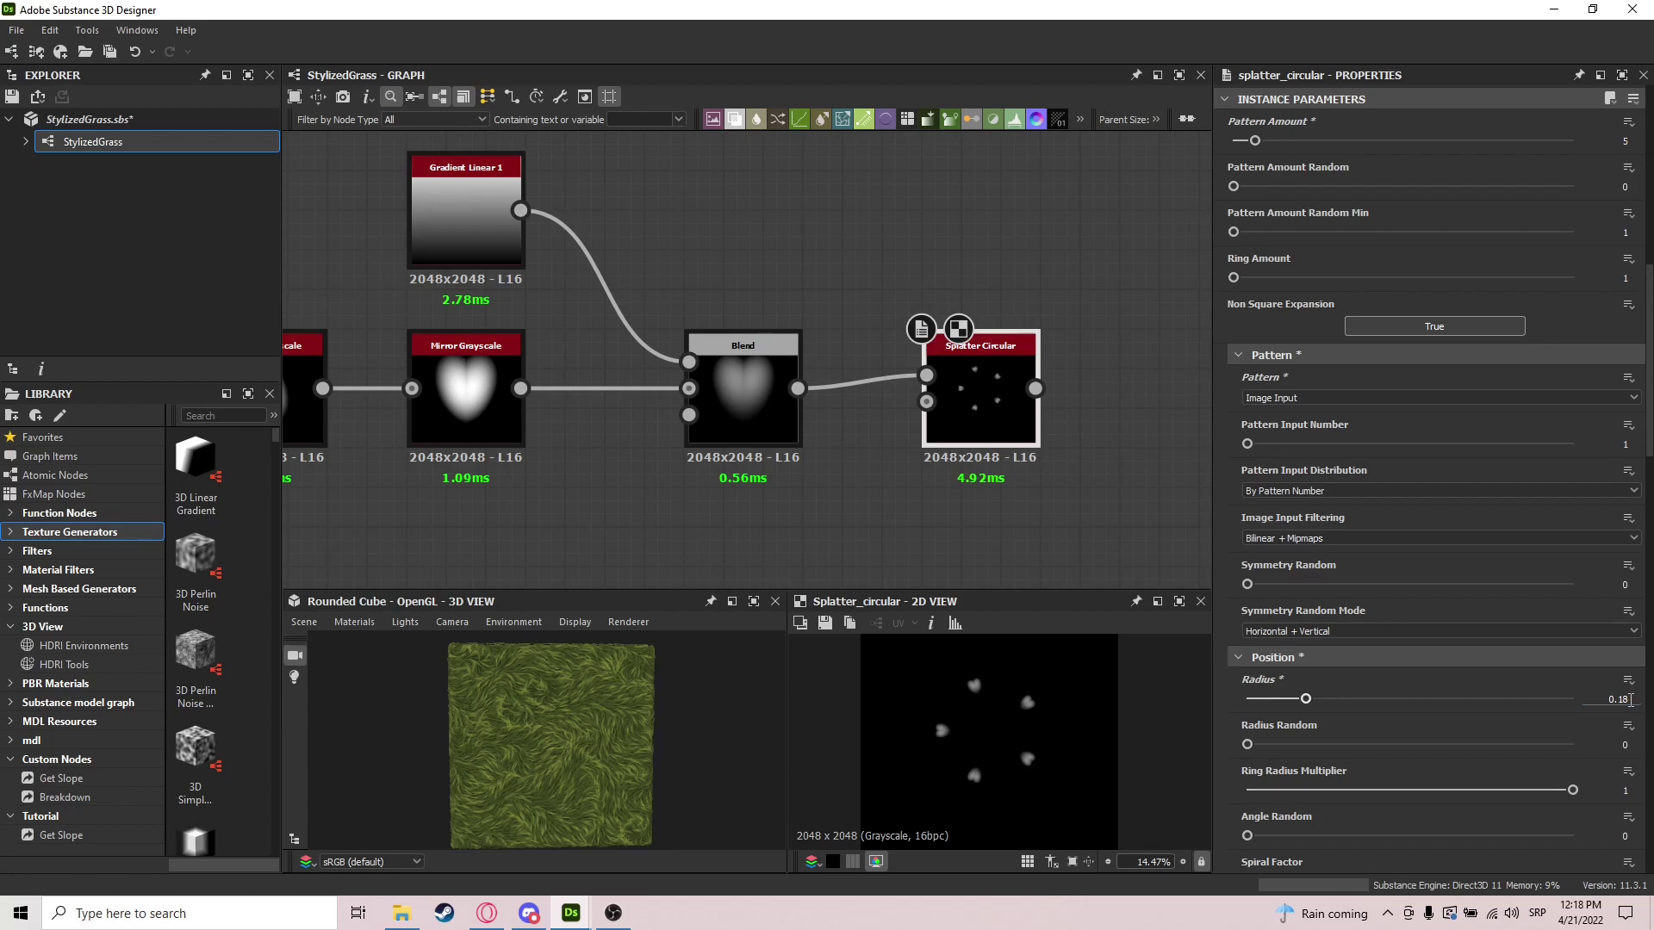
scroll(1480, 763, down, 4)
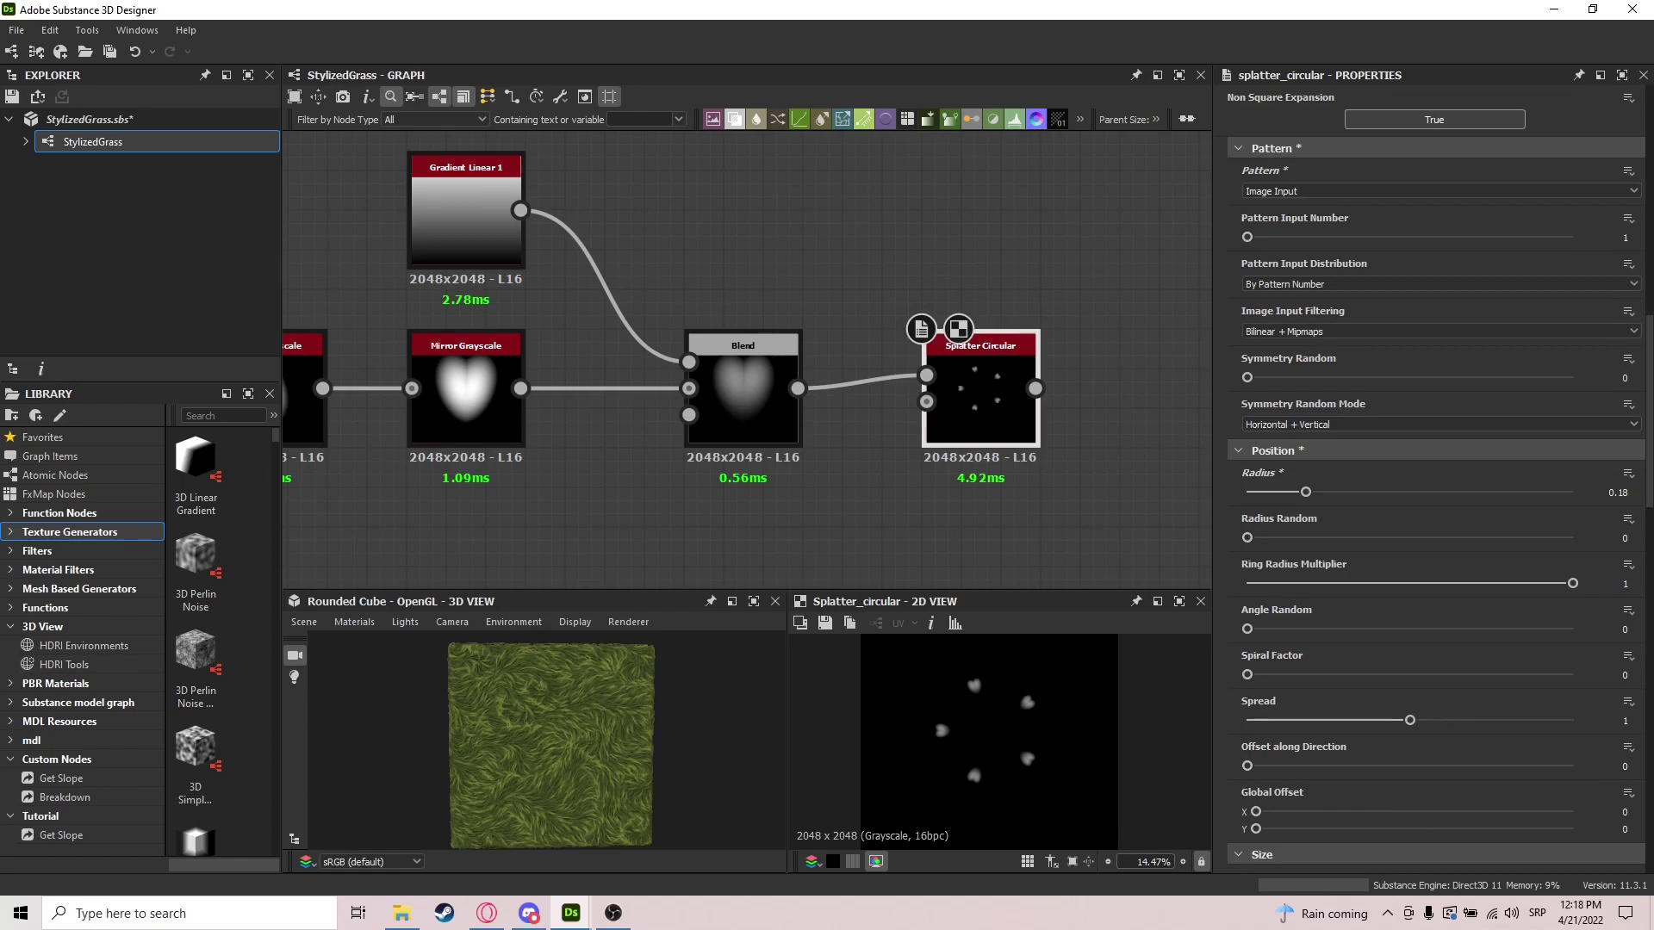
scroll(1584, 727, down, 4)
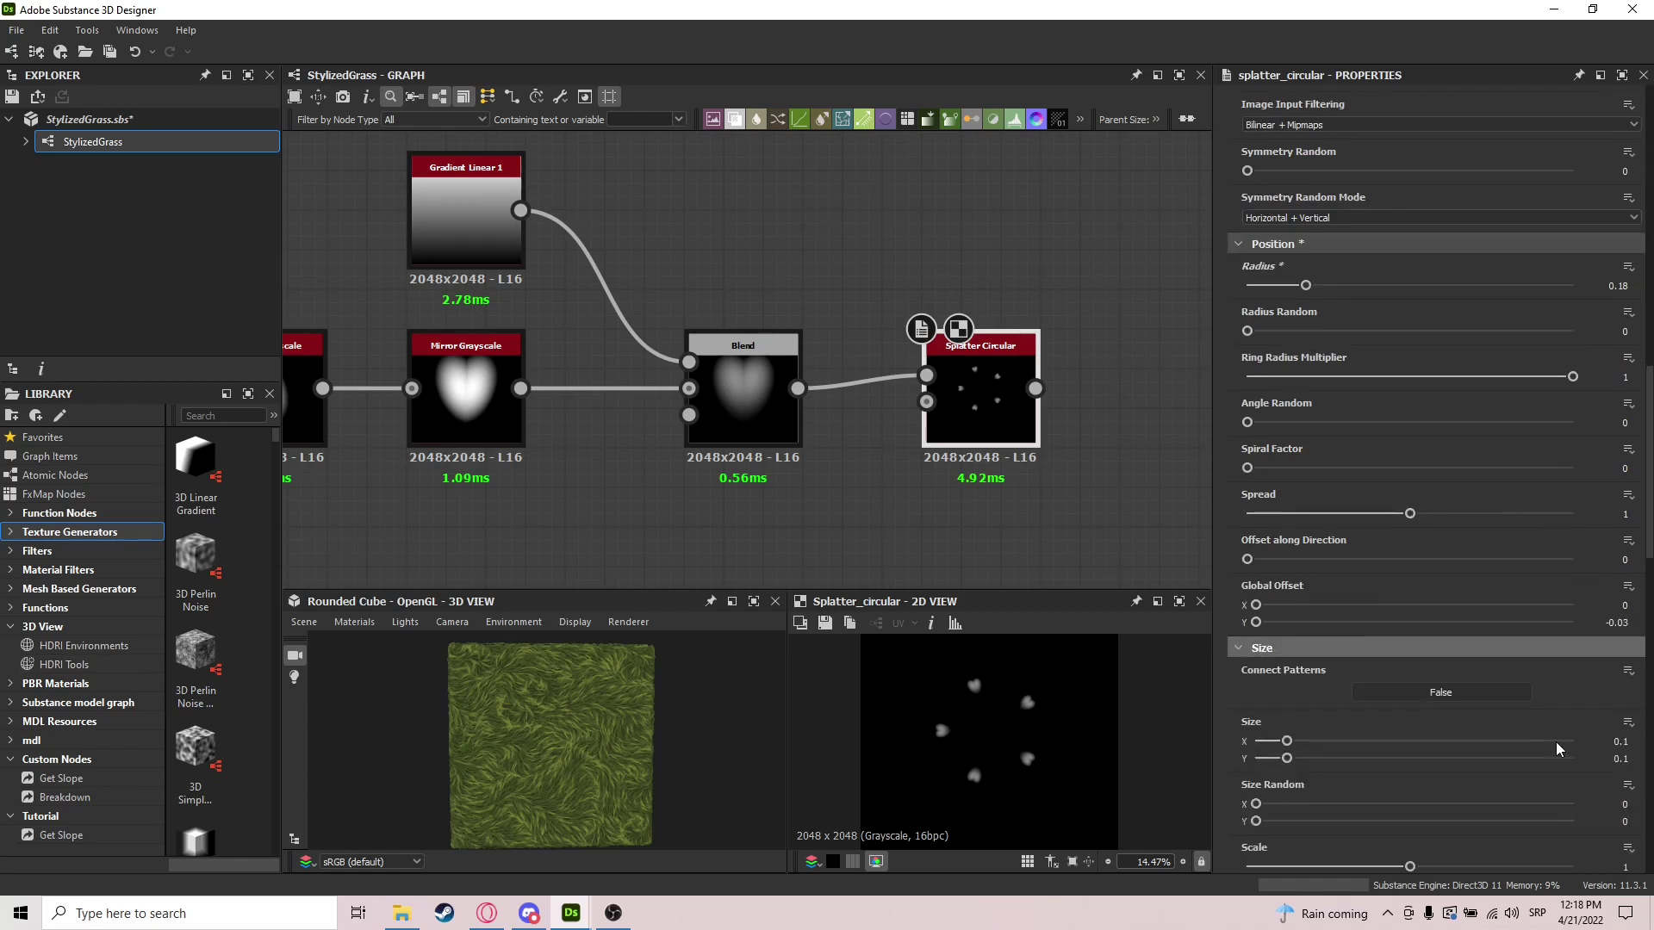
Set the Splatter Circular node's global offset Y to 0
click(1617, 622)
text(0)
key(Return)
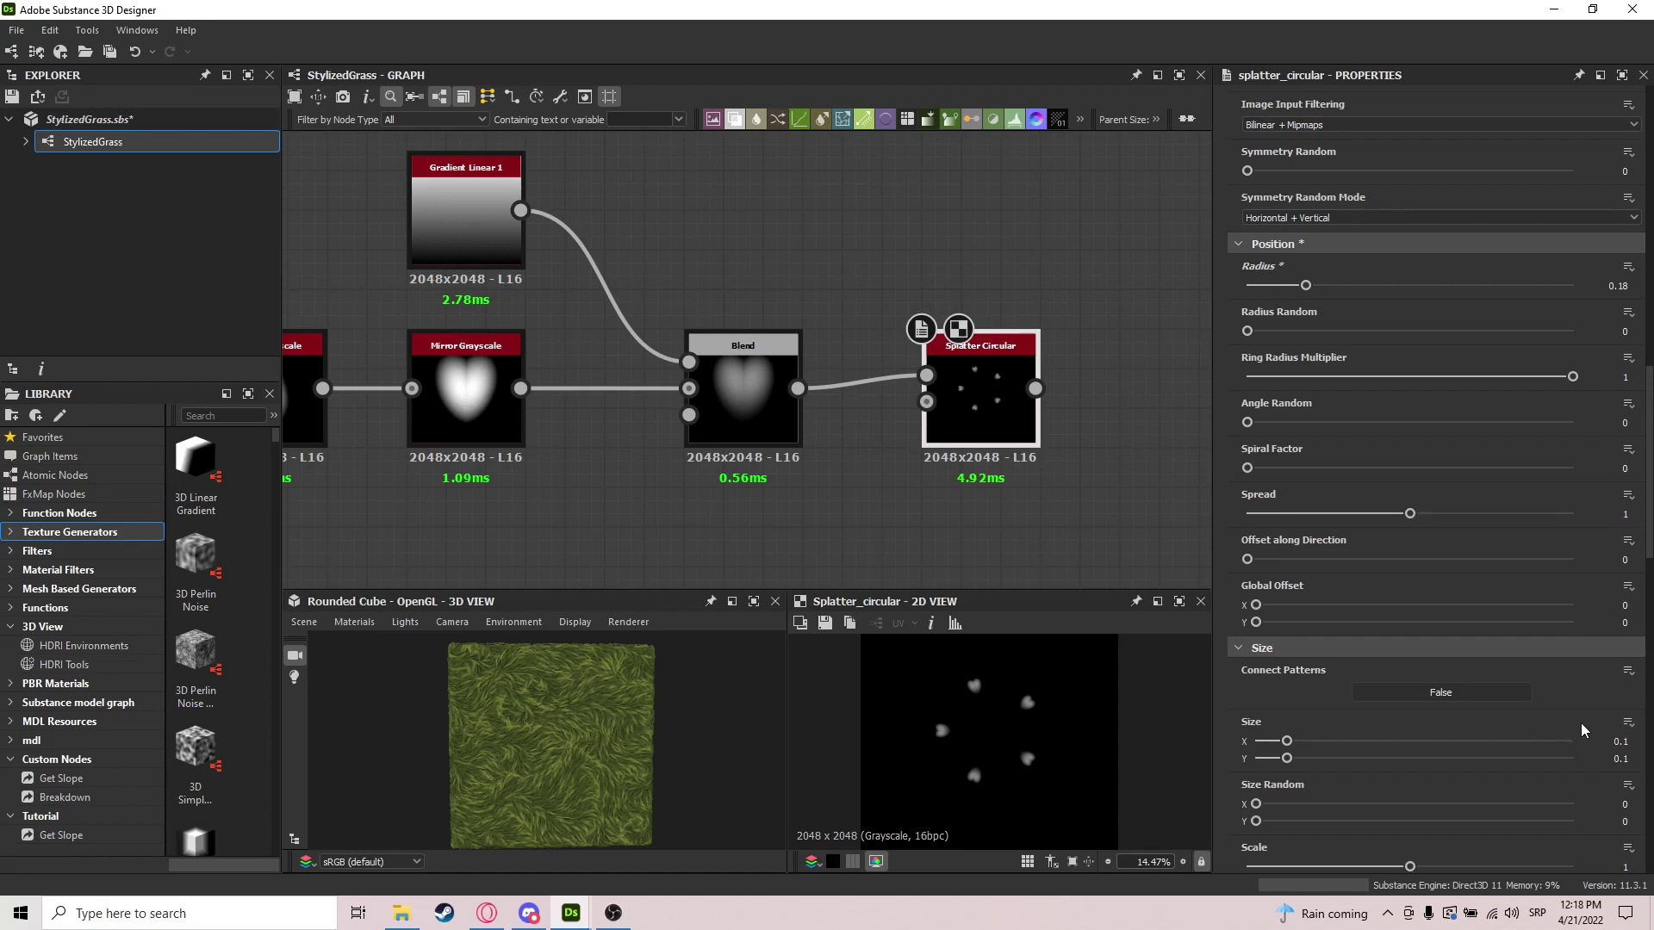
Set the Splatter Circular pattern scale to 5 so the petals form a full flower
scroll(1559, 729, down, 1)
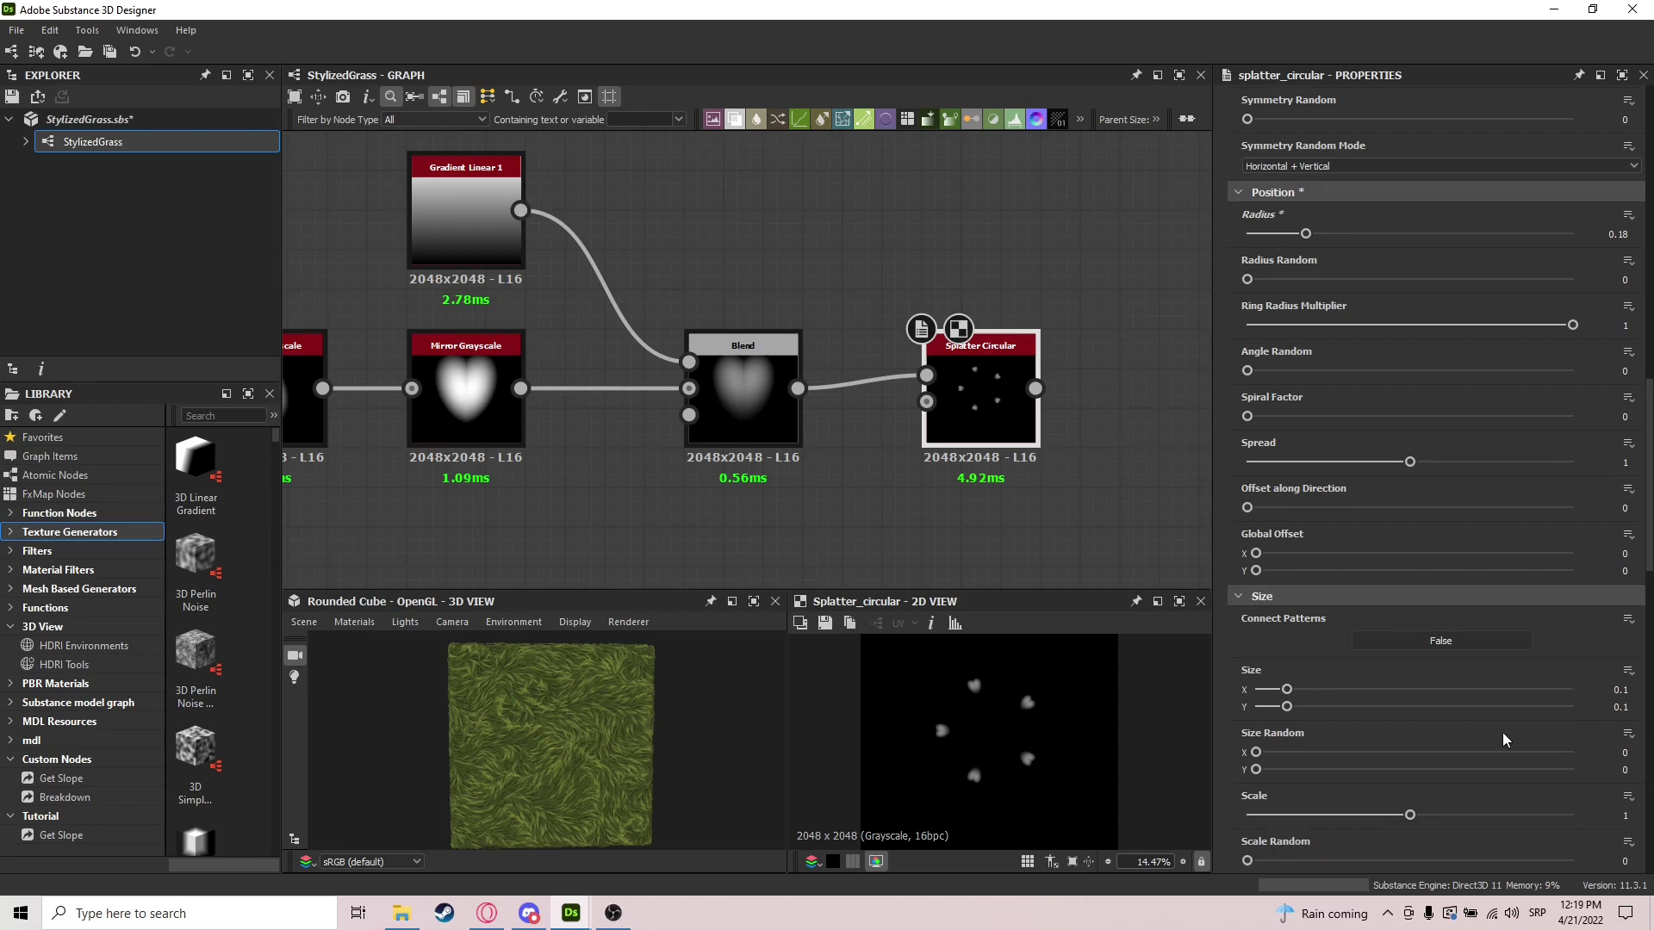
scroll(1503, 733, down, 1)
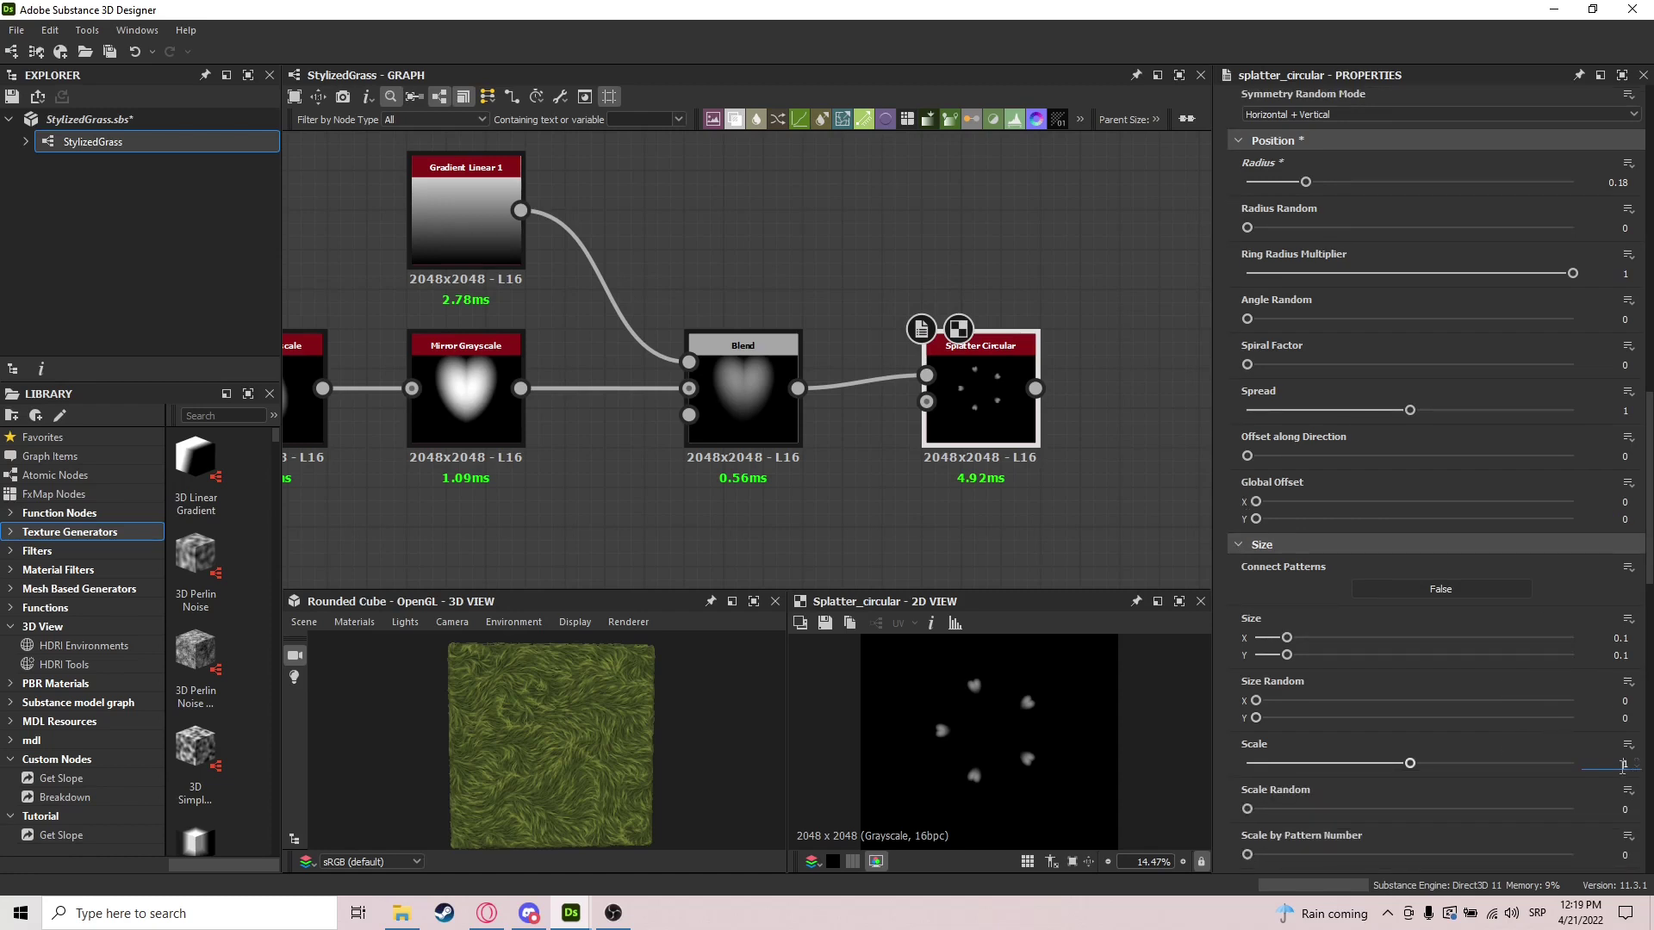
key(BackSpace)
text(5)
key(Return)
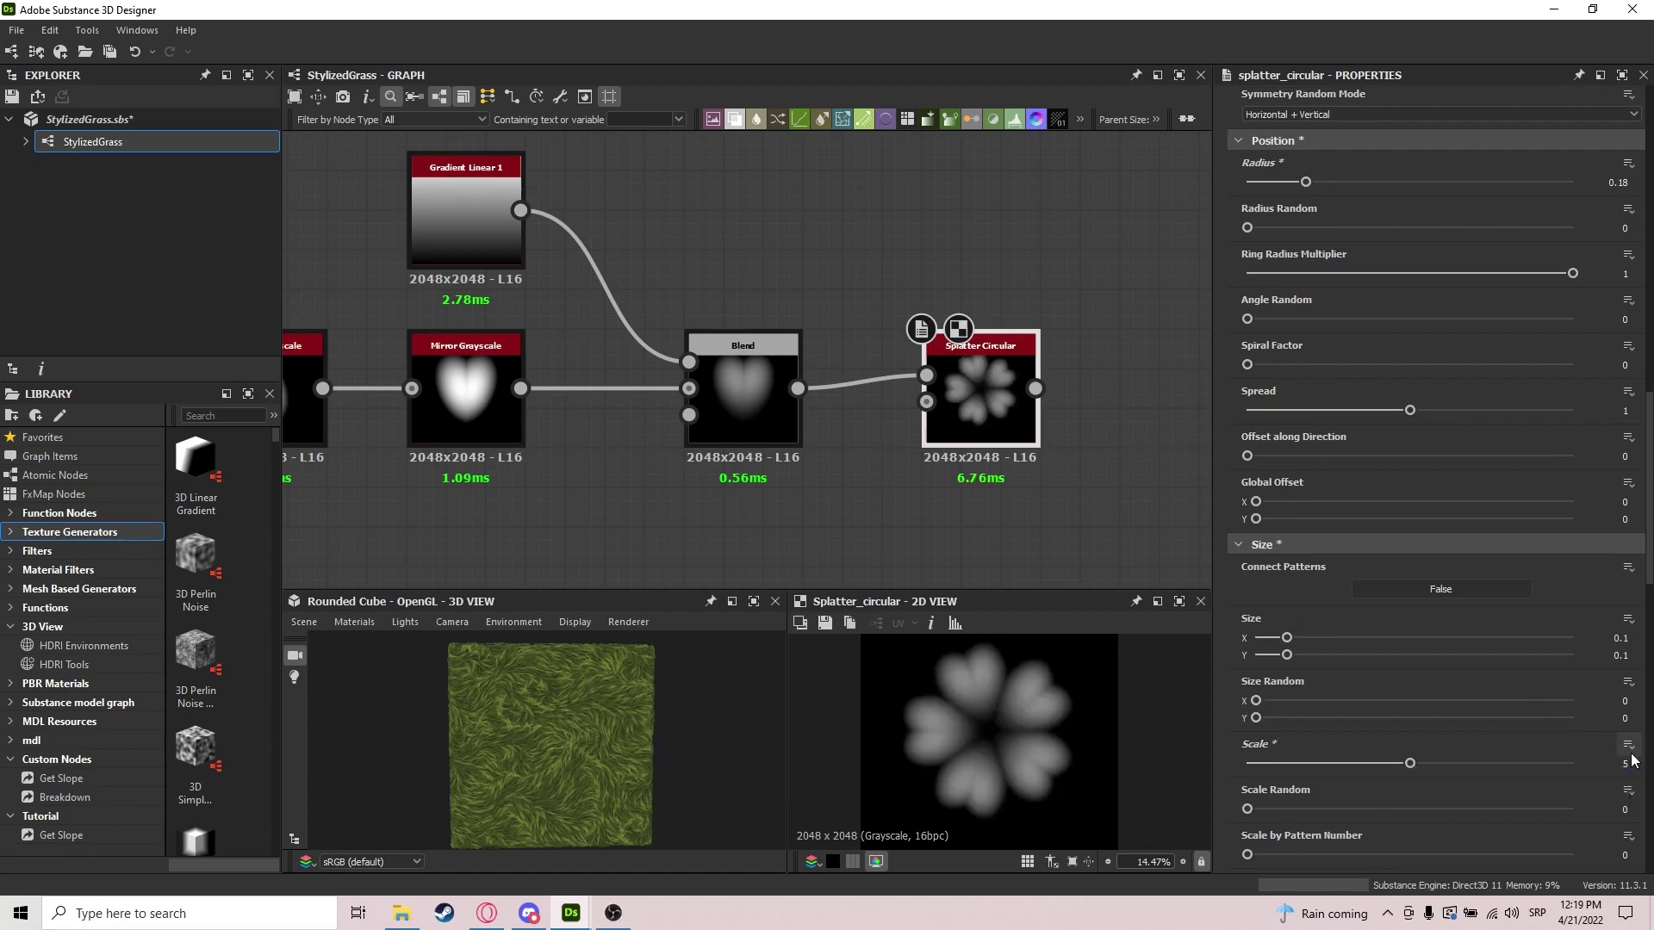
scroll(1389, 716, down, 7)
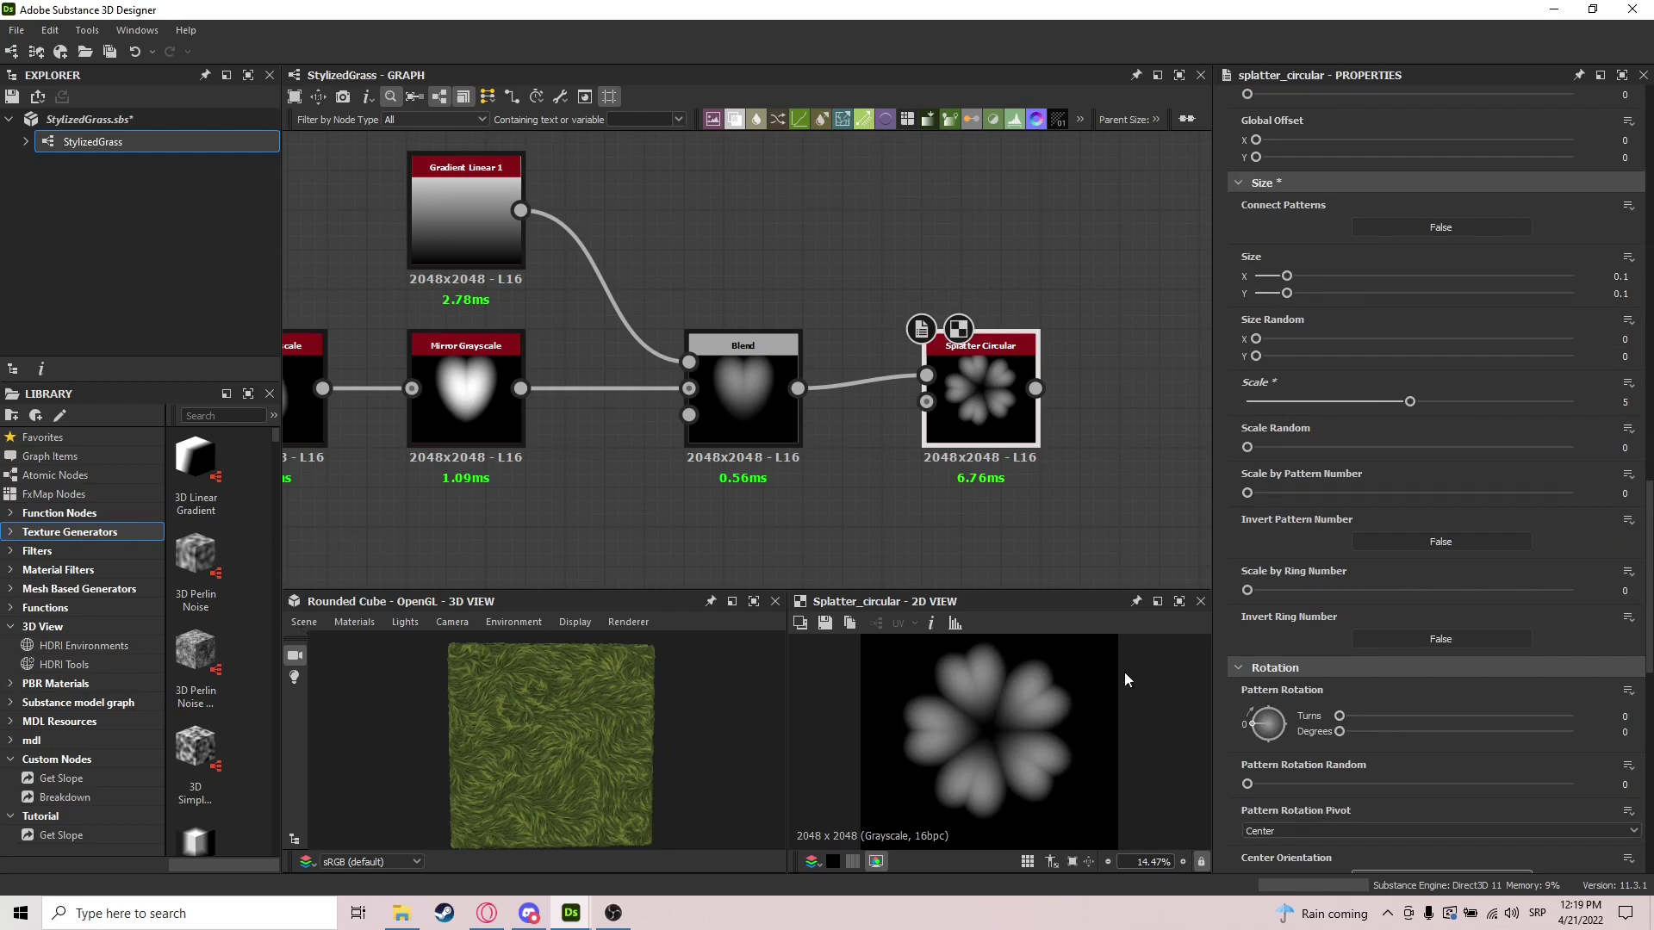
scroll(1012, 761, down, 1)
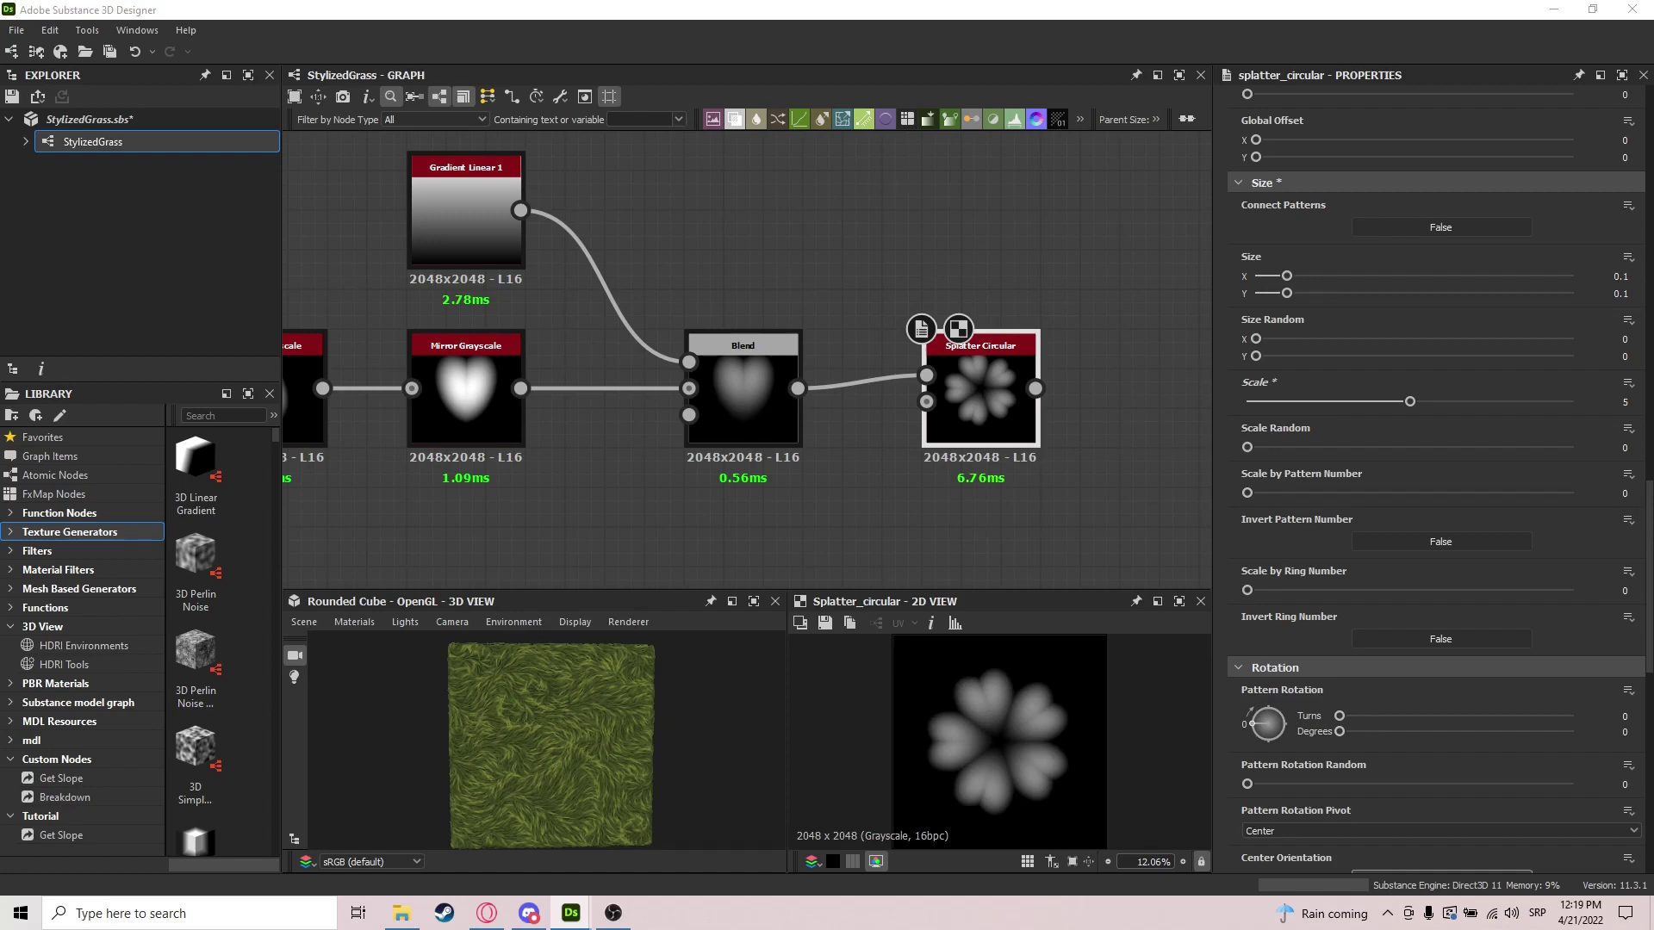
Connect a Histogram Scan node to the Splatter Circular output and raise its Position until the flower is solid white
middle_drag(1126, 382, 993, 405)
drag(859, 415, 840, 413)
drag(980, 415, 989, 413)
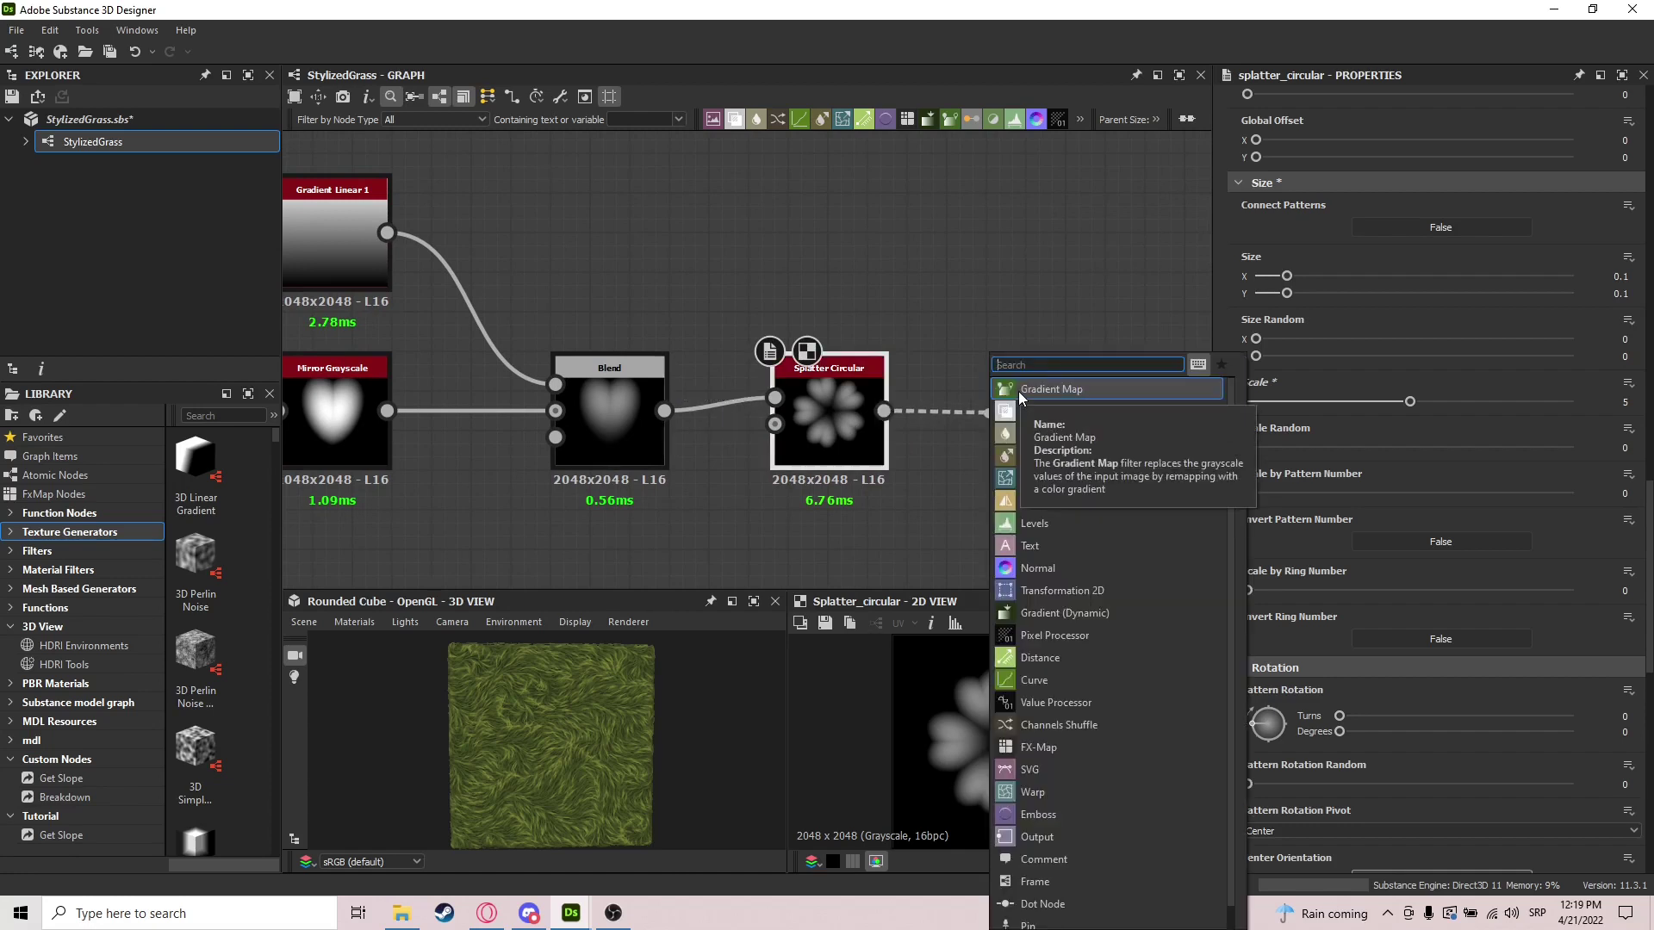
text(histo)
key(Down)
key(Return)
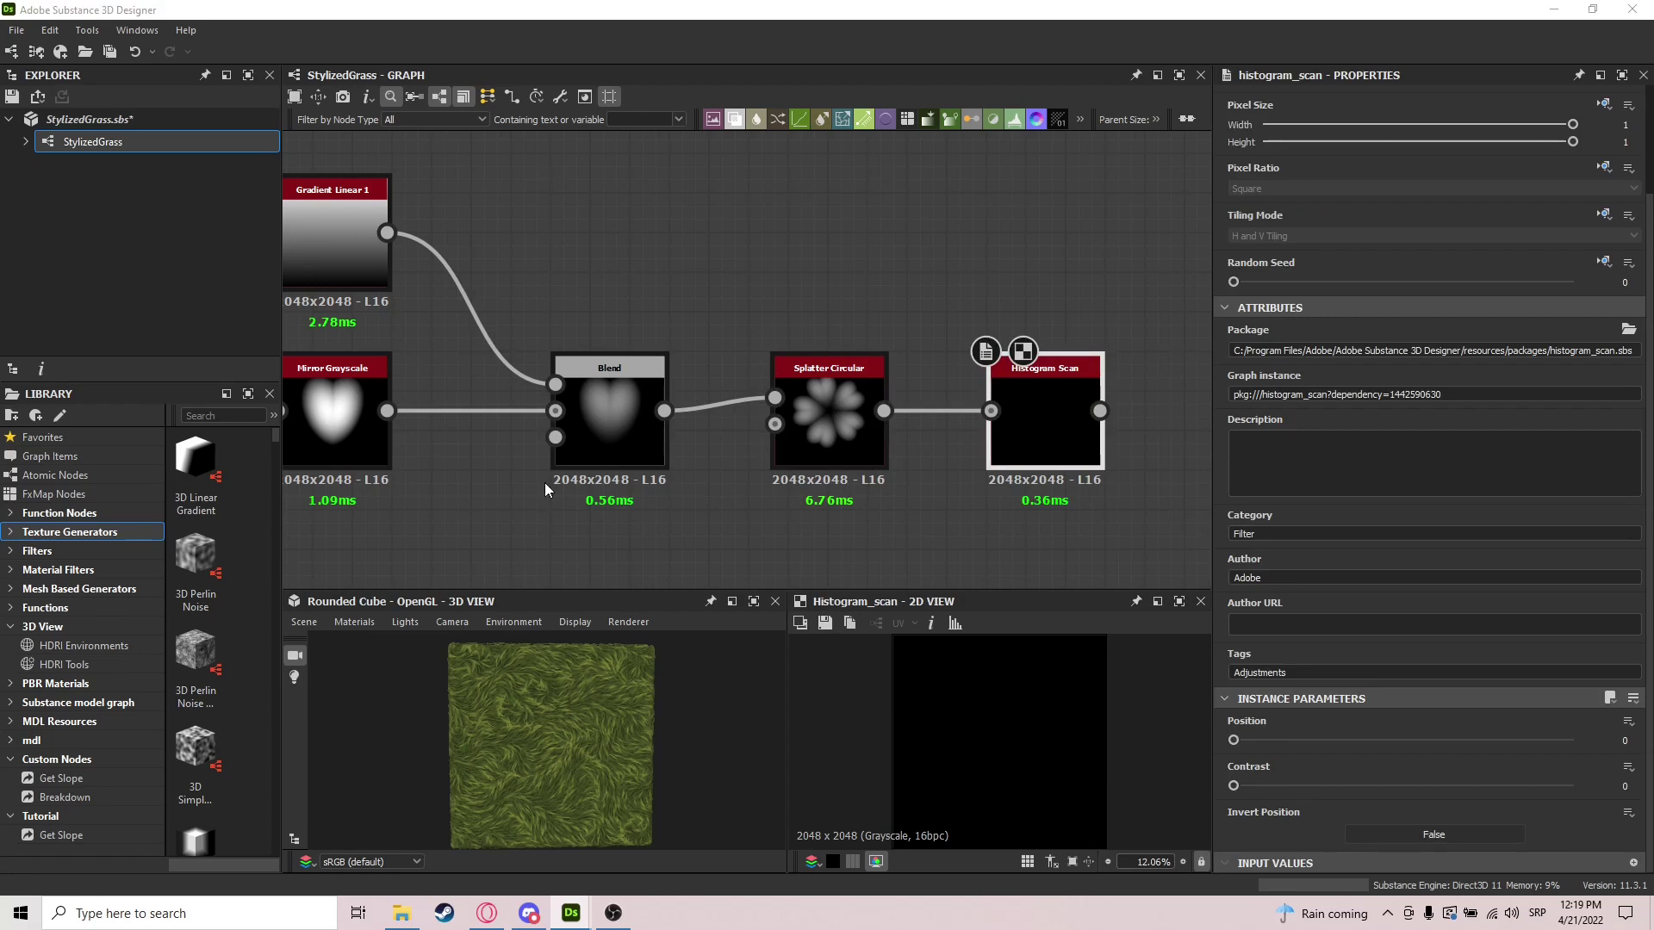
drag(1234, 740, 1573, 740)
Connect a Bevel node to the Histogram Scan output and set its distance to -0.02
middle_drag(1126, 507, 752, 537)
drag(740, 452, 860, 446)
text(bevel)
key(Return)
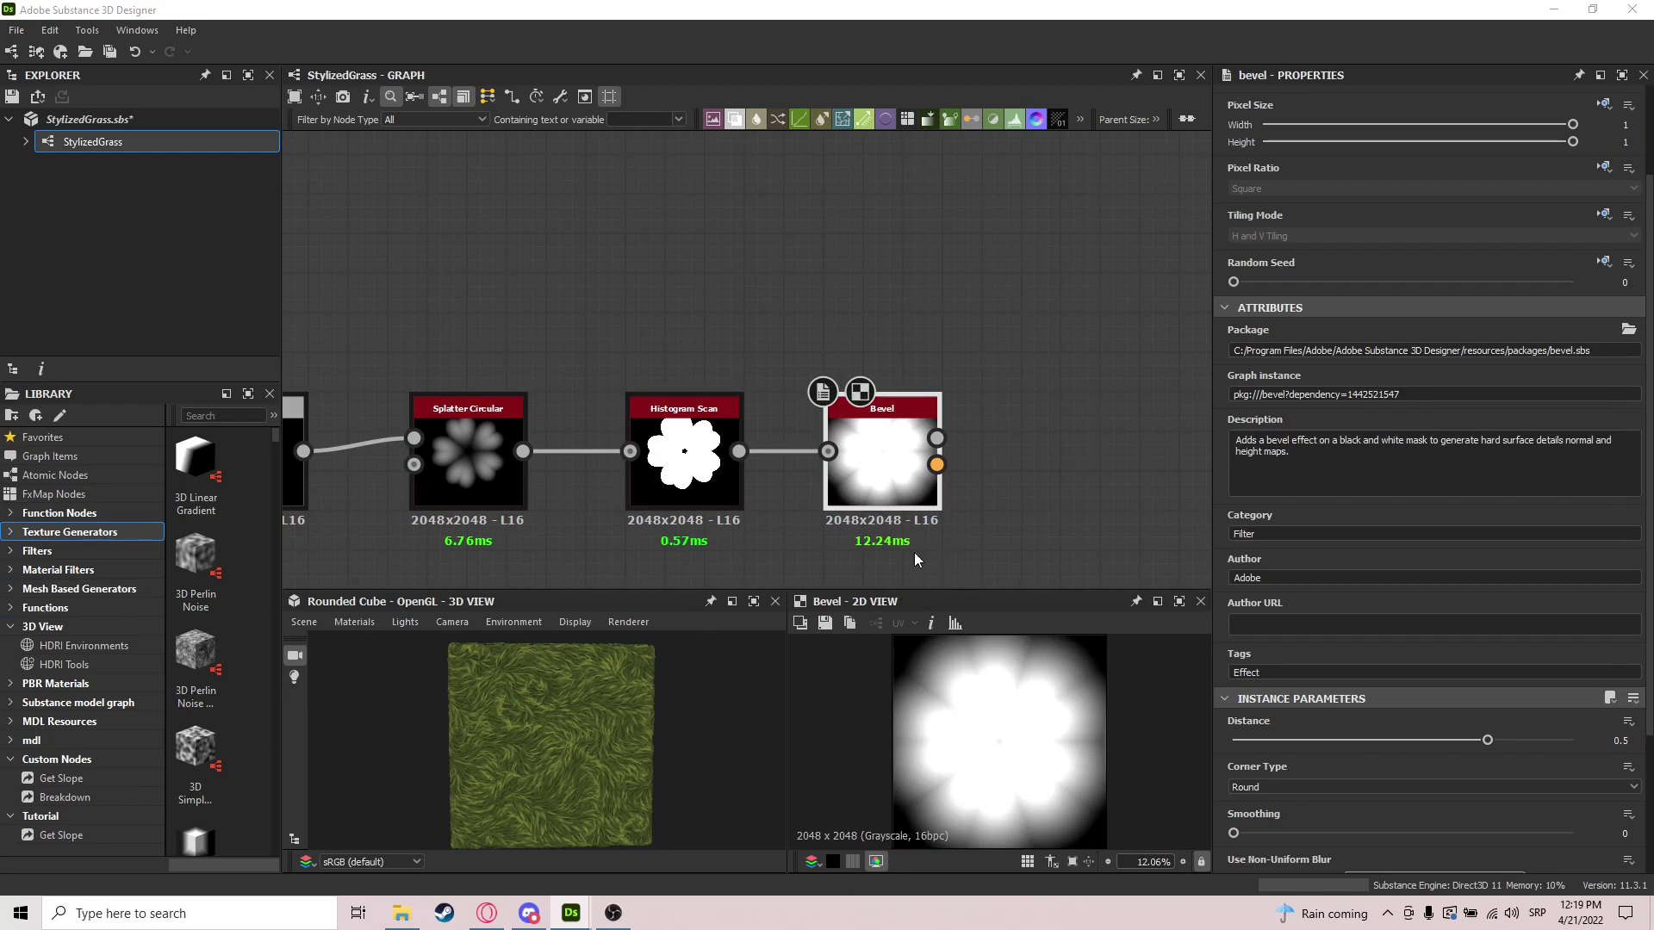
click(1624, 741)
text(0.02)
key(Return)
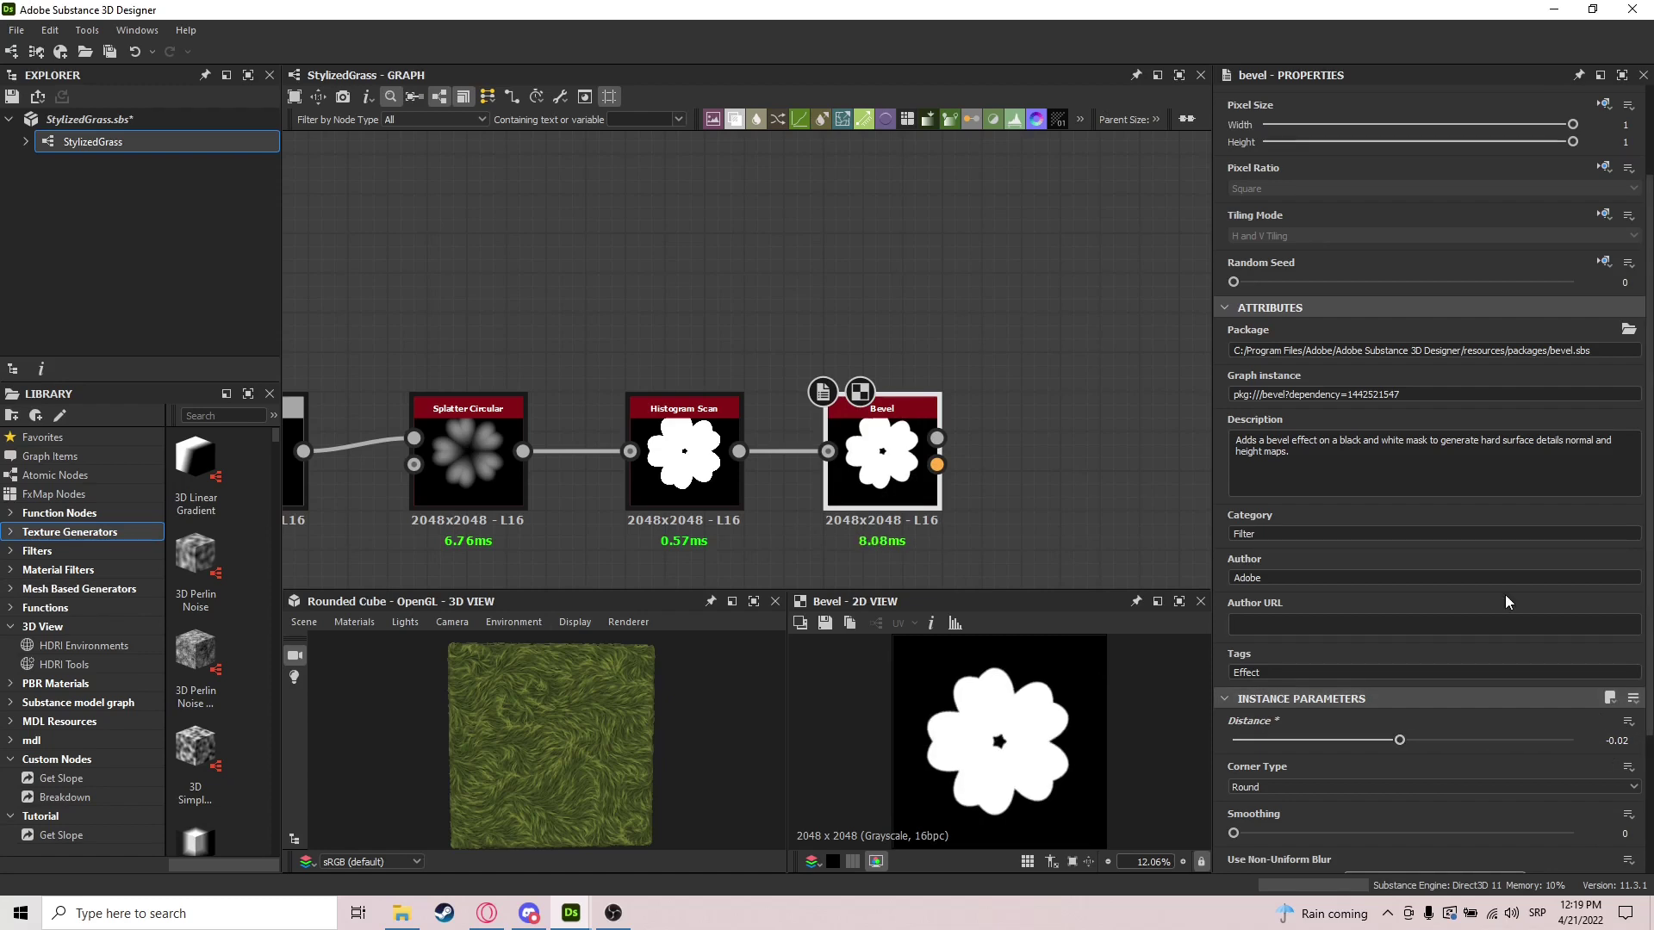
Branch an Auto Levels node off the Splatter Circular output, above the Histogram Scan node
middle_drag(654, 415, 642, 480)
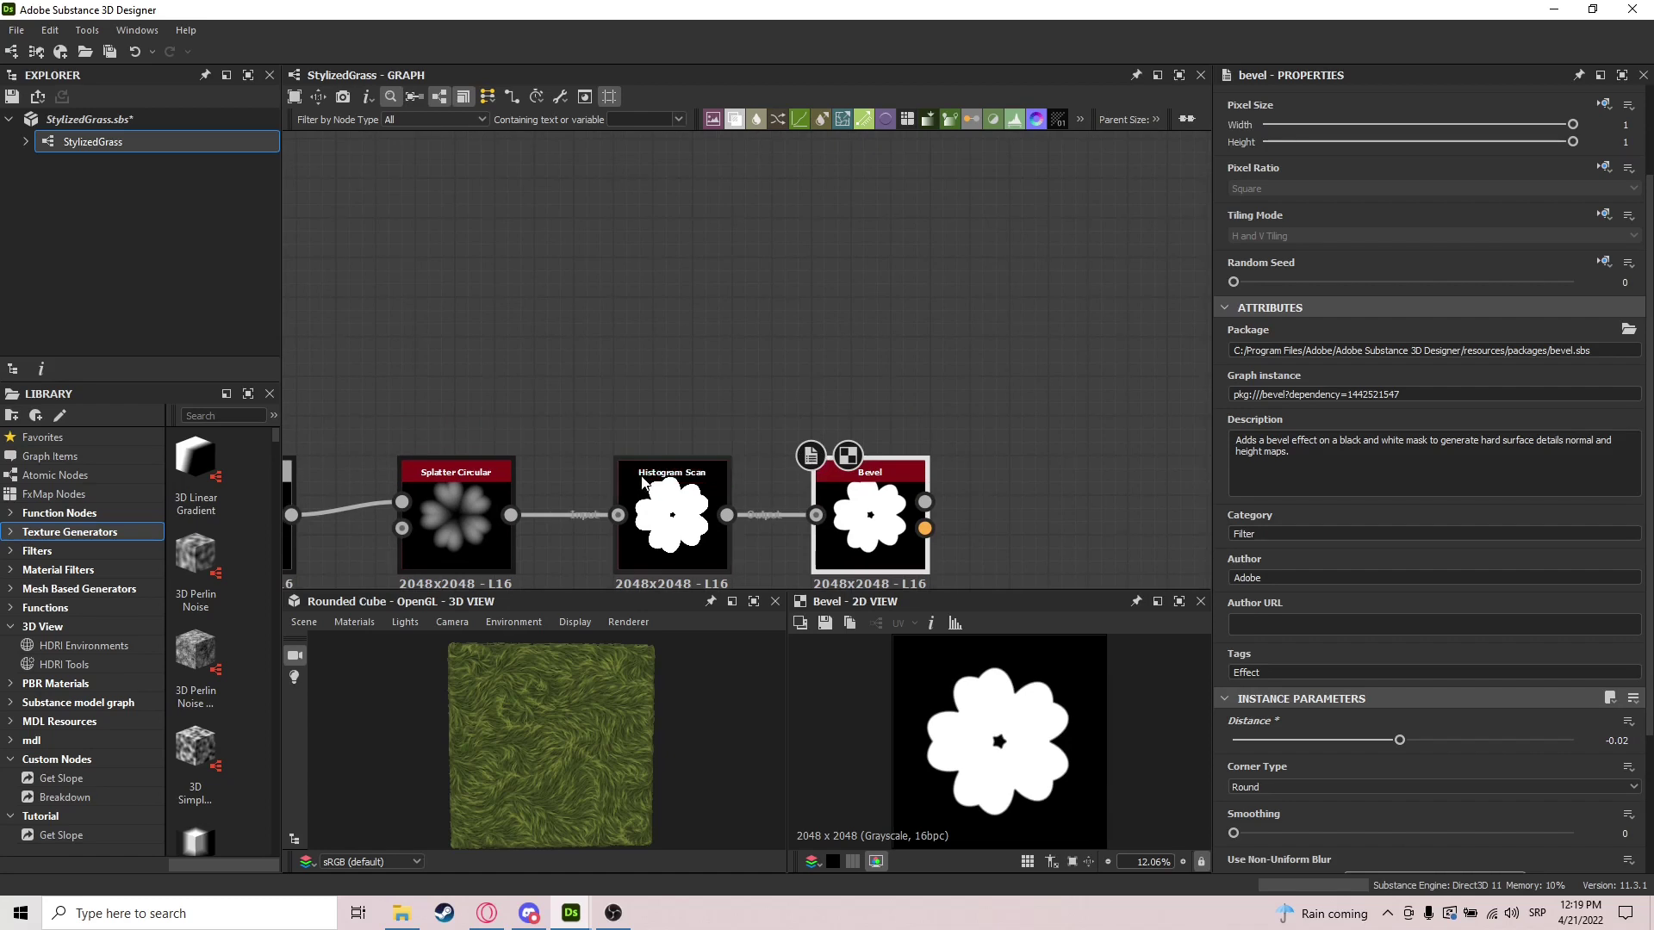
drag(511, 514, 622, 400)
text(au)
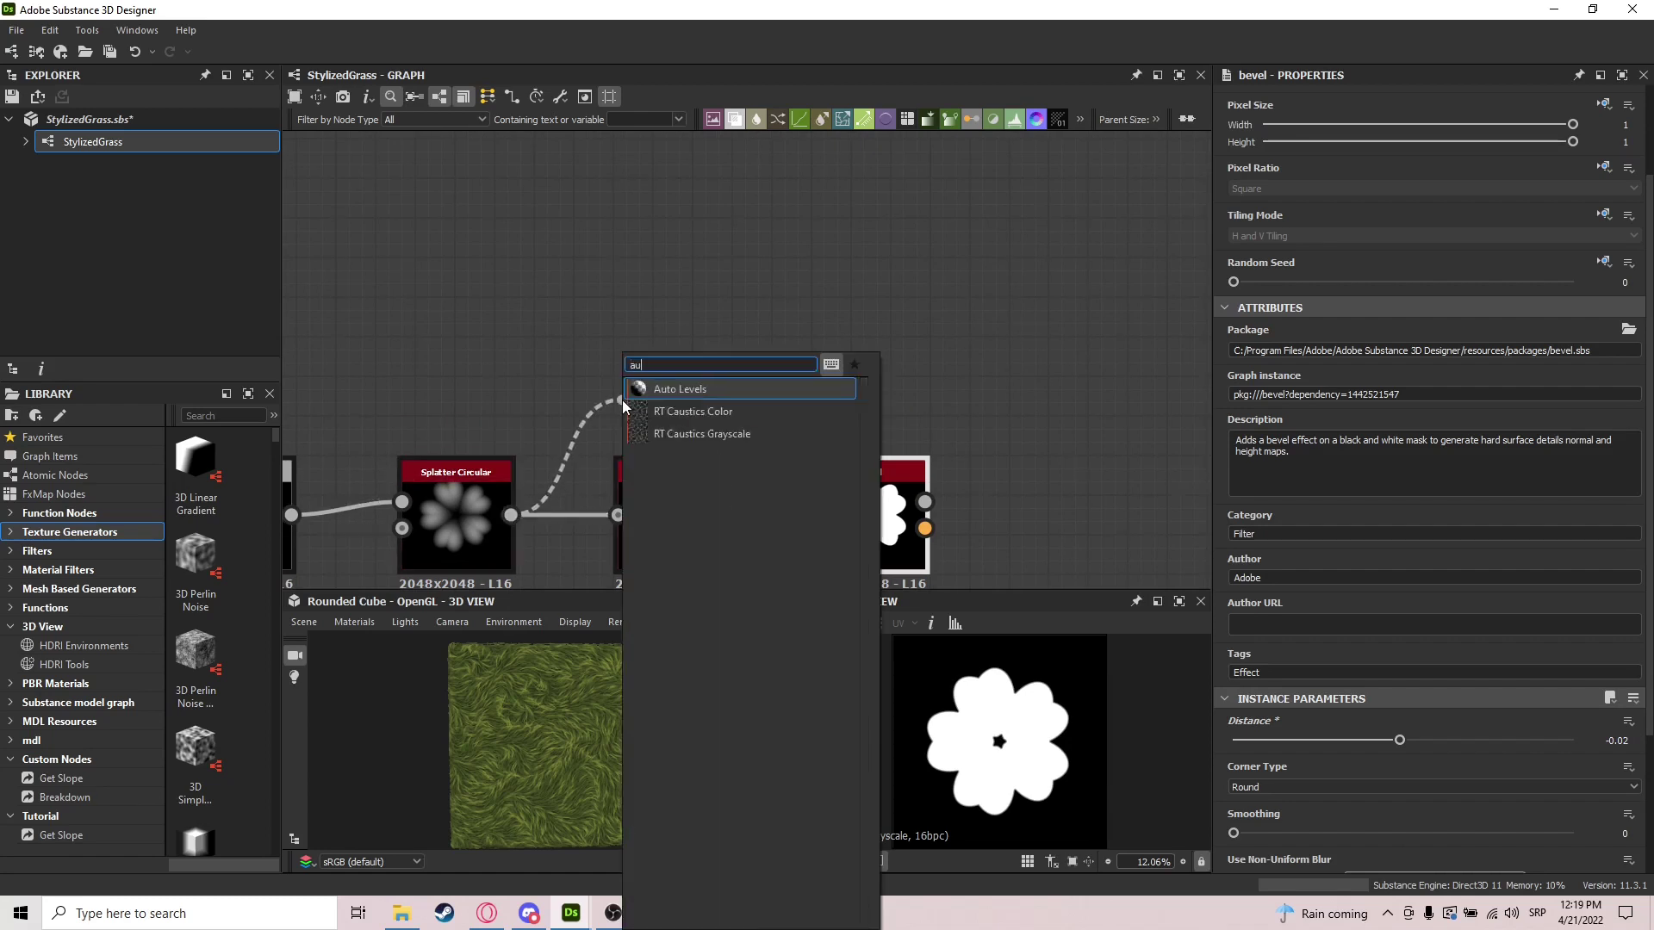
key(Return)
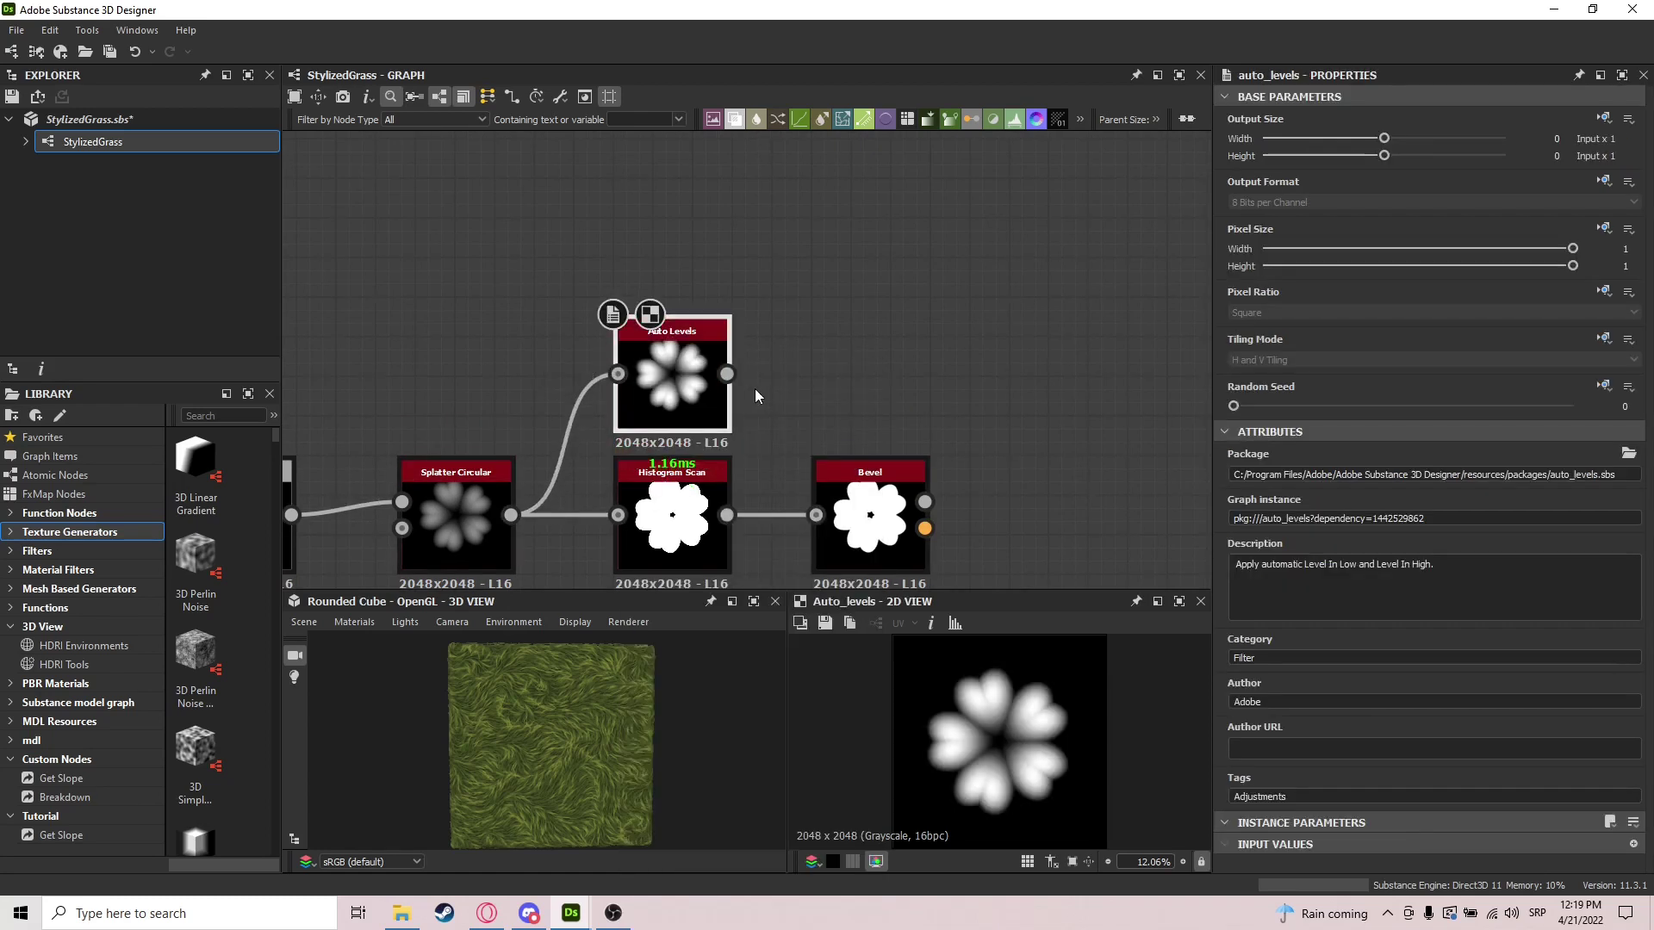
Add a Levels node after Auto Levels and raise its output black level to about a third of the range
drag(727, 374, 804, 380)
text(lev)
key(Return)
mouse_move(891, 427)
mouse_down()
mouse_move(891, 388)
mouse_move(891, 406)
mouse_up()
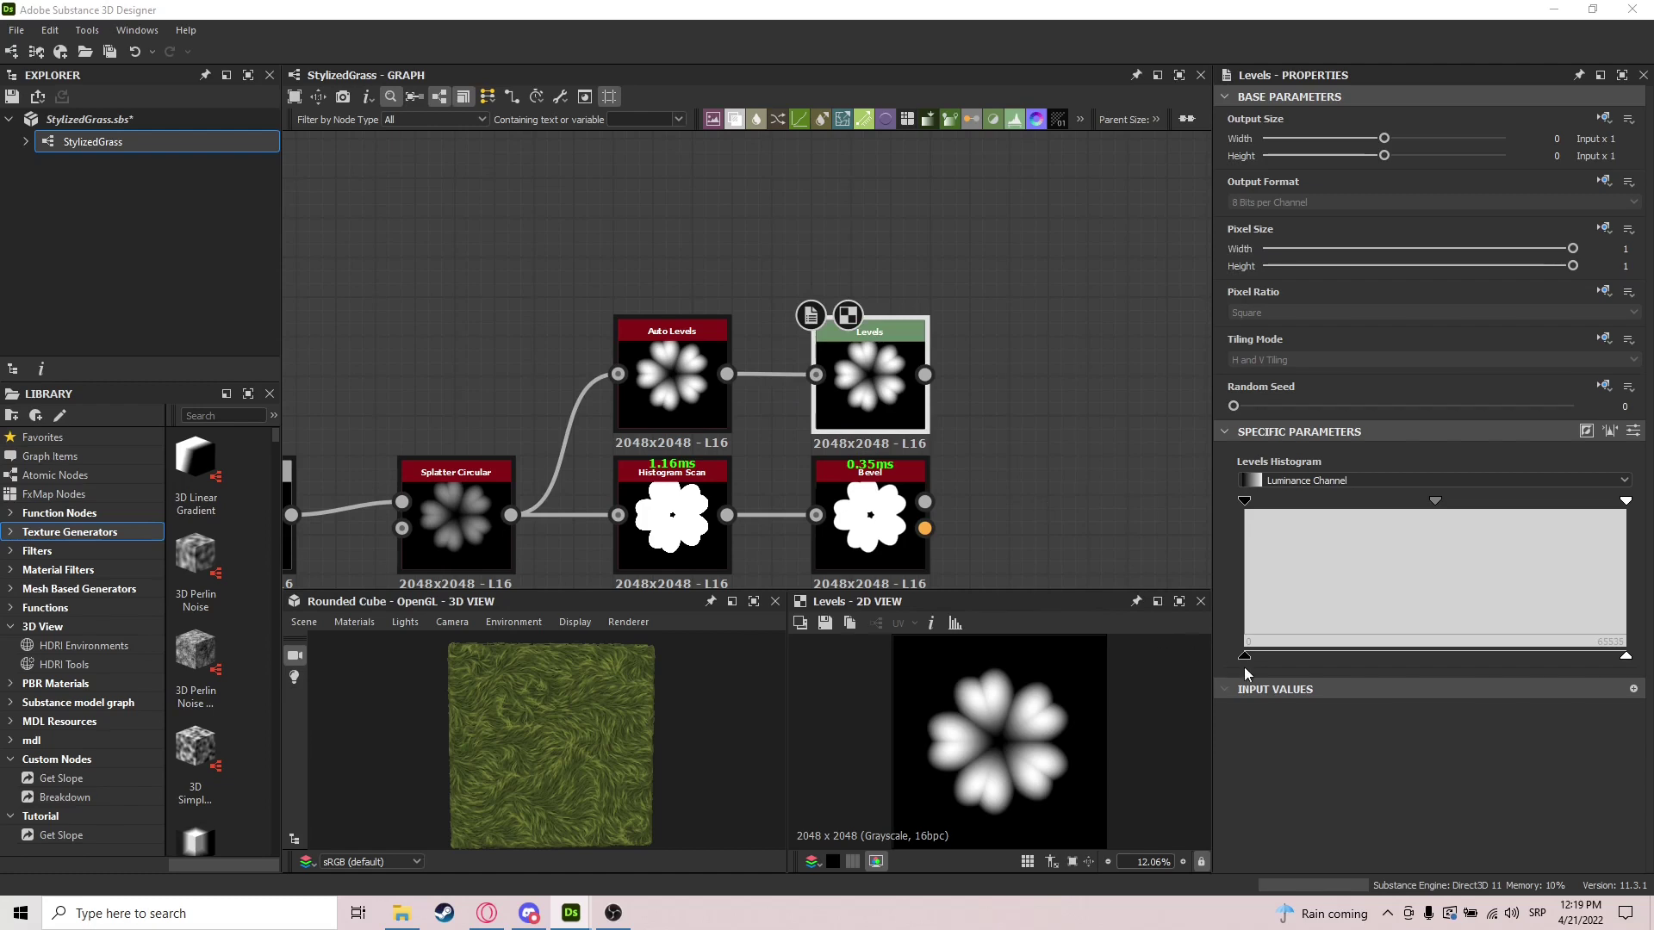
drag(1242, 656, 1373, 656)
Blend the Levels output as foreground over the Bevel height output as background, using the Multiply blending mode
middle_drag(979, 359, 815, 324)
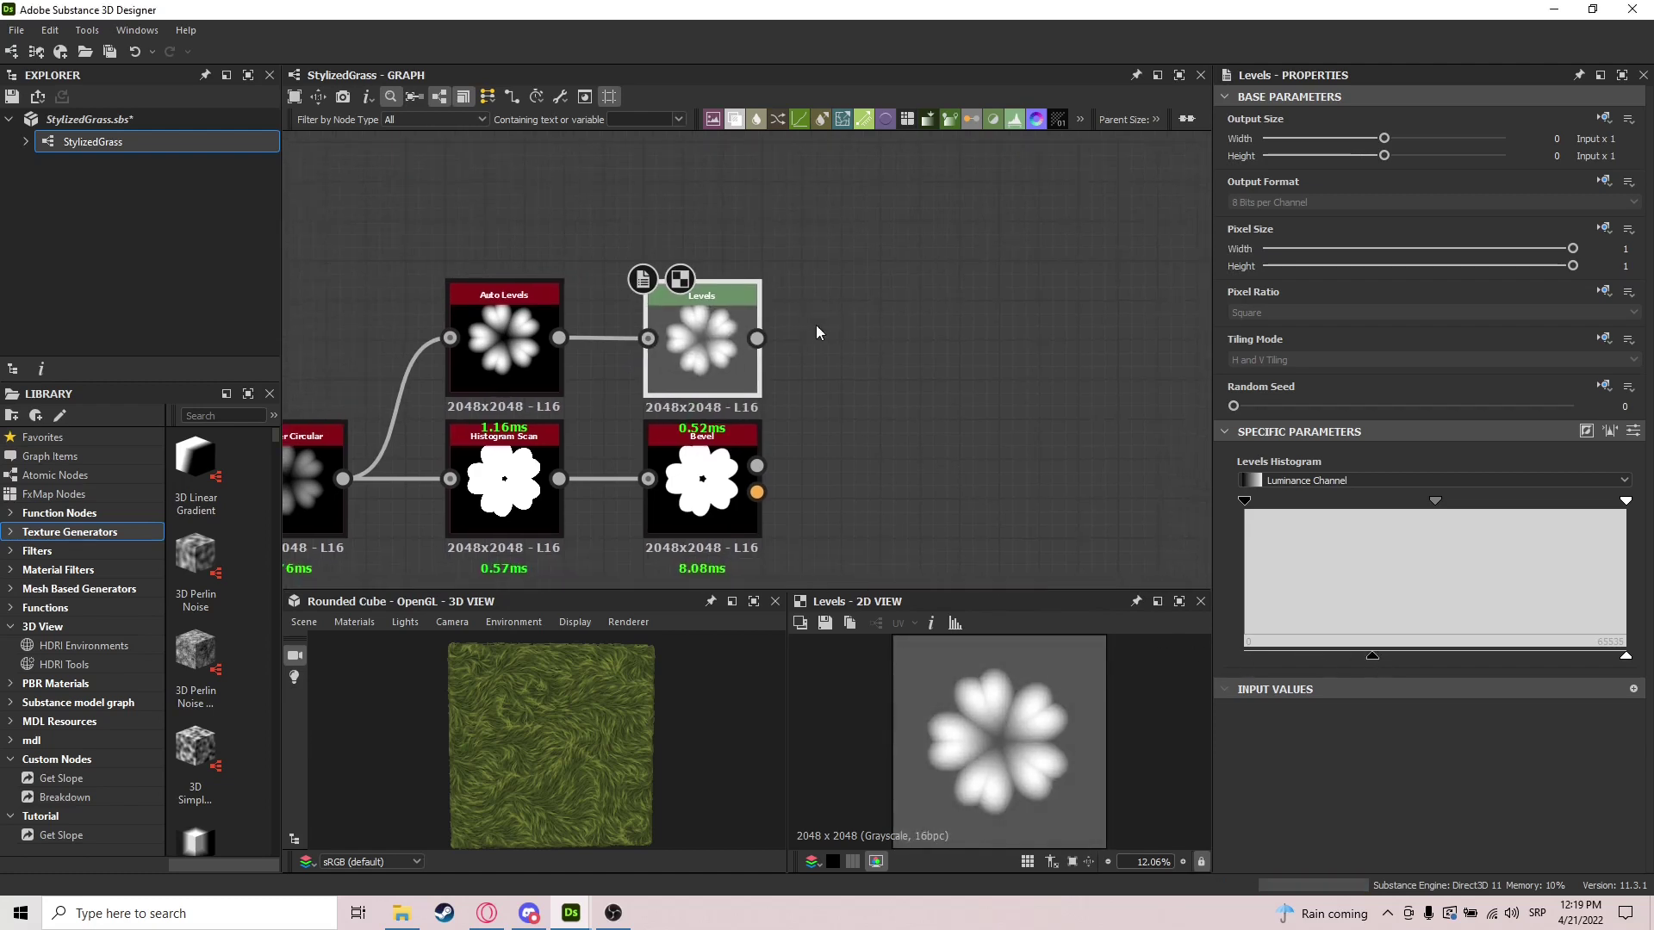
text(bl)
drag(756, 338, 758, 467)
click(984, 390)
drag(989, 436, 988, 475)
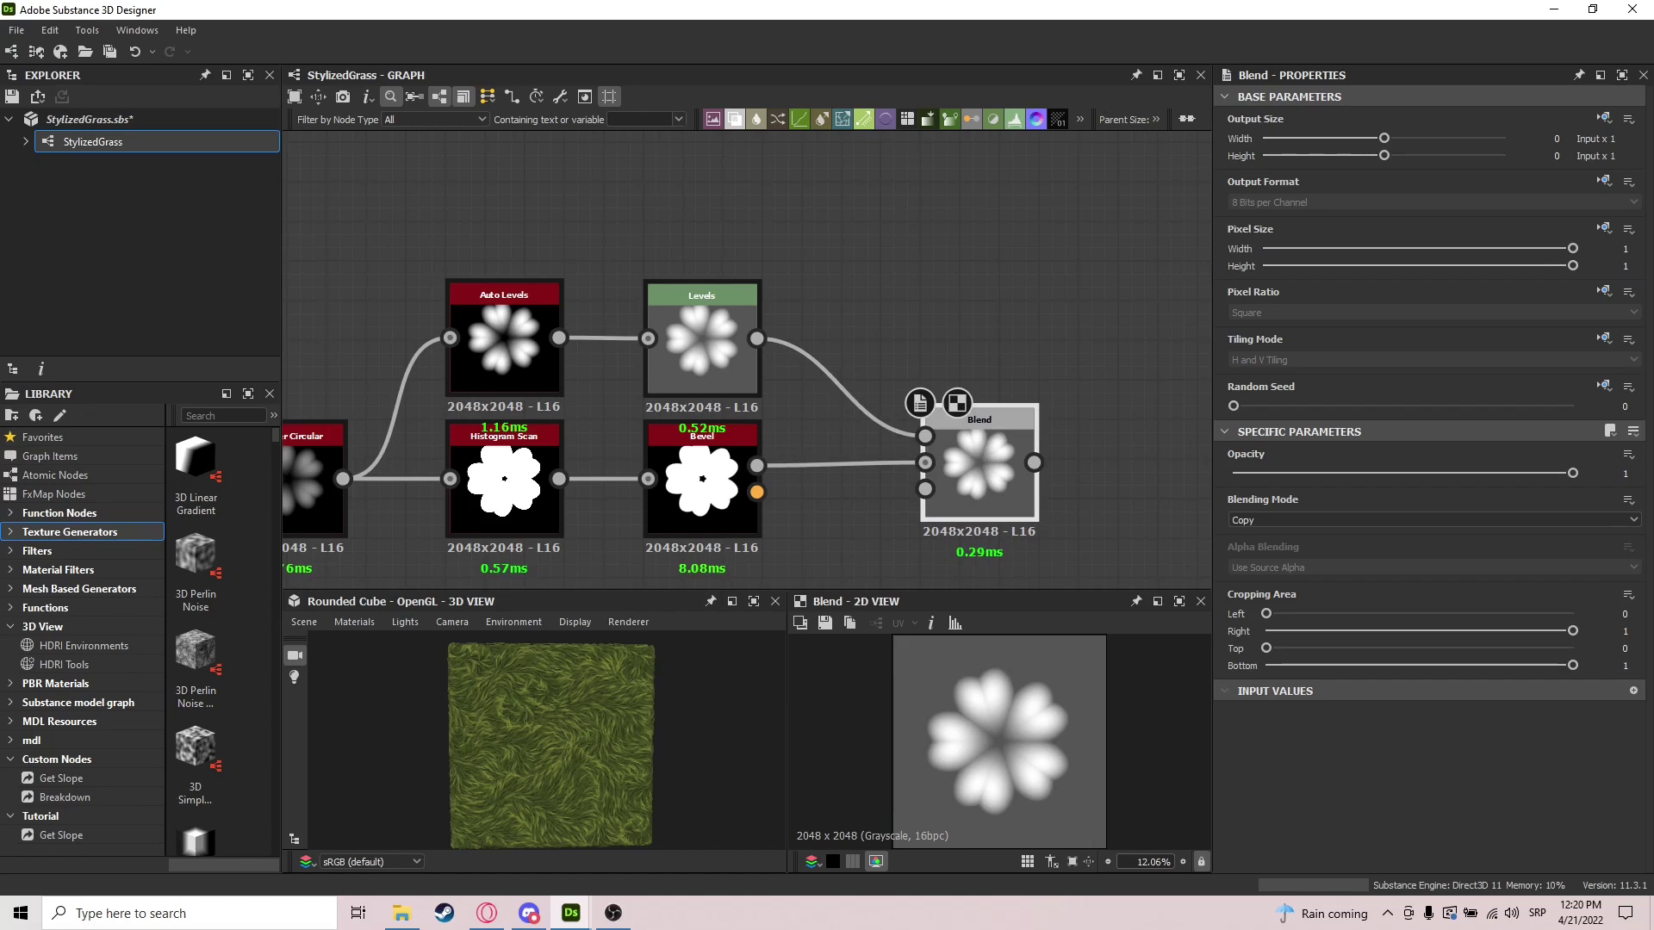
click(1280, 520)
click(1269, 564)
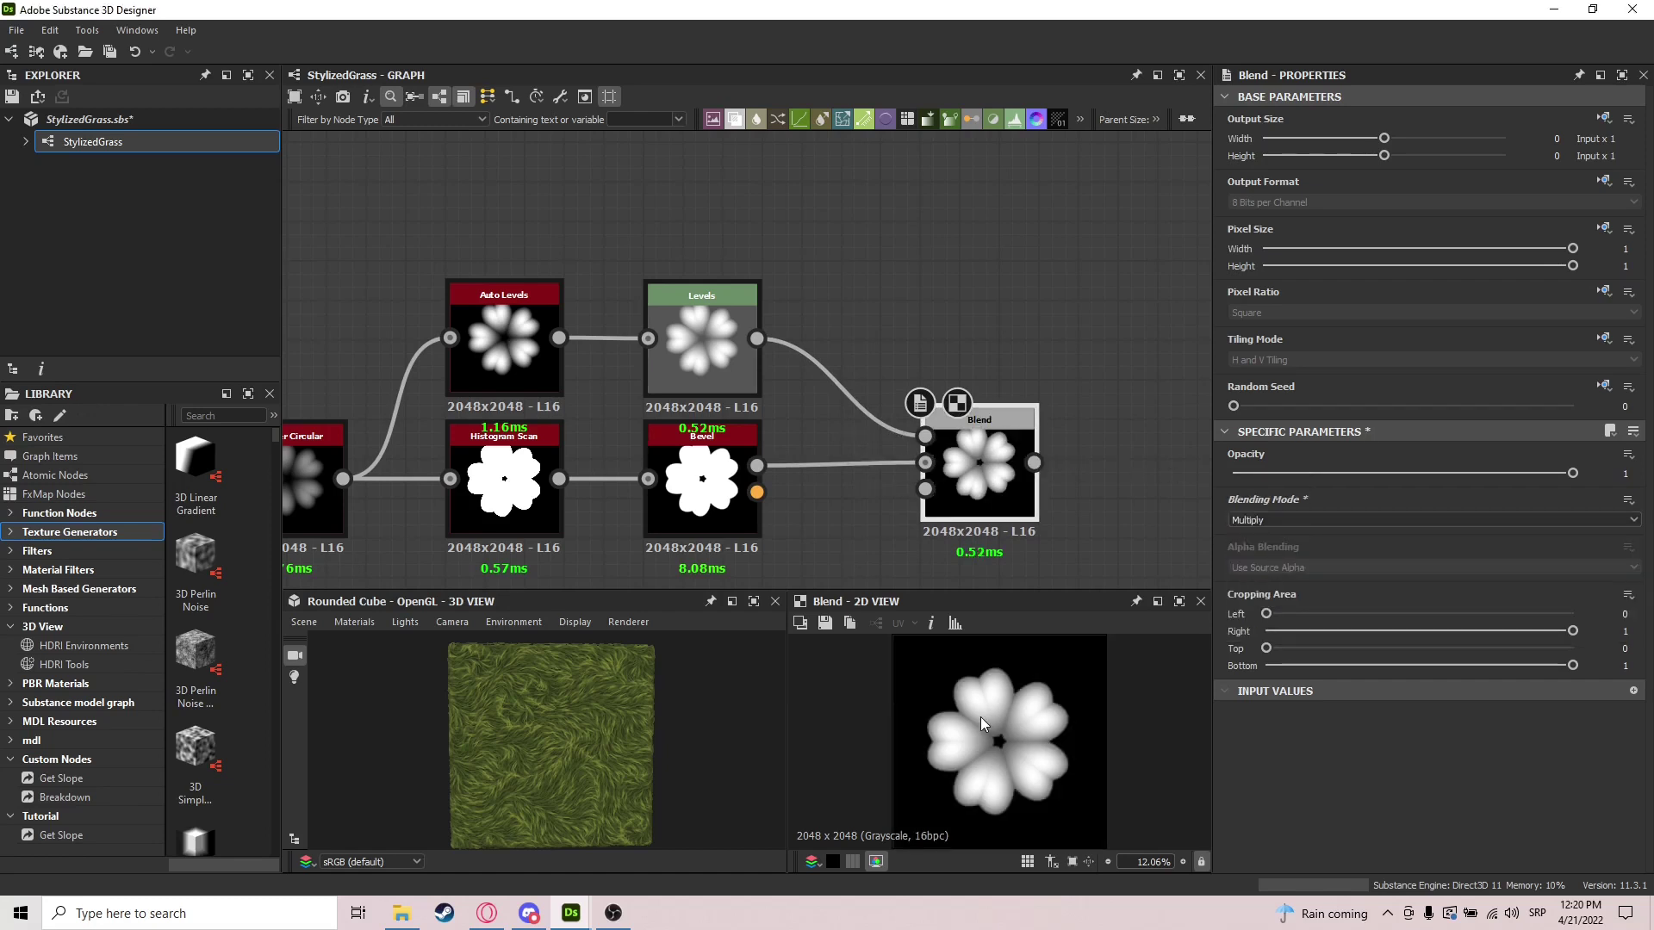
Try docking the Auto Levels node onto the Levels node's input
middle_drag(609, 457, 754, 415)
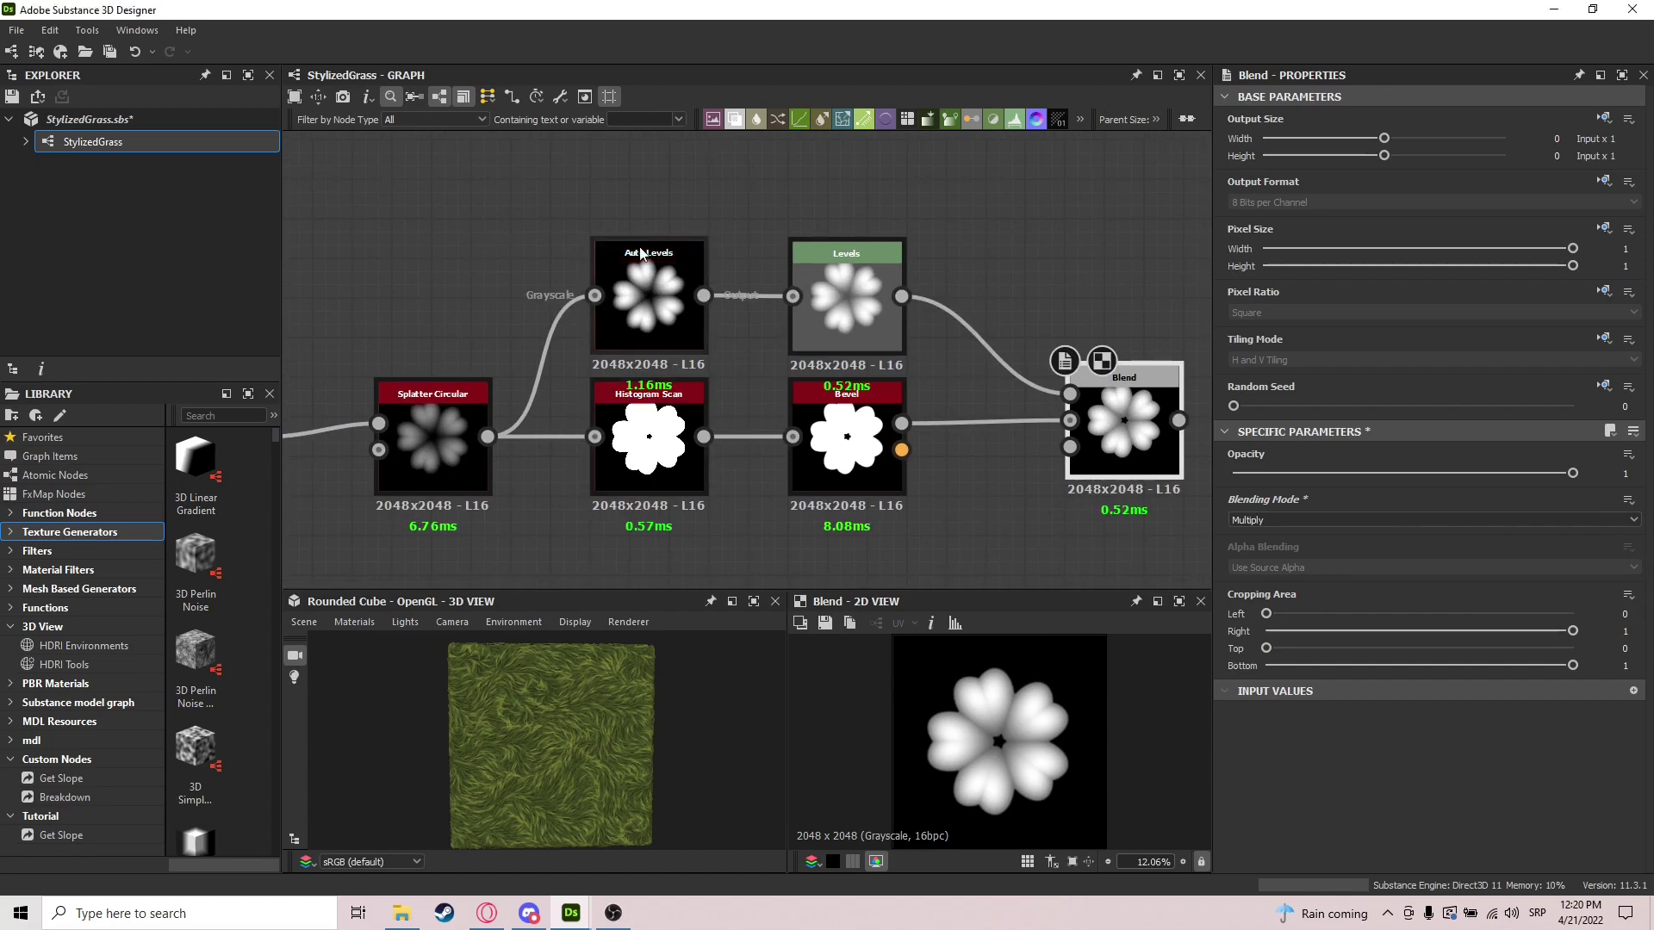
drag(650, 278, 749, 288)
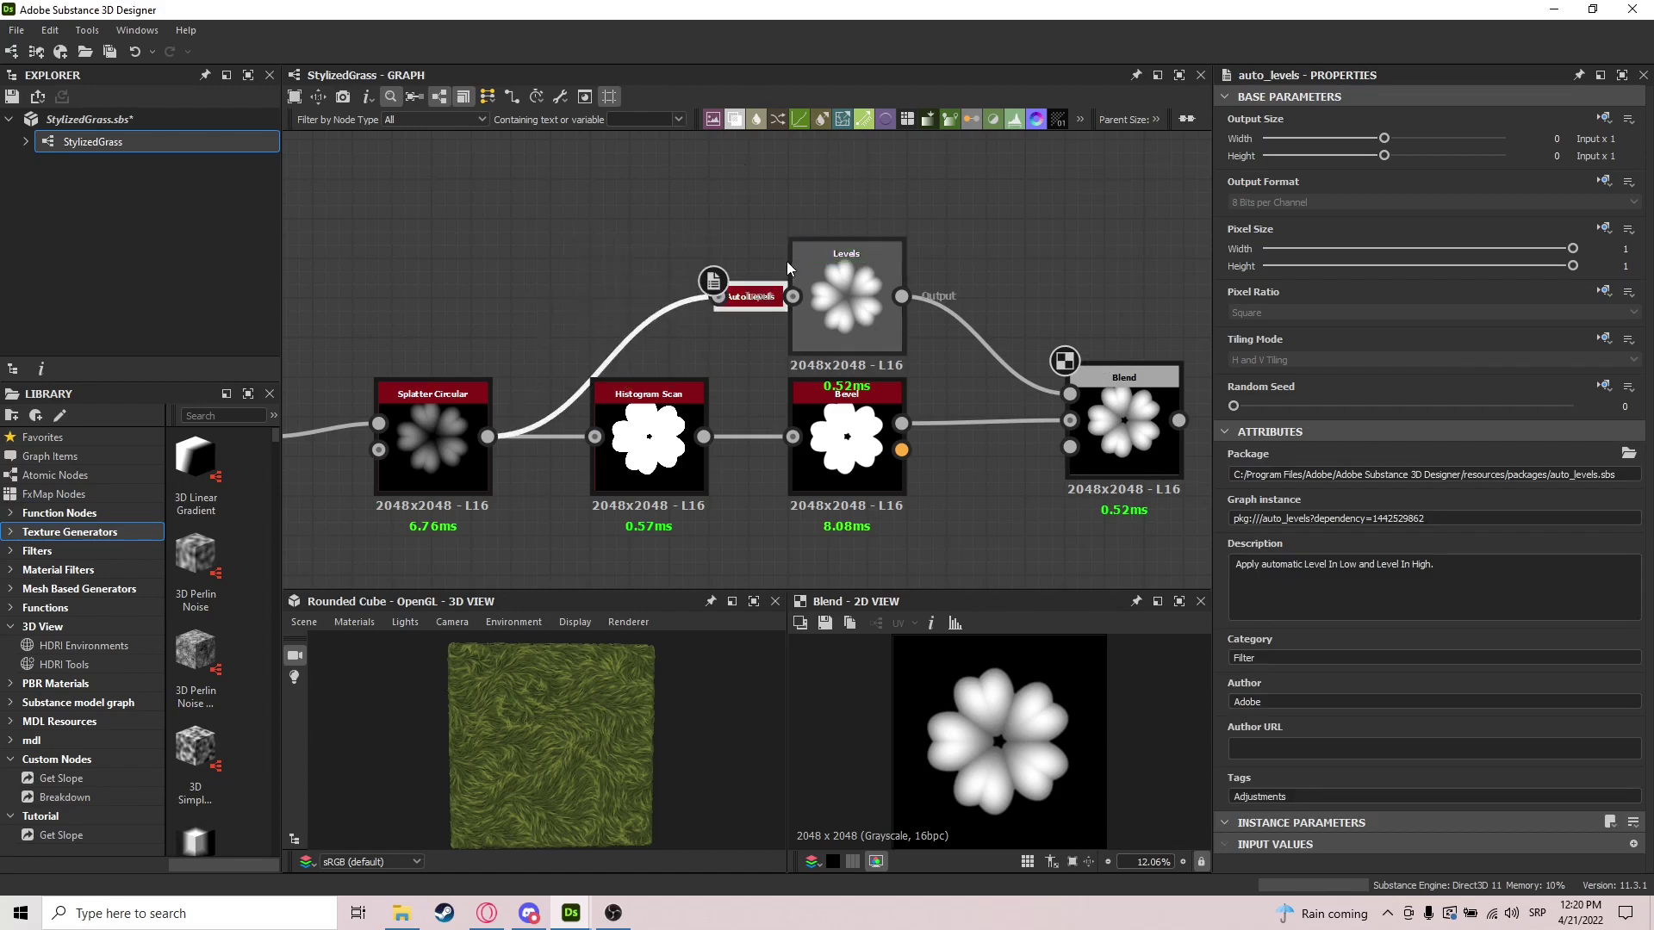
key(d)
key(d)
key(d)
drag(960, 154, 592, 534)
Add an Auto Levels node after the multiplied flower Blend and compare both nodes in the 2D preview
scroll(938, 376, down, 1)
middle_drag(938, 377, 630, 373)
drag(830, 410, 940, 426)
text(aut)
key(Return)
double_click(800, 412)
double_click(937, 427)
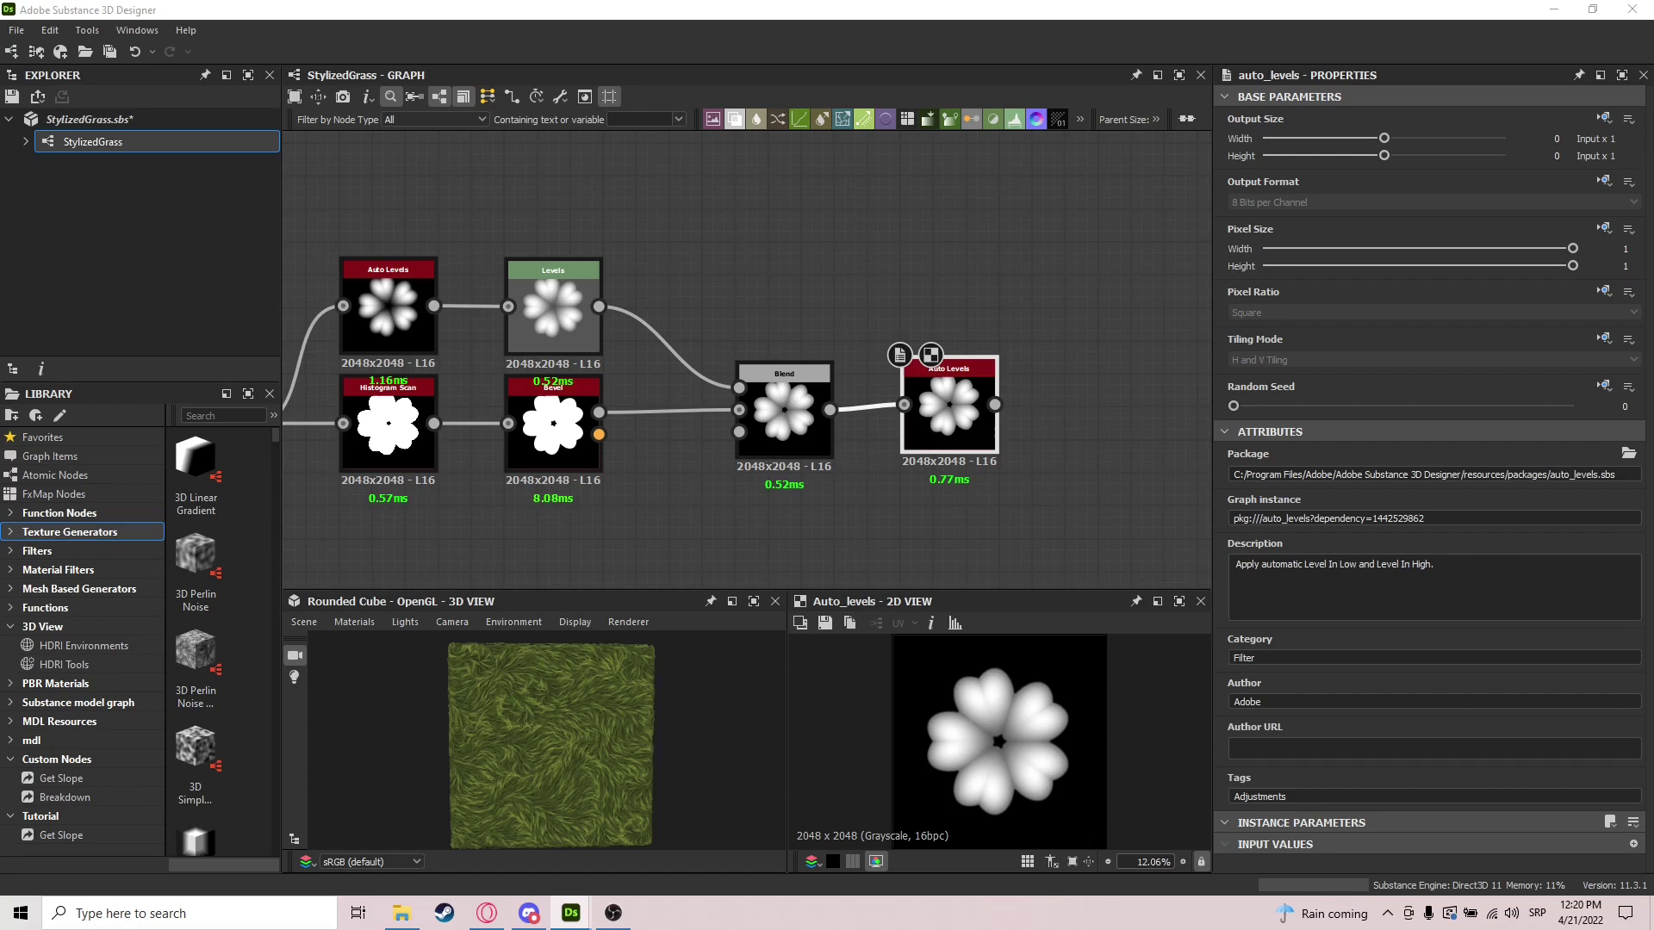
Add another Blend node that takes the final Auto Levels output as its background
middle_drag(871, 332, 703, 333)
drag(827, 405, 1033, 397)
click(963, 385)
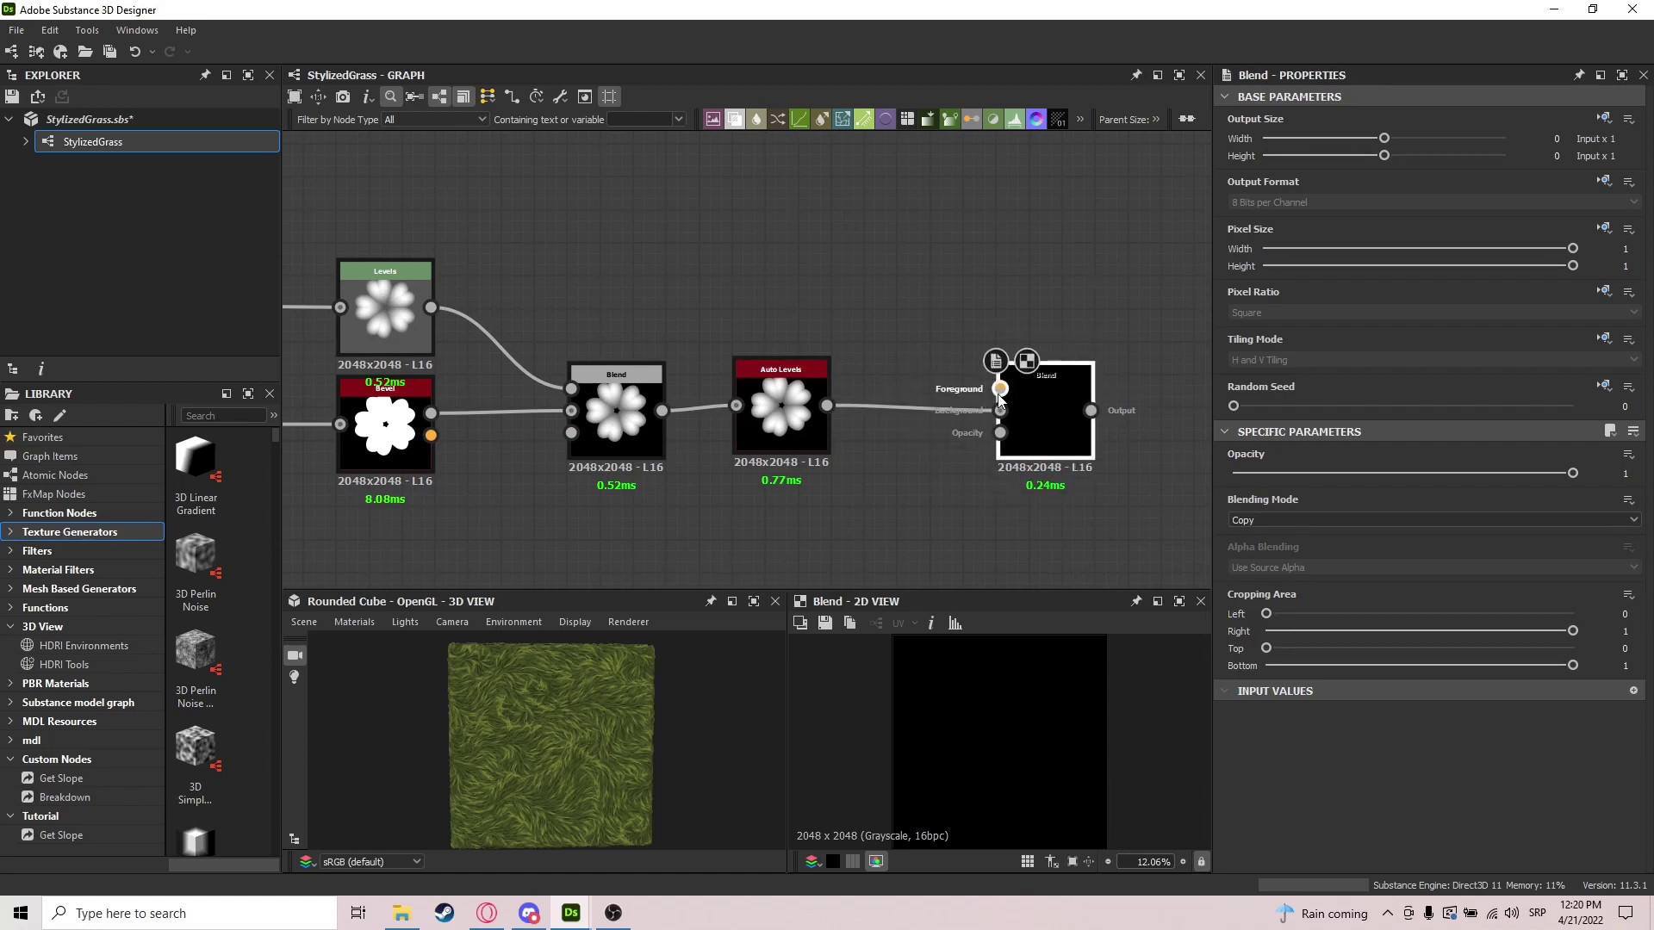
drag(863, 286, 835, 230)
click(696, 268)
Add a new Shape node in the empty graph area above the flower node chain
scroll(569, 262, down, 4)
middle_drag(569, 261, 835, 339)
middle_drag(613, 232, 778, 362)
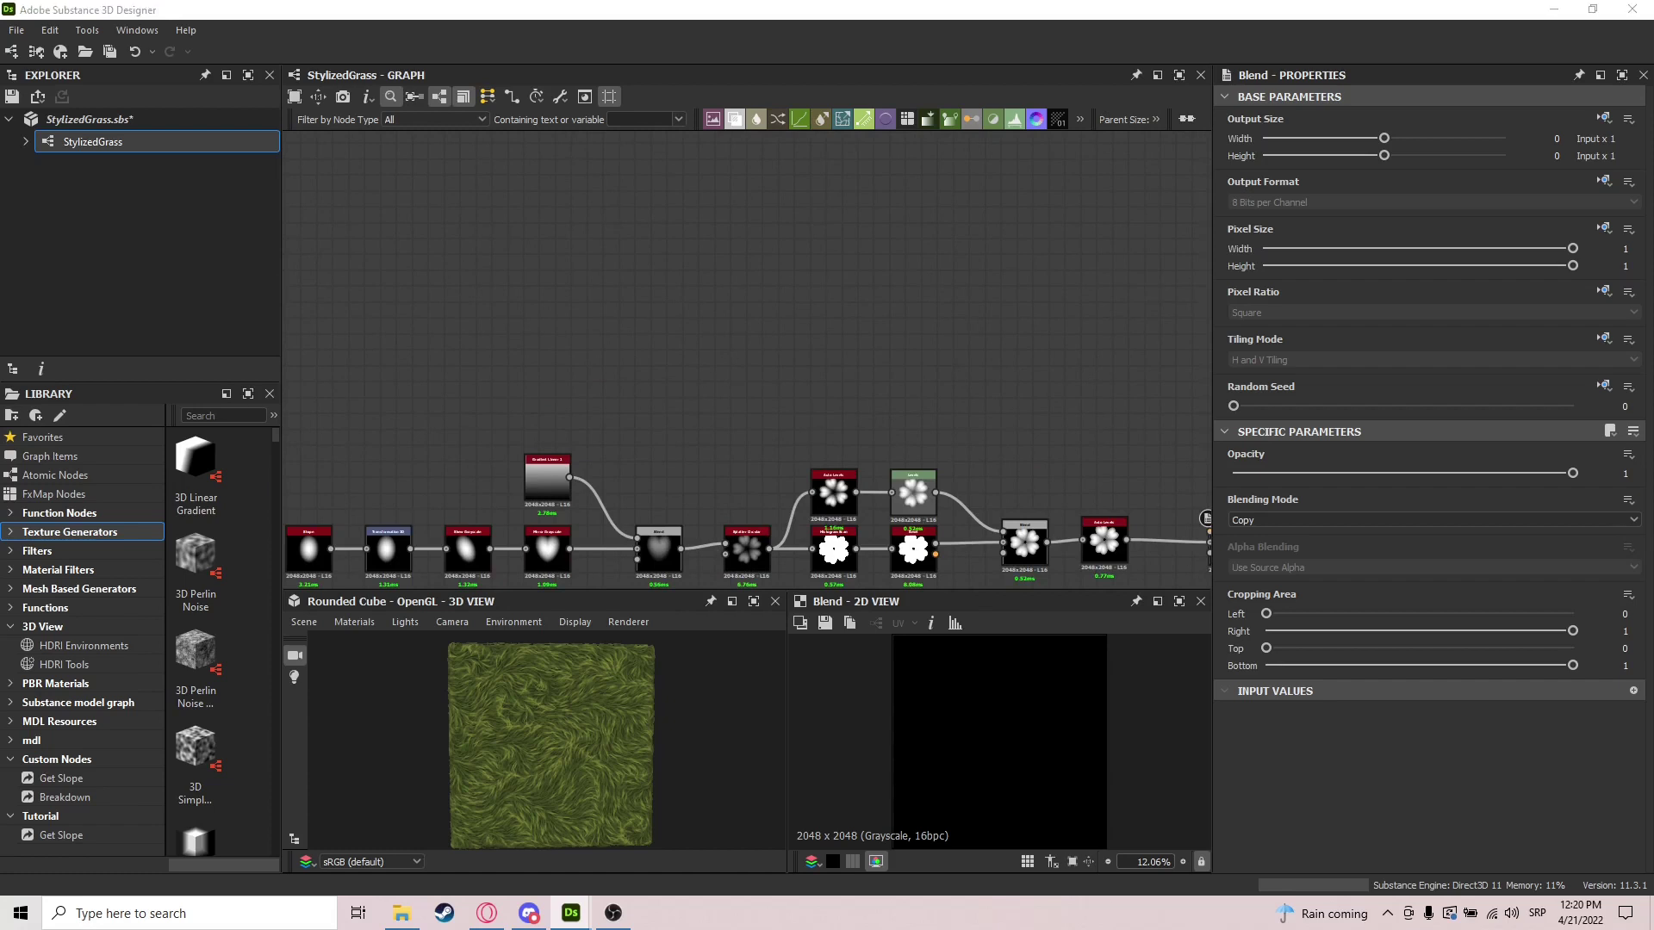
key(space)
text(shaež)
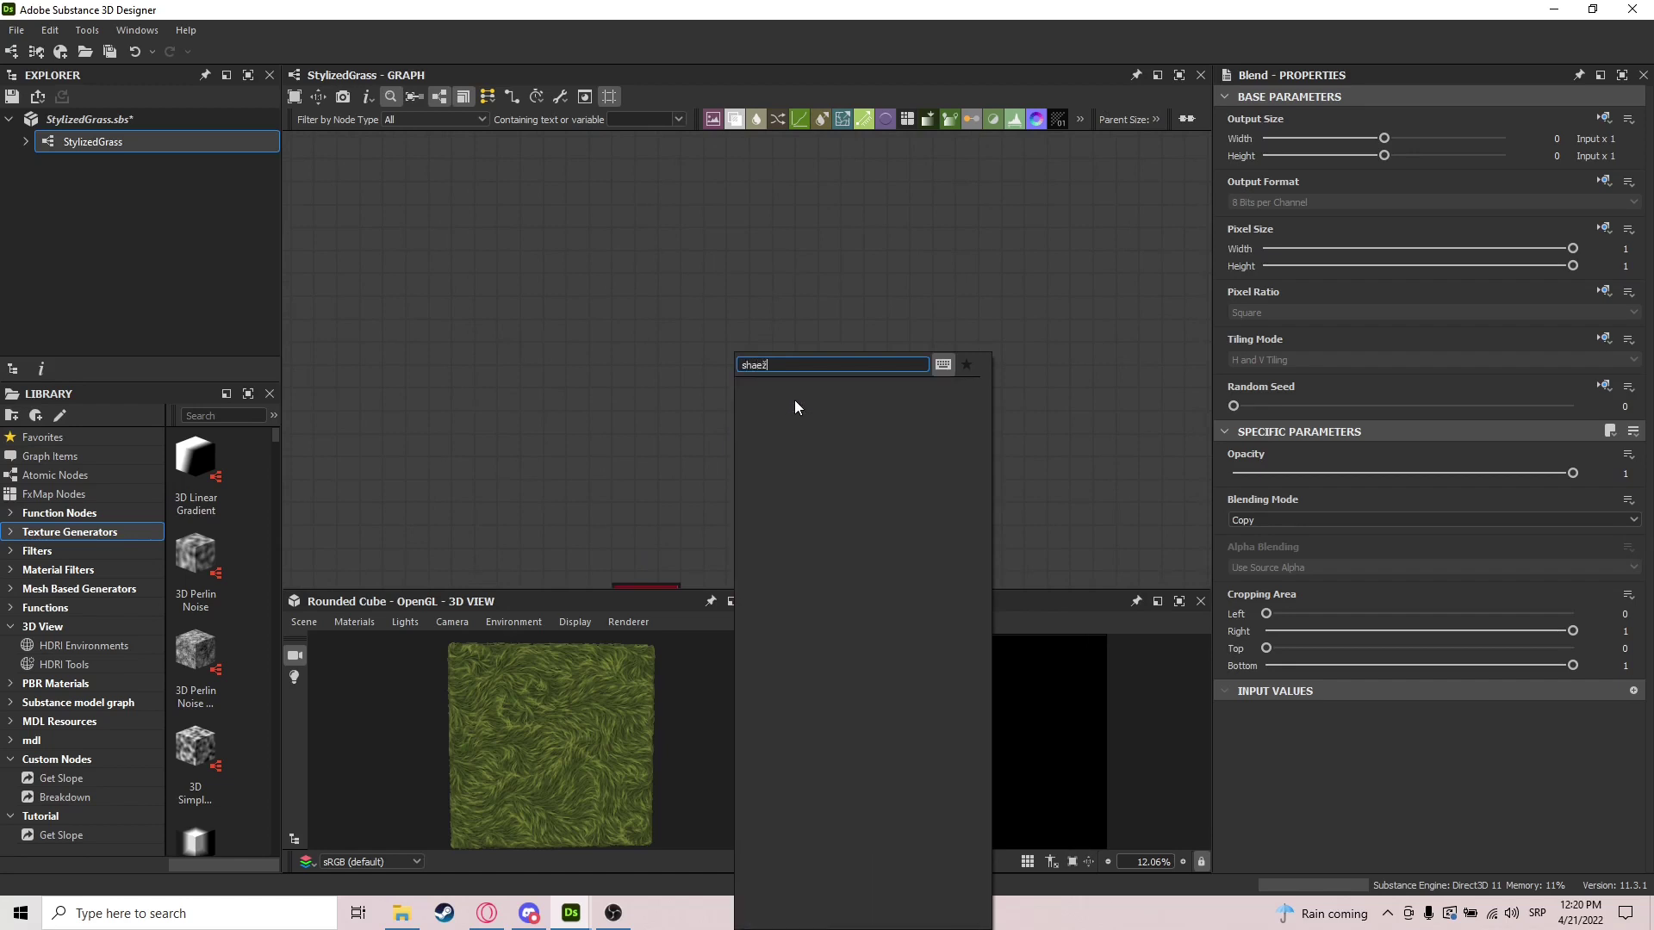
key(BackSpace)
key(BackSpace)
key(BackSpace)
key(Down)
key(Down)
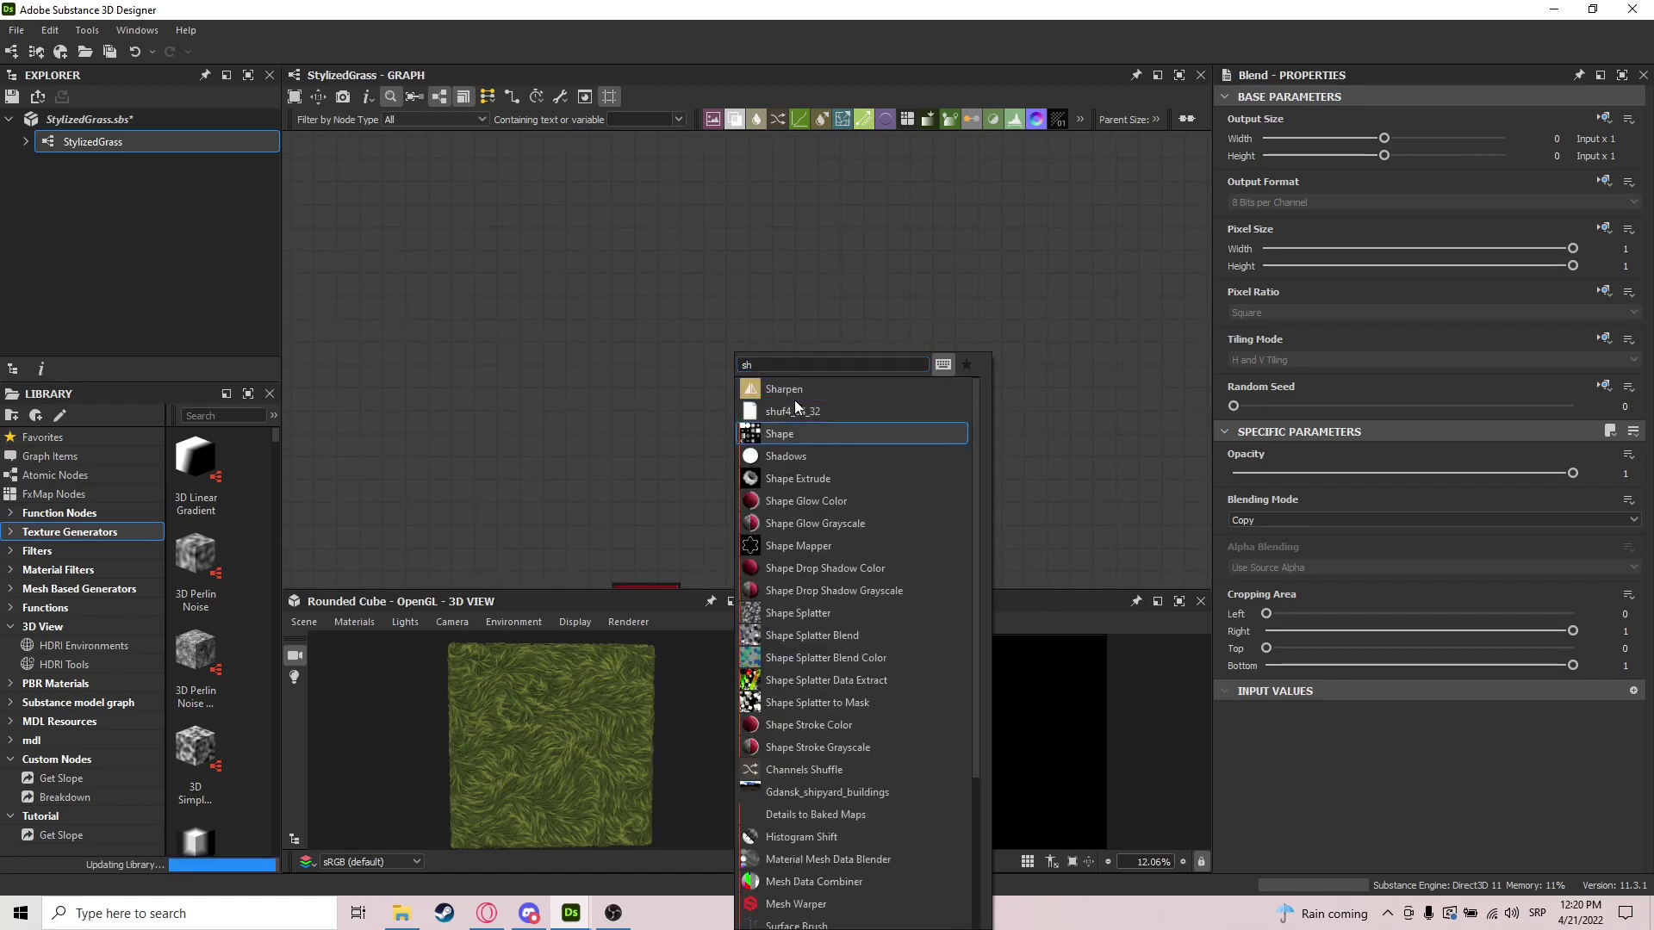
key(Return)
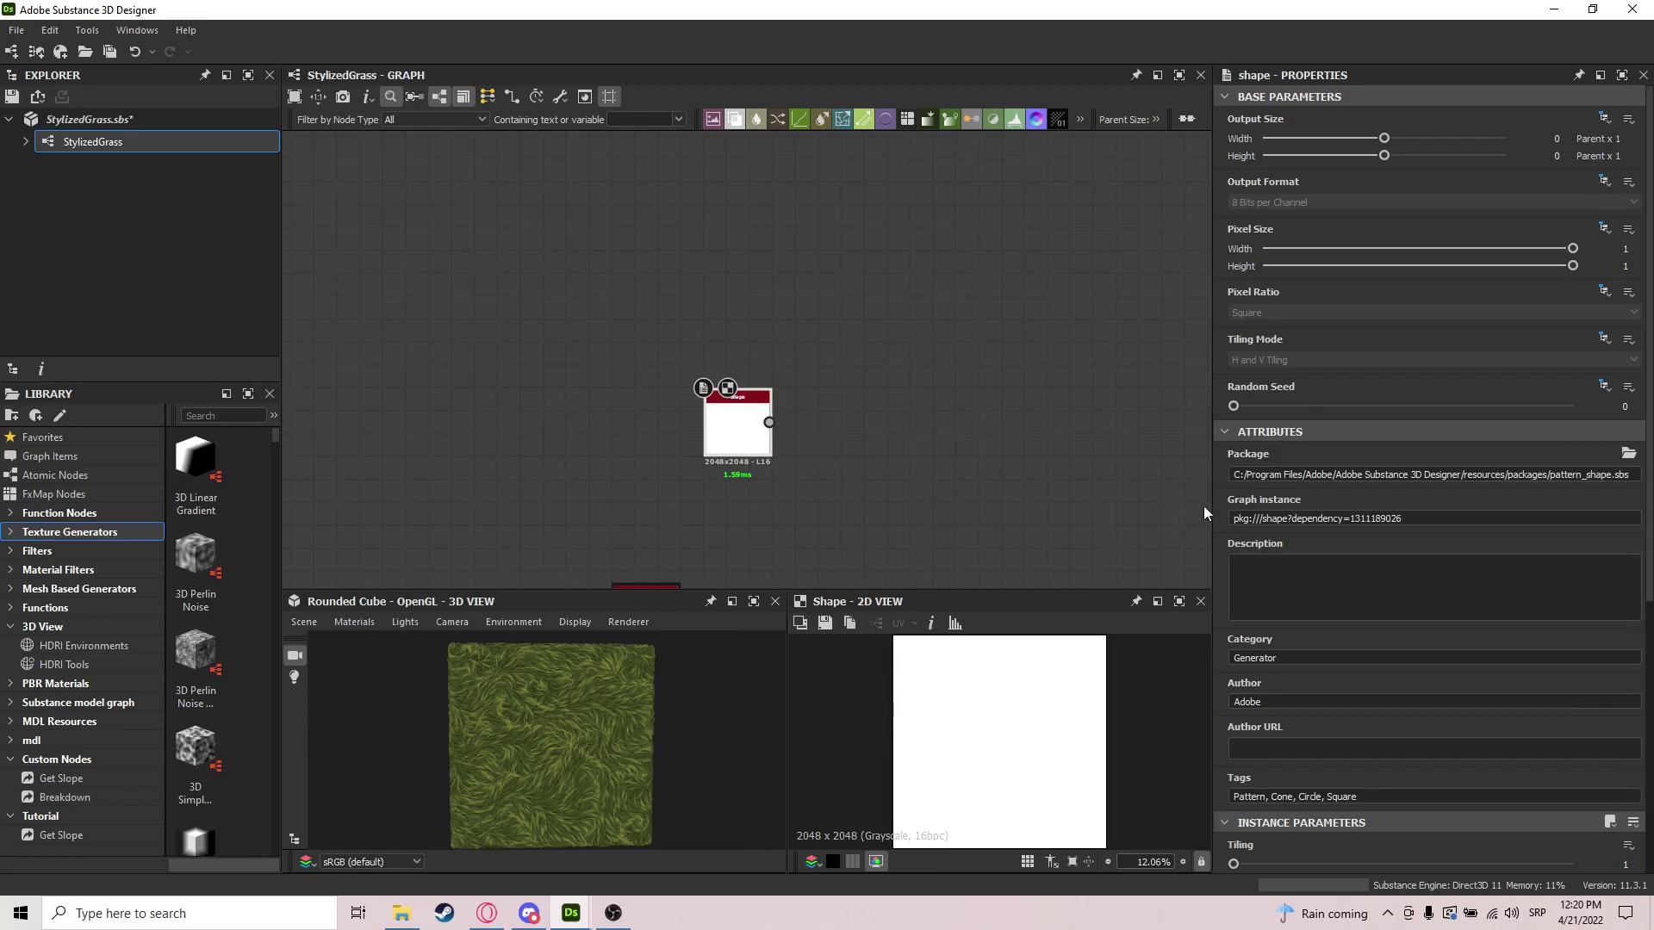
Set the new Shape node's pattern to Paraboloid and its scale to 0.4
scroll(1208, 503, down, 3)
scroll(1372, 788, down, 3)
click(1266, 654)
click(1274, 684)
double_click(1625, 698)
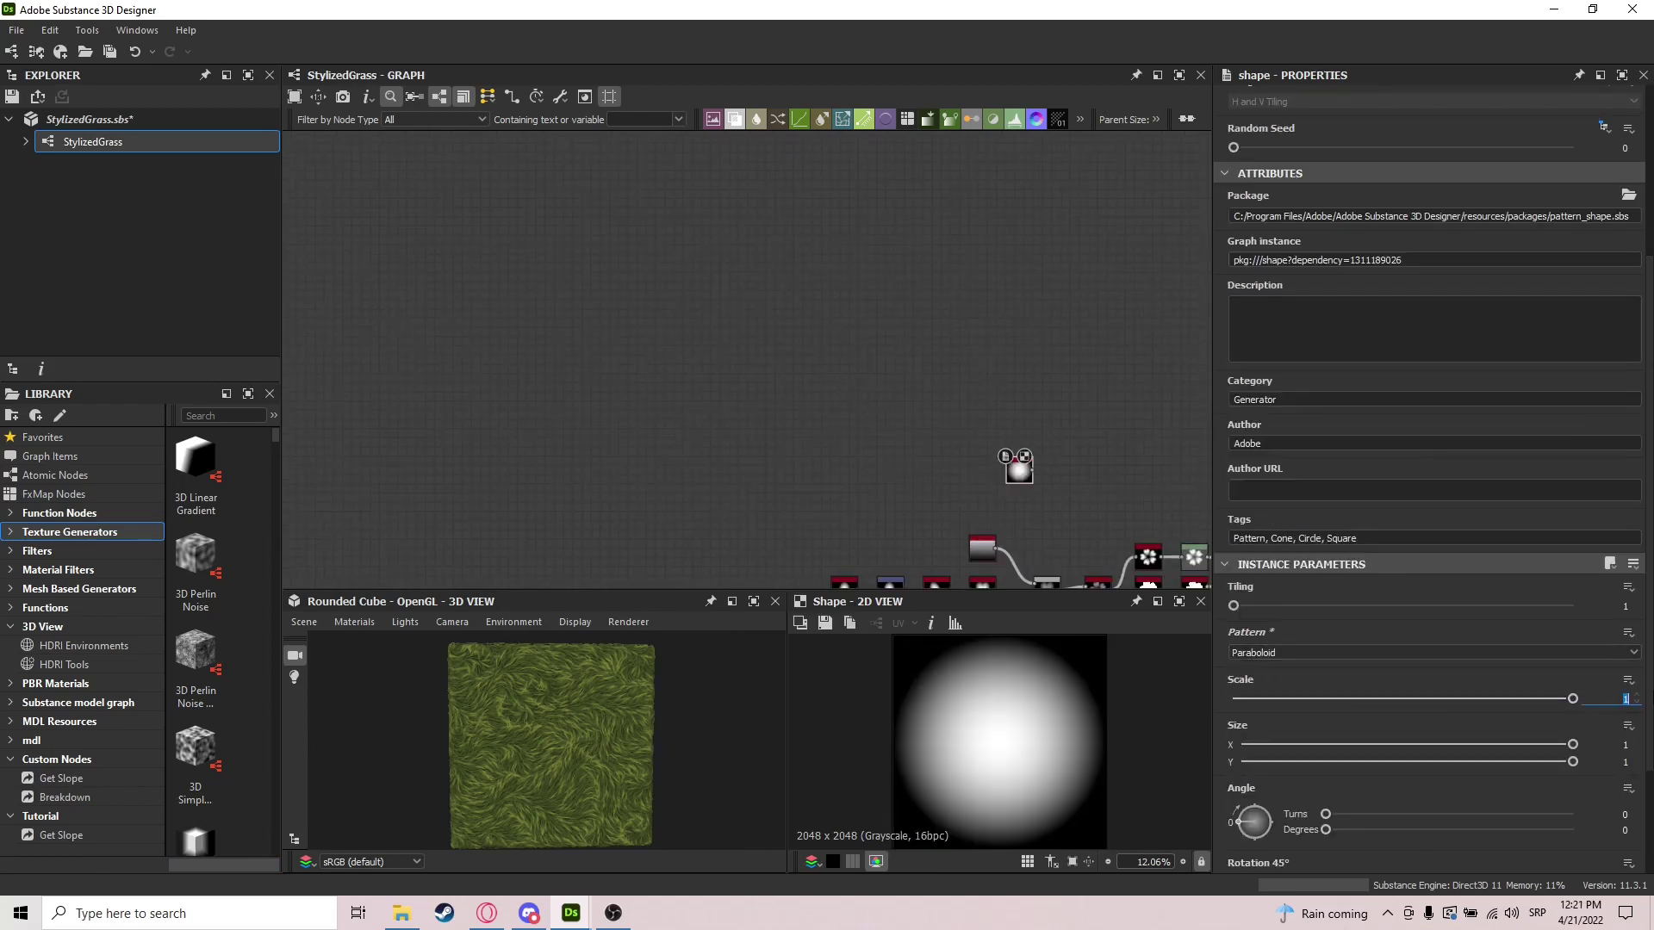
text(0.4)
key(Return)
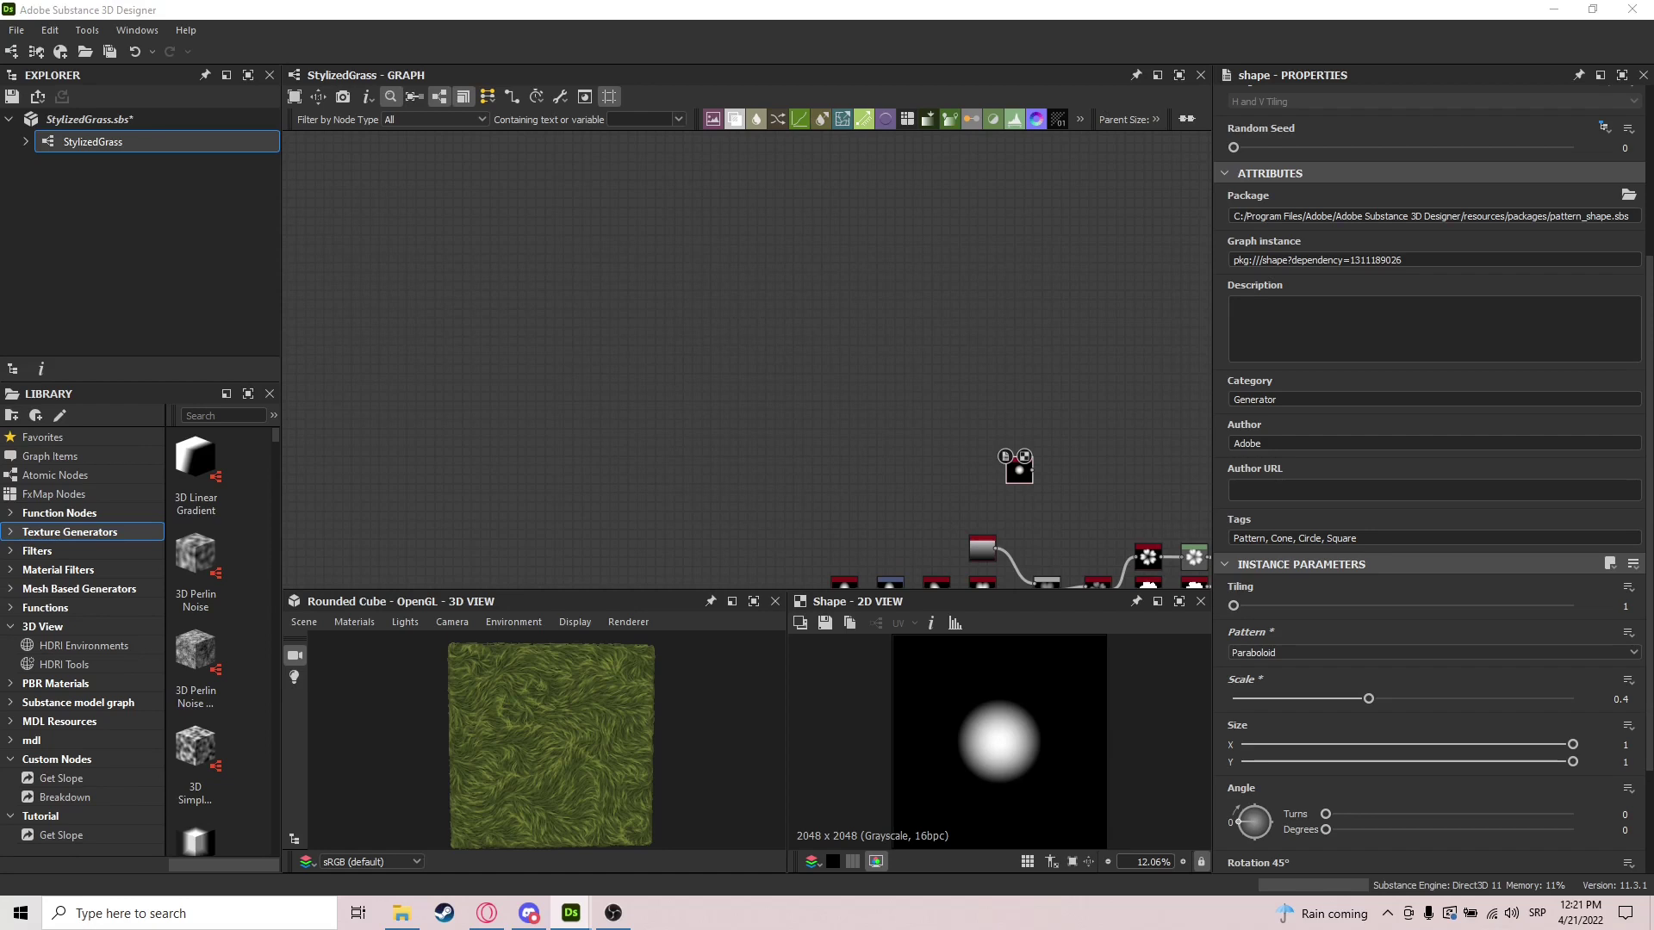
middle_drag(913, 466, 668, 319)
scroll(807, 343, up, 8)
middle_drag(773, 271, 741, 400)
drag(674, 374, 803, 386)
click(803, 386)
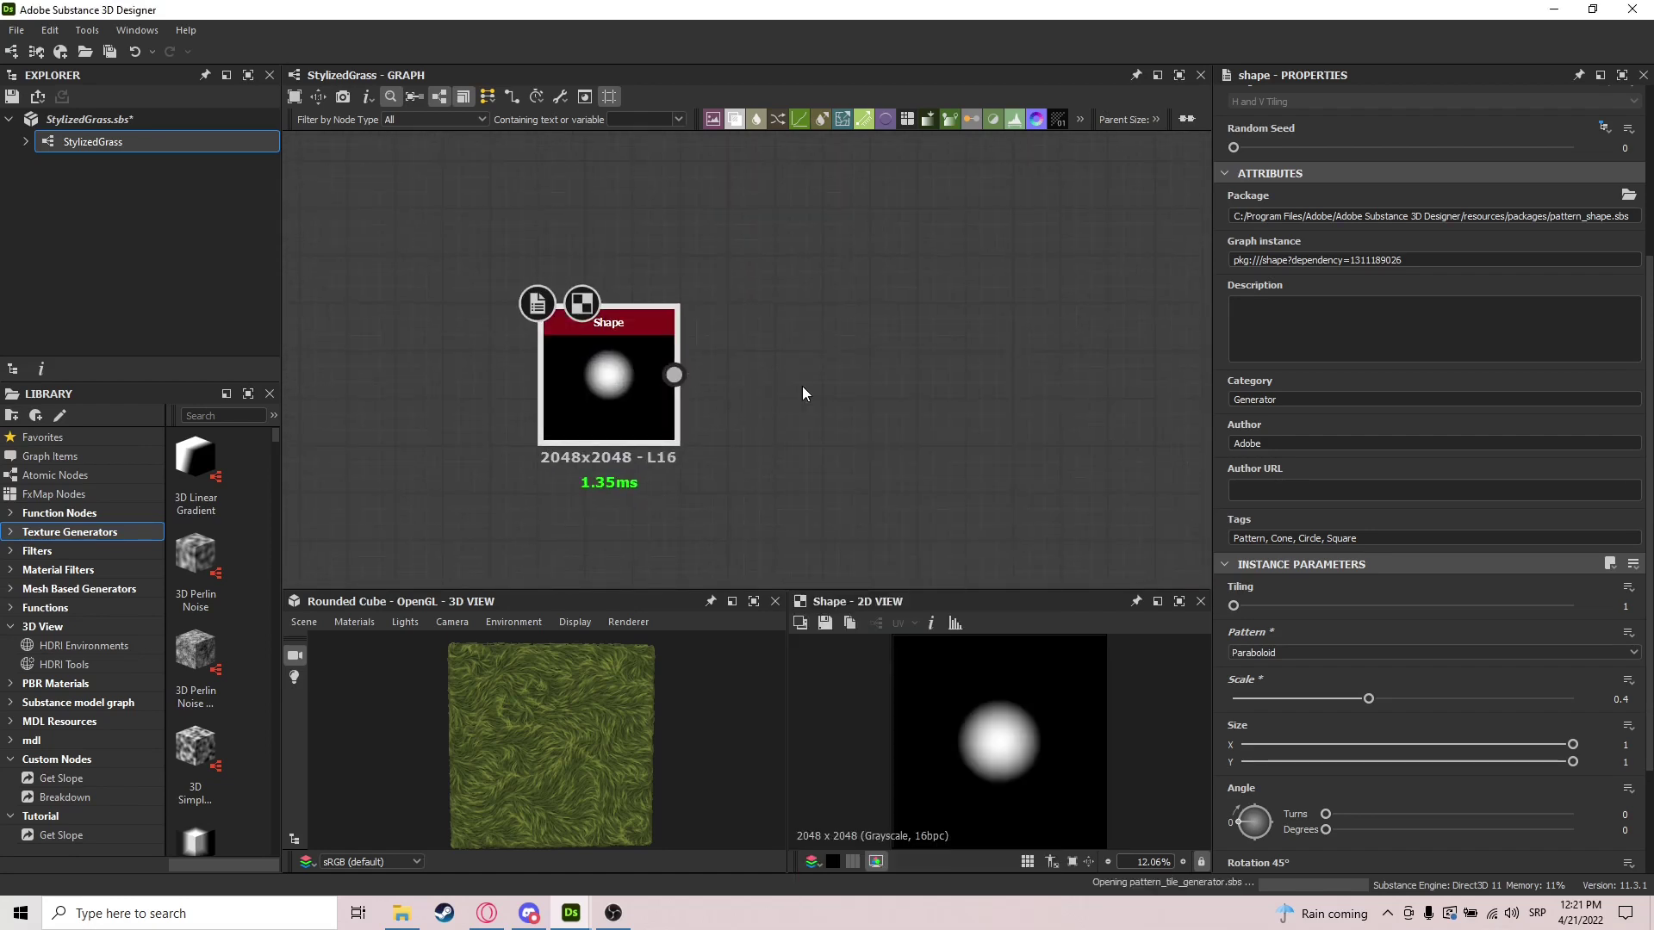
scroll(803, 386, up, 1)
key(Delete)
Add a Tile Sampler node from the Shape output, rewire it to the Mask Map Input and reposition the node
drag(648, 373, 916, 324)
text(tile sam)
key(Return)
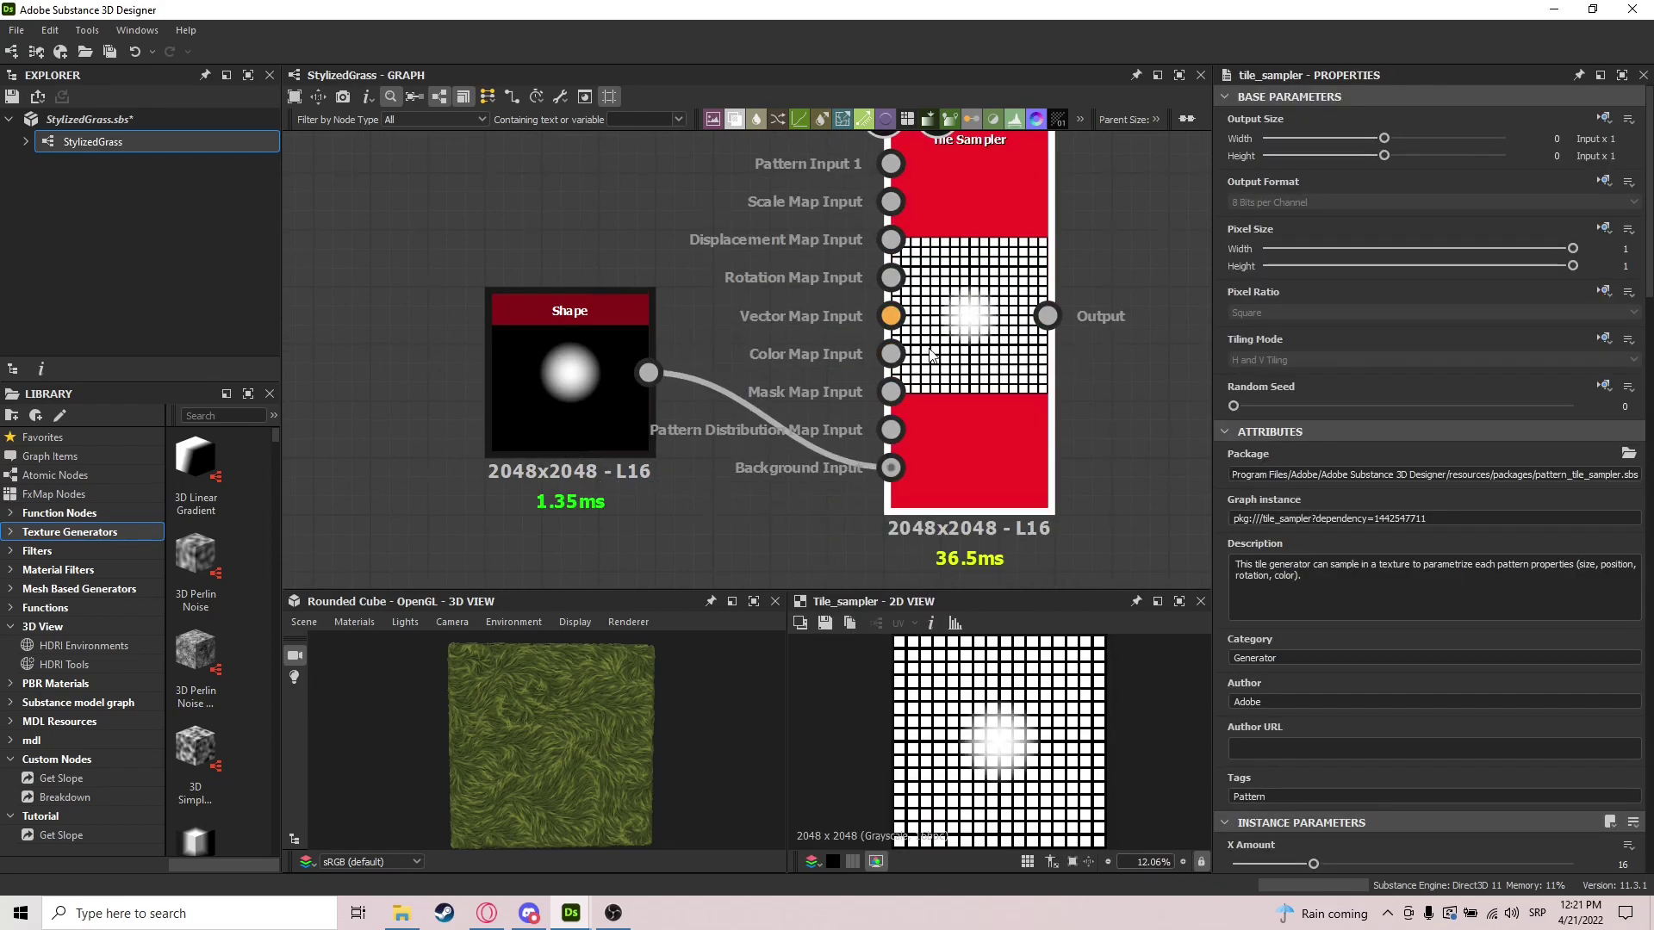
drag(892, 467, 896, 393)
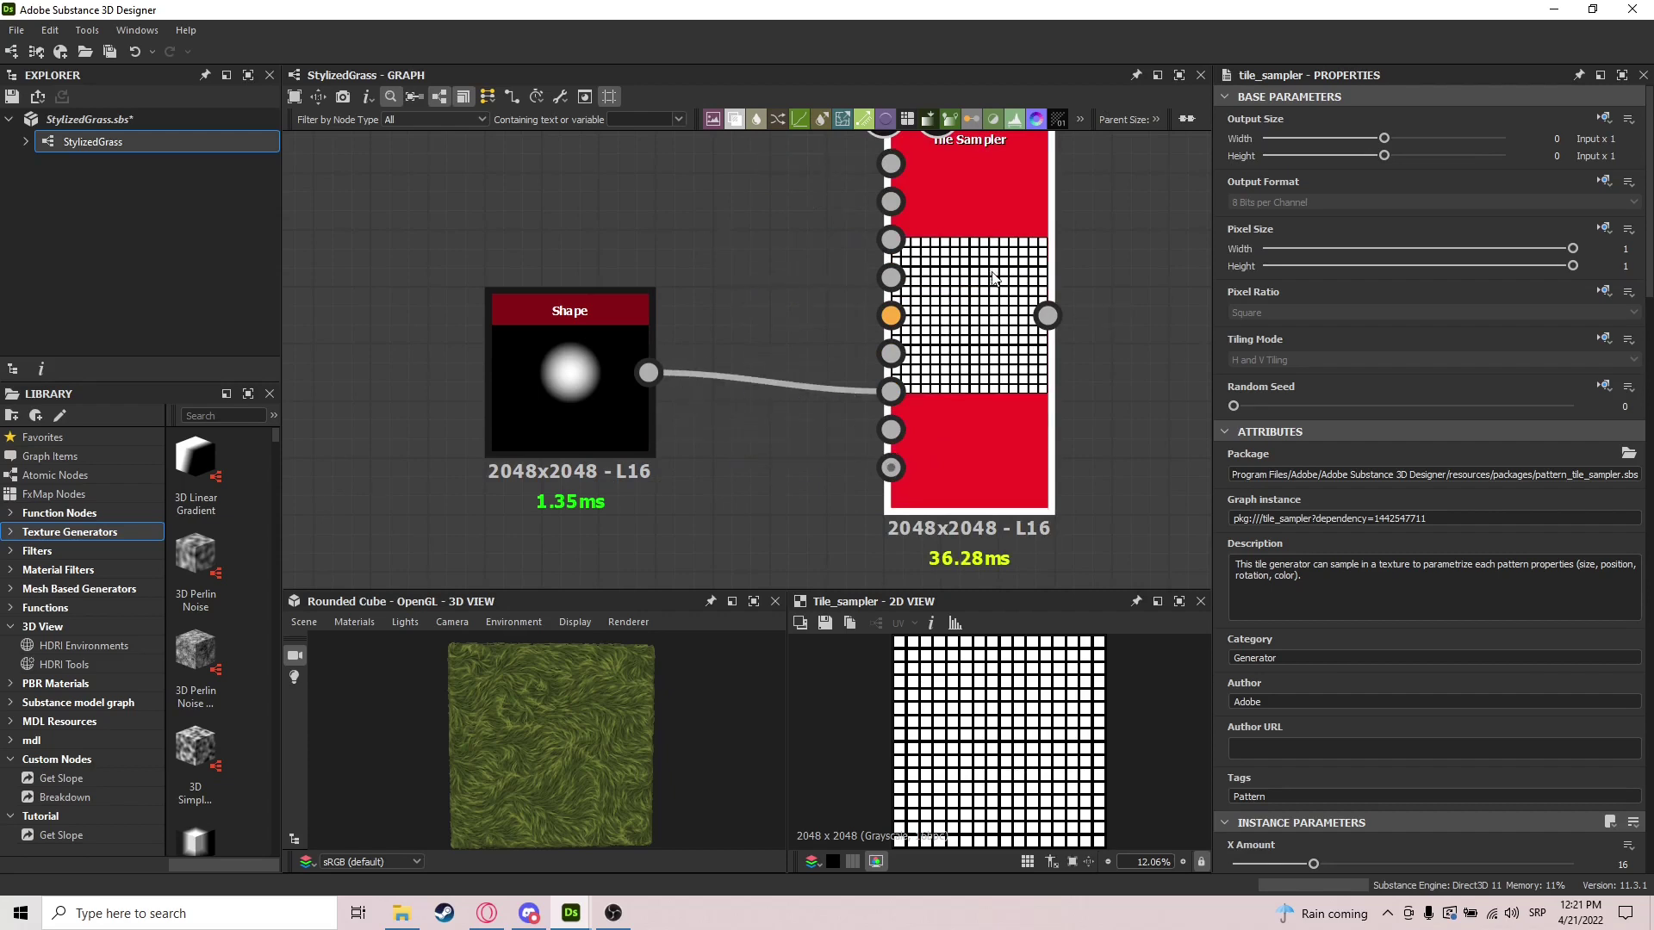
drag(964, 258, 964, 314)
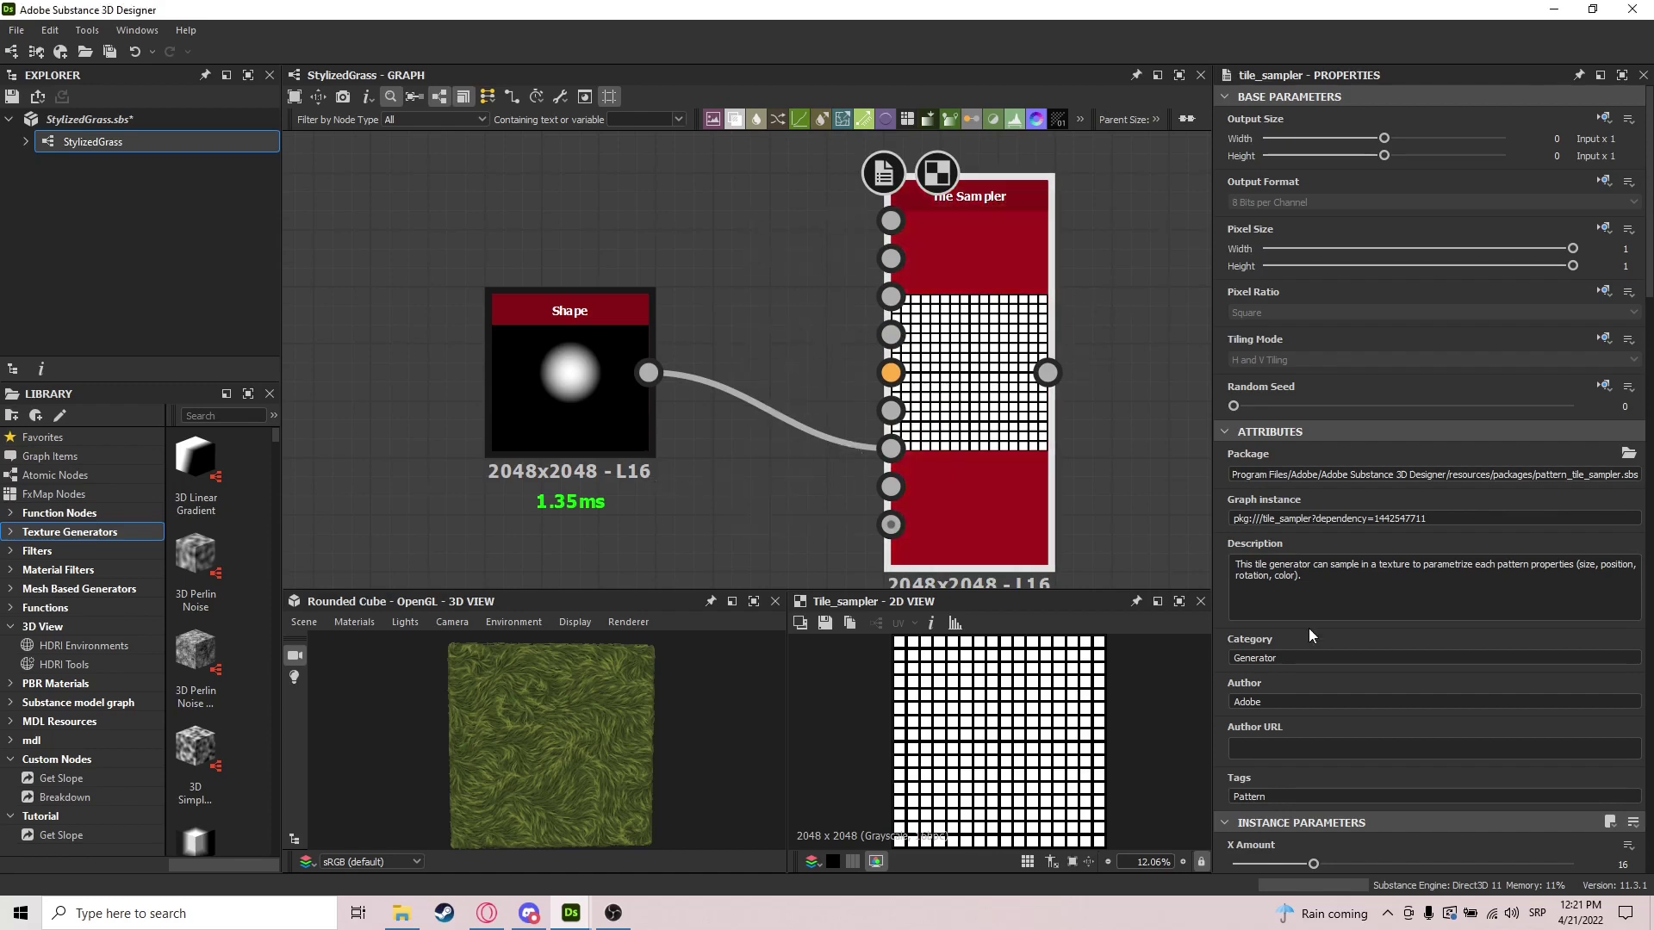
Set the Tile Sampler's X and Y amounts to 30 and its pattern to Paraboloid
scroll(1308, 616, down, 3)
click(1623, 555)
text(30)
key(Tab)
text(30)
key(Return)
click(1315, 718)
click(1289, 765)
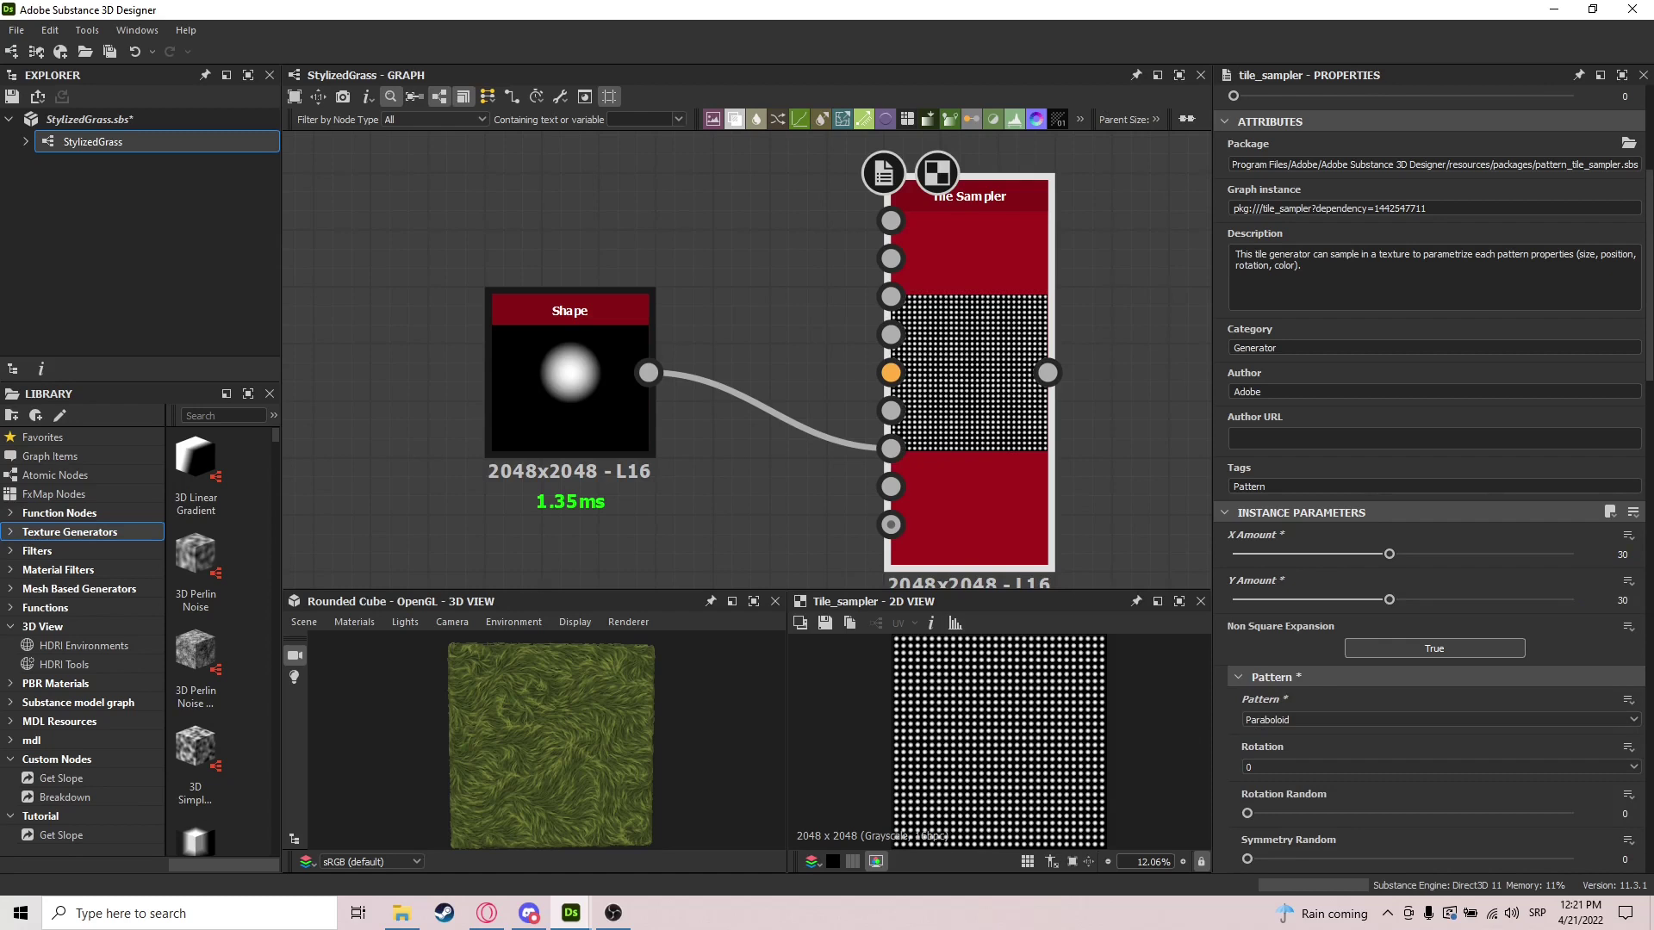
Set the Tile Sampler's scale to 3.15 and its scale random to 0.45
scroll(1602, 681, down, 4)
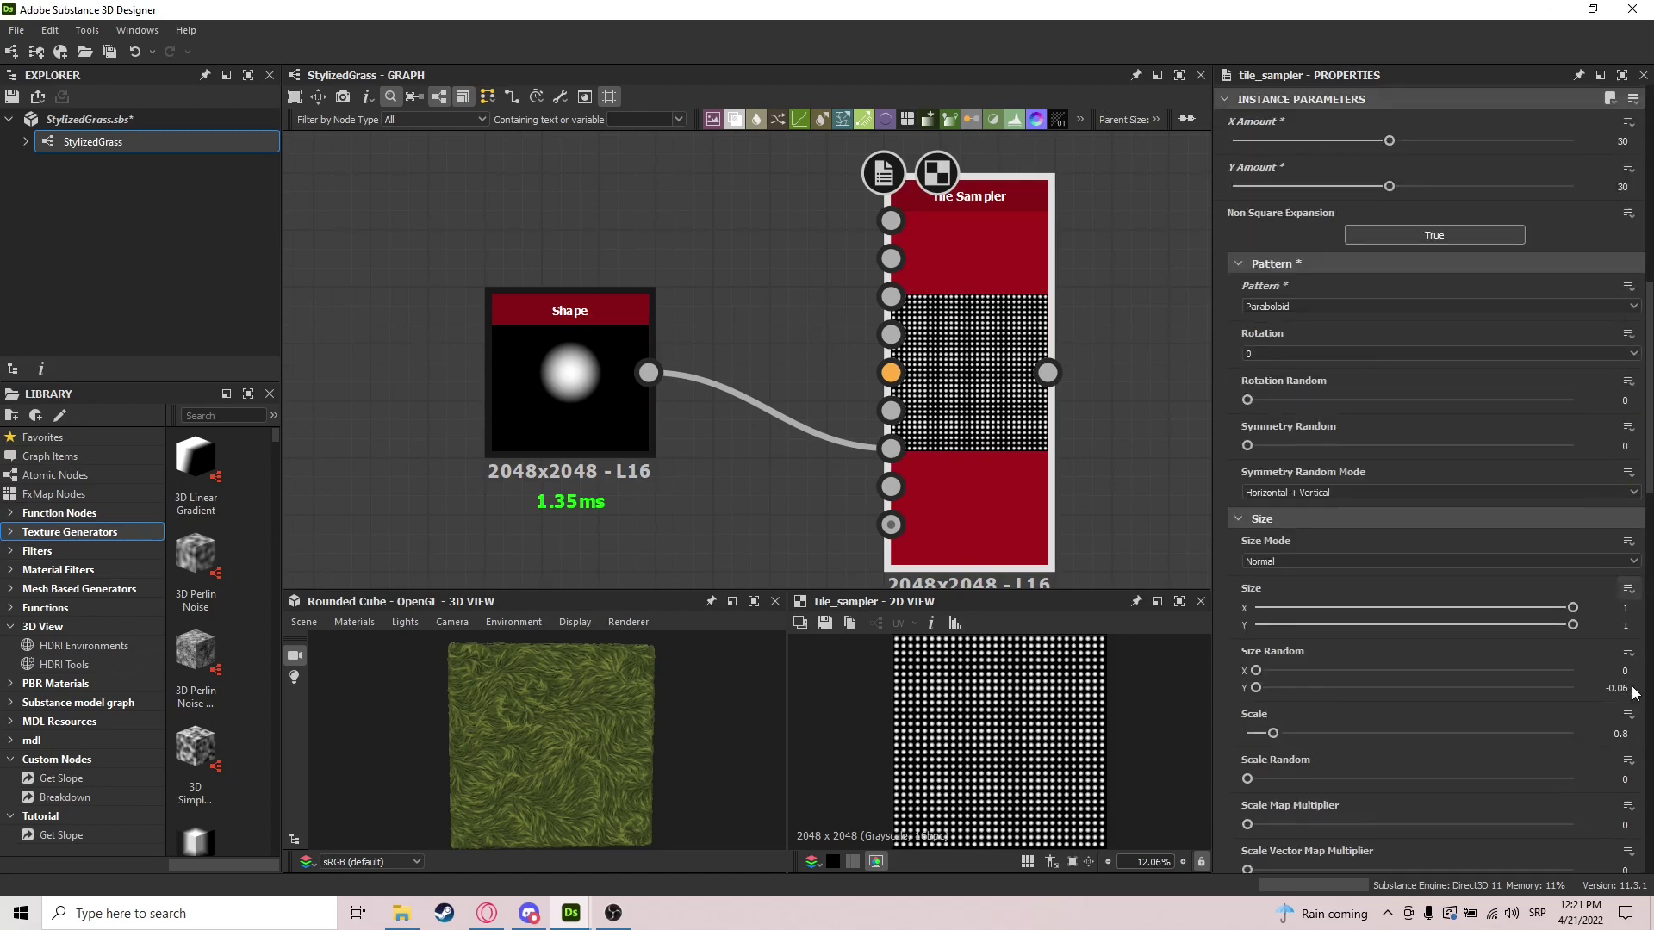
click(1643, 733)
text(3.15)
key(Return)
click(1625, 779)
text(0.45)
key(Return)
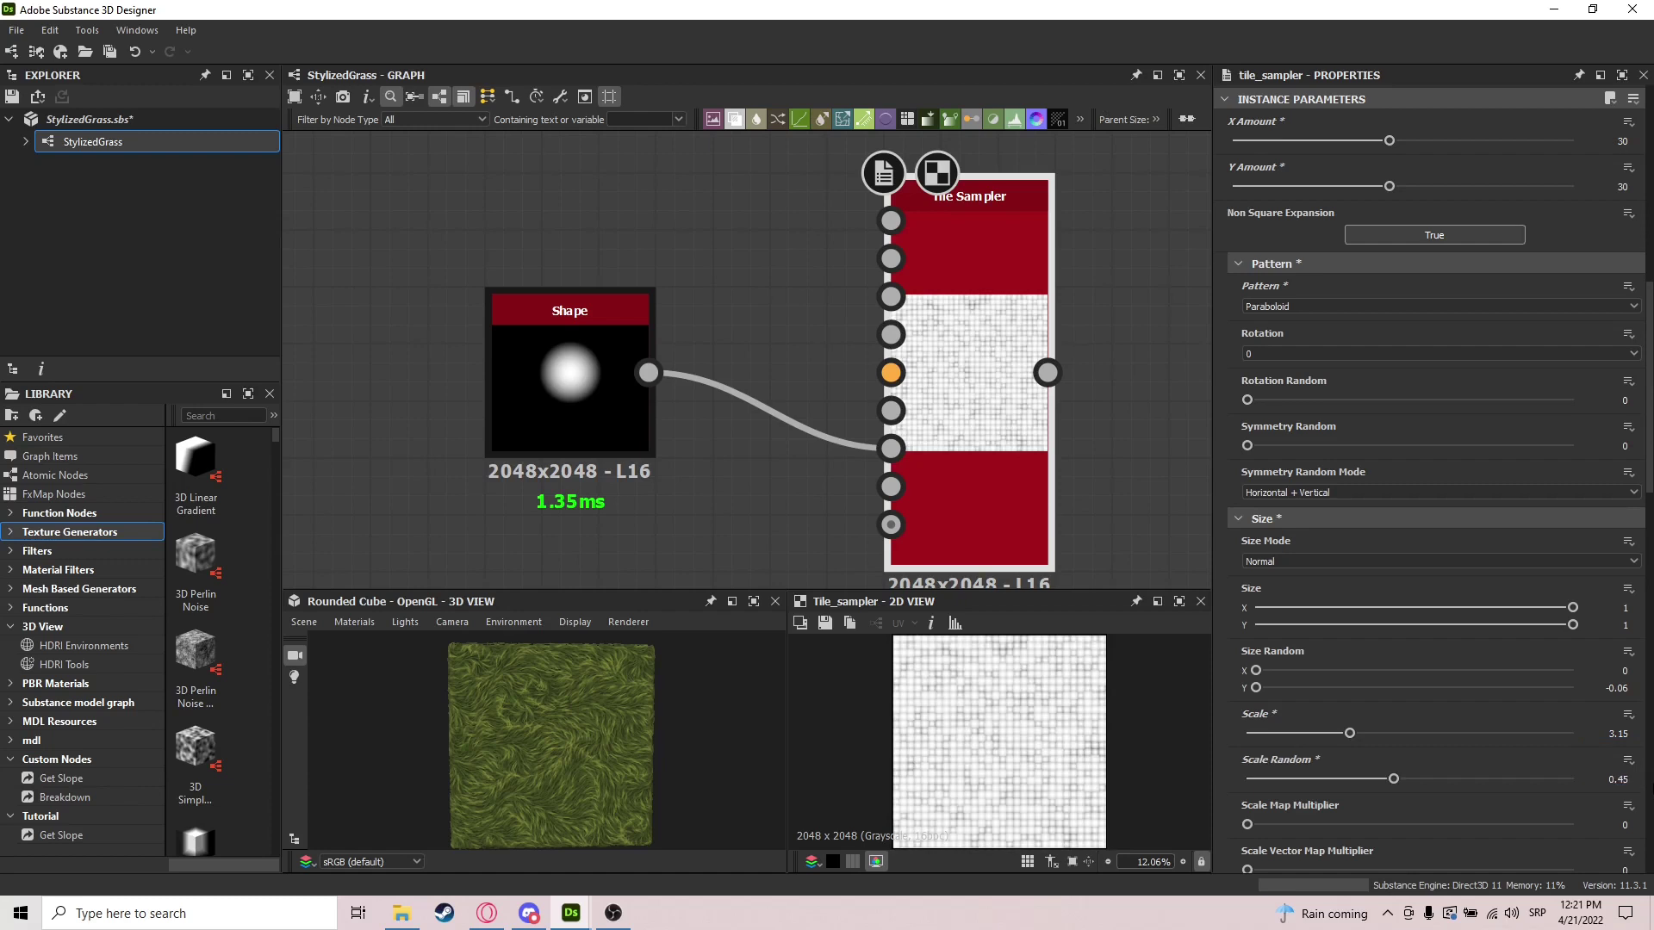
Set the Tile Sampler's size random Y to 0
click(1620, 688)
text(0)
key(Return)
scroll(1394, 645, down, 9)
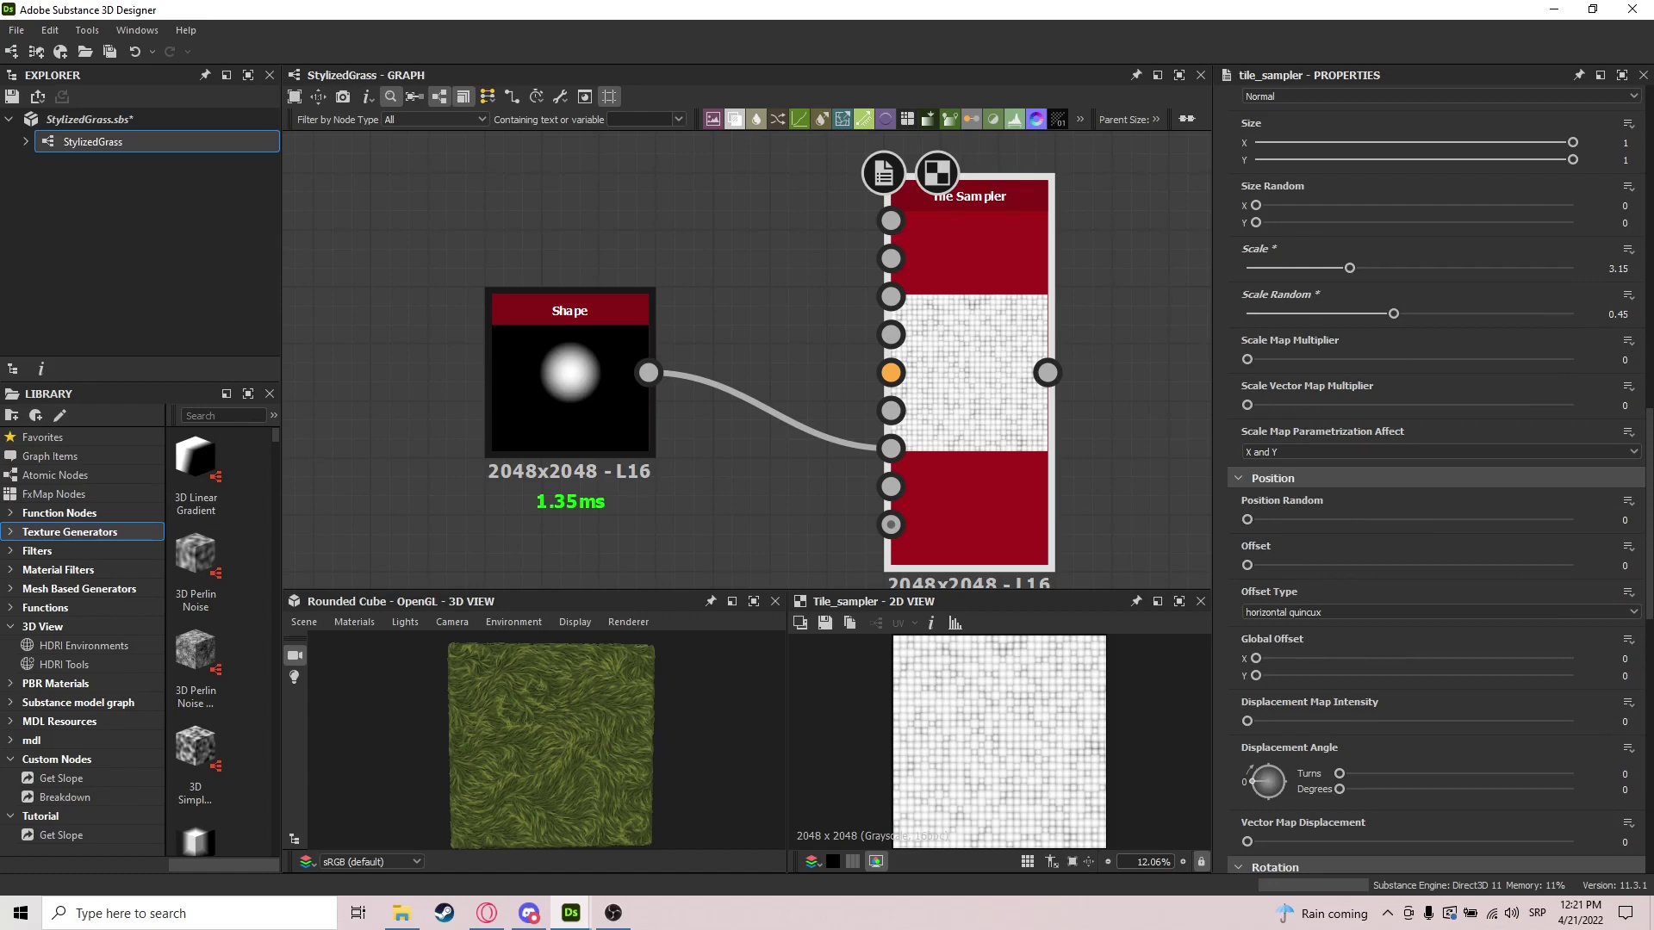
Set the Tile Sampler's mask map threshold to 0.17 and its color random to 0.1
scroll(1394, 612, down, 10)
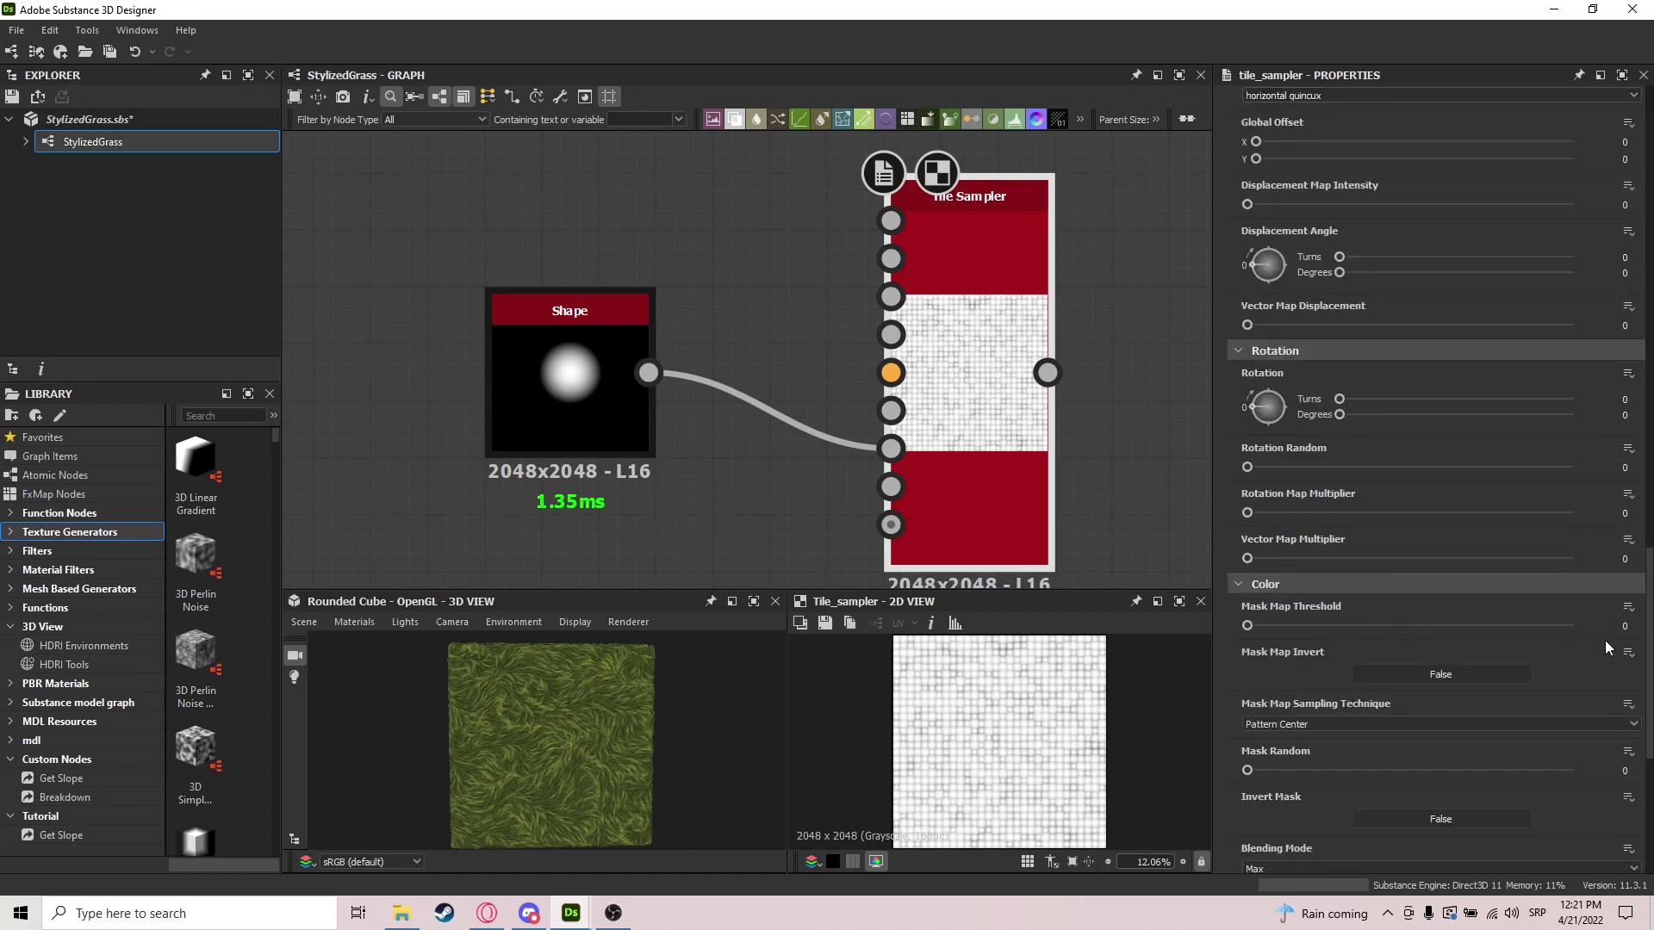
text(7)
key(Return)
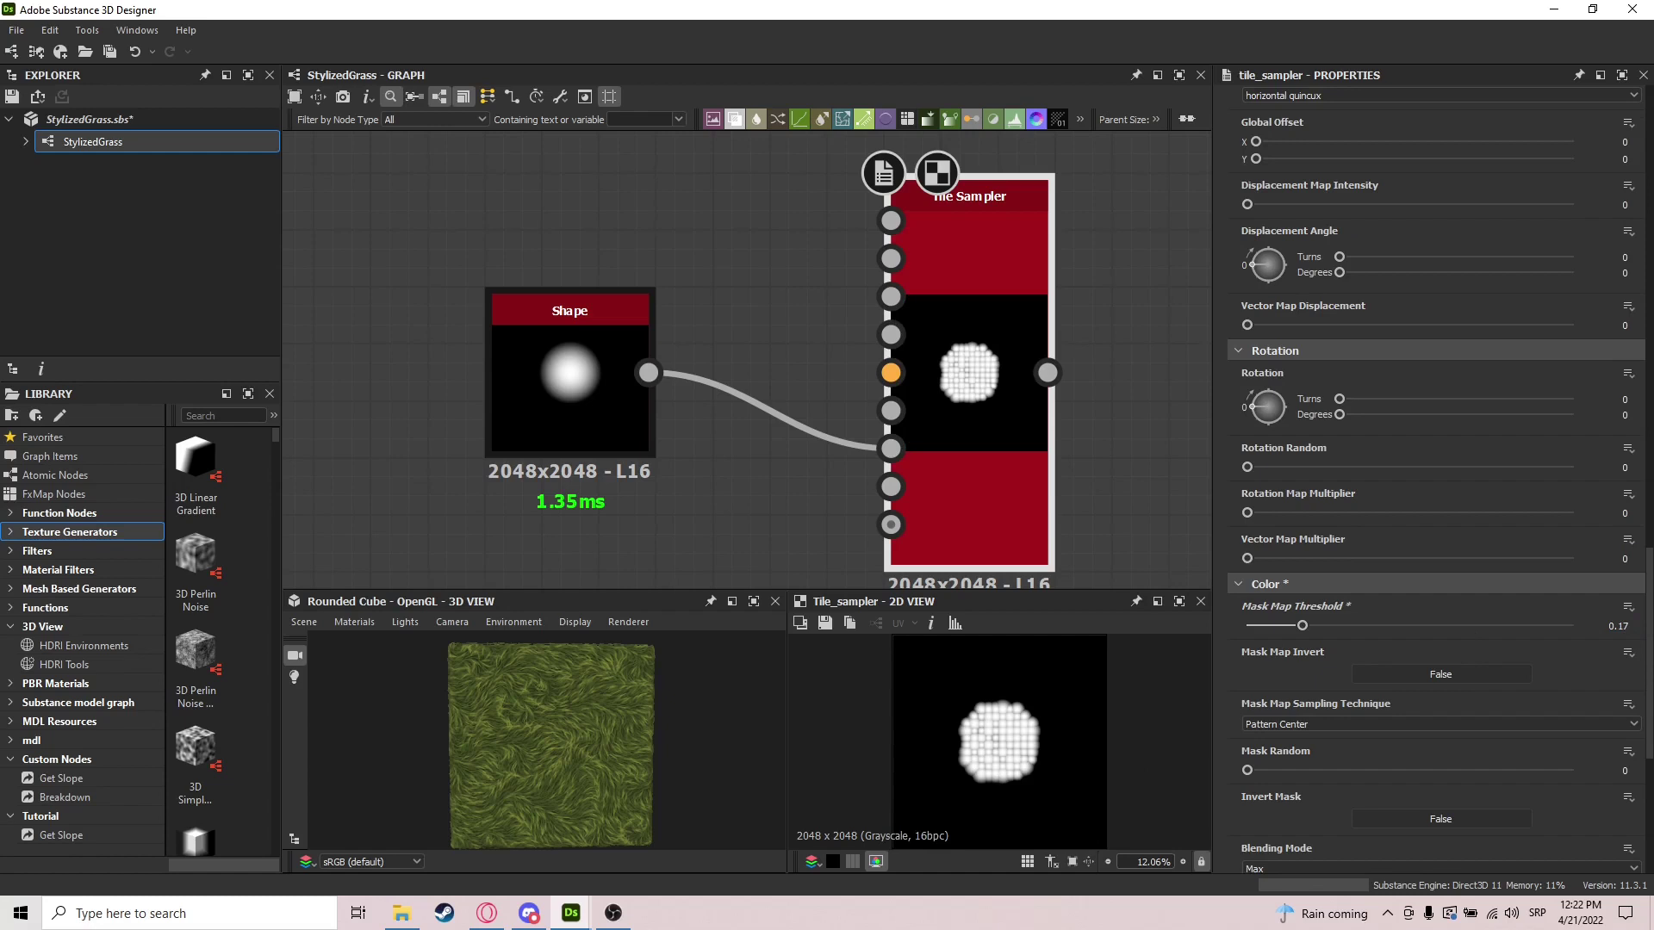
scroll(1431, 517, down, 5)
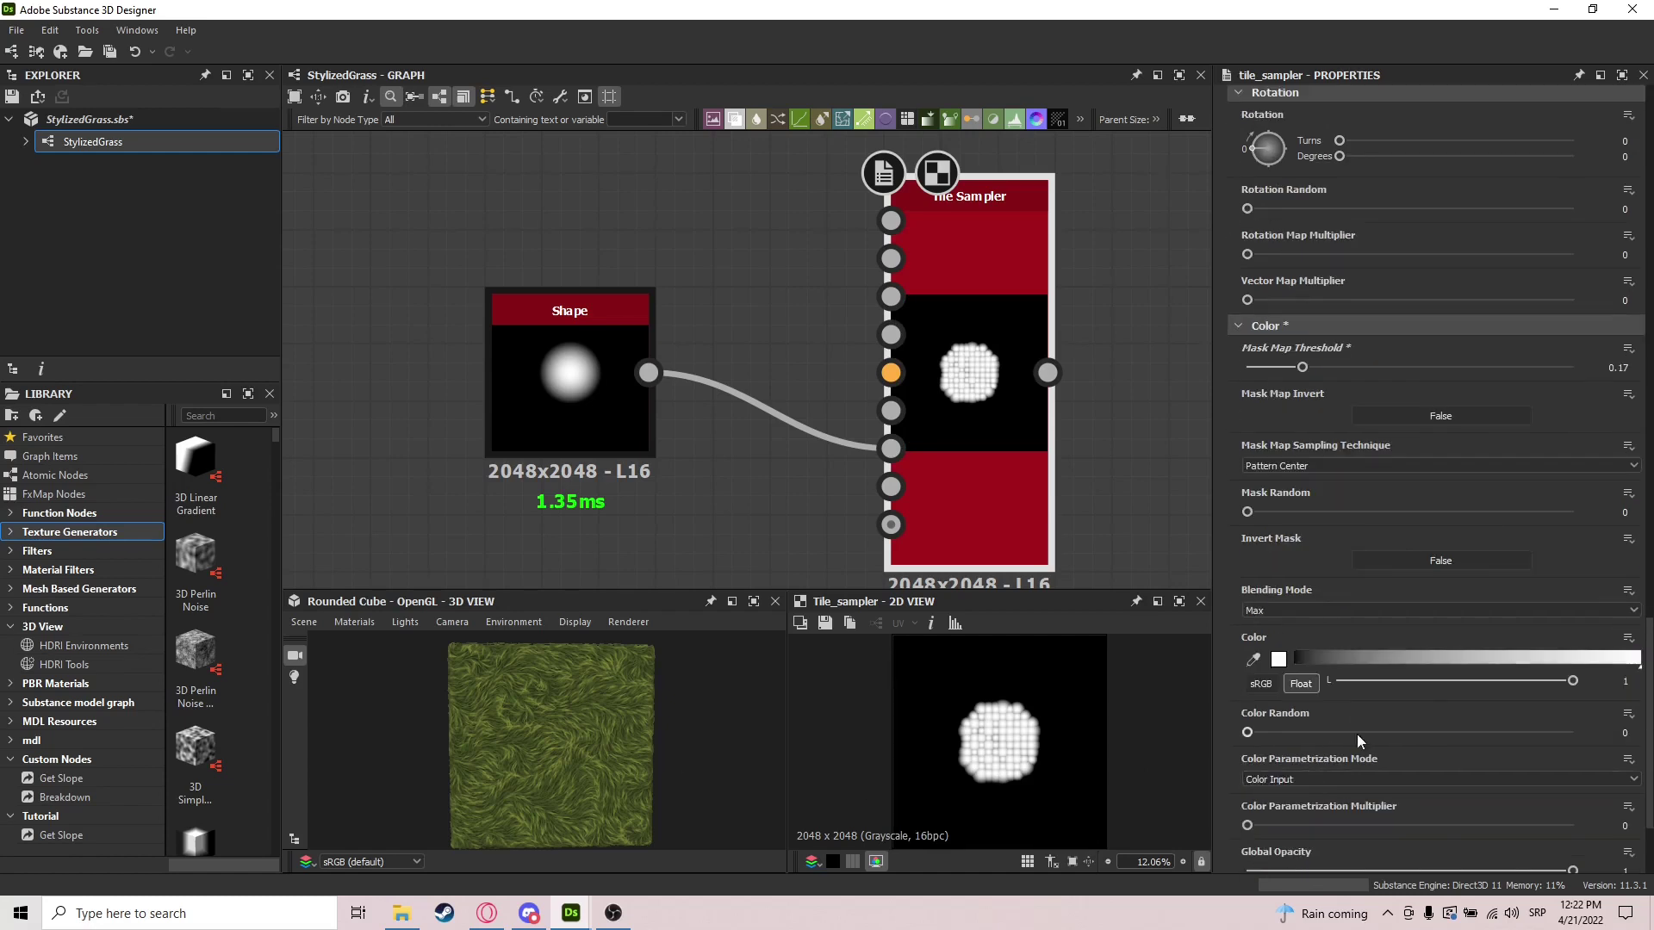
click(1625, 732)
text(0.1)
key(Return)
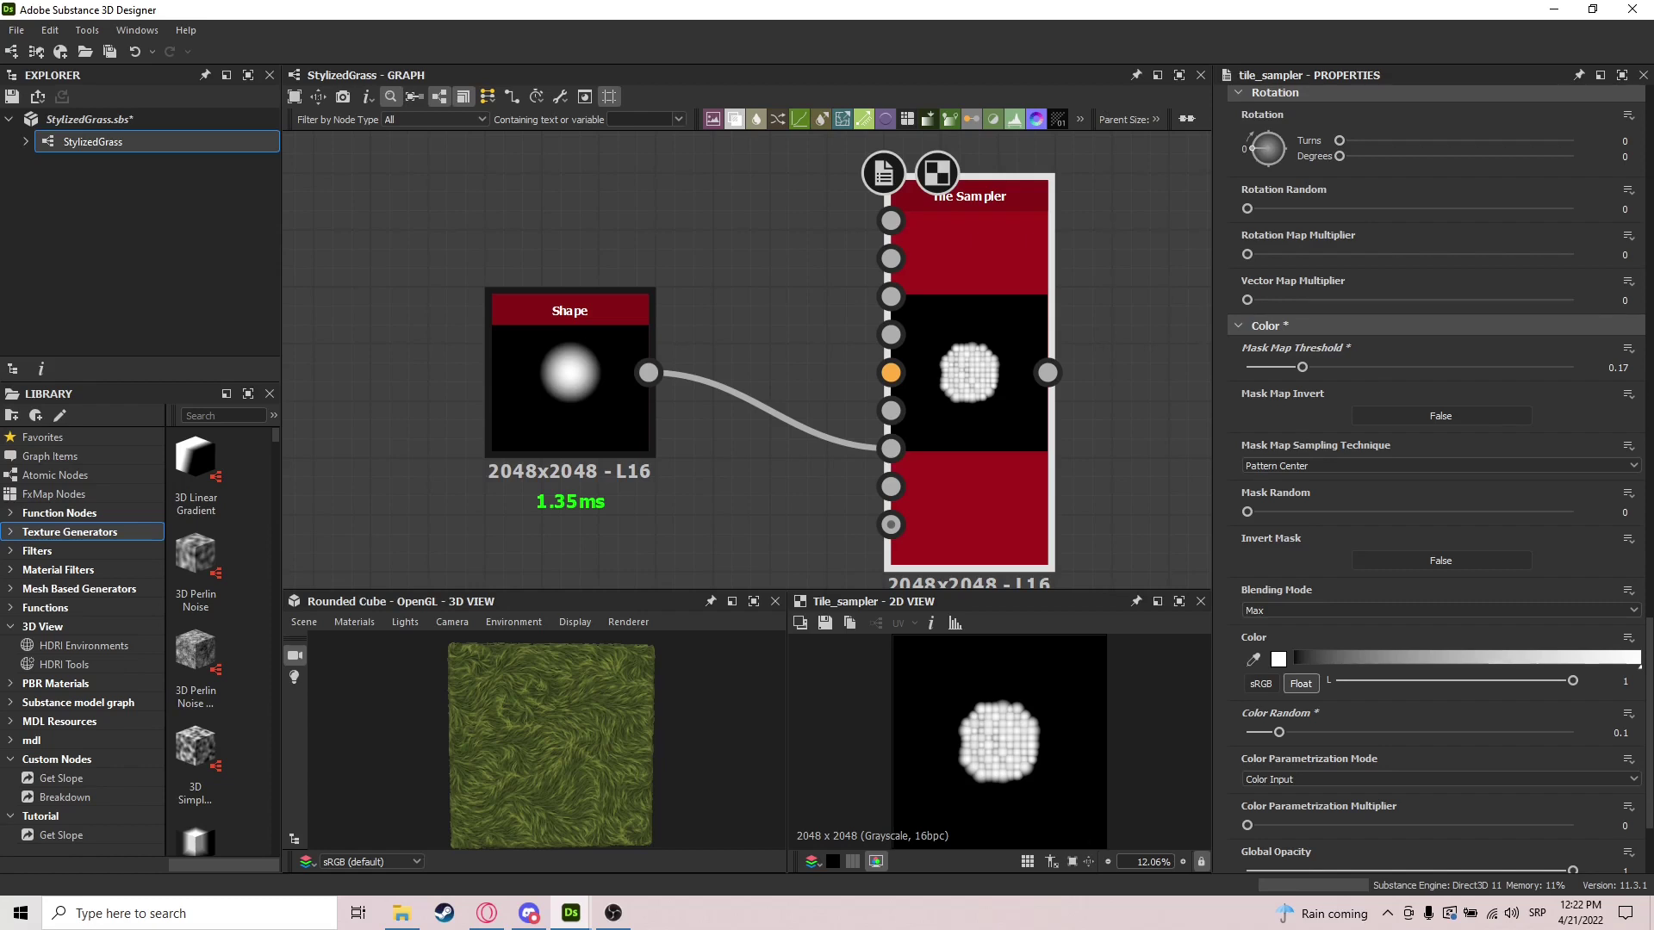
scroll(1010, 769, up, 3)
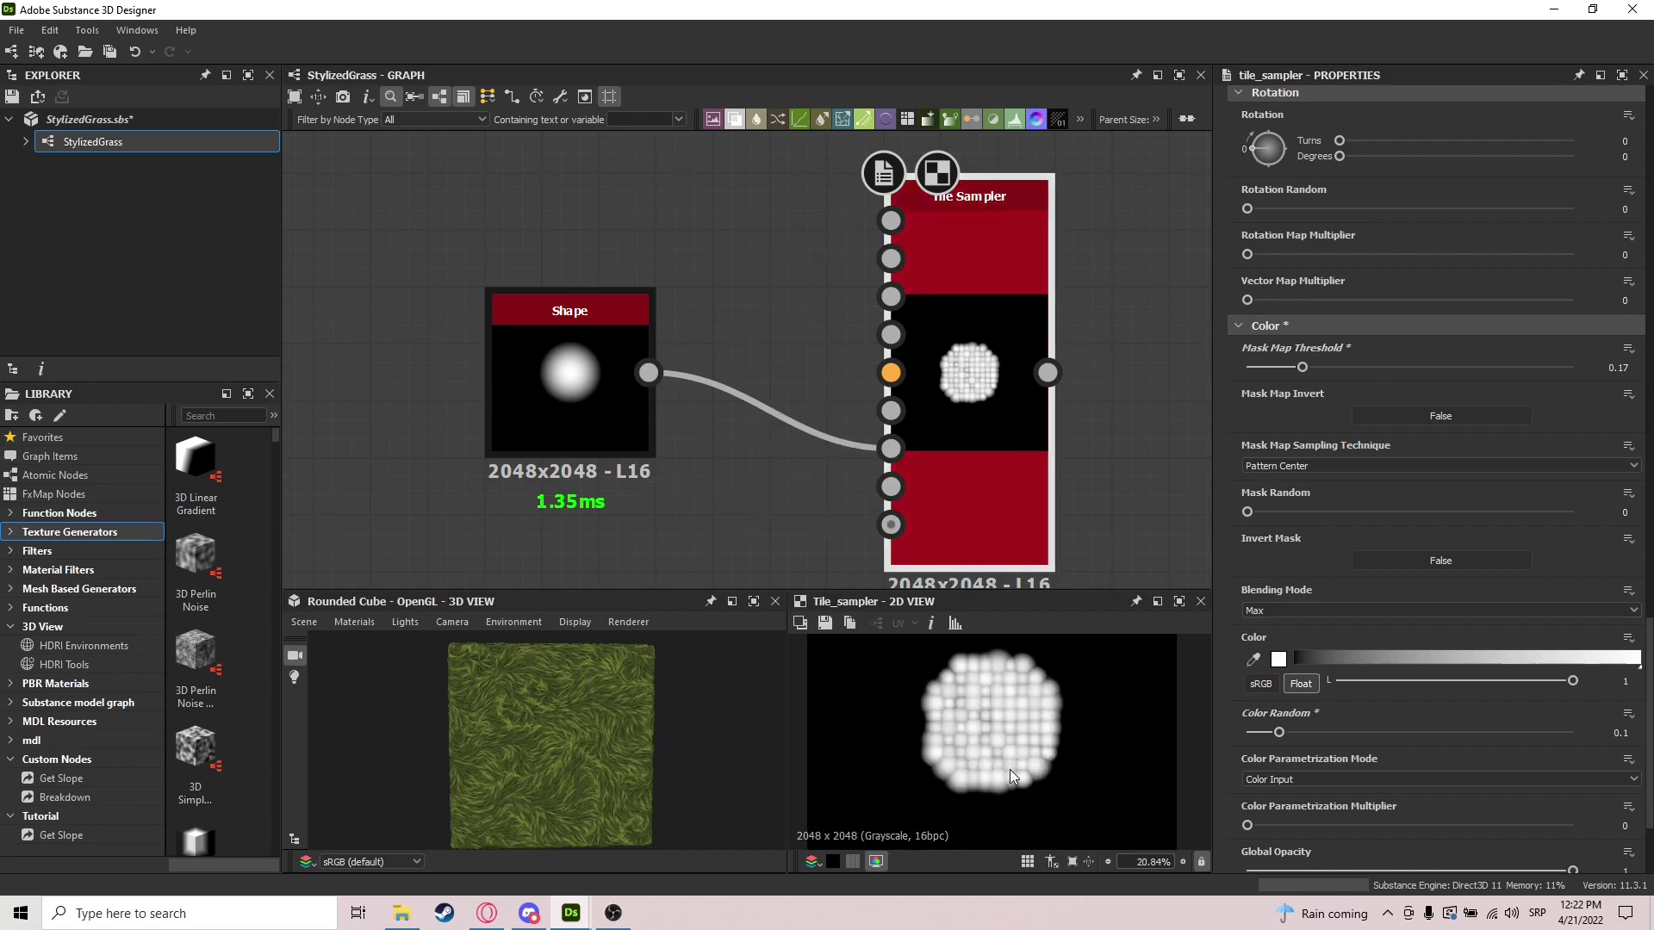
scroll(1010, 769, up, 3)
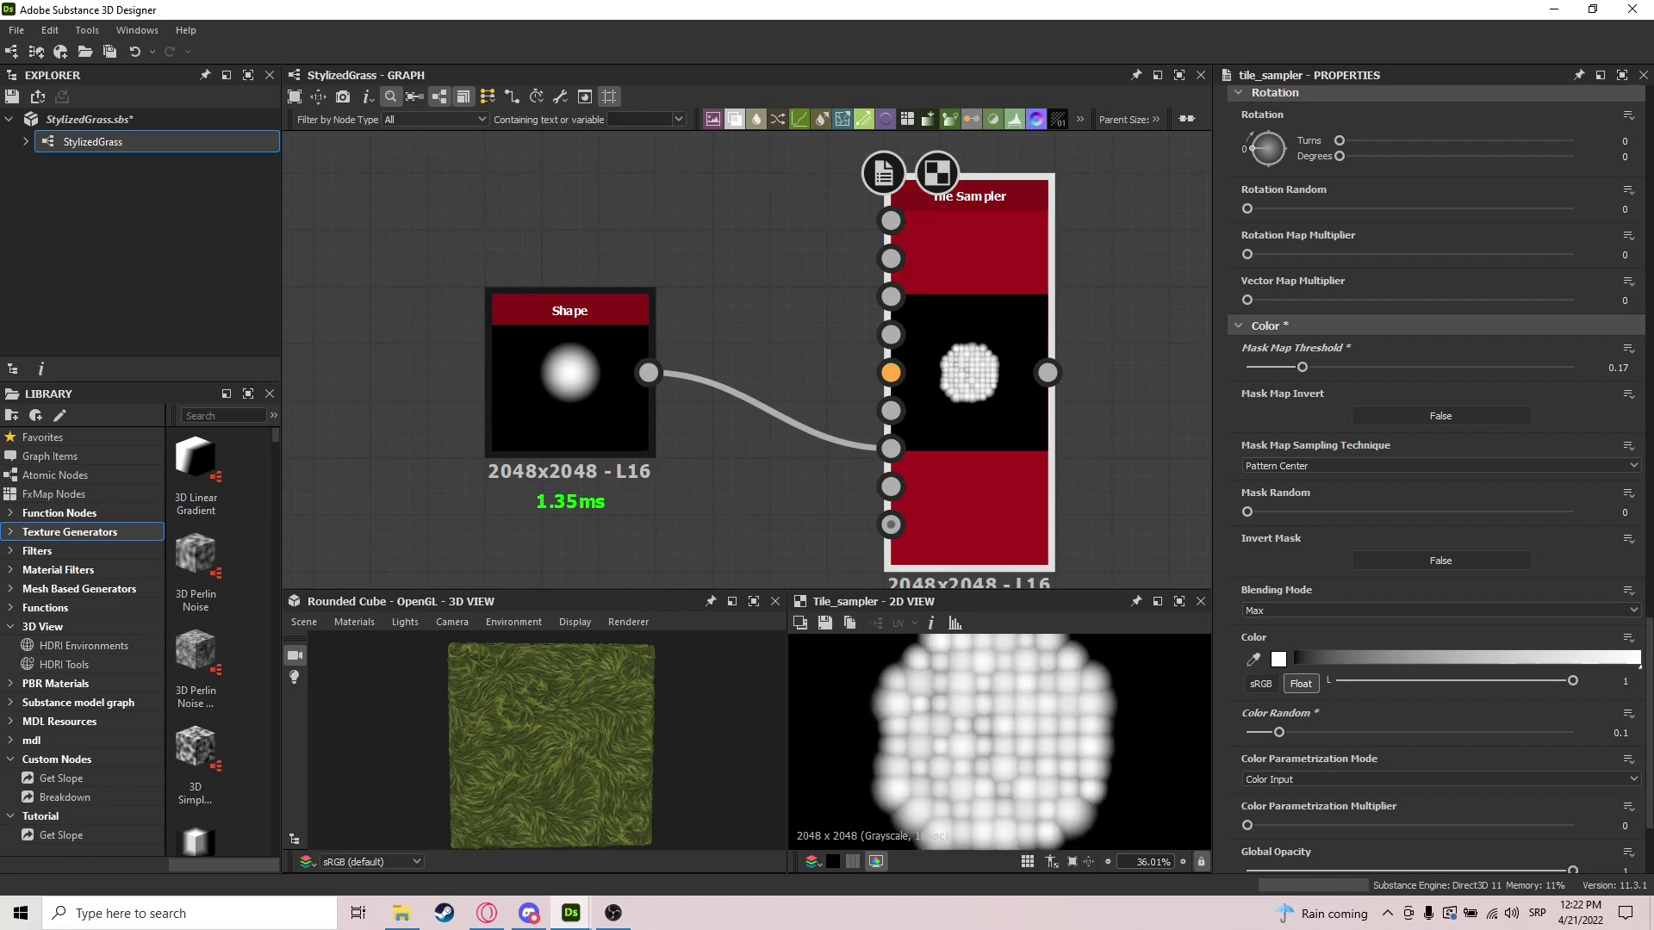
Select the Shape and Tile Sampler nodes together and move them above the petal node chain
scroll(777, 436, down, 5)
drag(630, 241, 460, 327)
drag(569, 303, 649, 304)
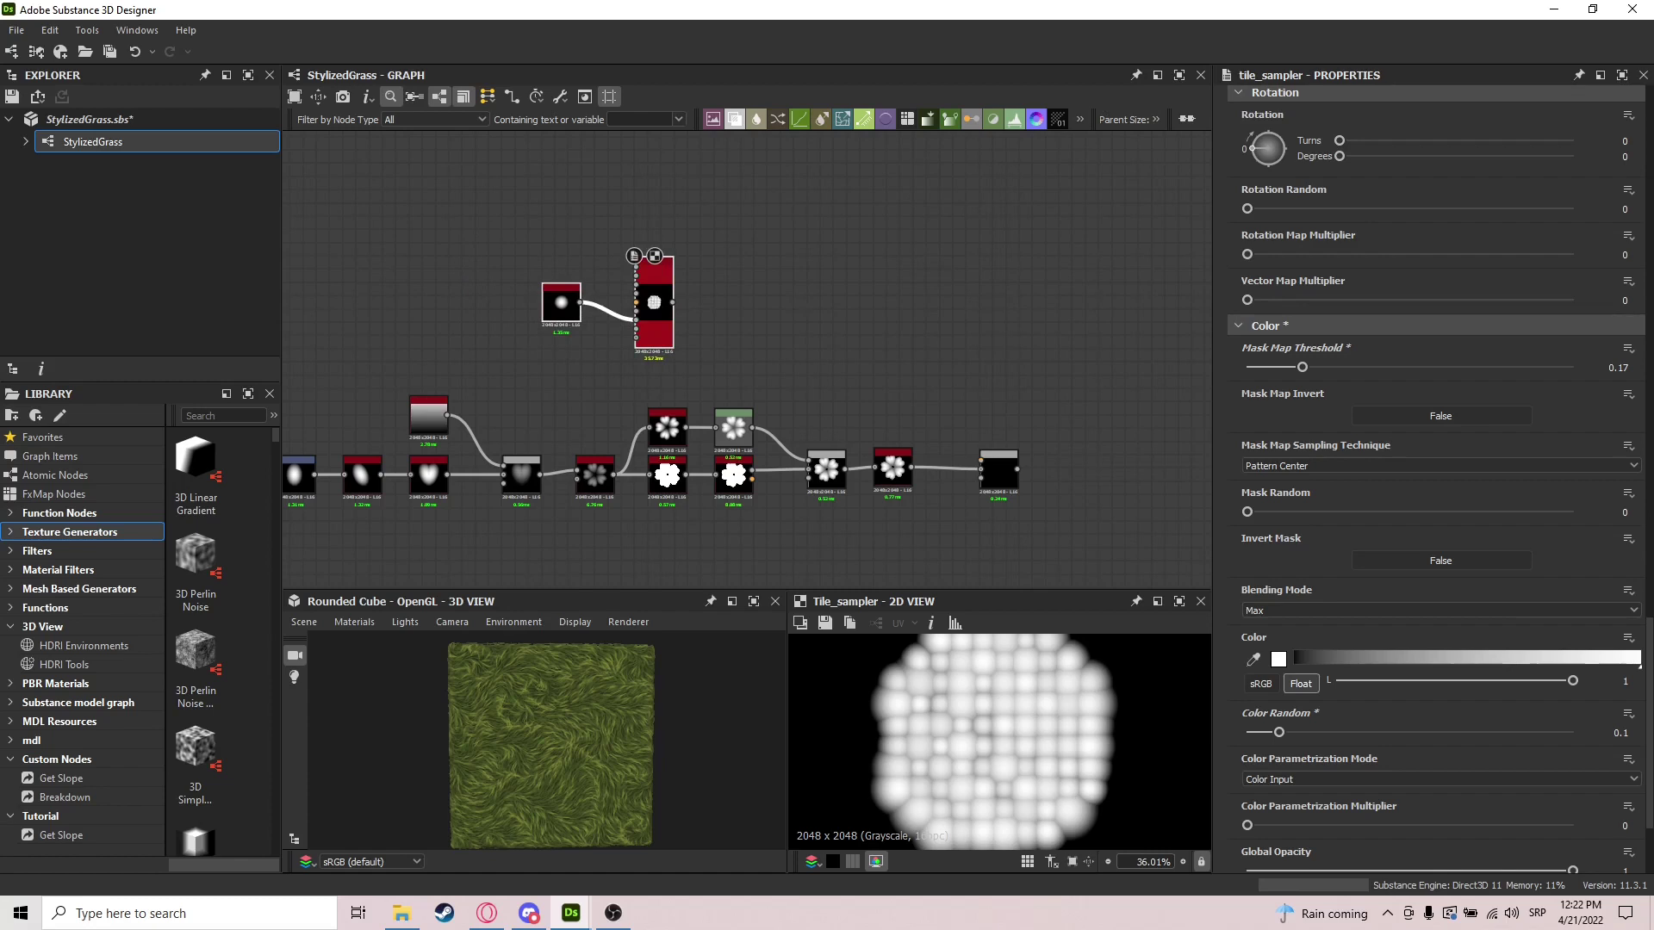
Set the Tile Sampler's position random to 0.7 and its offset to 0.45
scroll(1423, 655, down, 4)
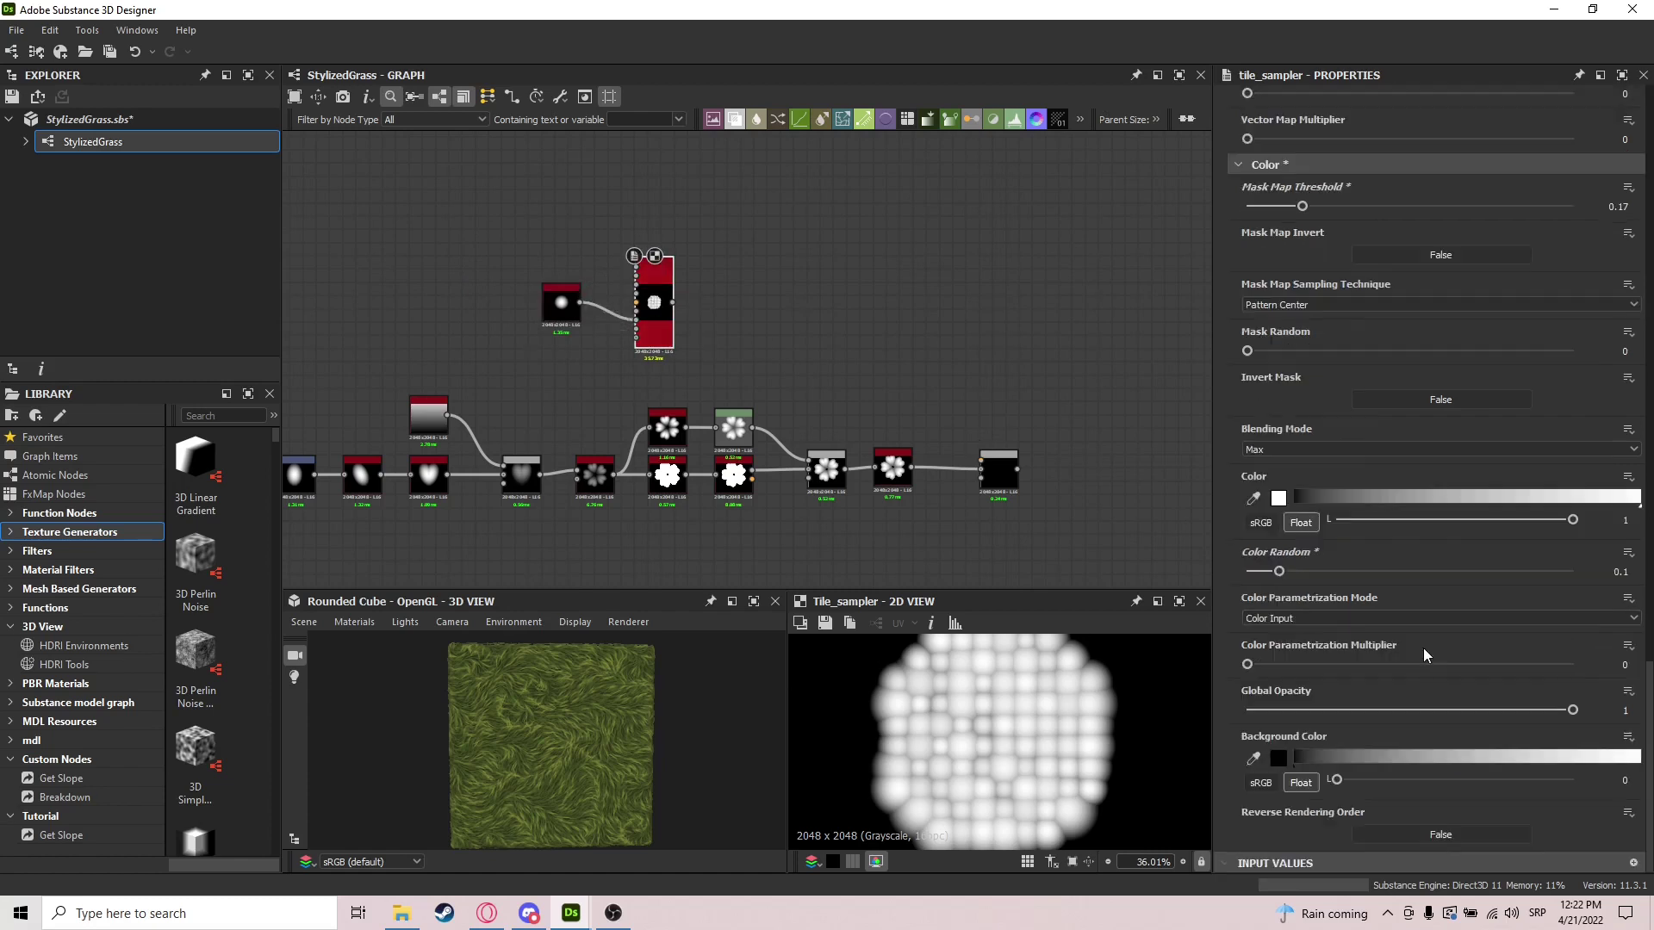
scroll(1409, 624, up, 14)
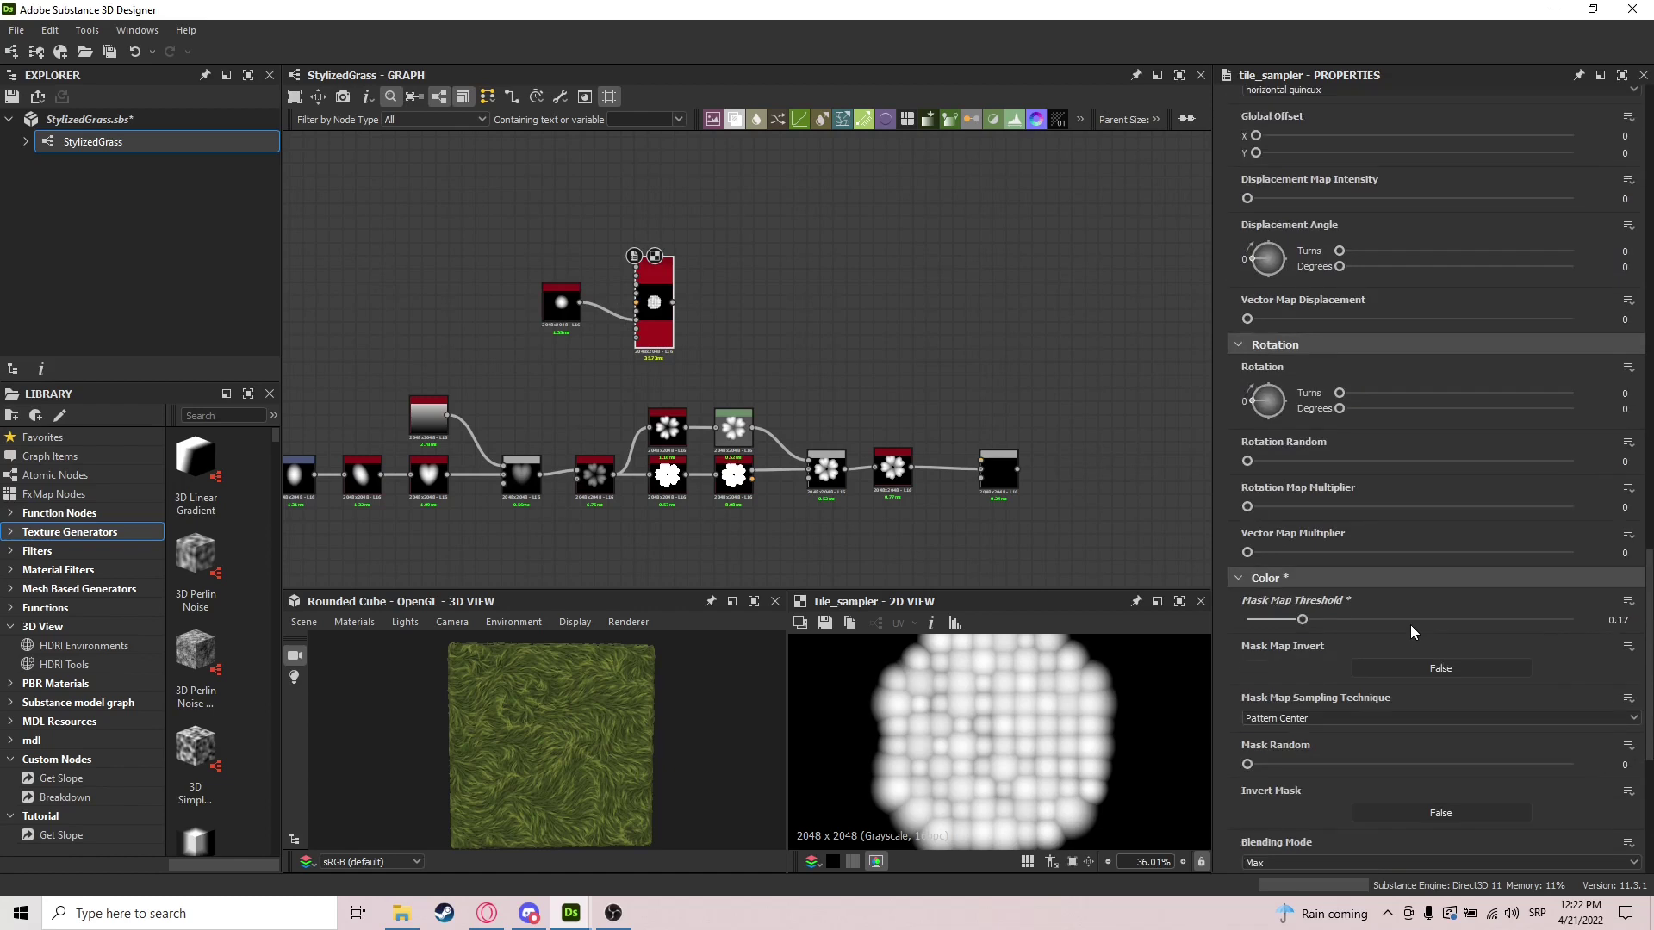
scroll(1409, 624, up, 10)
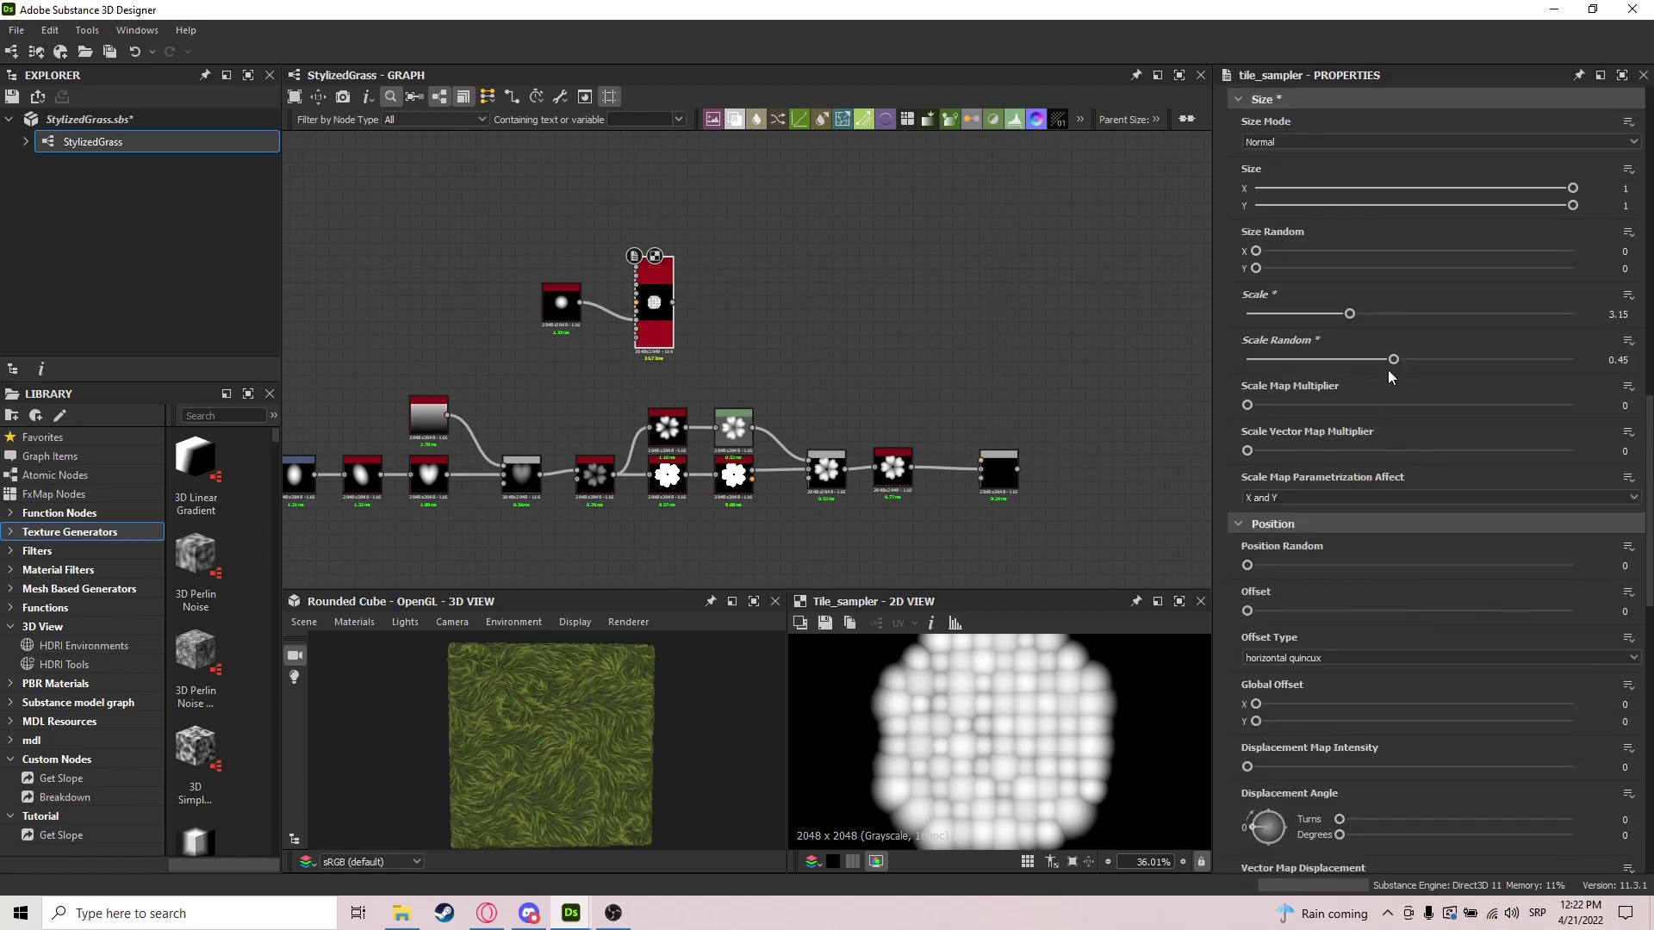
drag(1248, 565, 1277, 565)
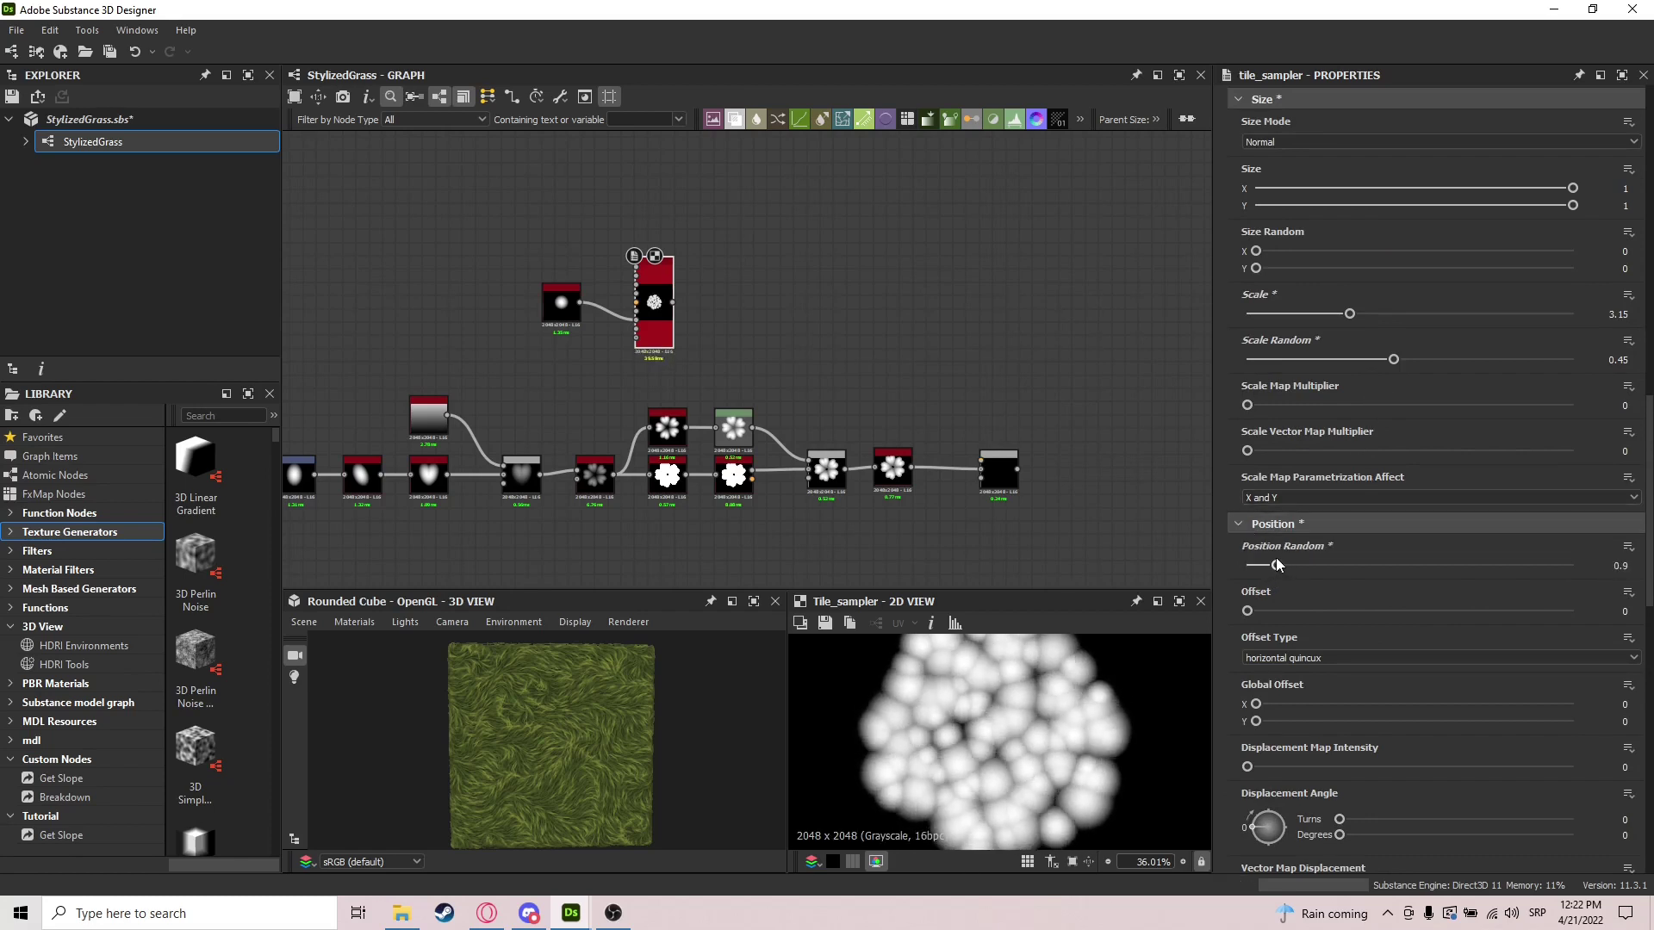
click(1626, 565)
key(BackSpace)
text(7)
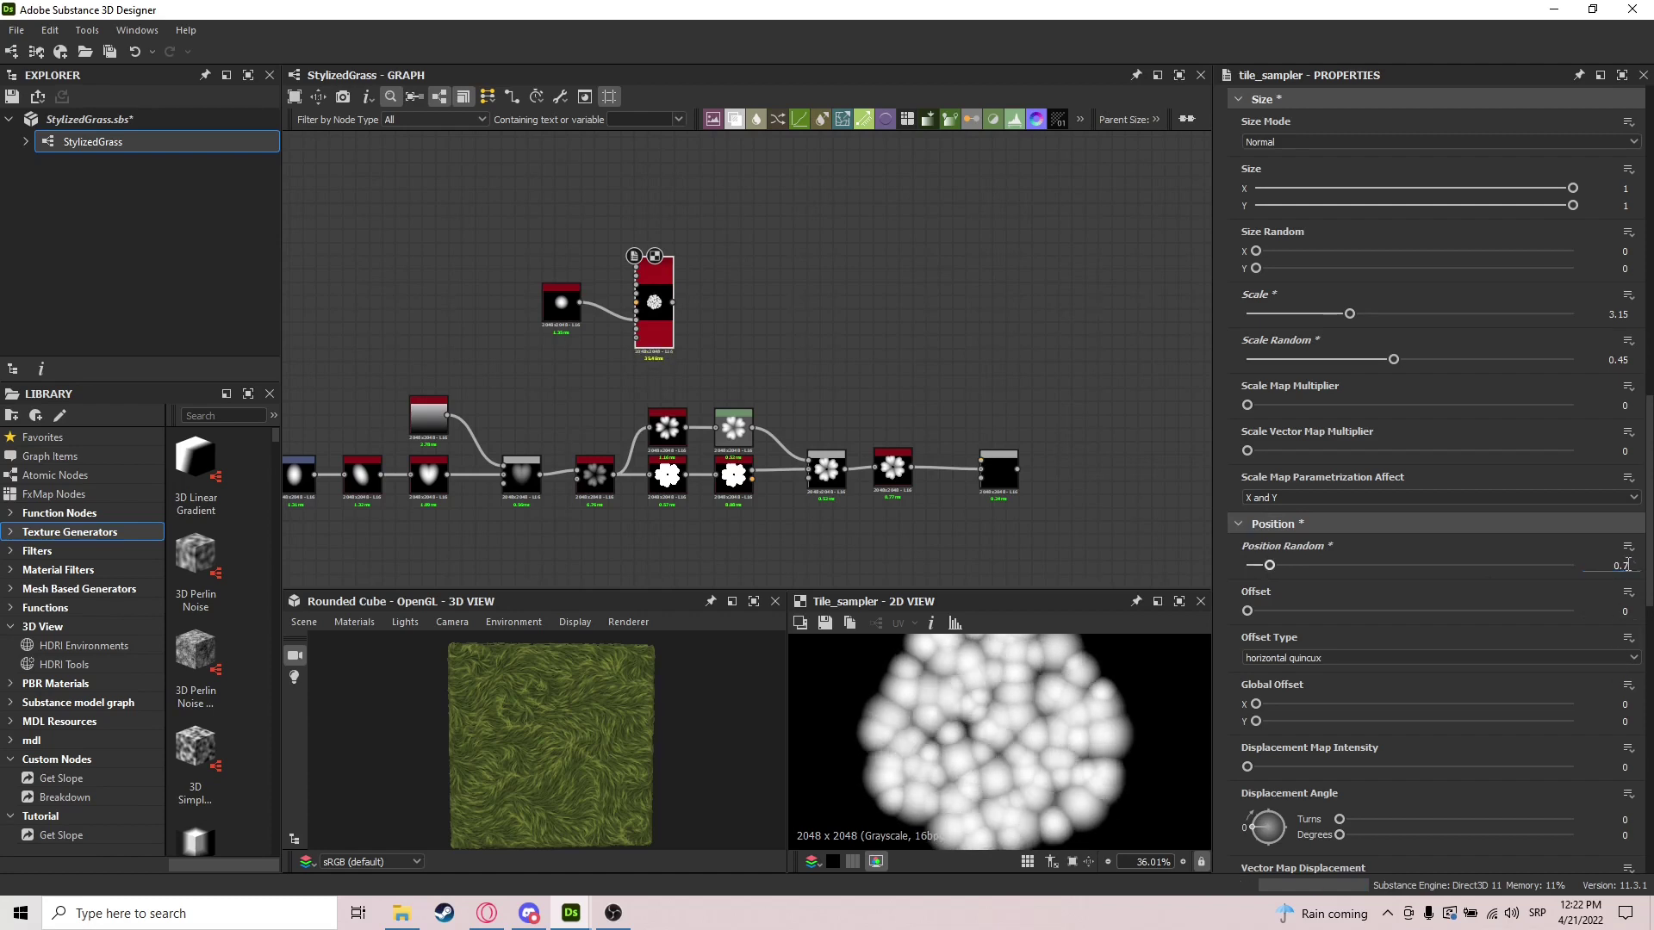
click(1625, 611)
text(0.45)
key(Return)
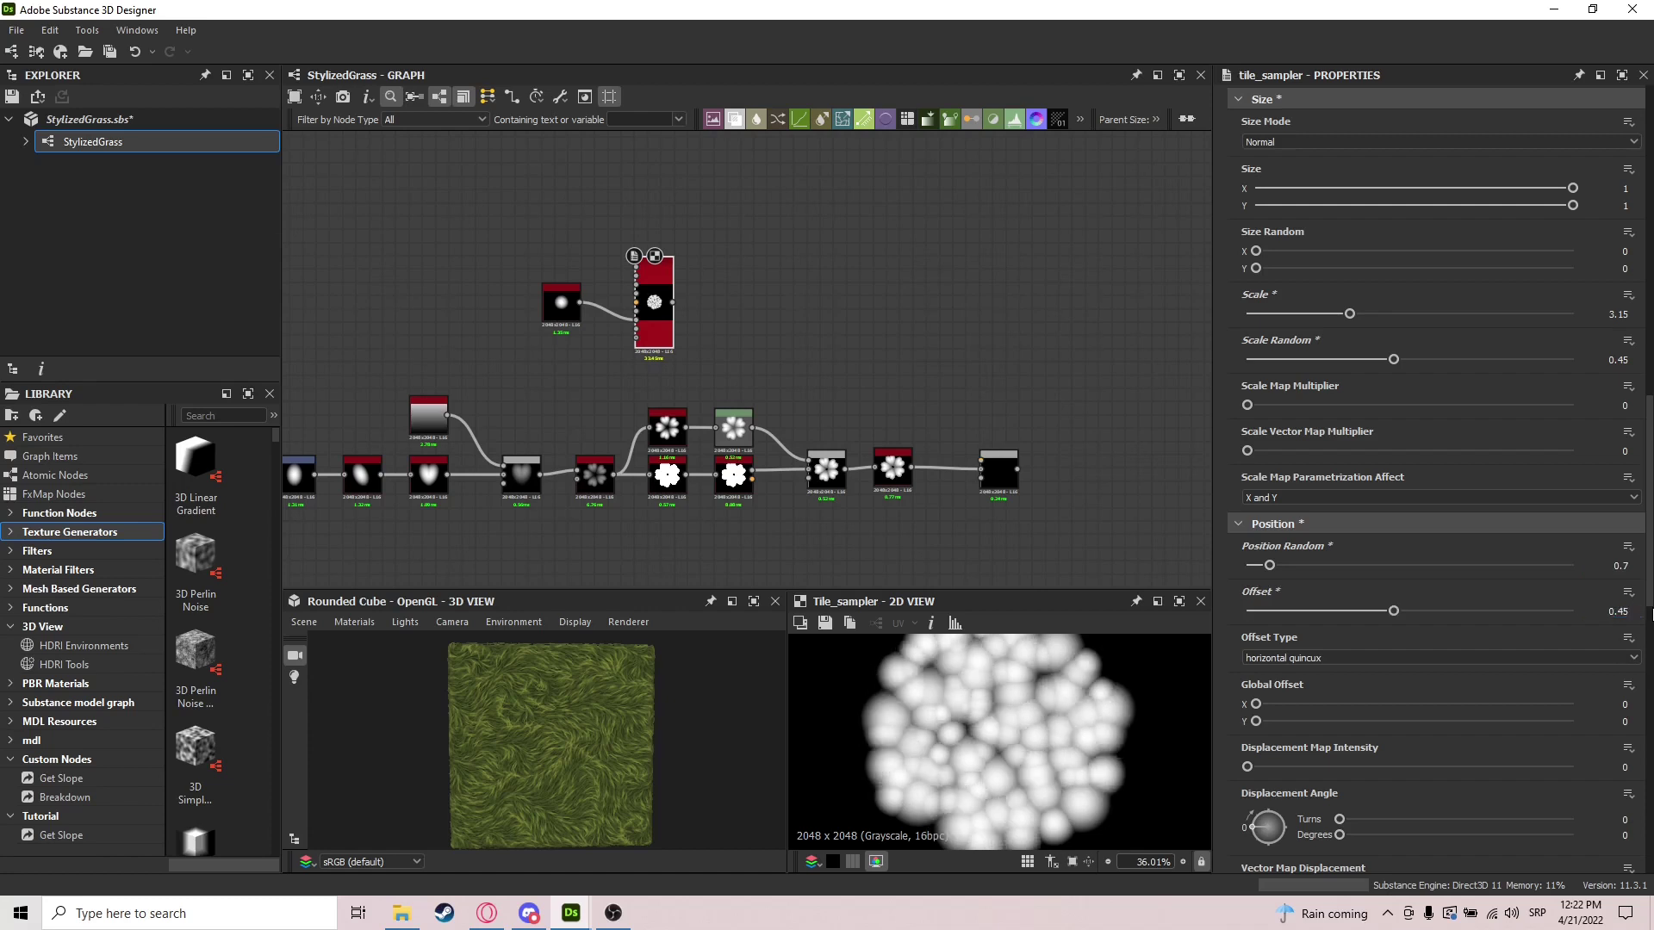
scroll(1001, 705, down, 4)
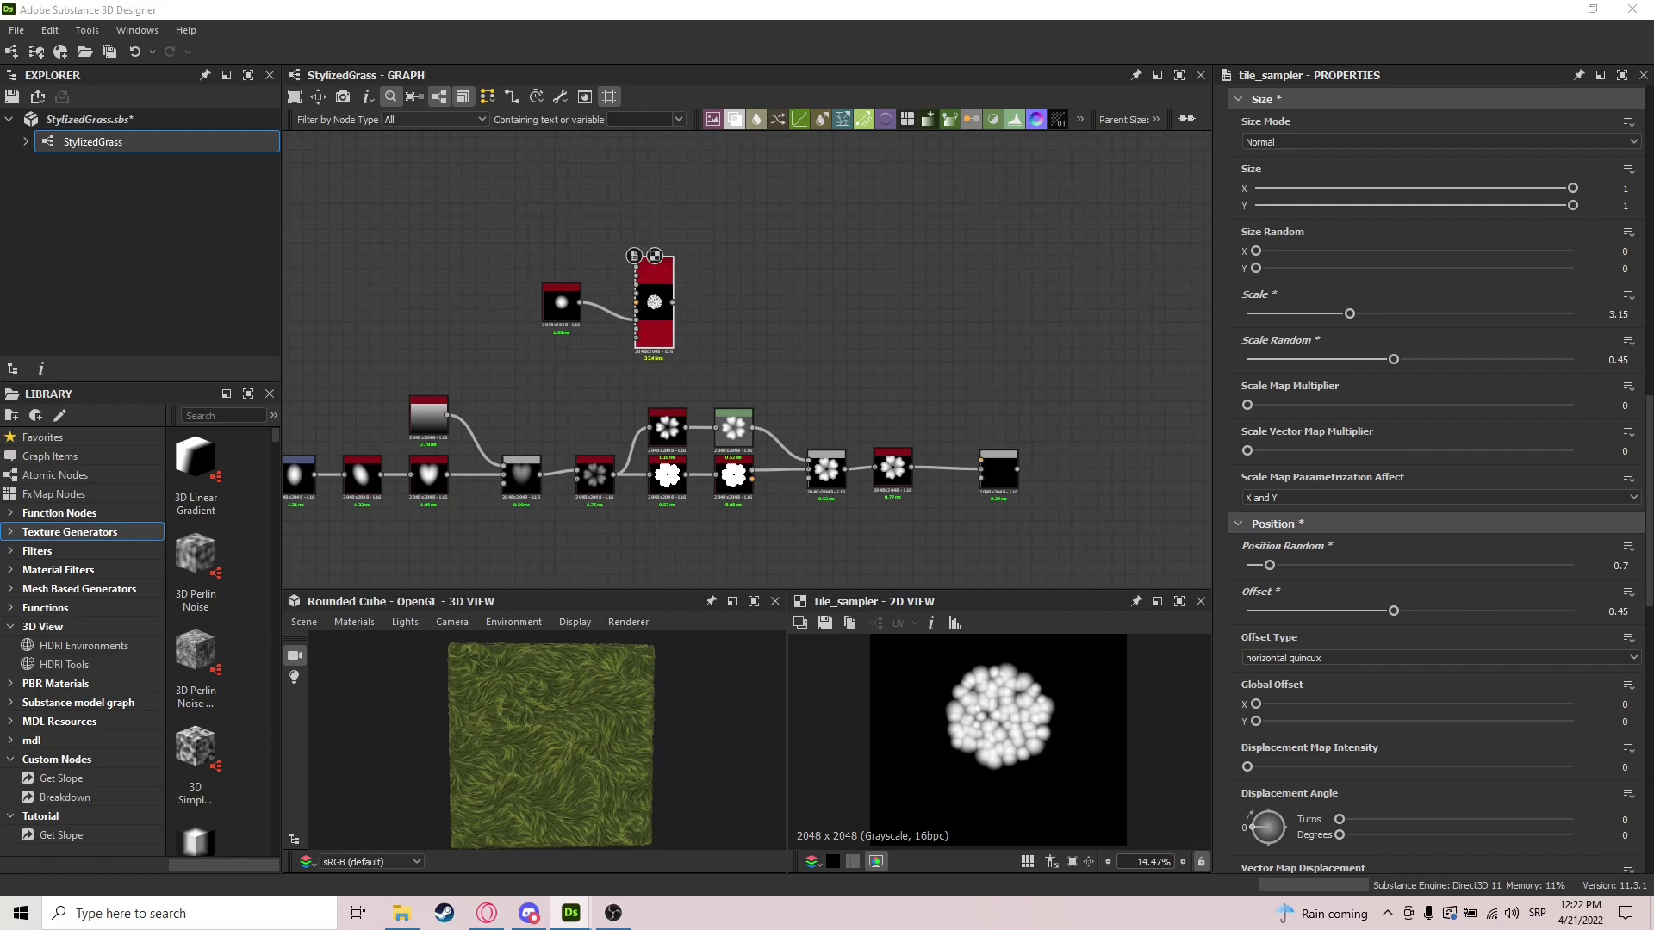
Add a Histogram Scan node from the Tile Sampler output and set its position to 1
scroll(652, 268, up, 2)
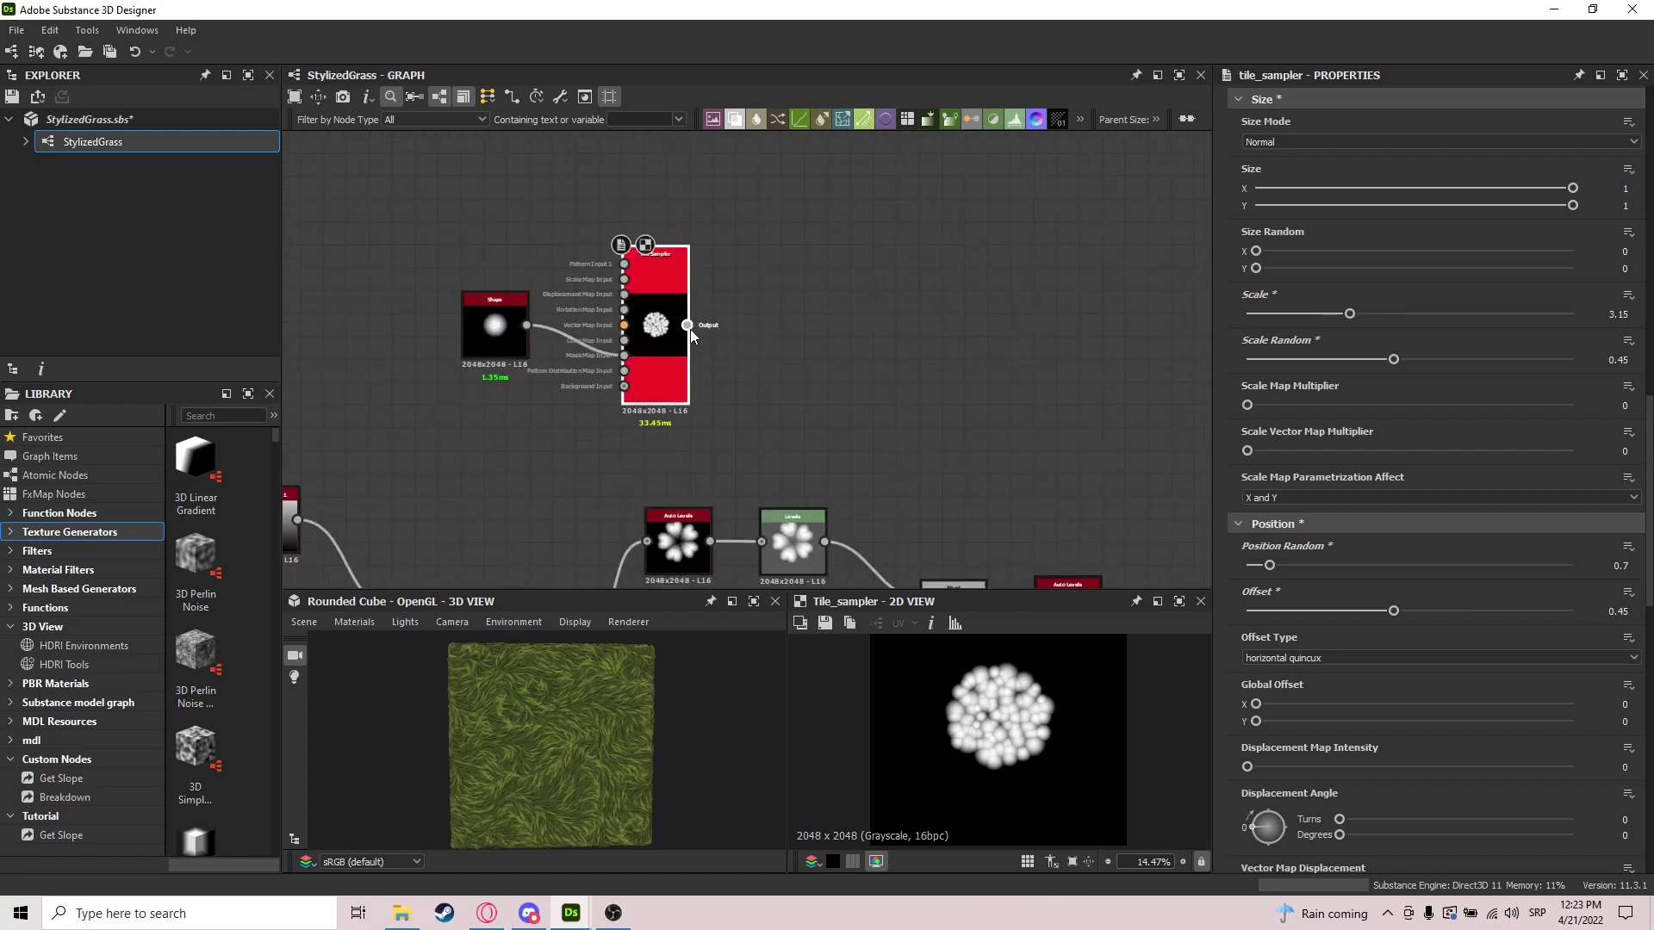
drag(686, 325, 742, 302)
text(his)
key(Down)
key(Return)
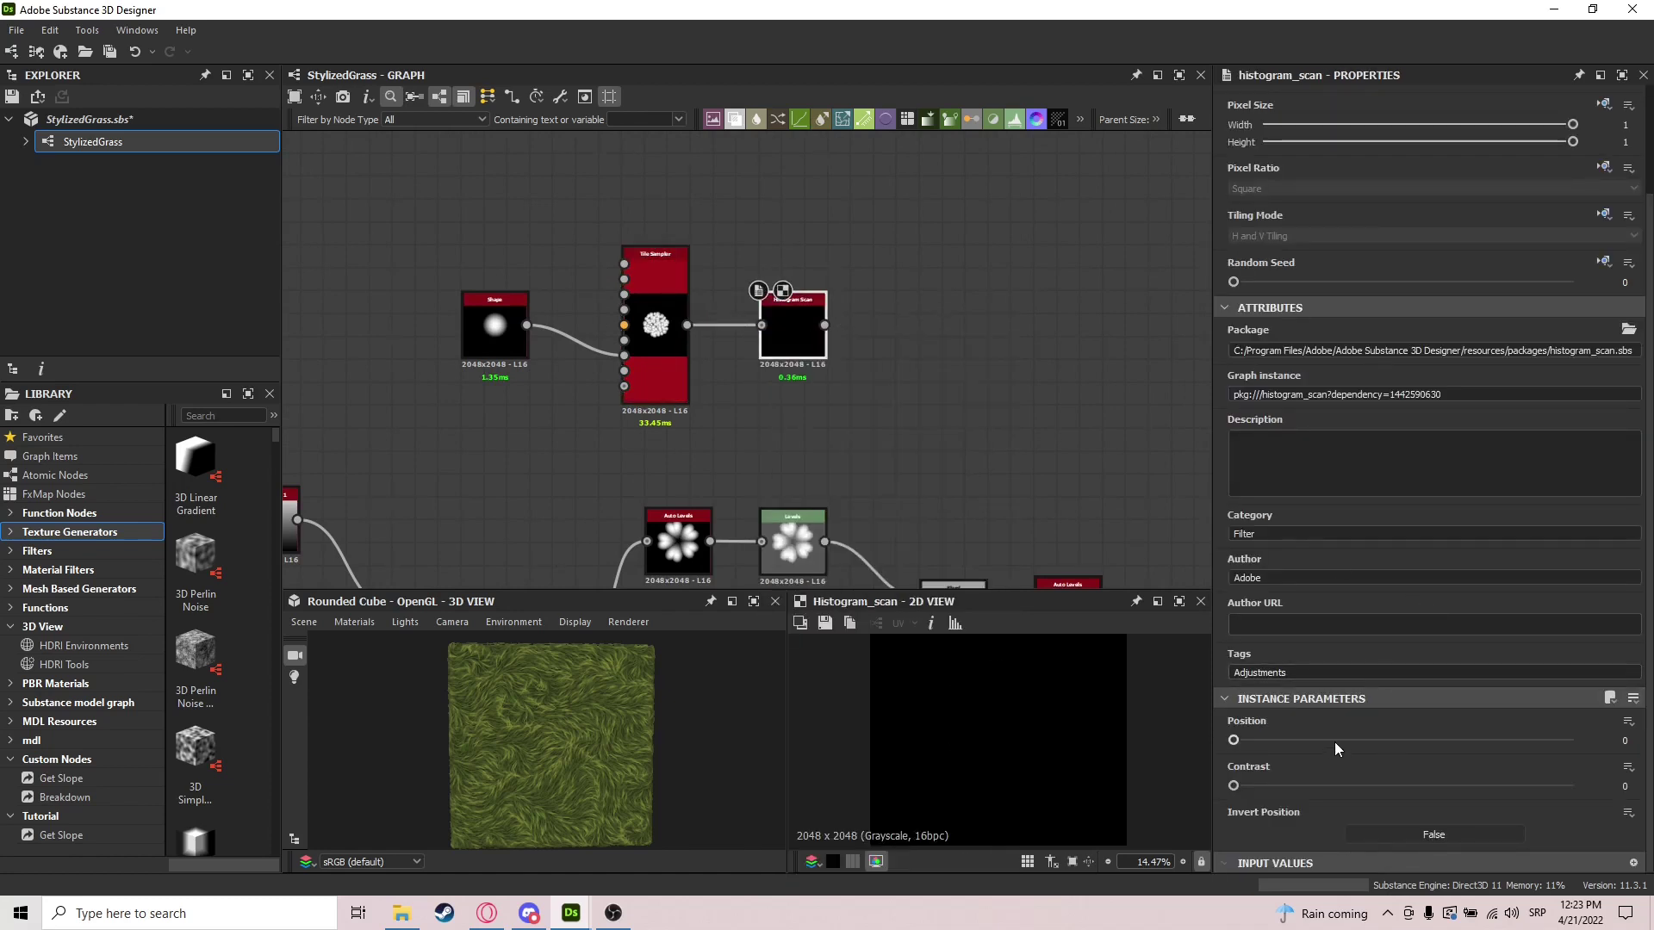
drag(1334, 741, 1575, 741)
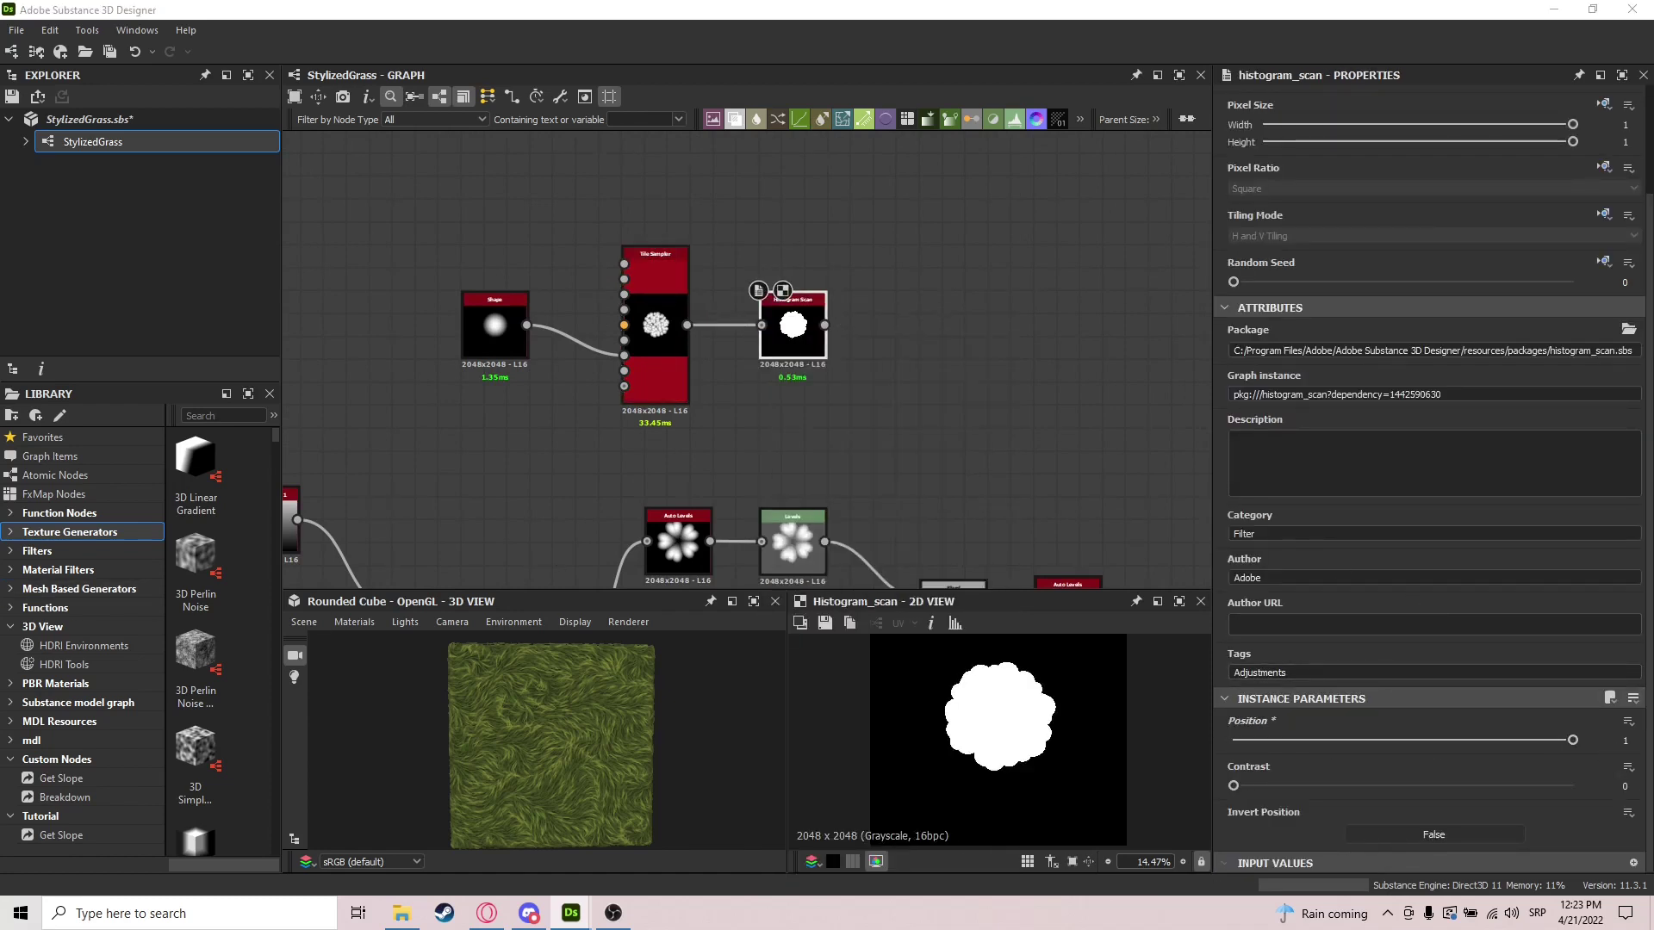
Add a Levels node from the Tile Sampler output and narrow its output range to mid greys
drag(688, 324, 761, 237)
text(legve)
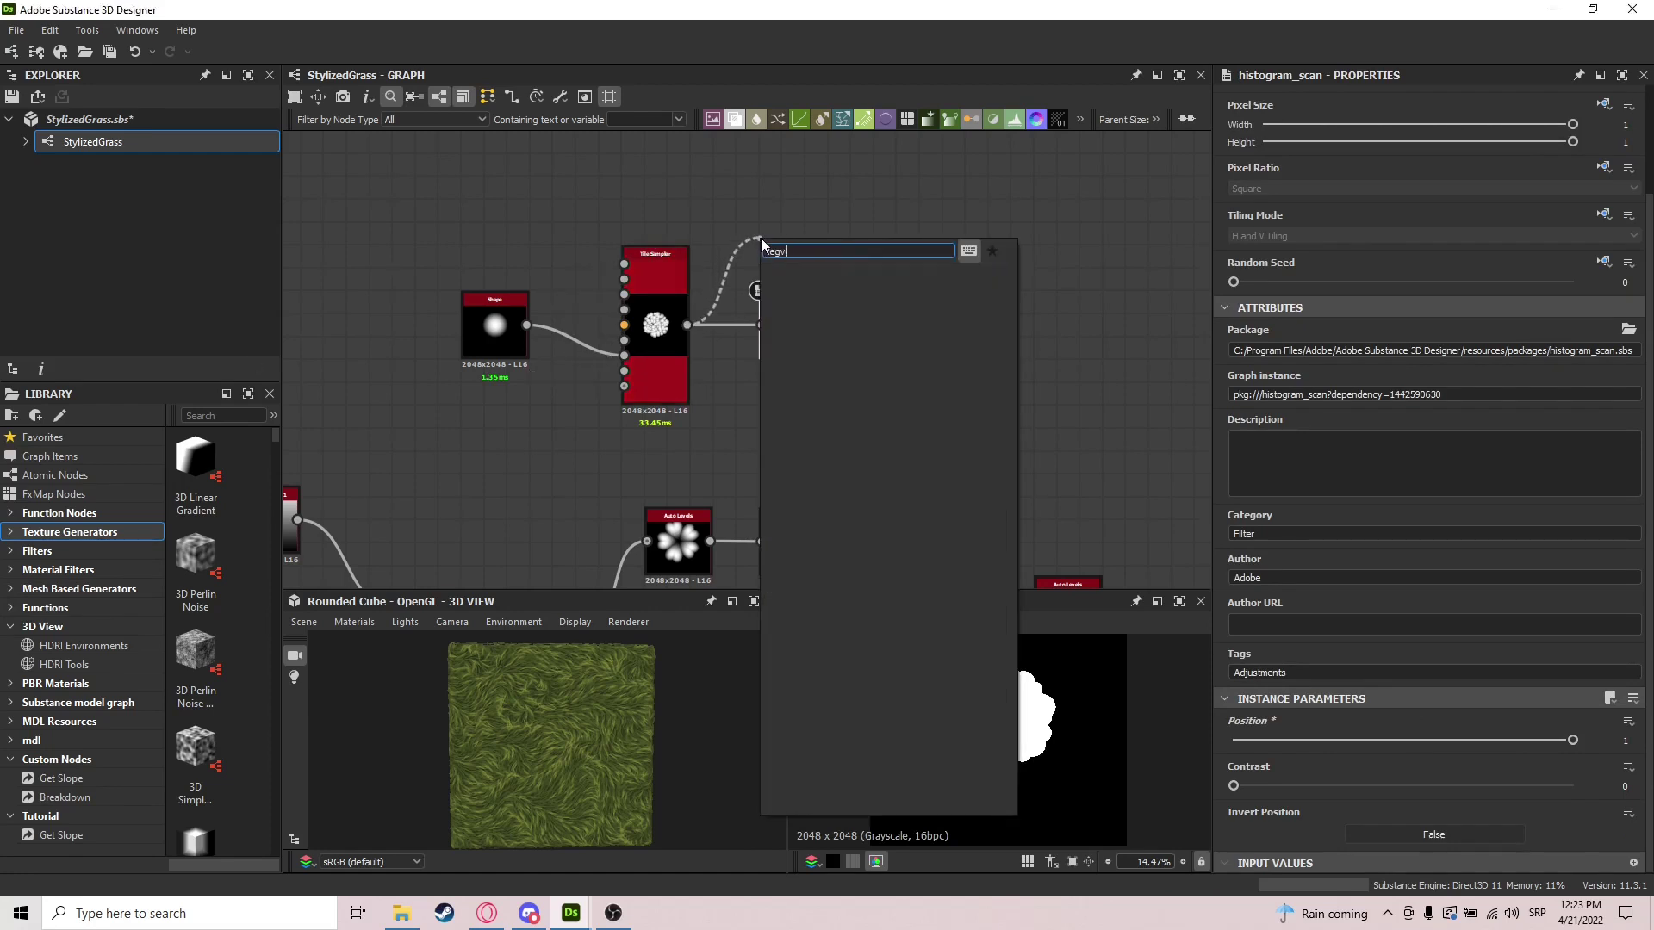
key(Return)
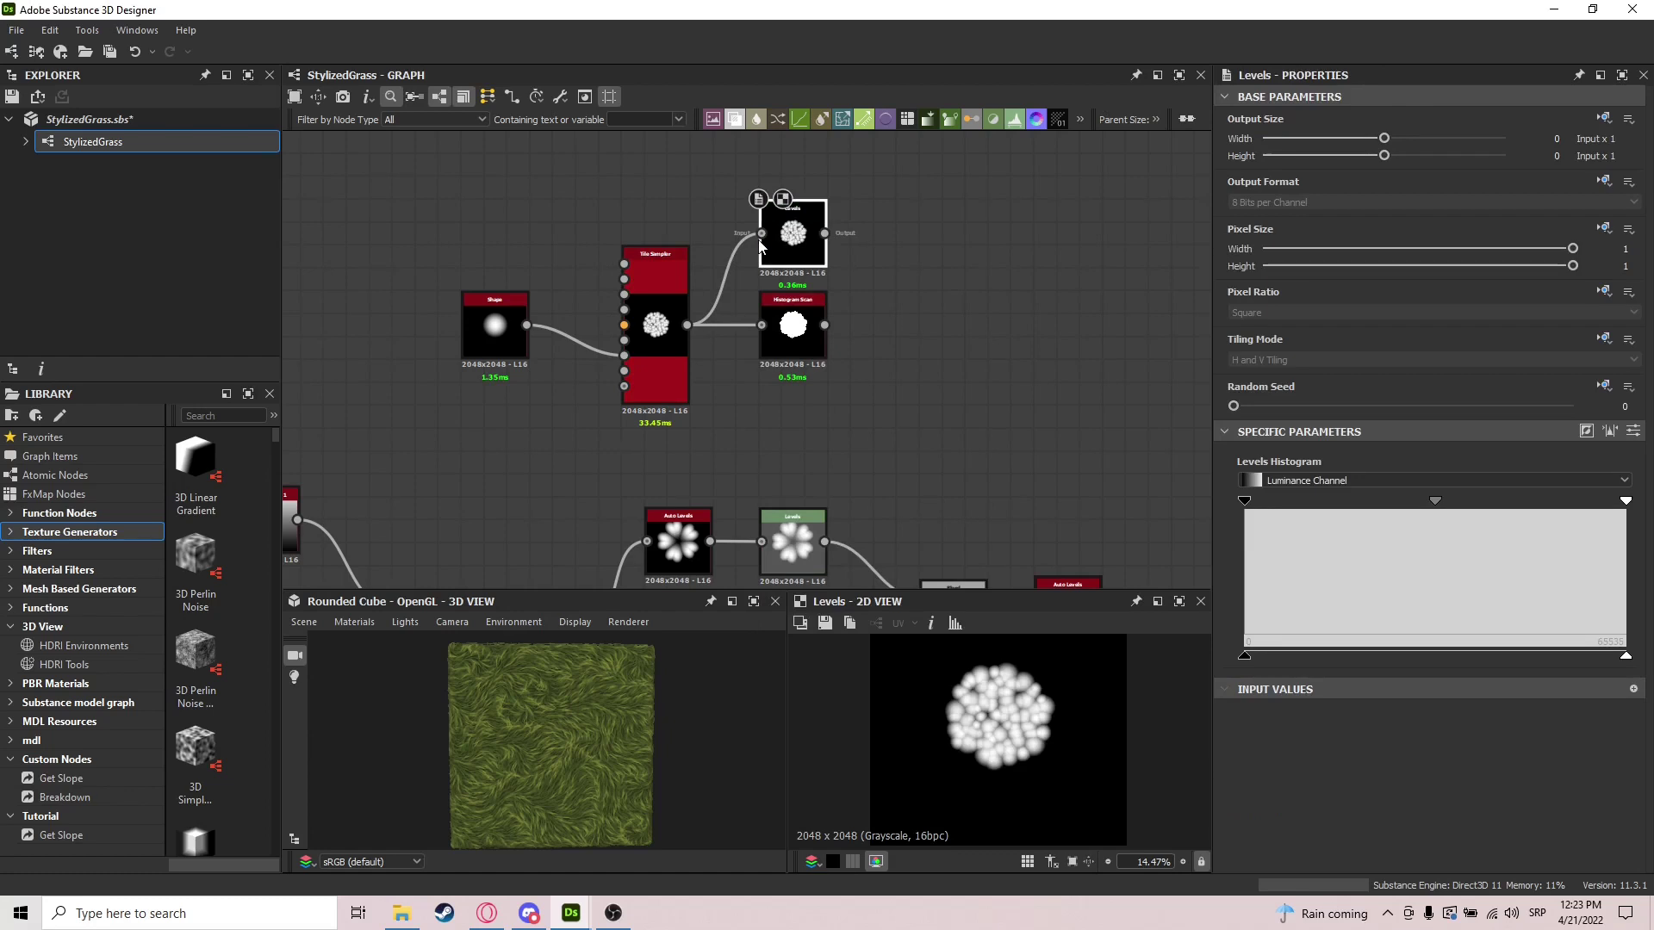
drag(1626, 656, 1475, 642)
drag(1243, 655, 1369, 643)
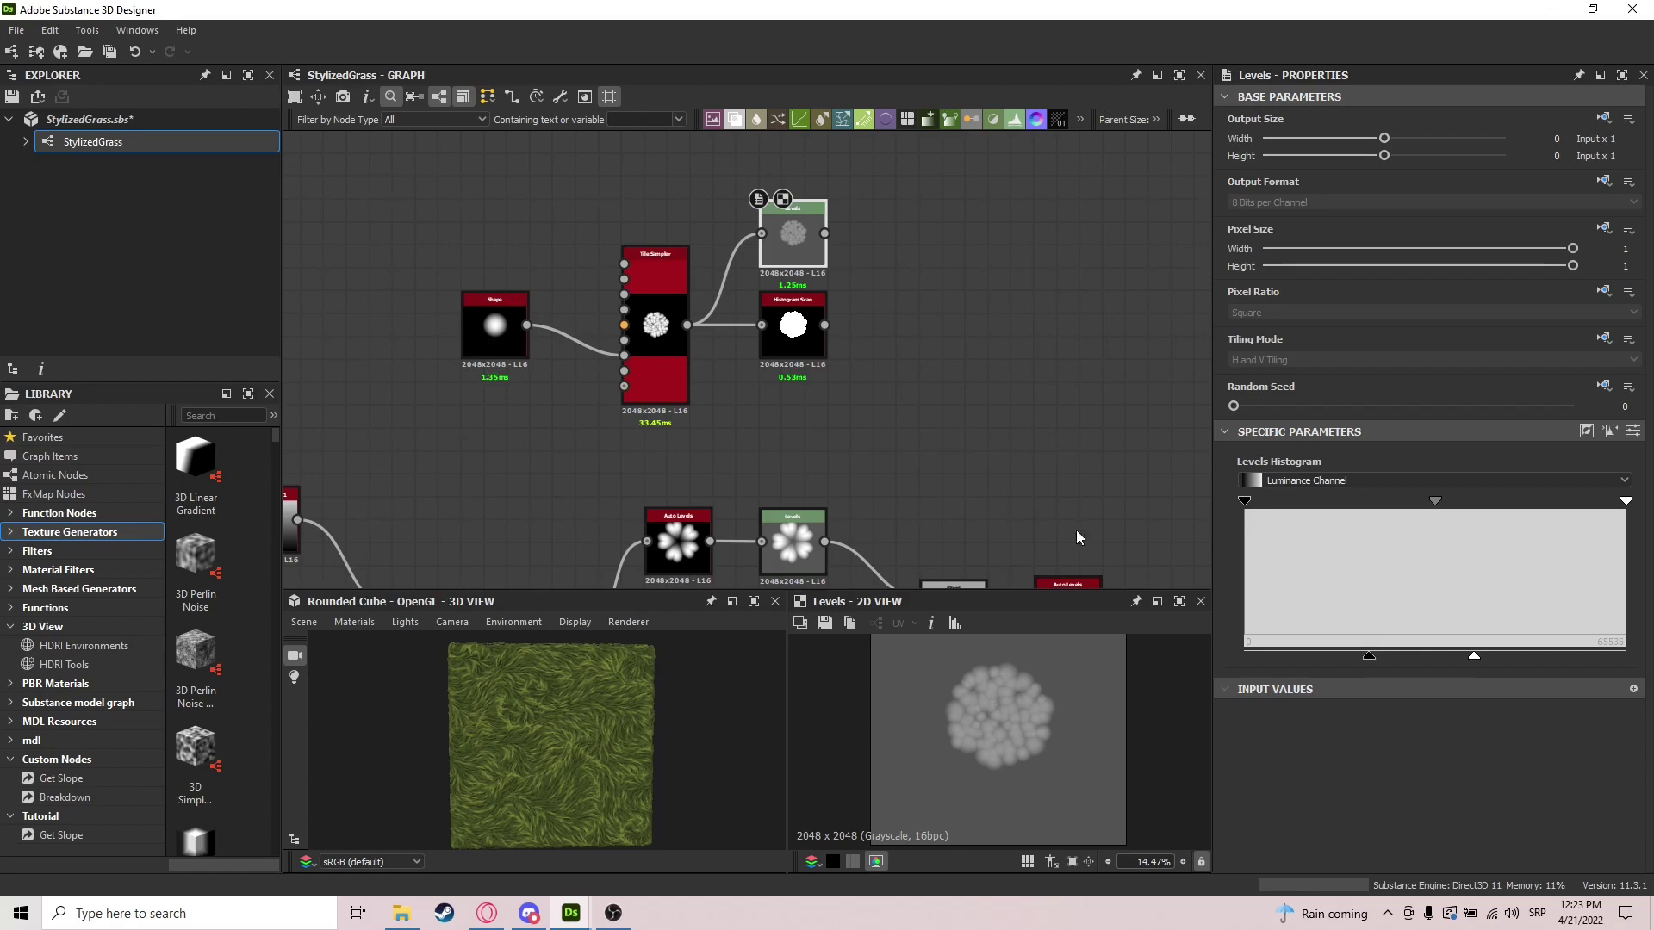
Blend the Levels output as foreground over the Histogram Scan output with a new Blend node in Multiply mode
middle_drag(966, 324, 825, 333)
drag(683, 334, 778, 343)
click(818, 380)
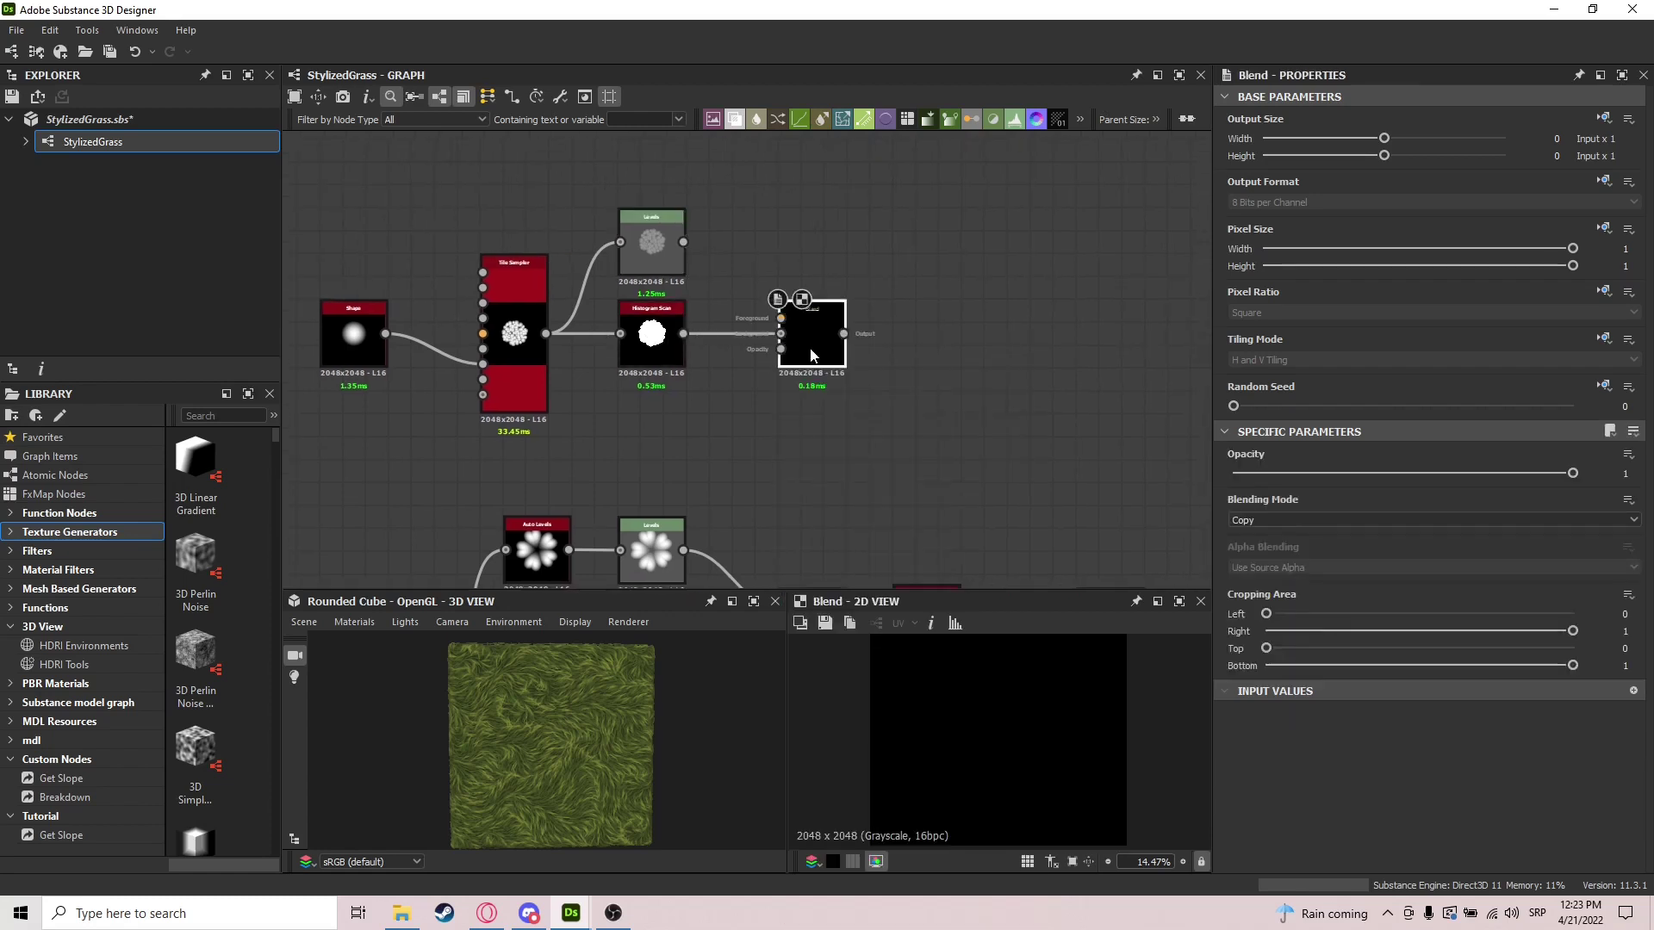
drag(683, 242, 780, 318)
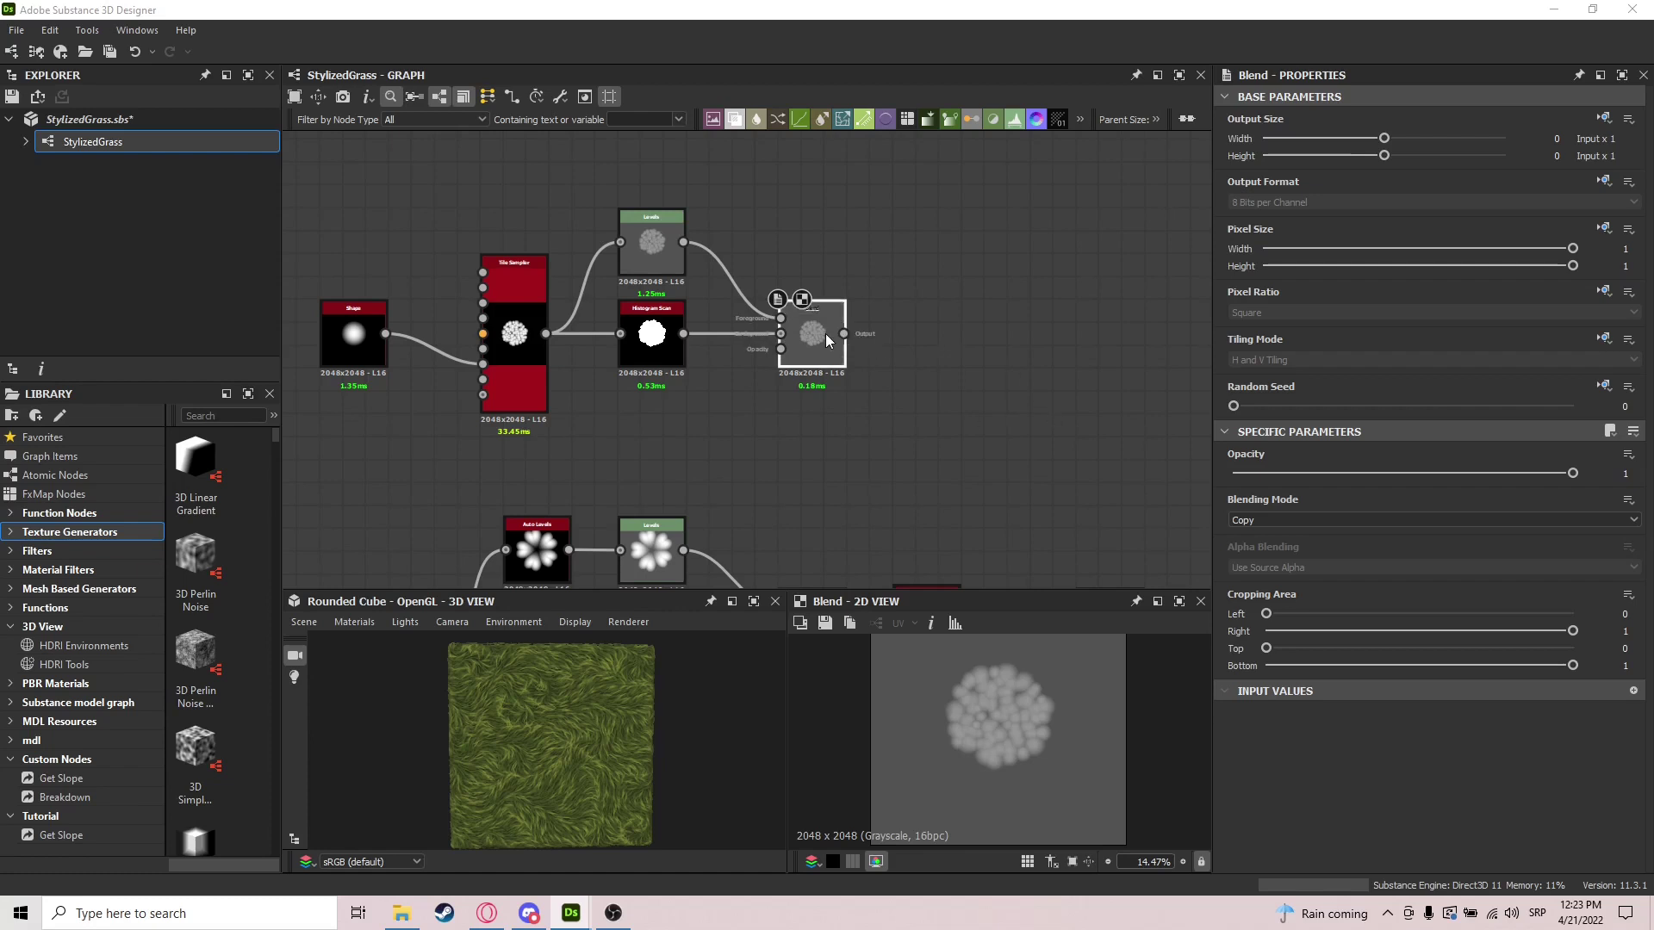
drag(825, 333, 838, 334)
click(1272, 521)
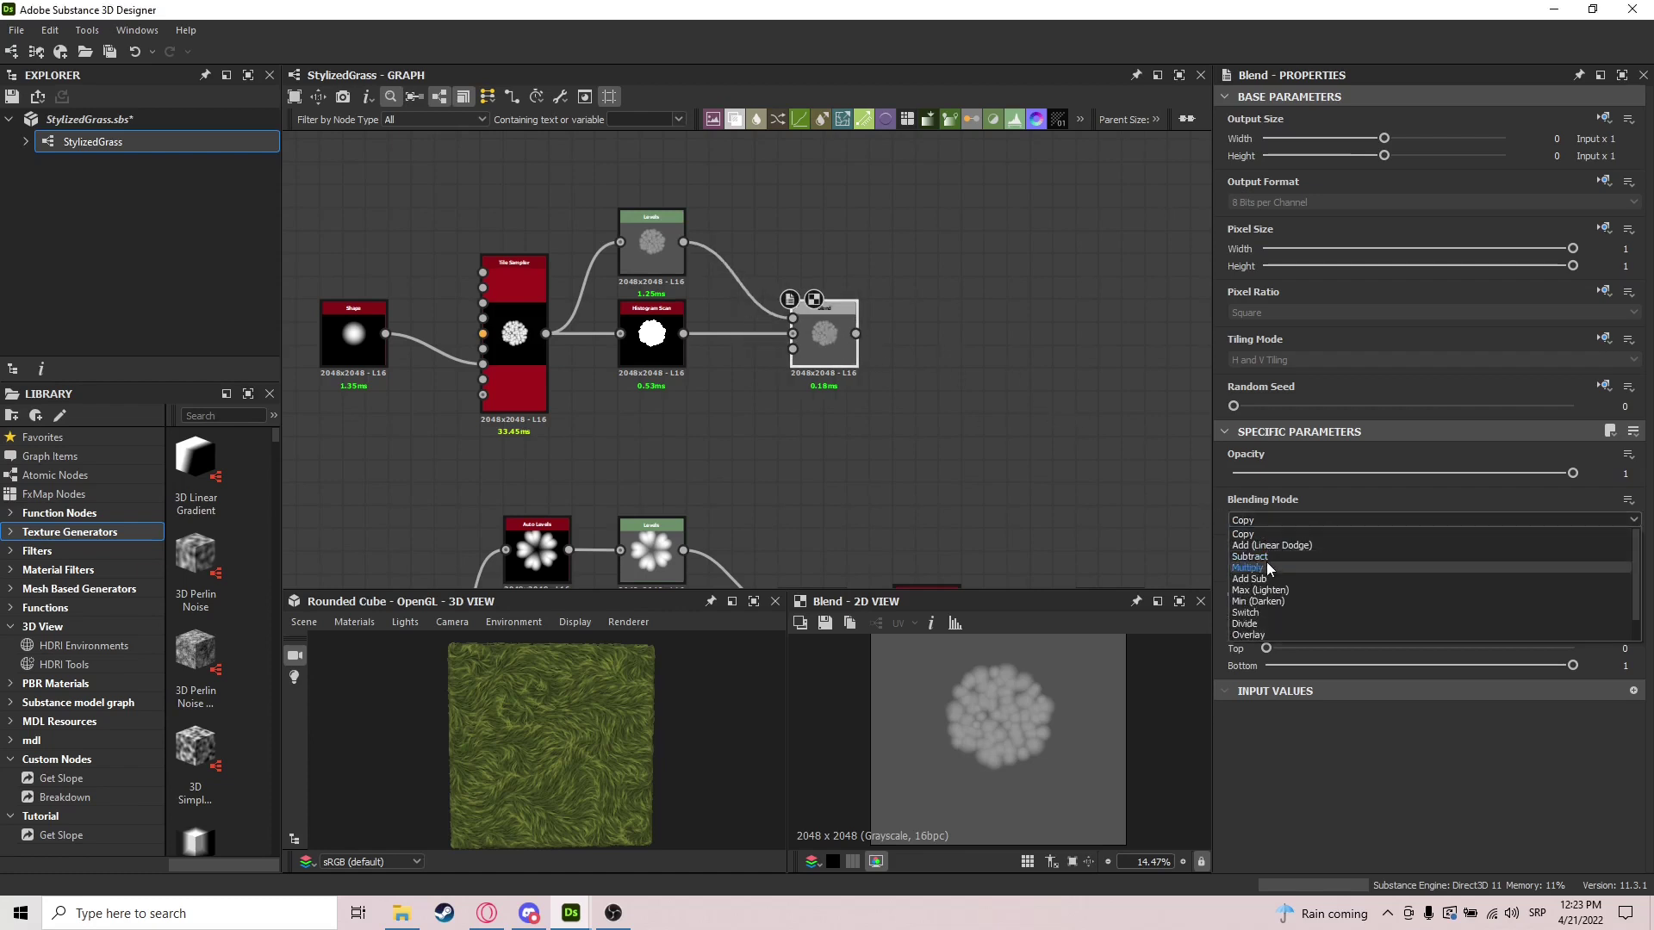
click(1247, 568)
scroll(967, 703, up, 5)
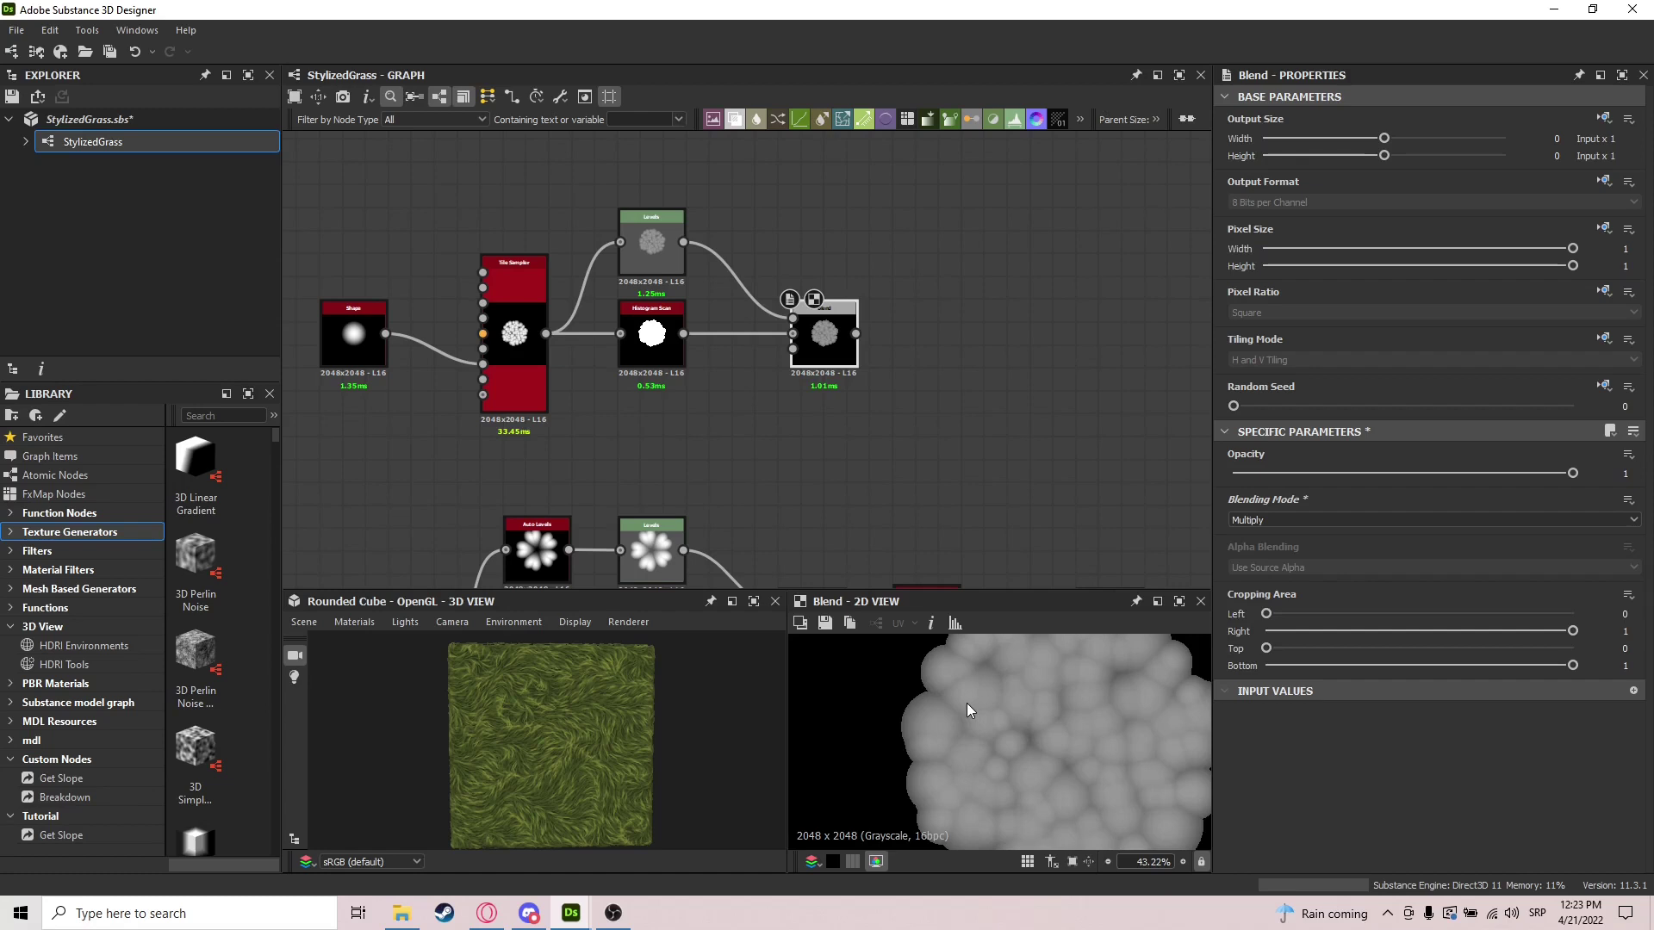
scroll(967, 703, down, 1)
Add a Transformation 2D node from the output of the Multiply Blend
middle_drag(1088, 433, 954, 429)
key(space)
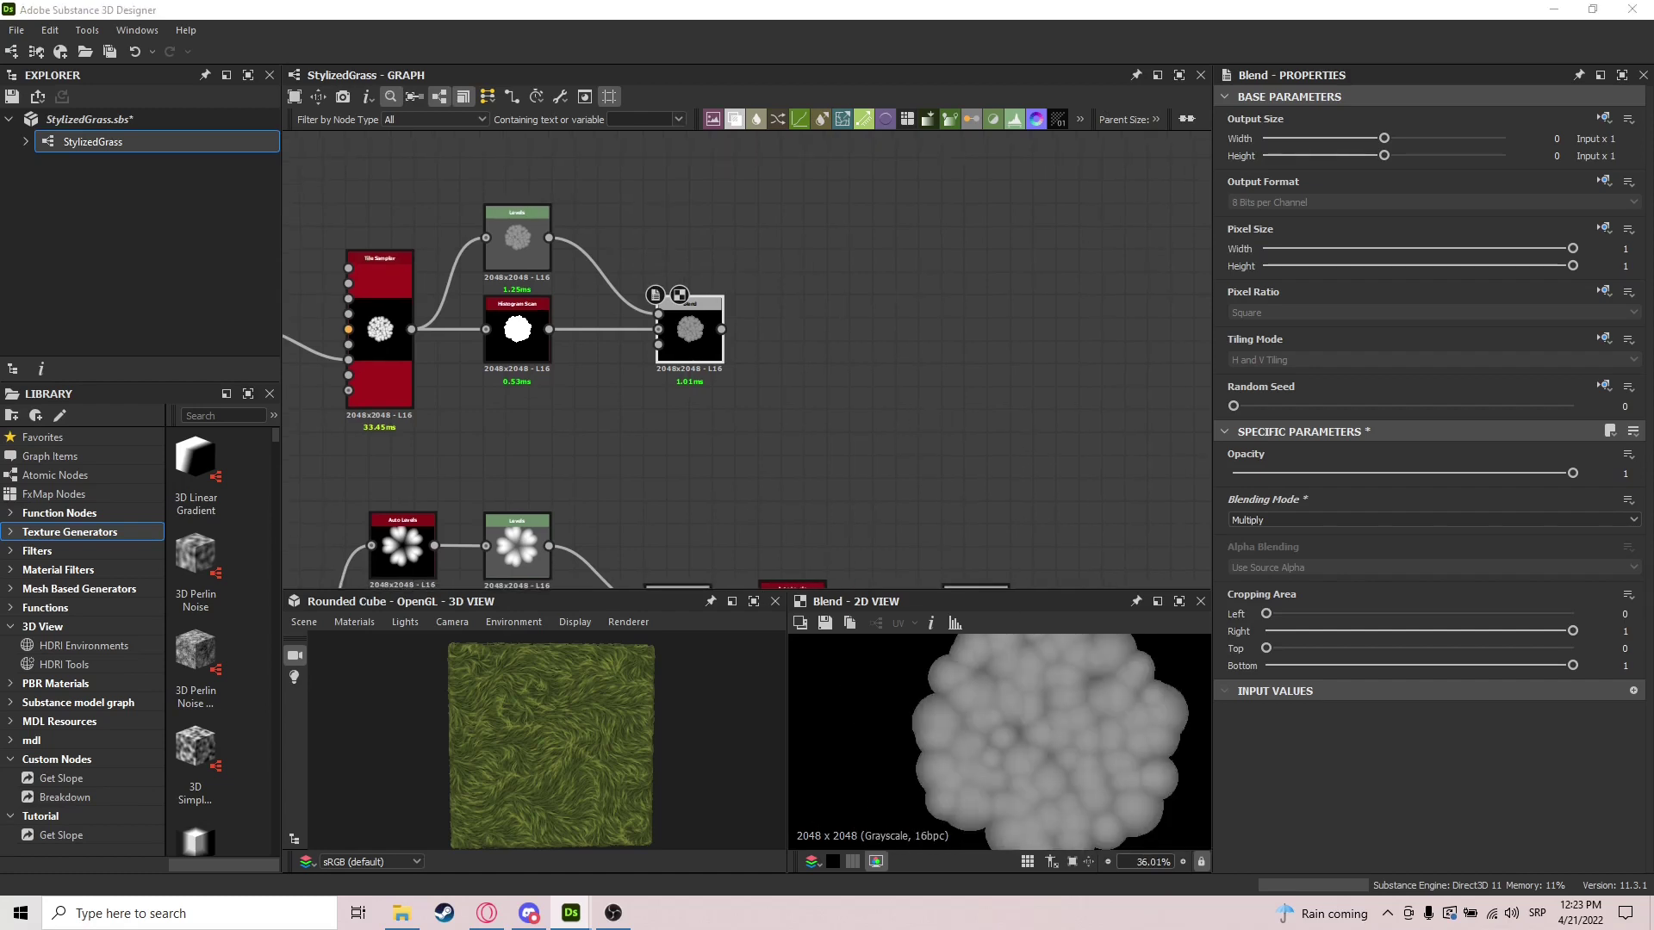
key(Escape)
middle_drag(745, 331, 691, 333)
scroll(669, 337, up, 1)
drag(668, 336, 714, 334)
text(tr)
key(Return)
scroll(994, 474, down, 6)
middle_drag(1014, 472, 997, 419)
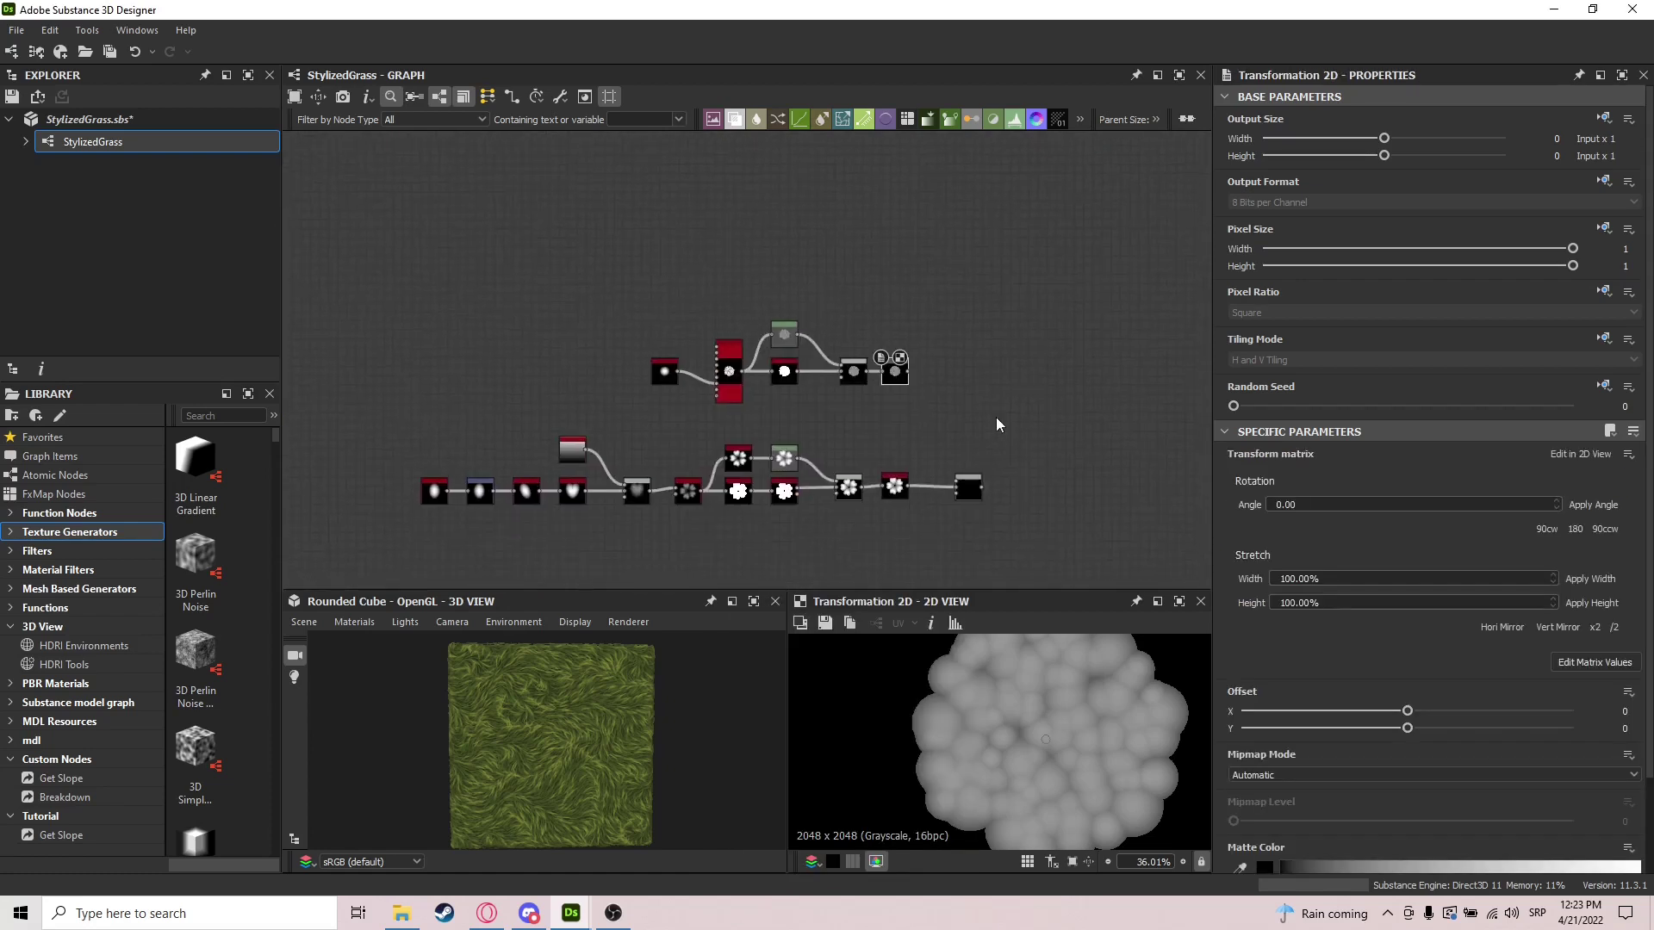
Connect the Transformation 2D output to the foreground of the final flower Blend and set its blending mode to Max (Lighten)
scroll(989, 474, up, 3)
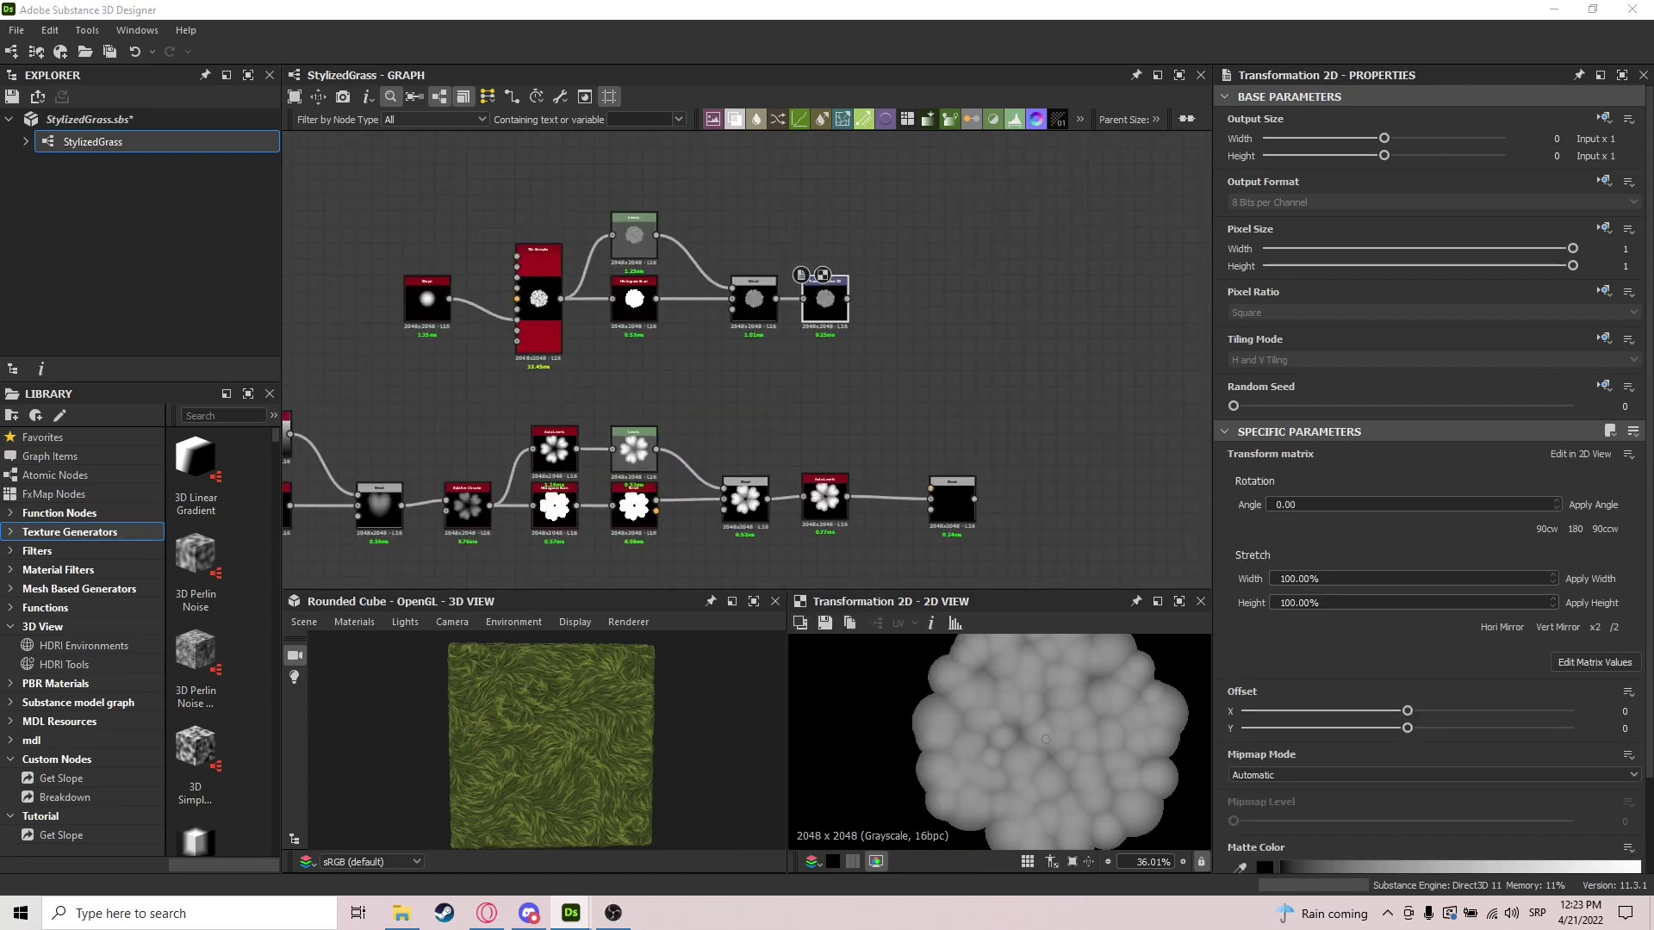
middle_drag(820, 233, 785, 243)
drag(813, 309, 896, 499)
click(919, 510)
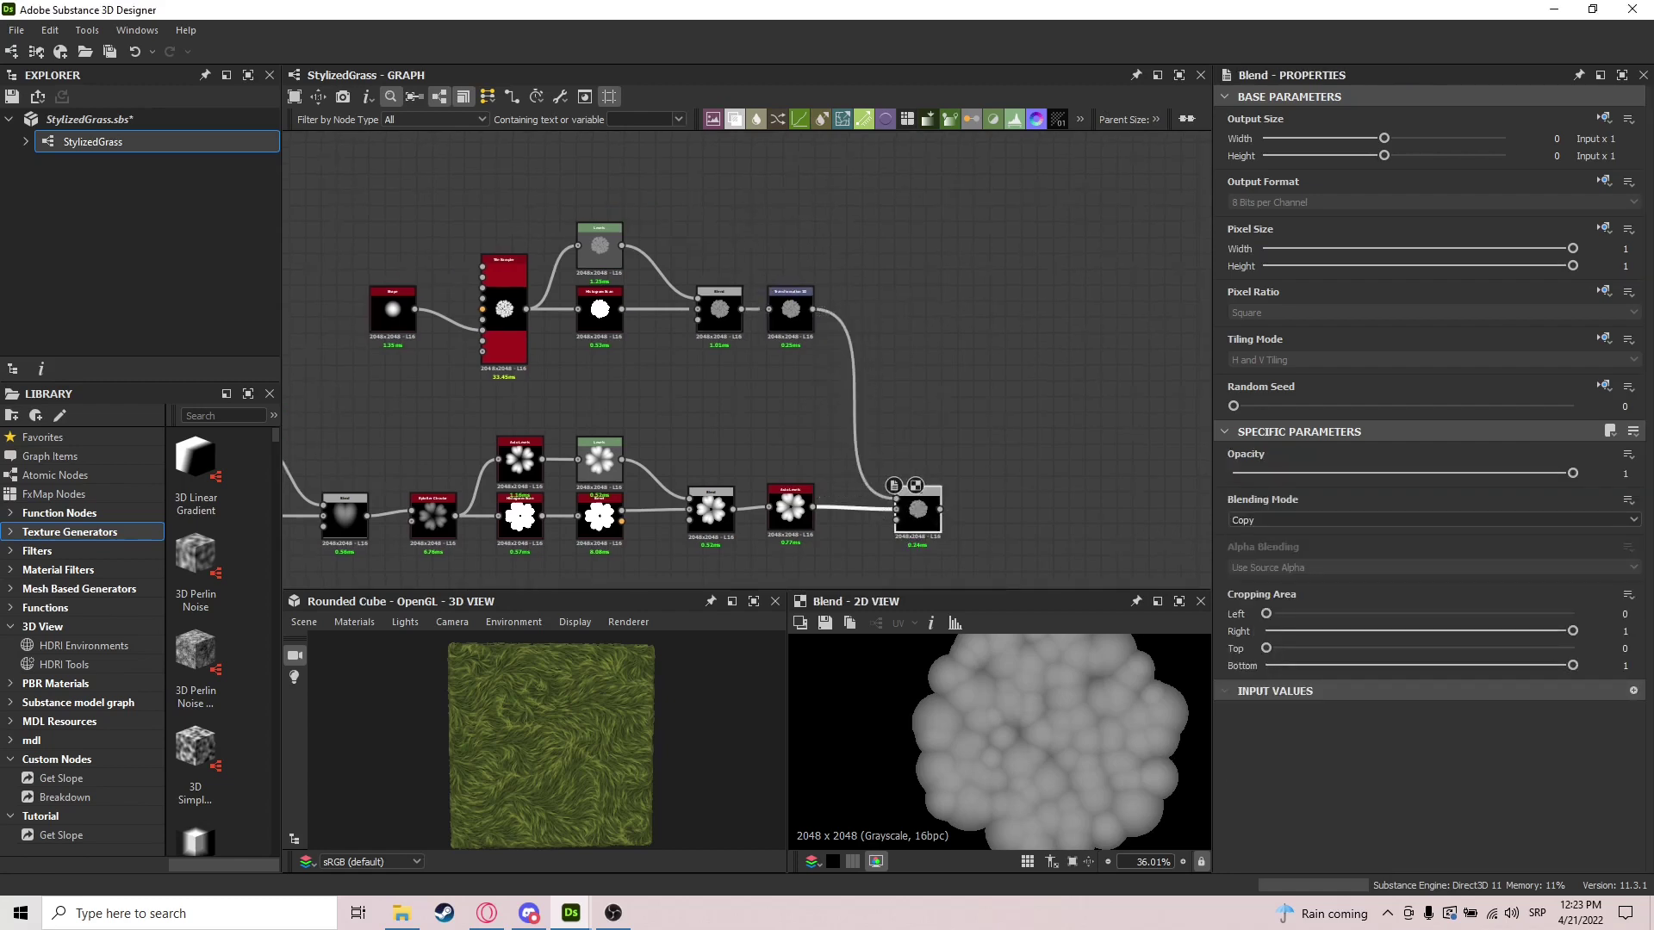
drag(907, 529, 906, 529)
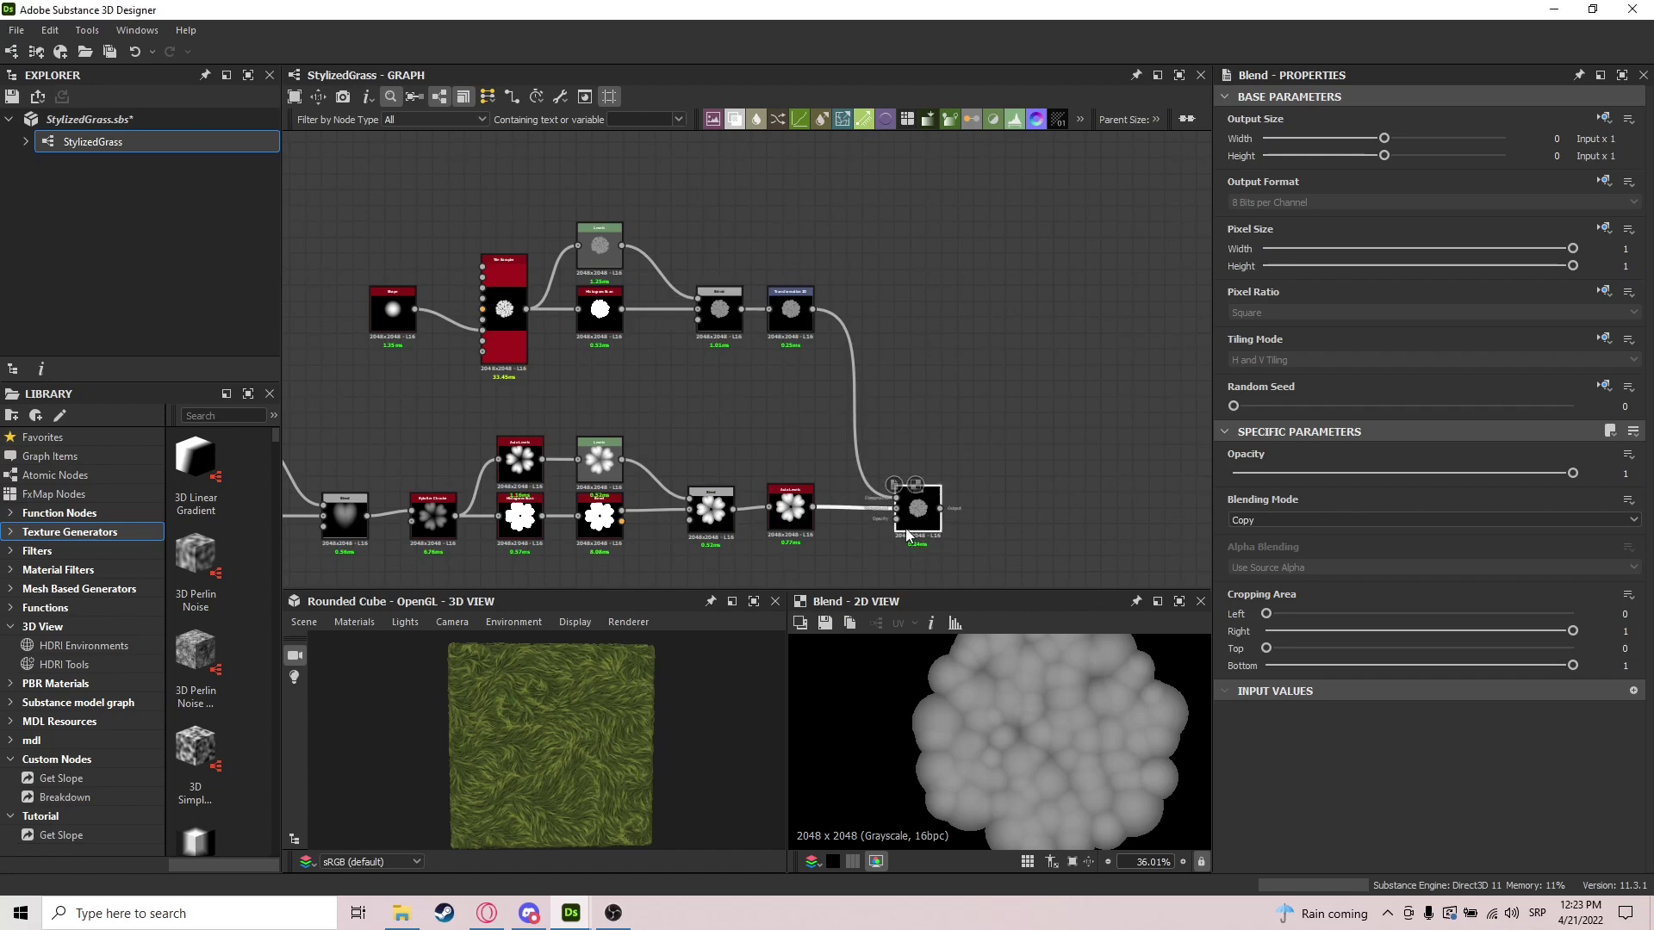
click(1285, 518)
click(1268, 587)
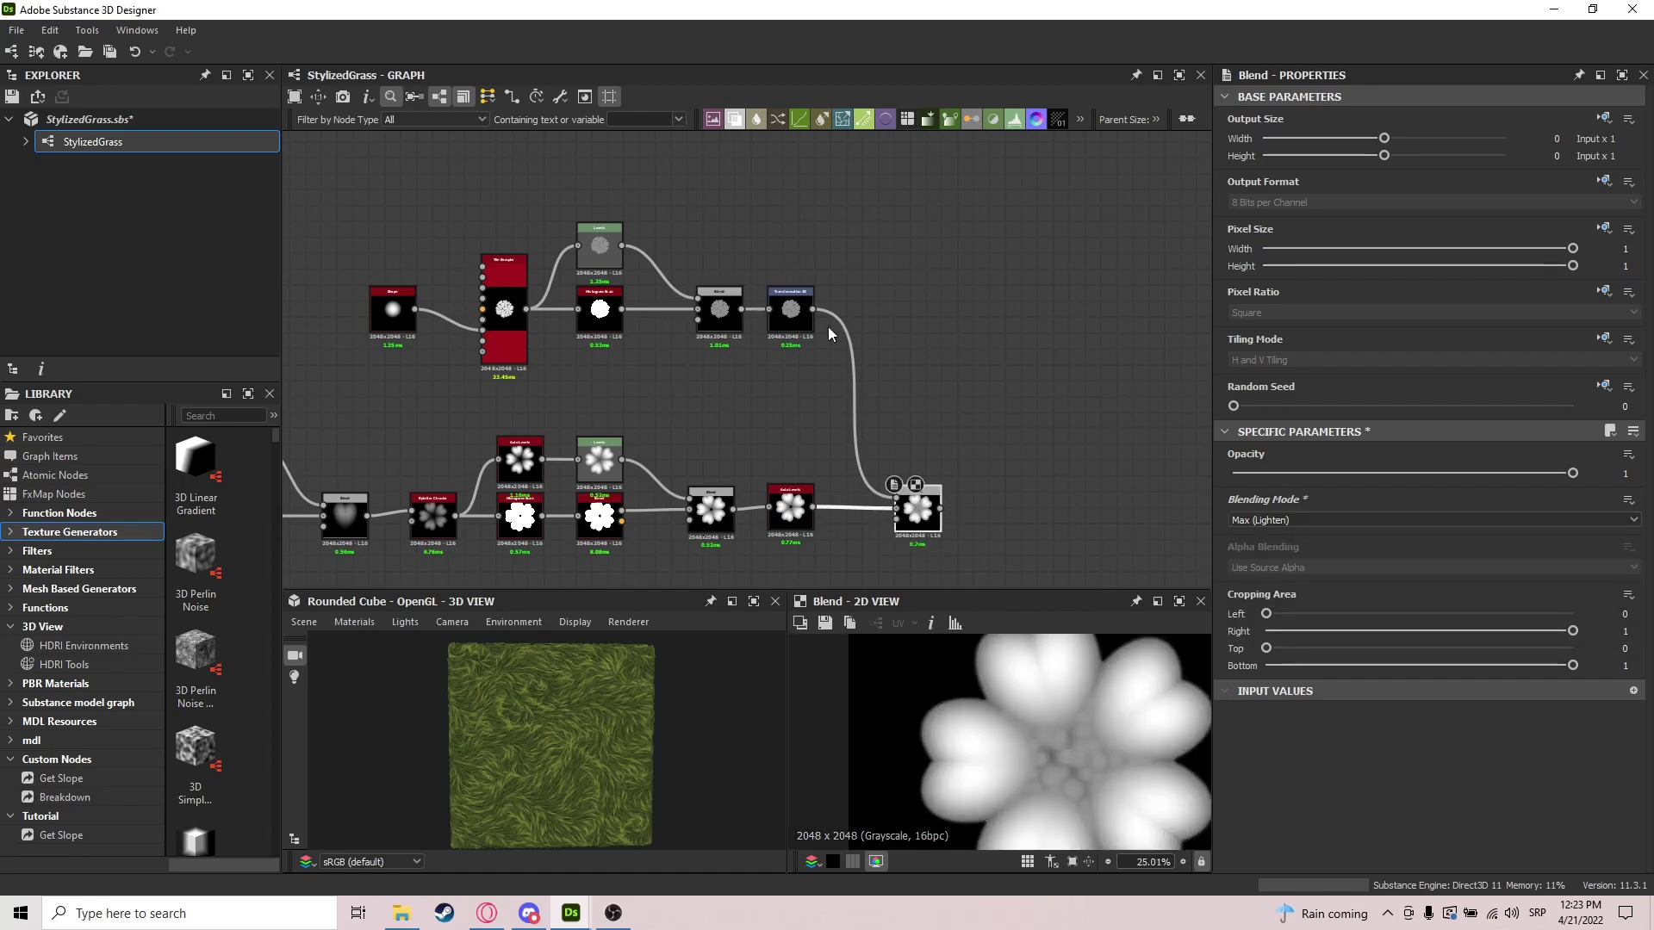
Select the Transformation 2D node for editing while keeping the final flower Blend displayed in the 2D view
click(790, 309)
scroll(1164, 680, down, 2)
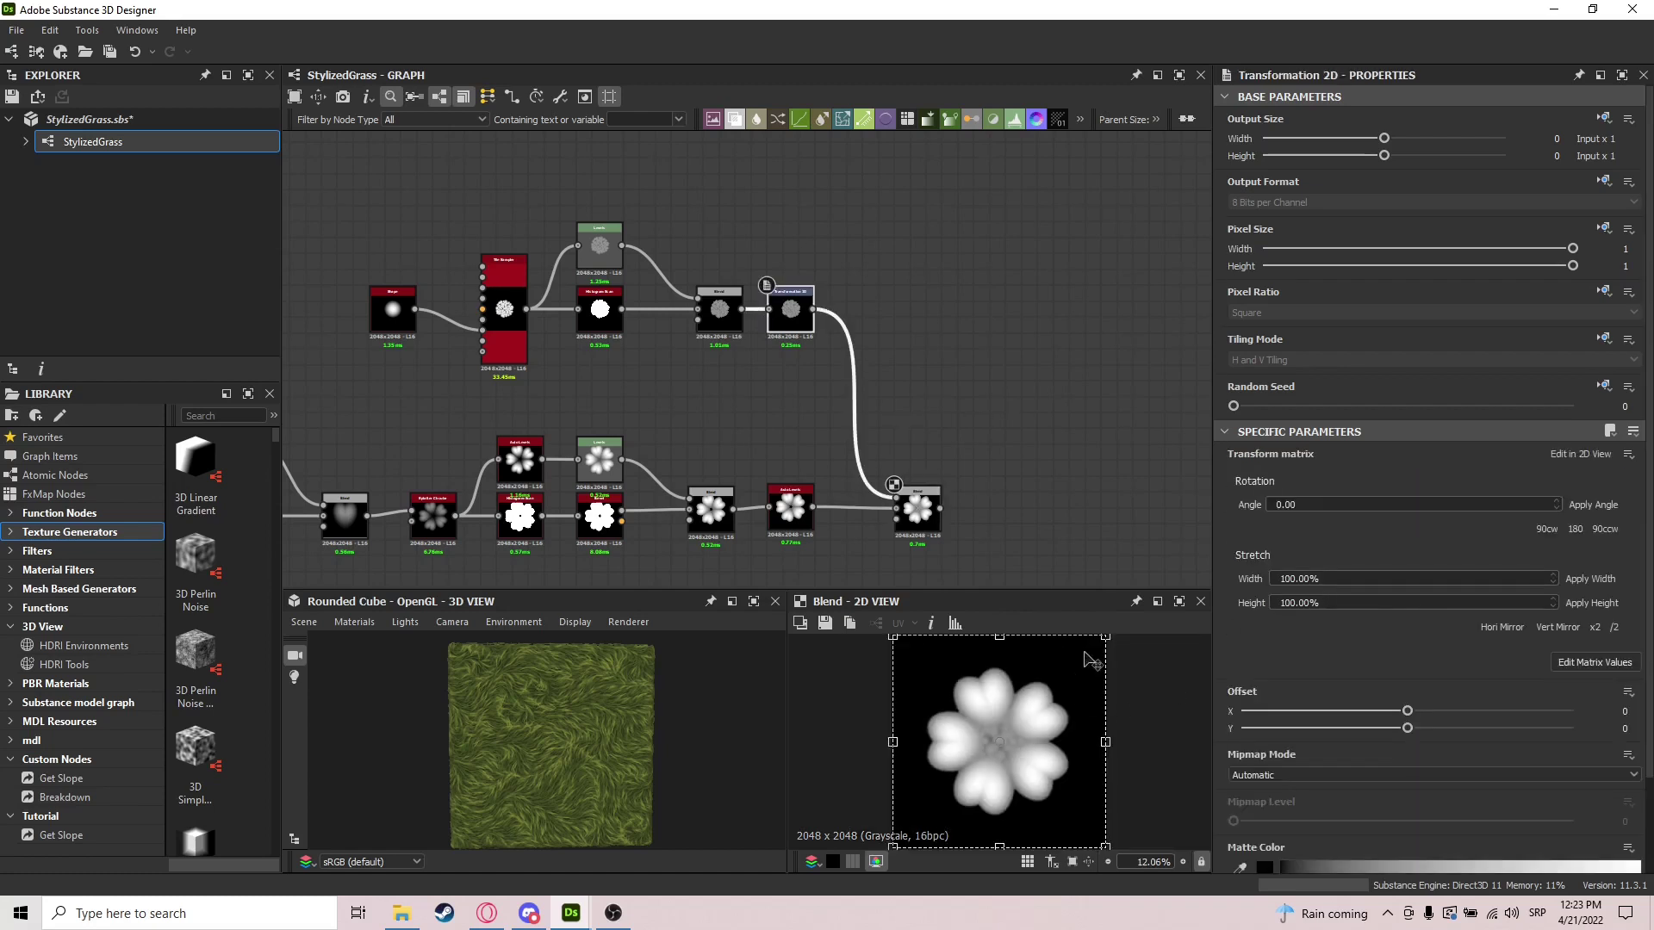
scroll(937, 410, up, 3)
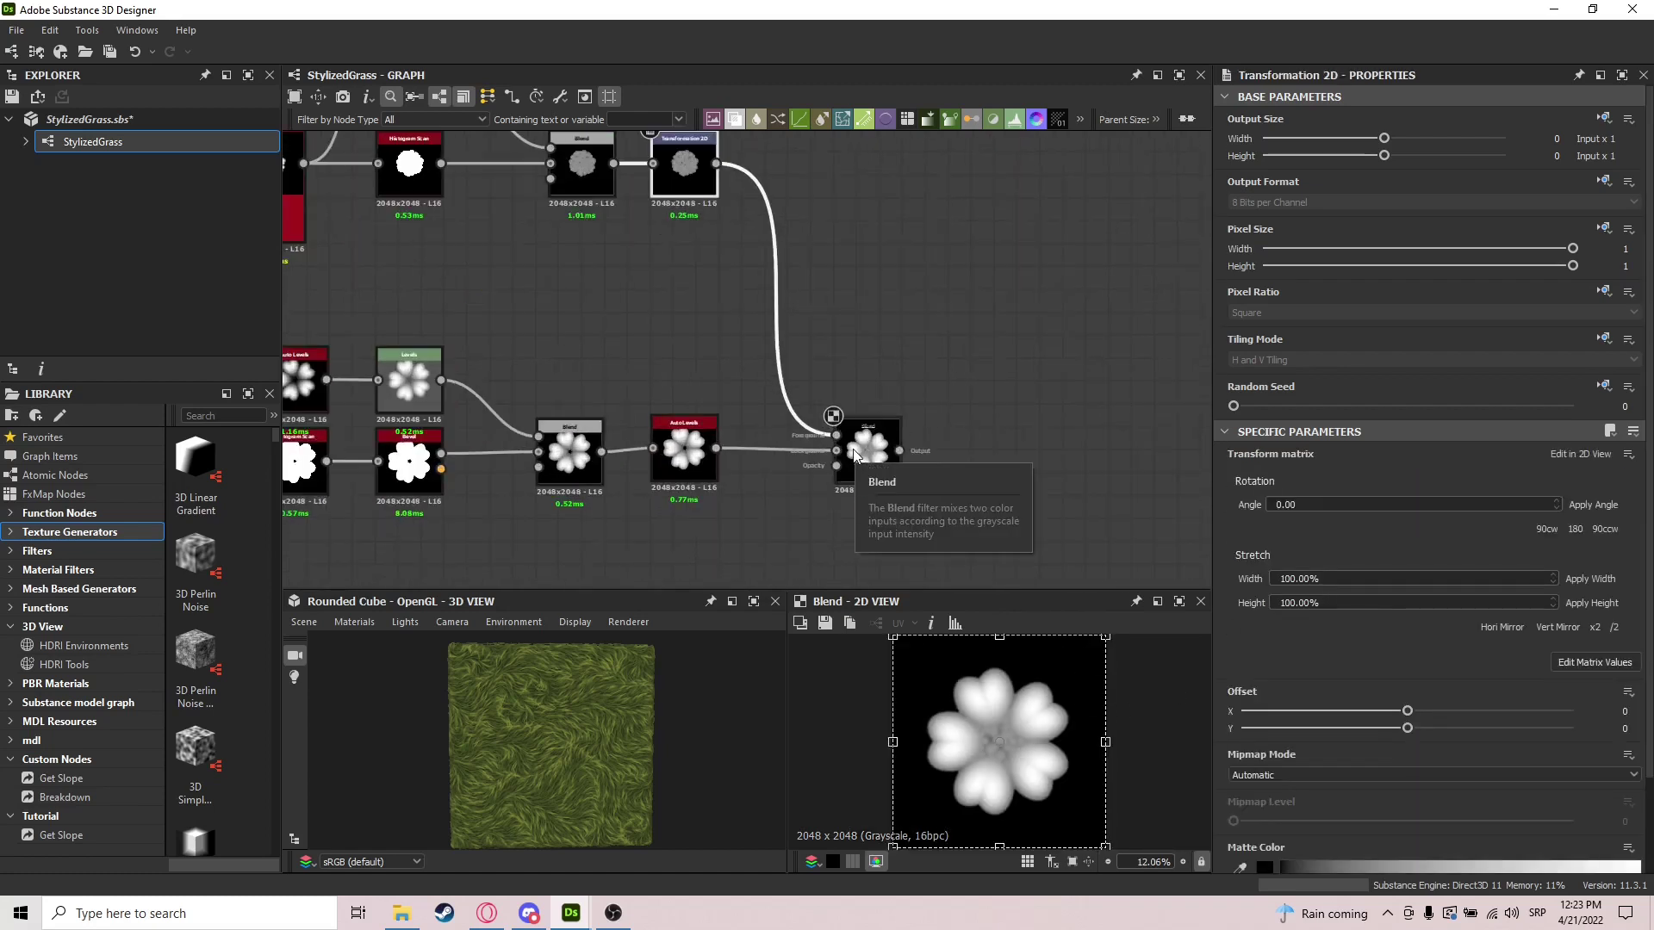
click(855, 454)
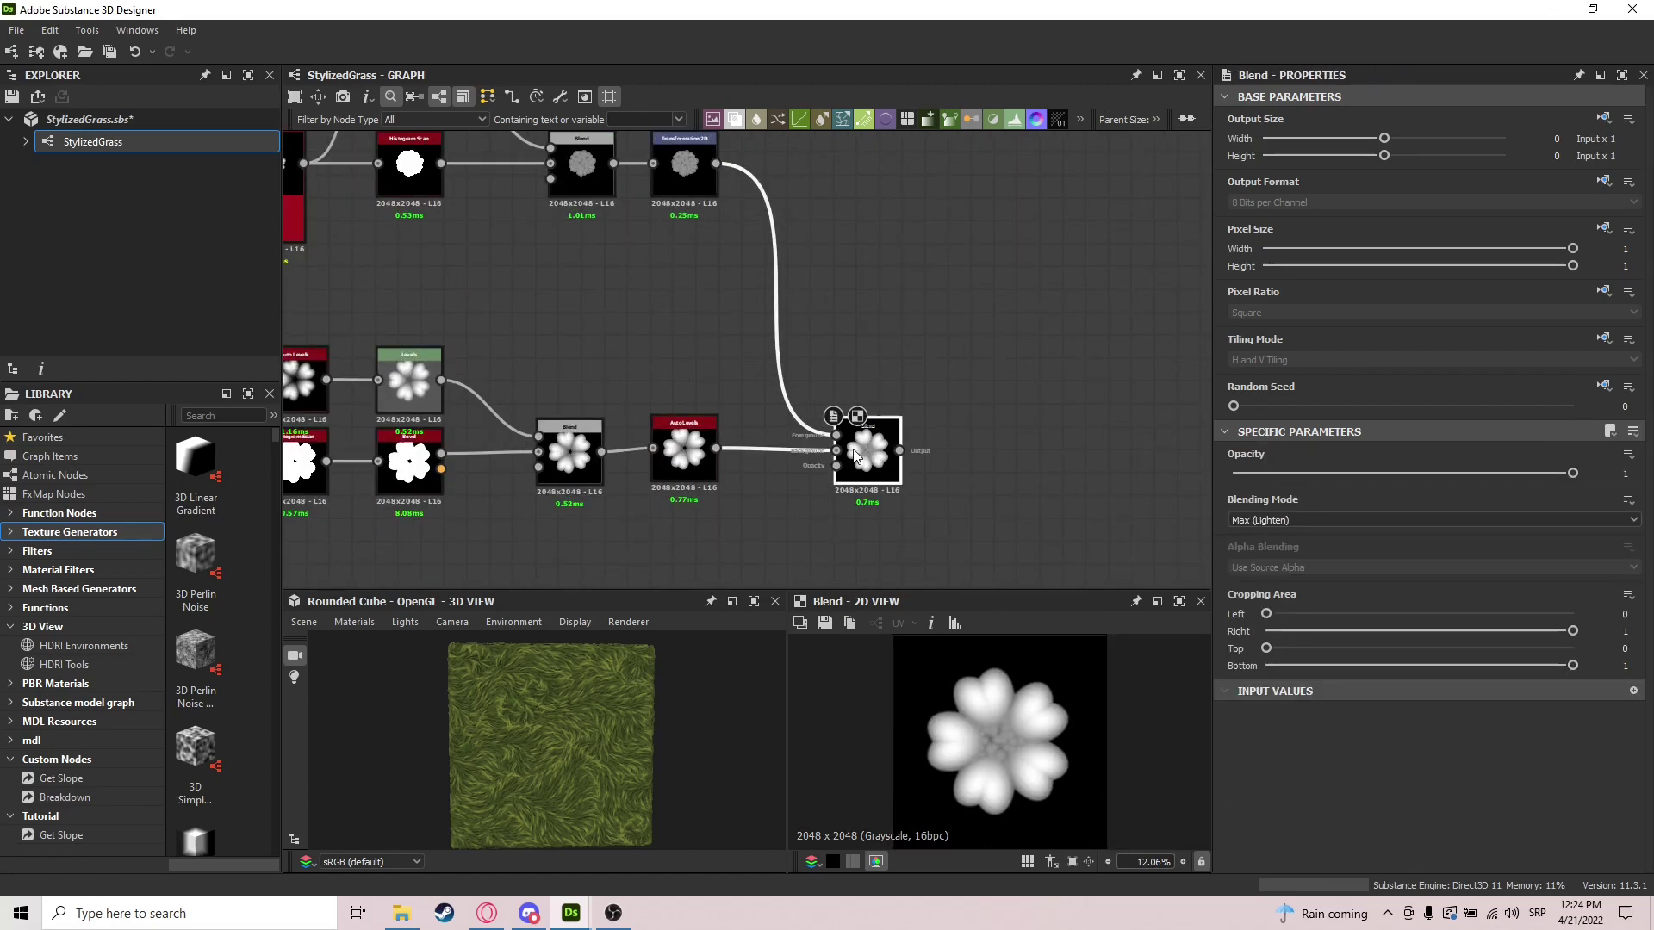
click(683, 141)
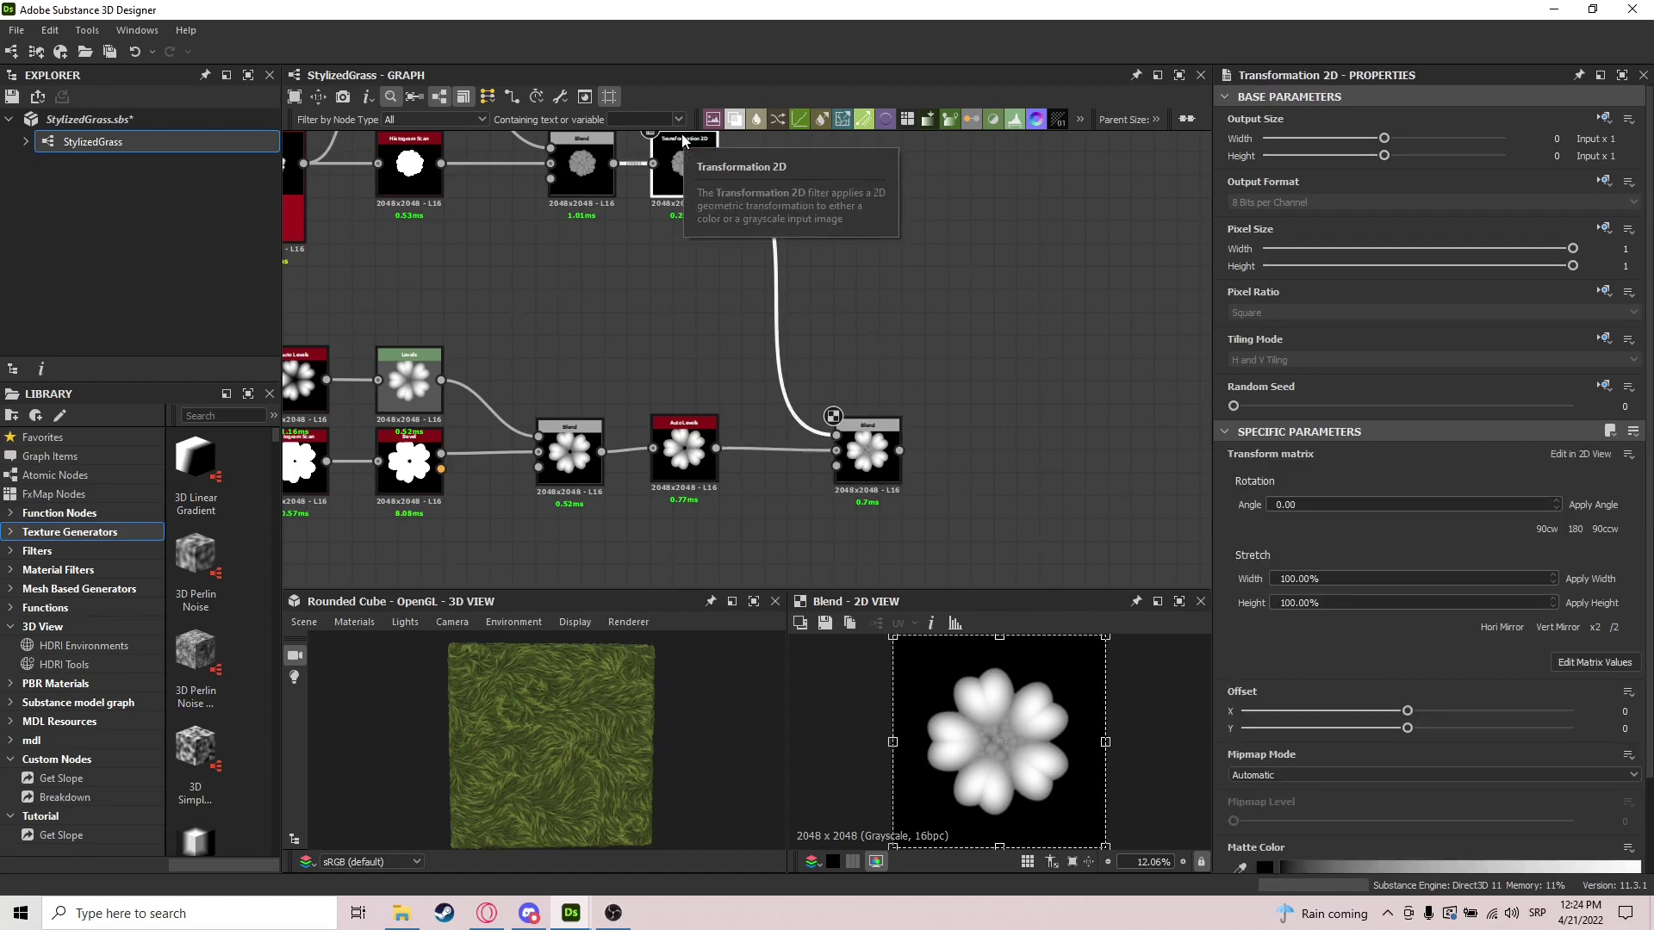
scroll(1317, 323, down, 1)
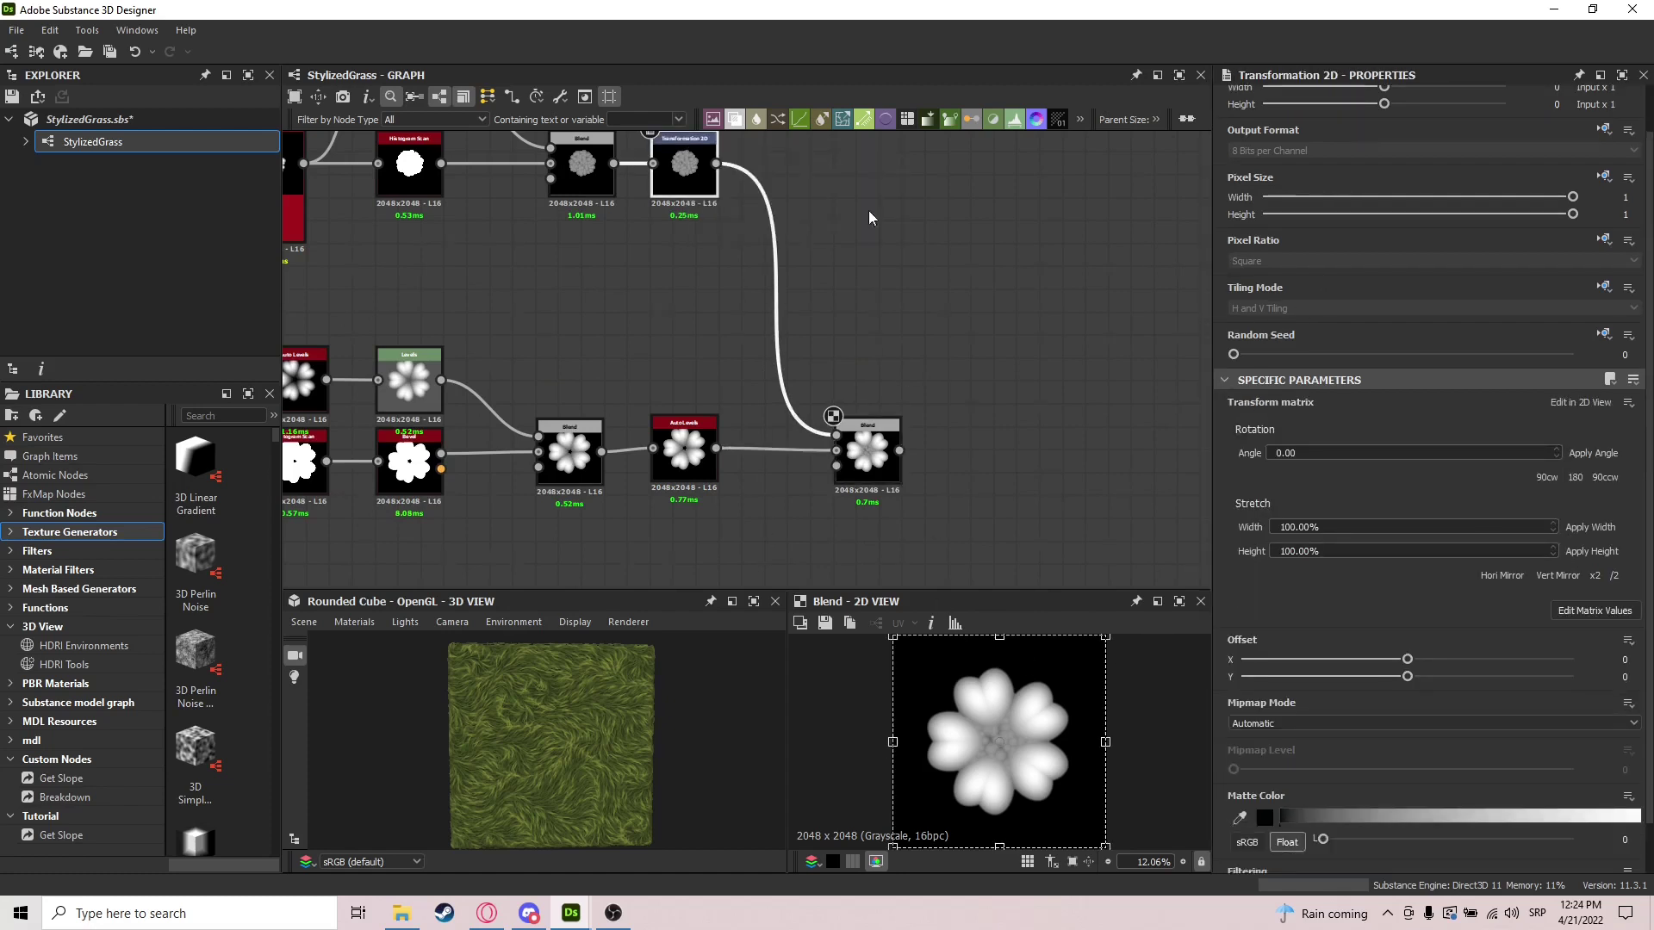
middle_drag(822, 212, 839, 335)
middle_drag(910, 381, 891, 317)
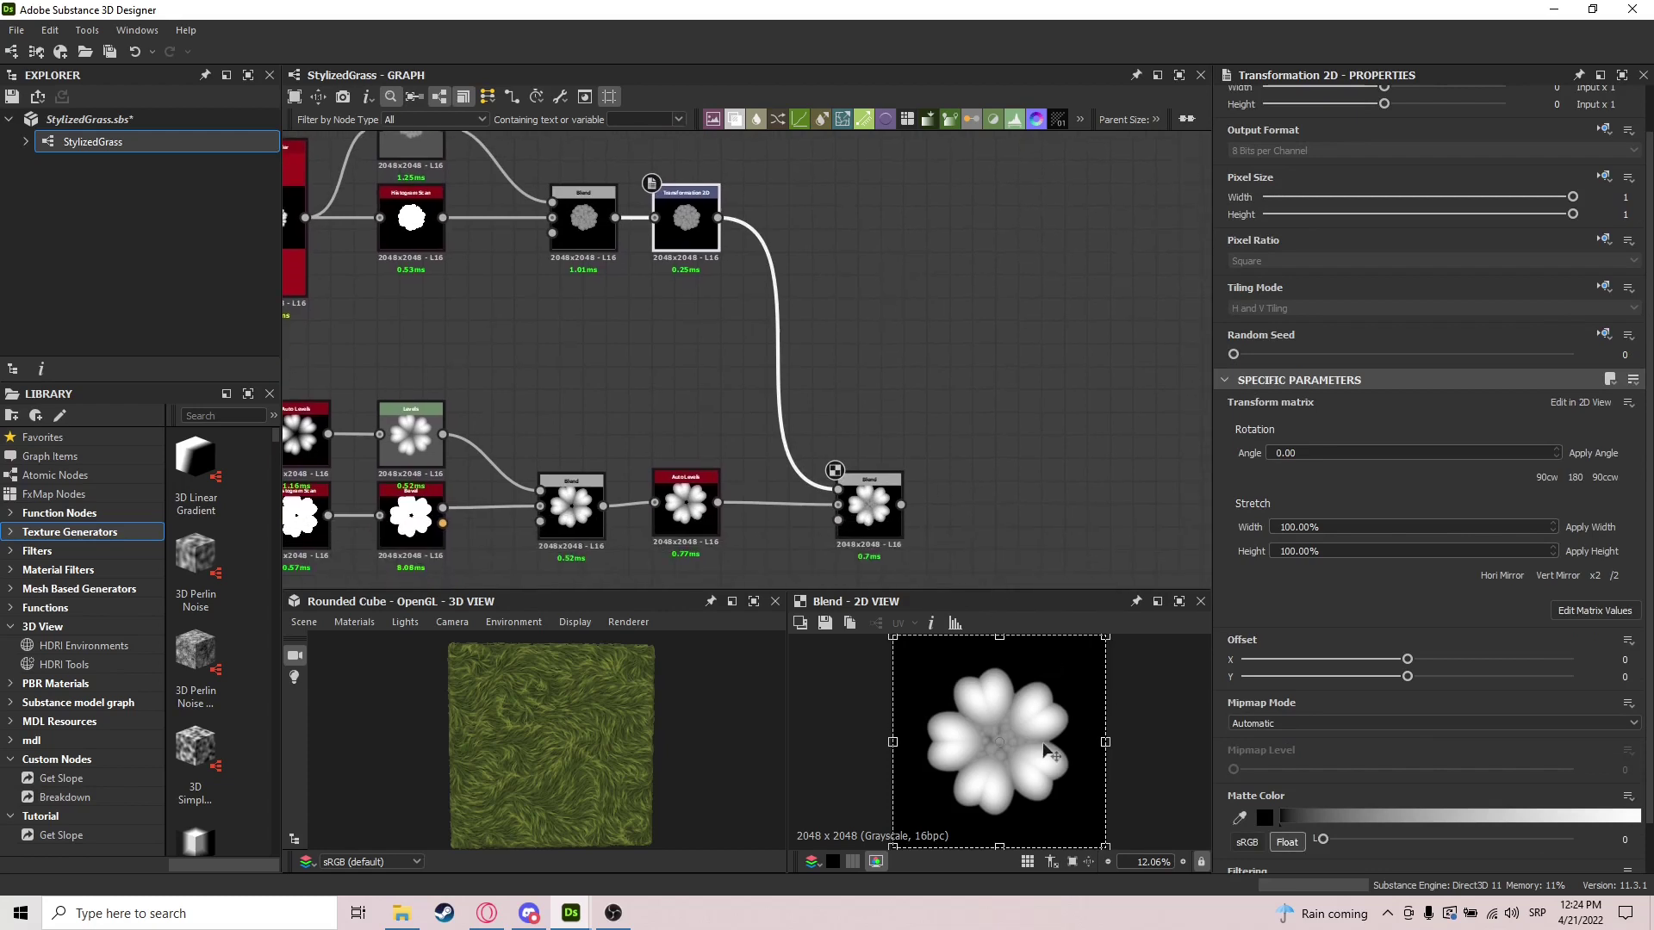
middle_drag(959, 551, 977, 494)
scroll(871, 443, up, 3)
Try shifting the flower center with its transform frame and reset the X and Y offsets to 0
drag(1015, 771, 969, 785)
click(1626, 660)
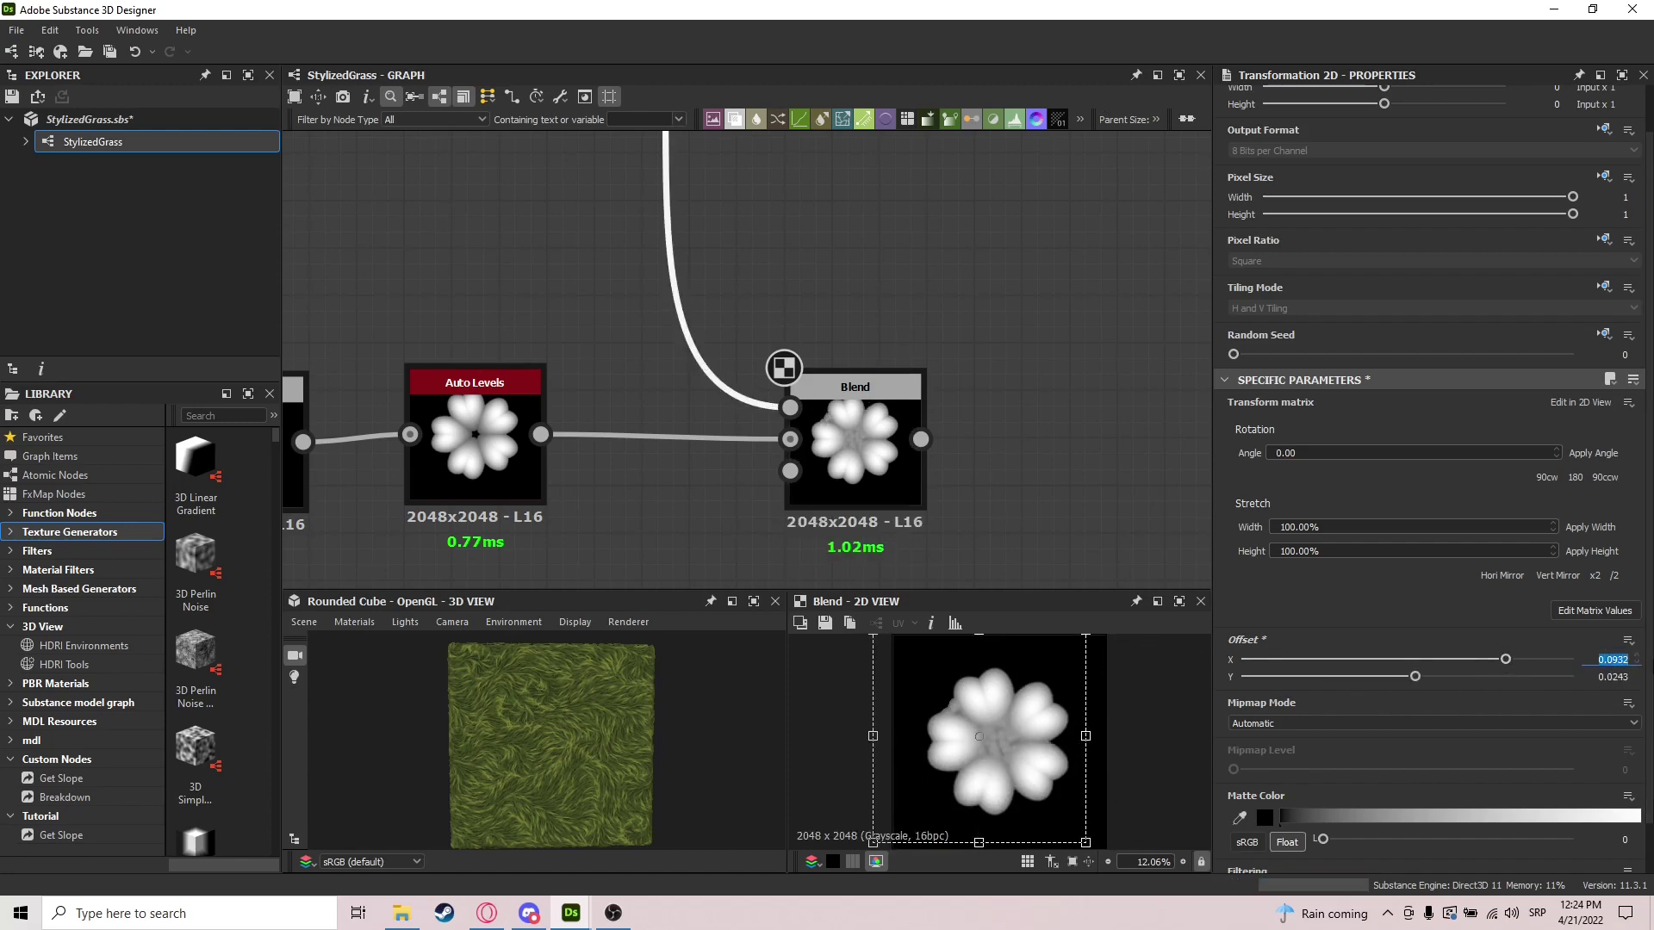
text(0)
key(Tab)
text(0)
key(Return)
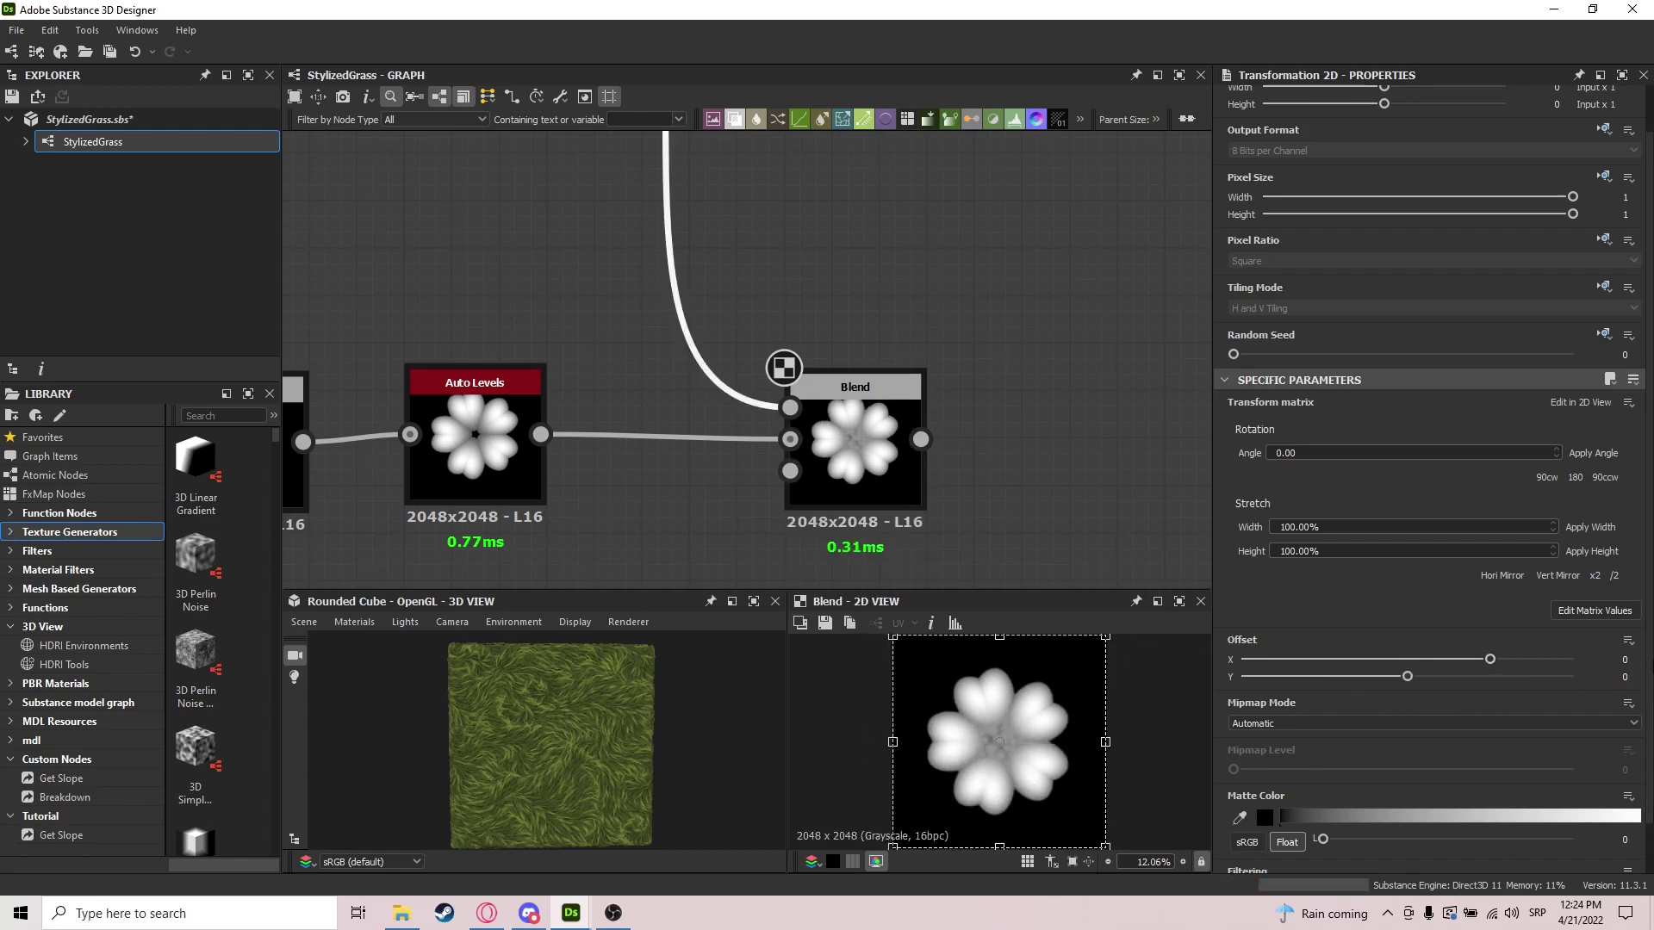
Shrink the flower center from a corner of its transform frame and recenter it with X and Y offsets of 0
click(1627, 641)
click(1627, 642)
scroll(920, 818, down, 2)
drag(920, 819, 990, 750)
click(1619, 660)
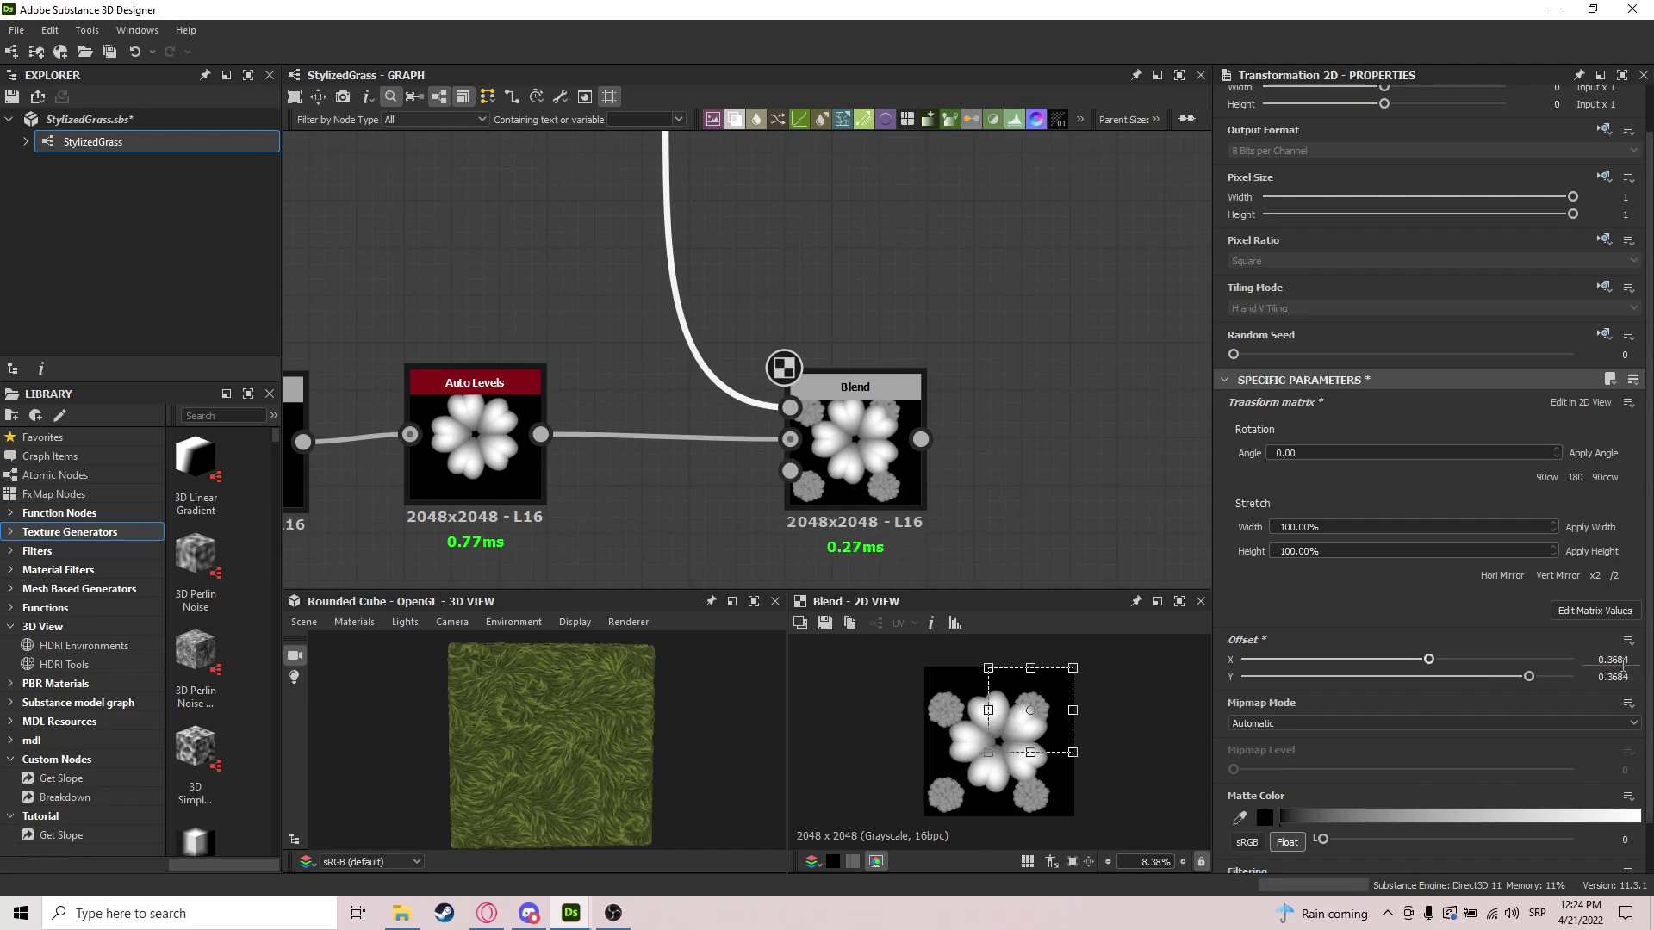
text(0.5)
key(Return)
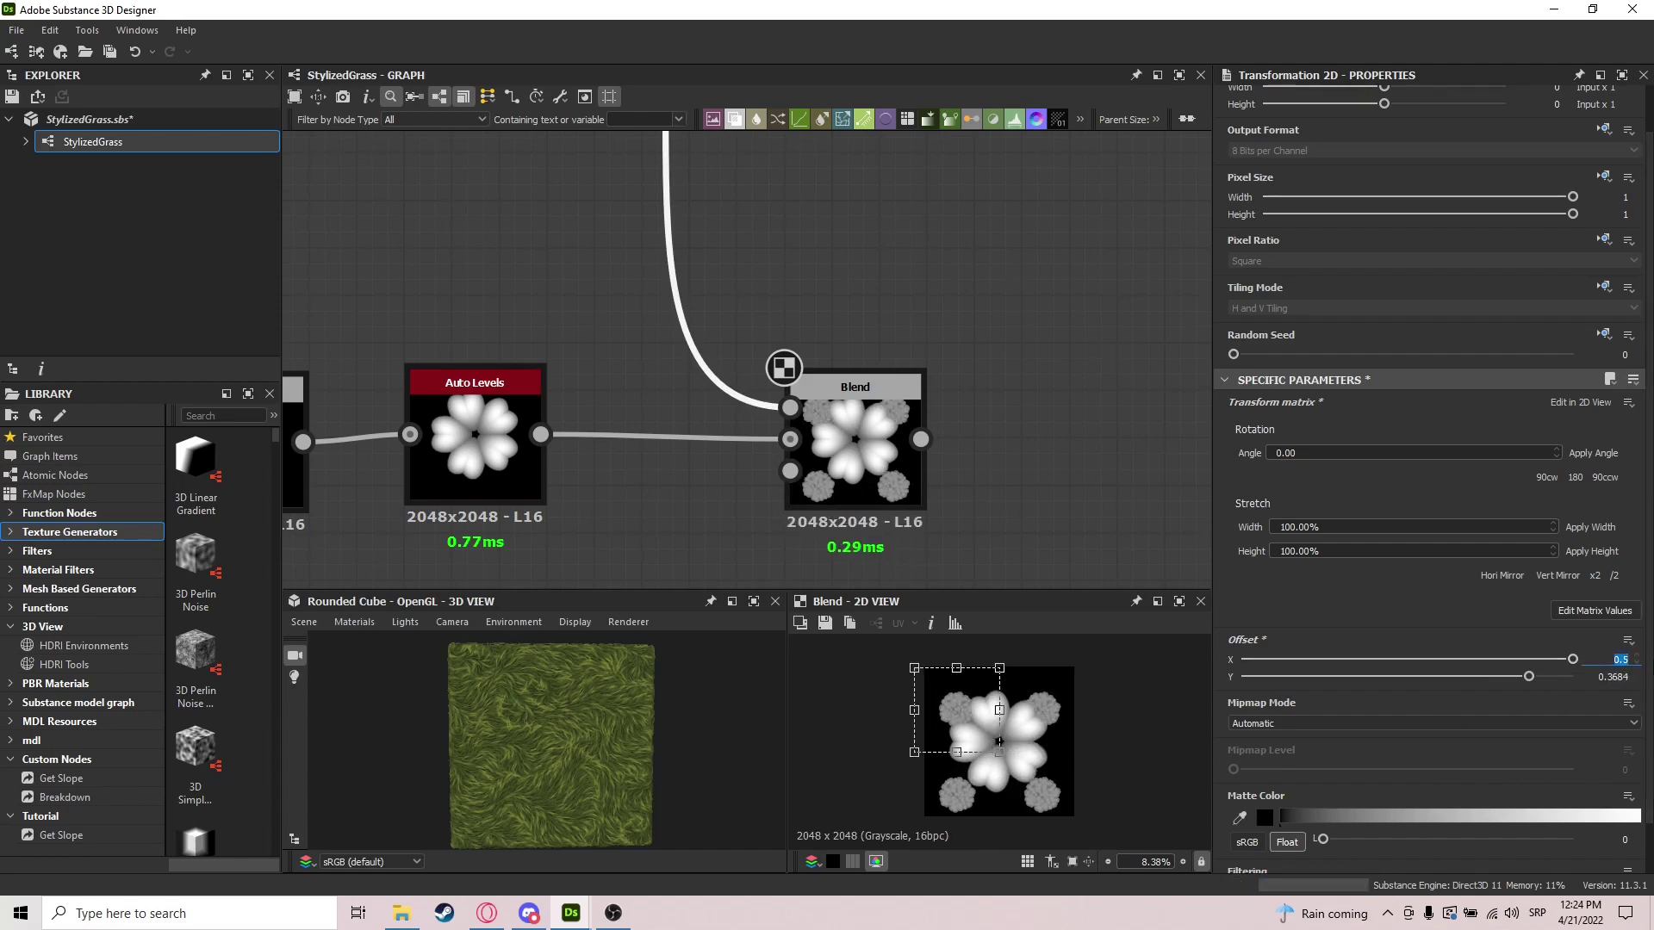
text(0)
key(Tab)
text(0)
key(Return)
scroll(1013, 741, up, 6)
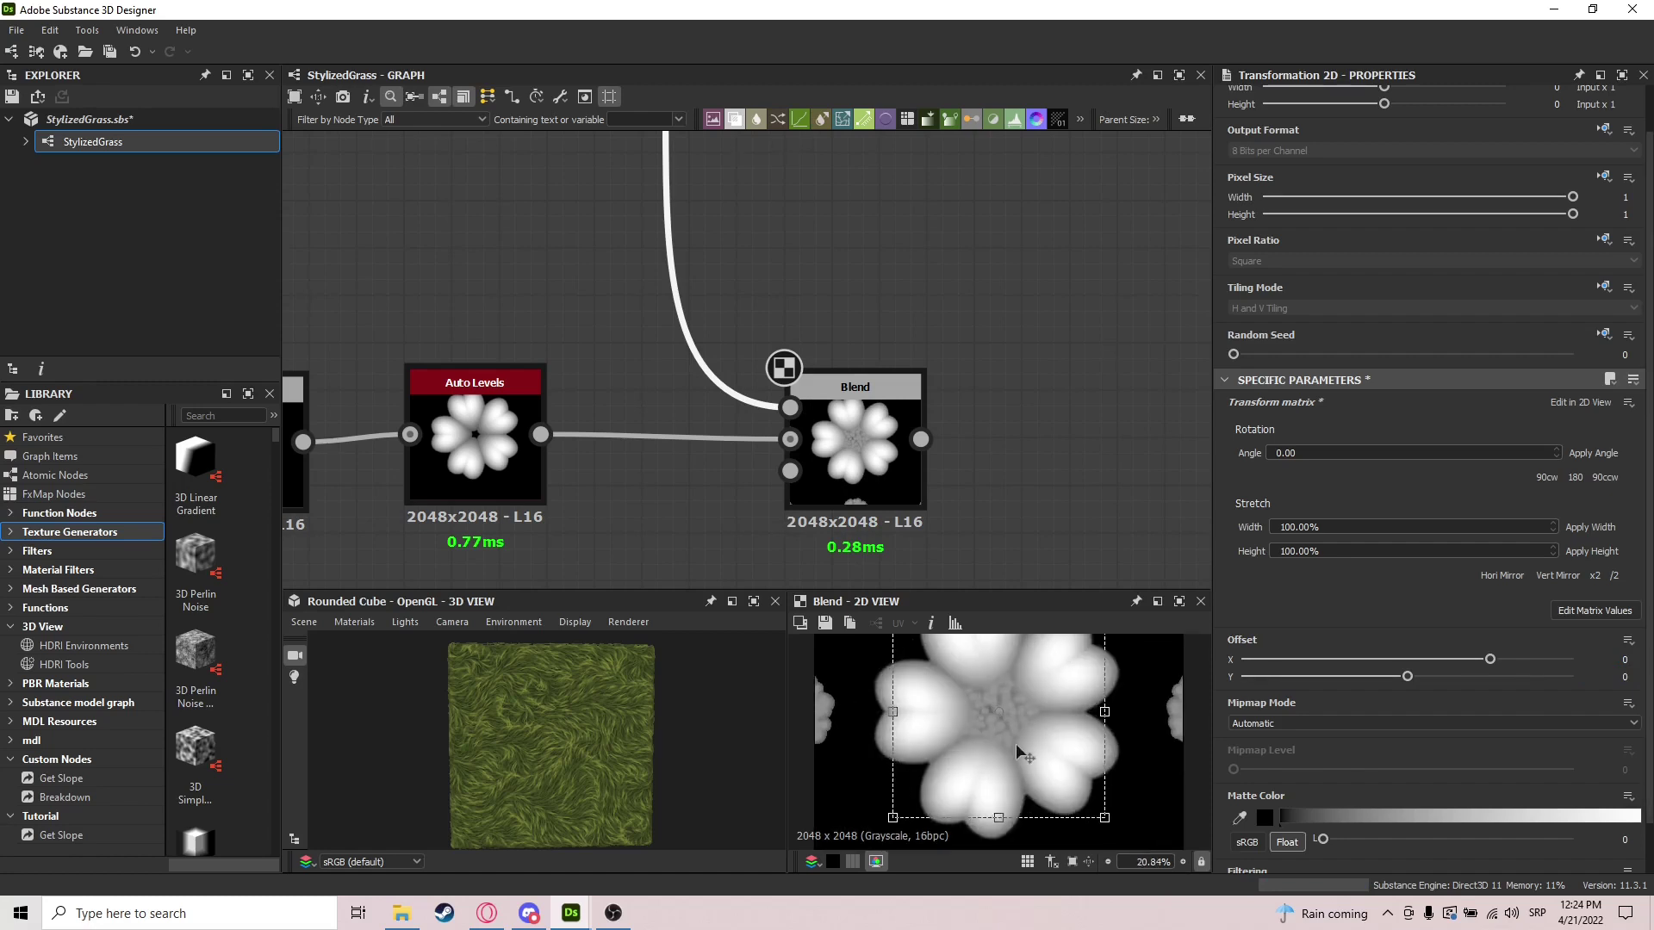
Make the Transformation 2D node's Tiling Mode Absolute and set it to No Tiling
scroll(1005, 734, down, 4)
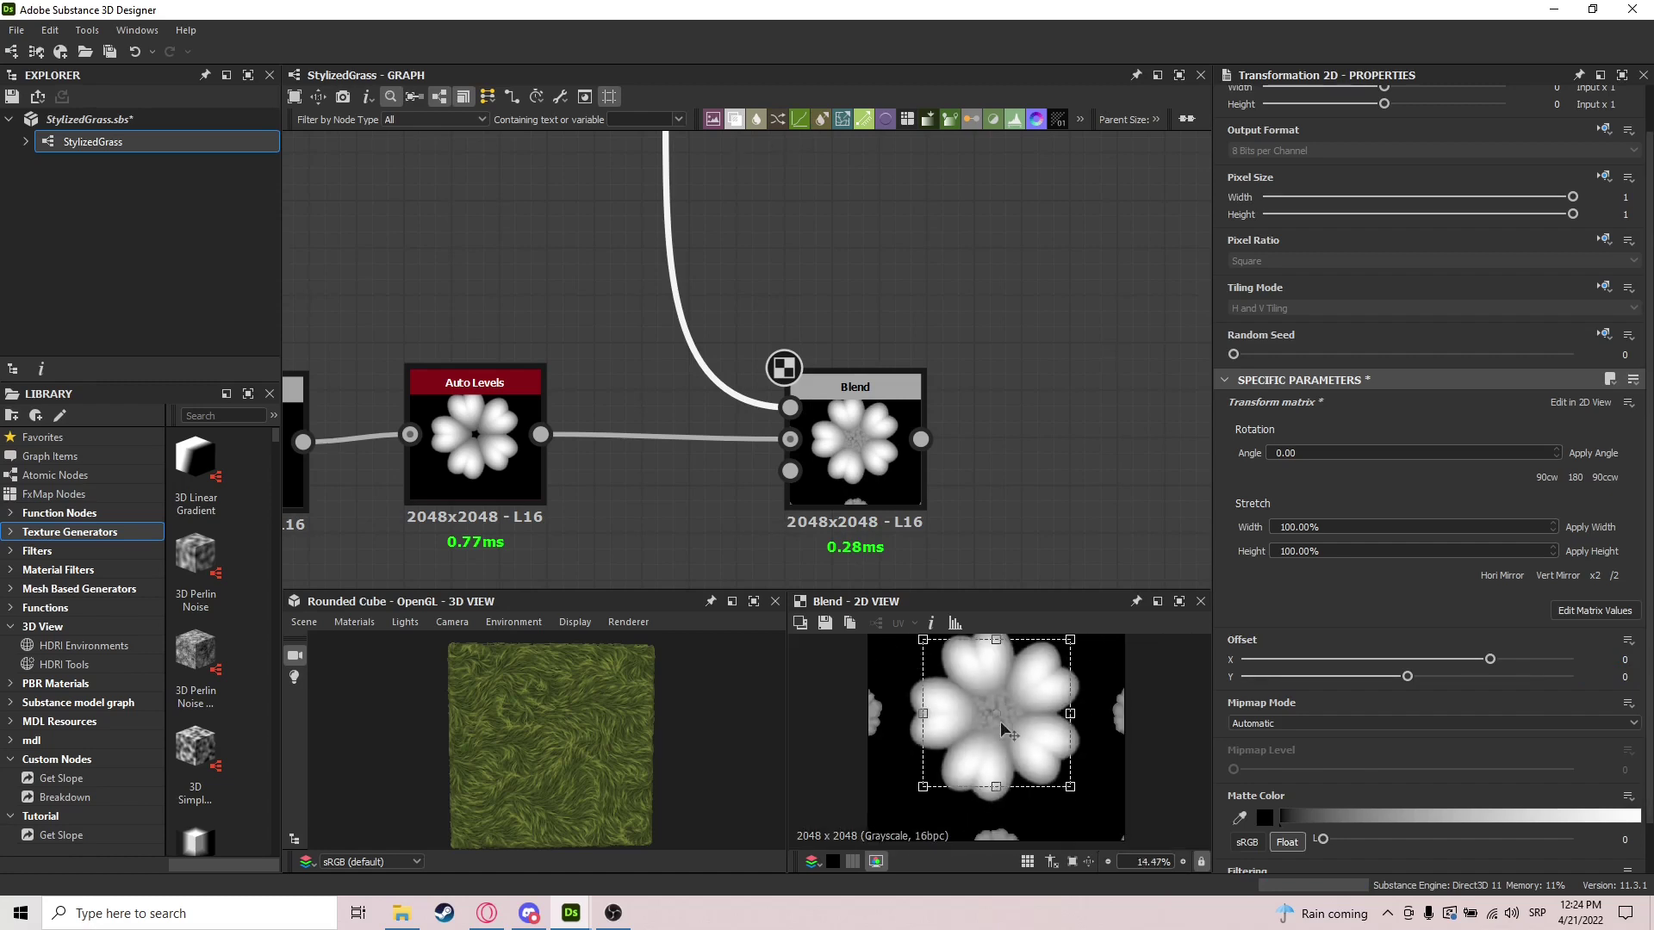
scroll(1174, 686, down, 3)
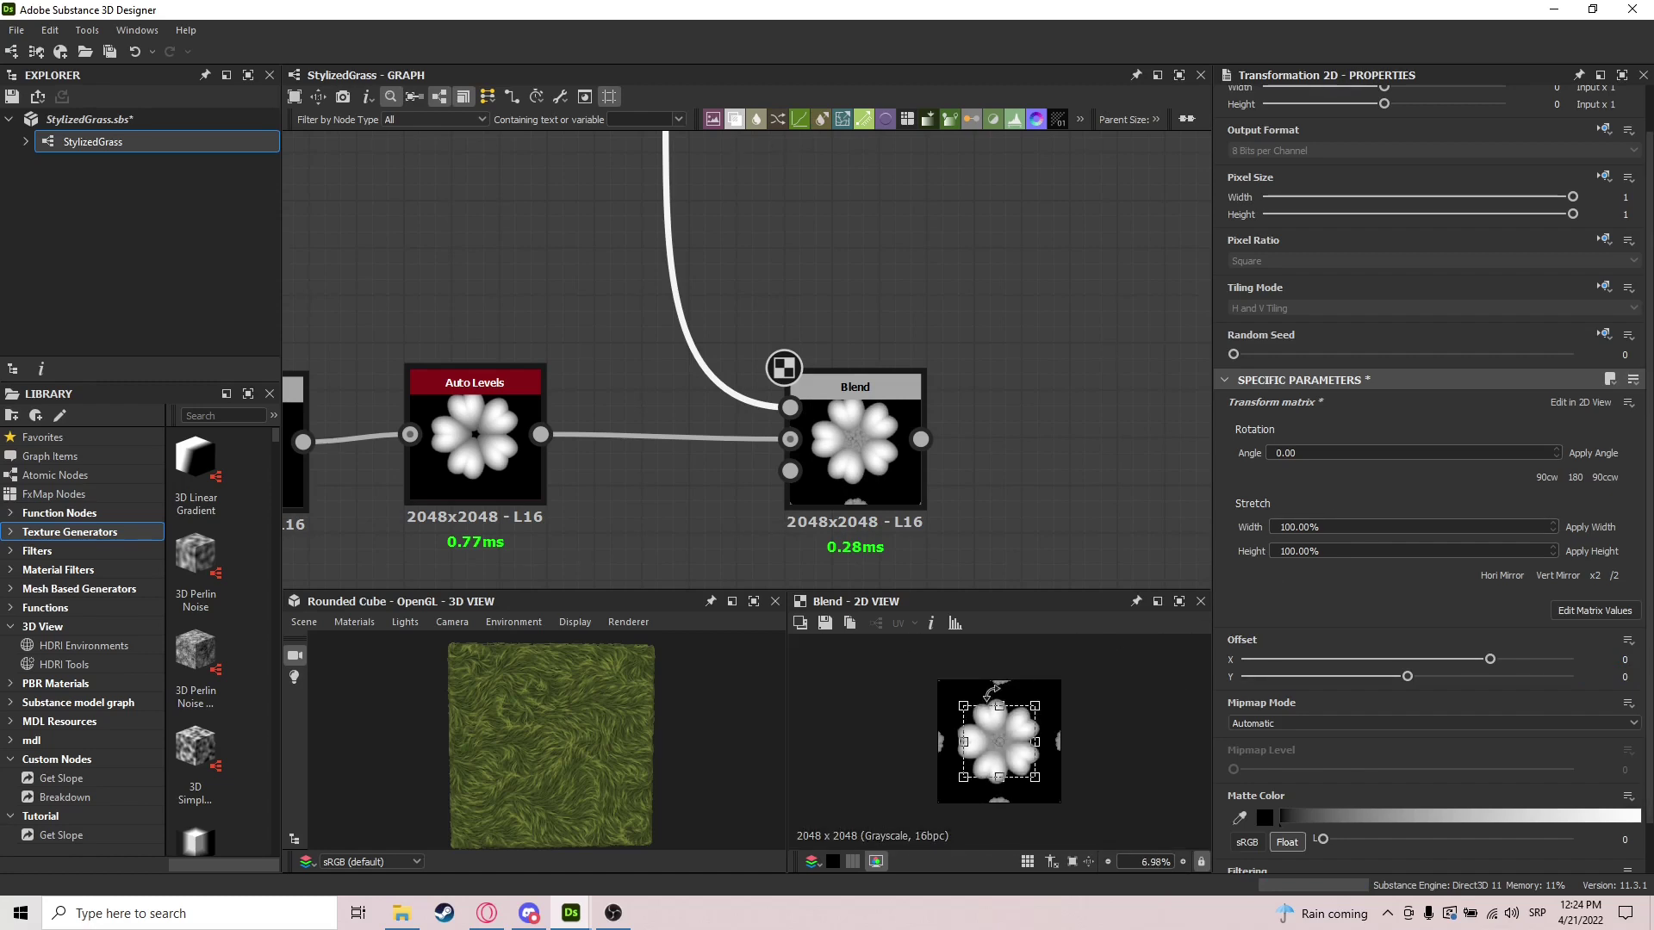
click(1603, 289)
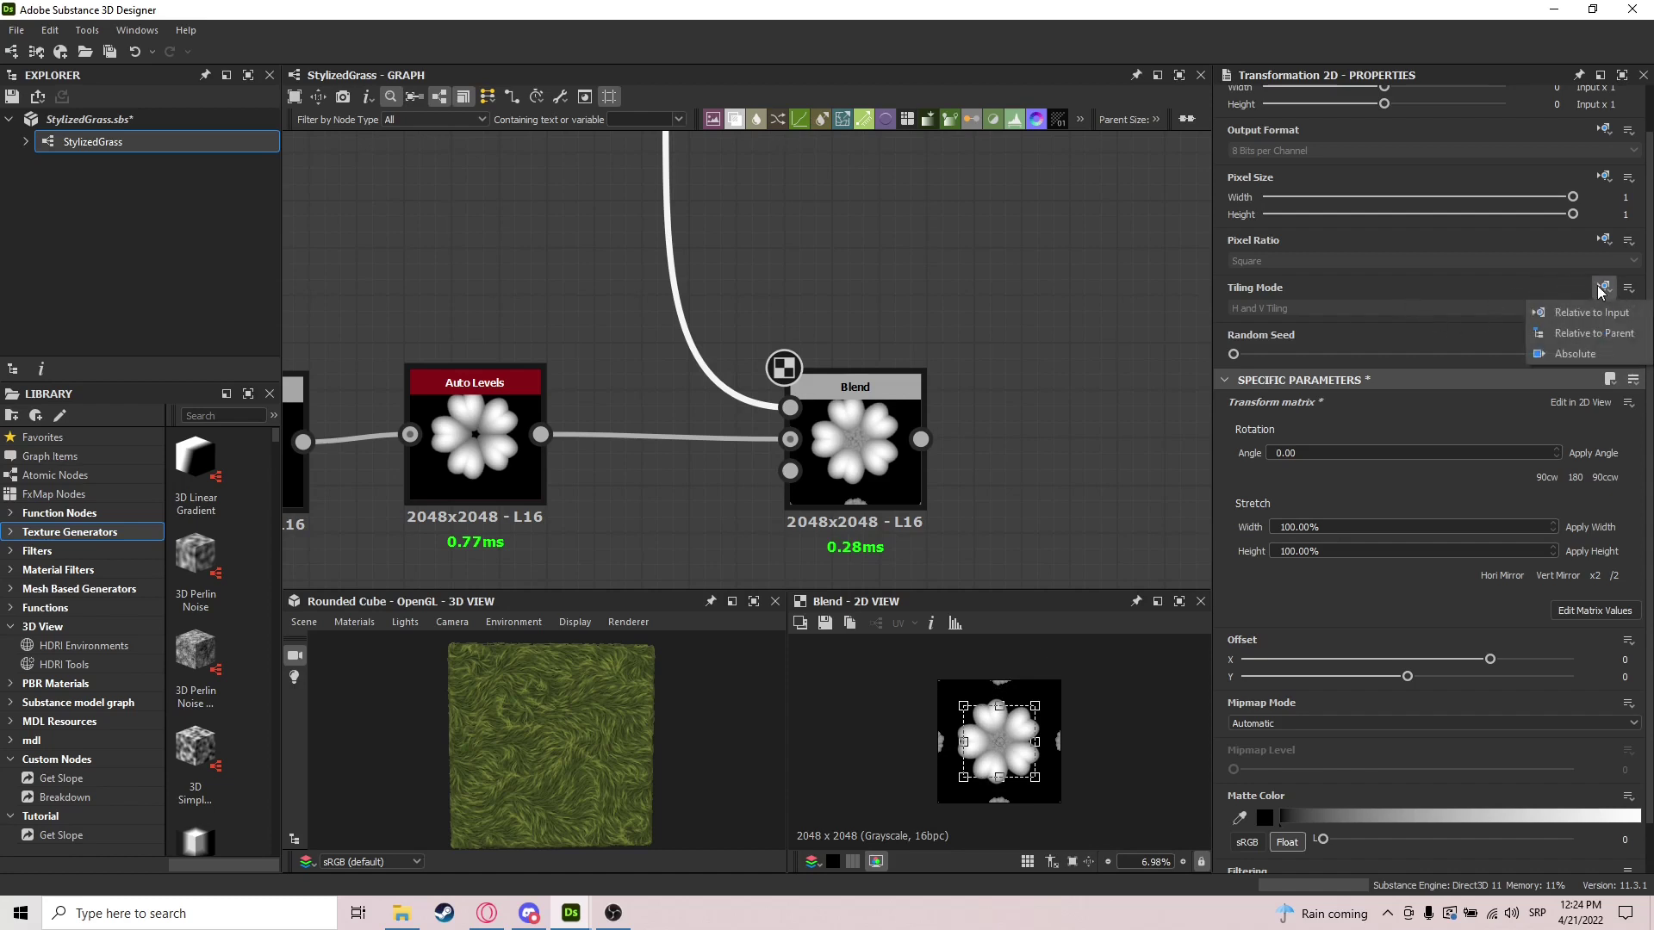
click(1582, 354)
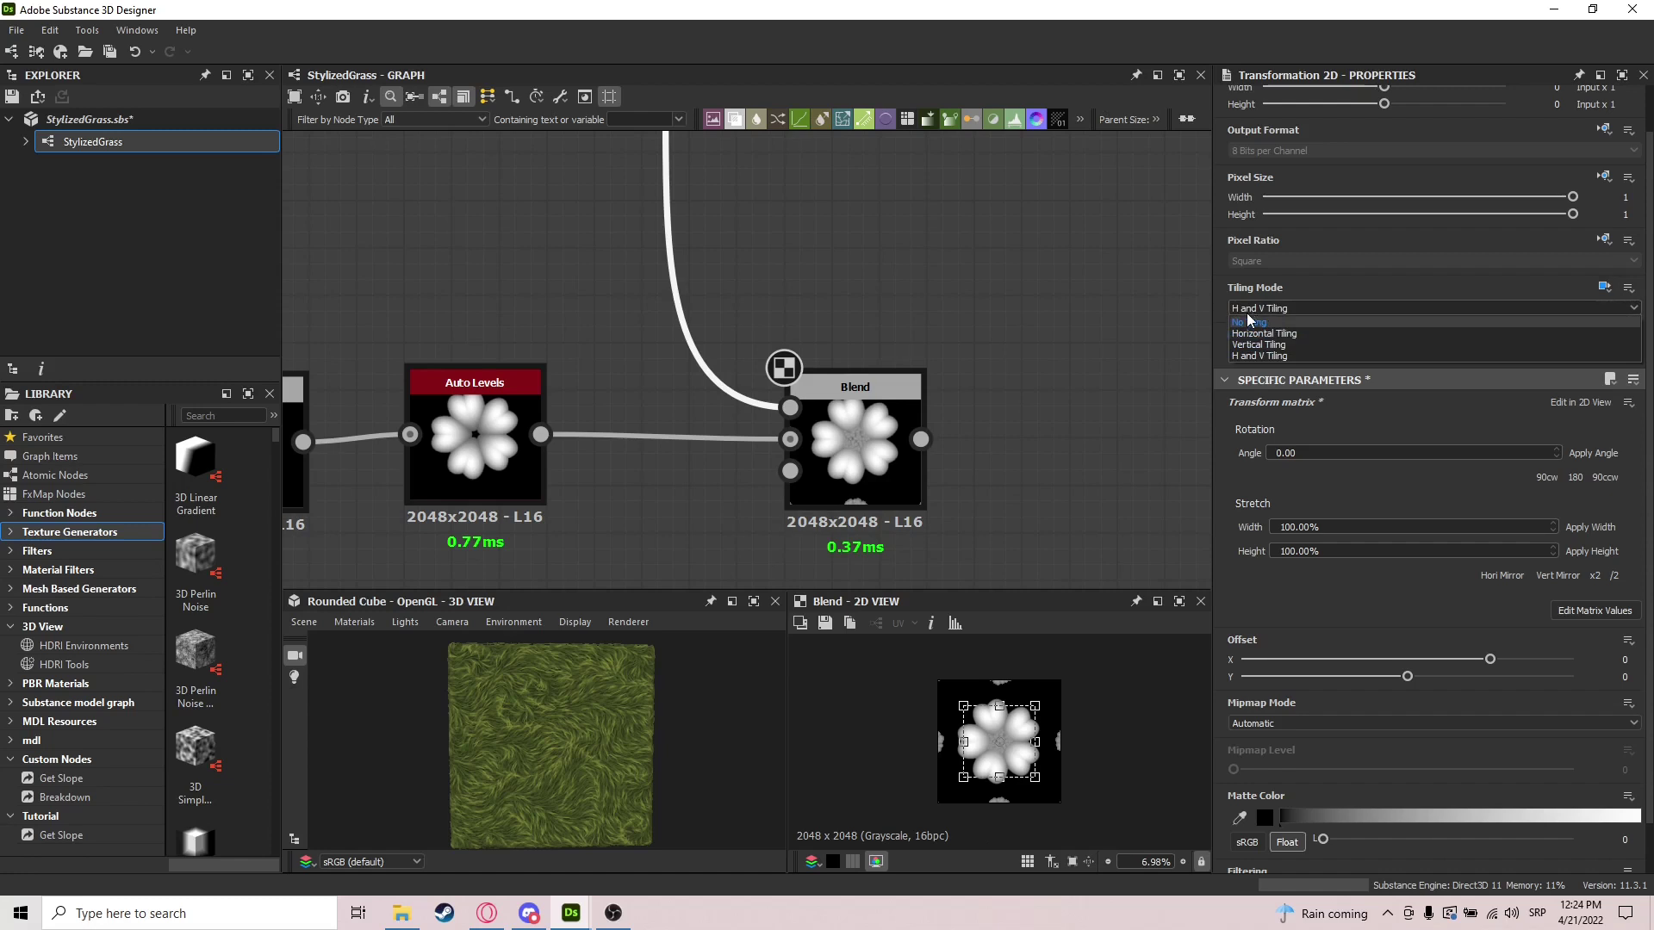
click(1247, 318)
click(1304, 312)
click(1263, 324)
Shrink the flower center further with its transform frame and bring its X and Y offsets back to 0
scroll(1042, 700, up, 4)
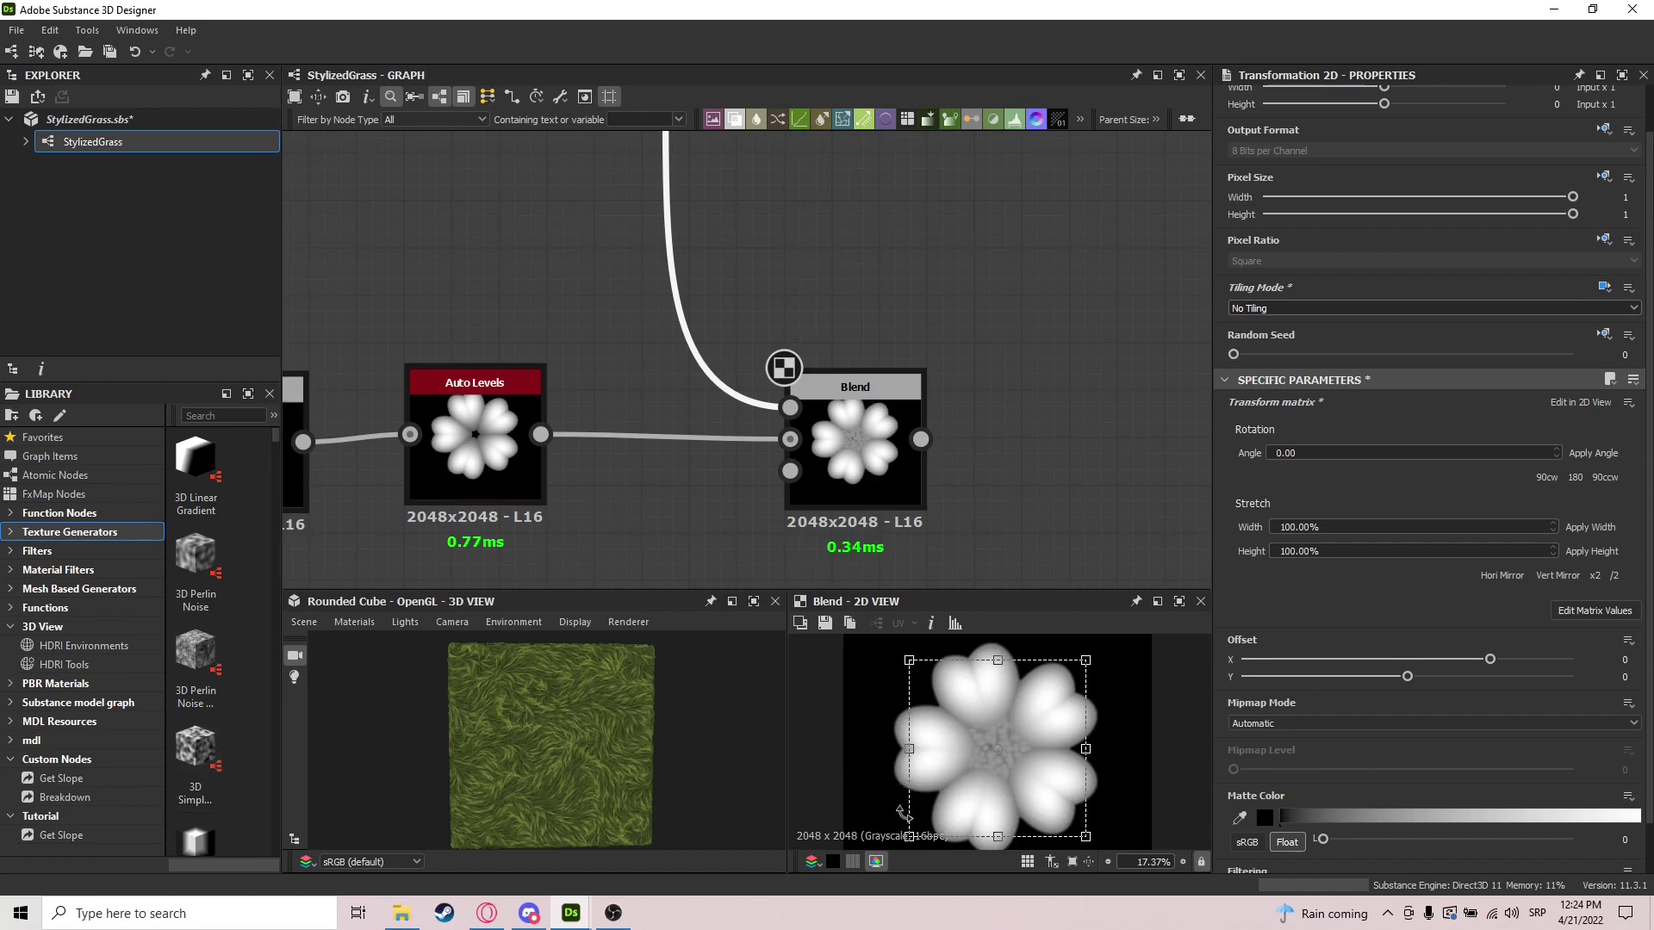
drag(910, 841, 968, 778)
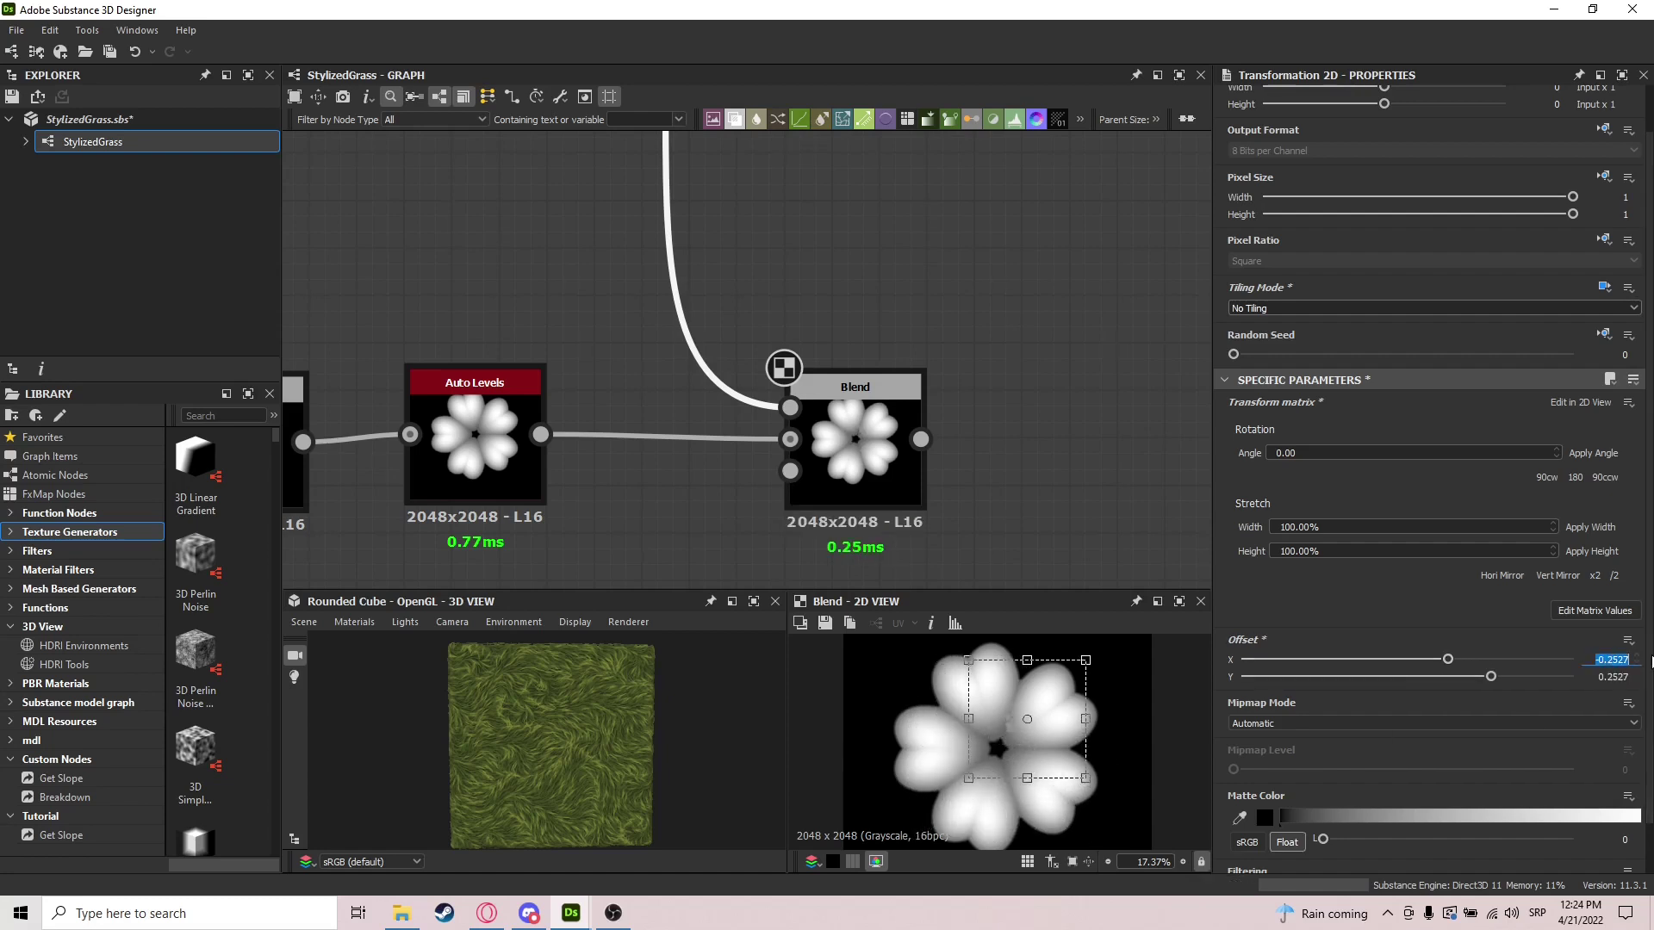
key(ctrl+z)
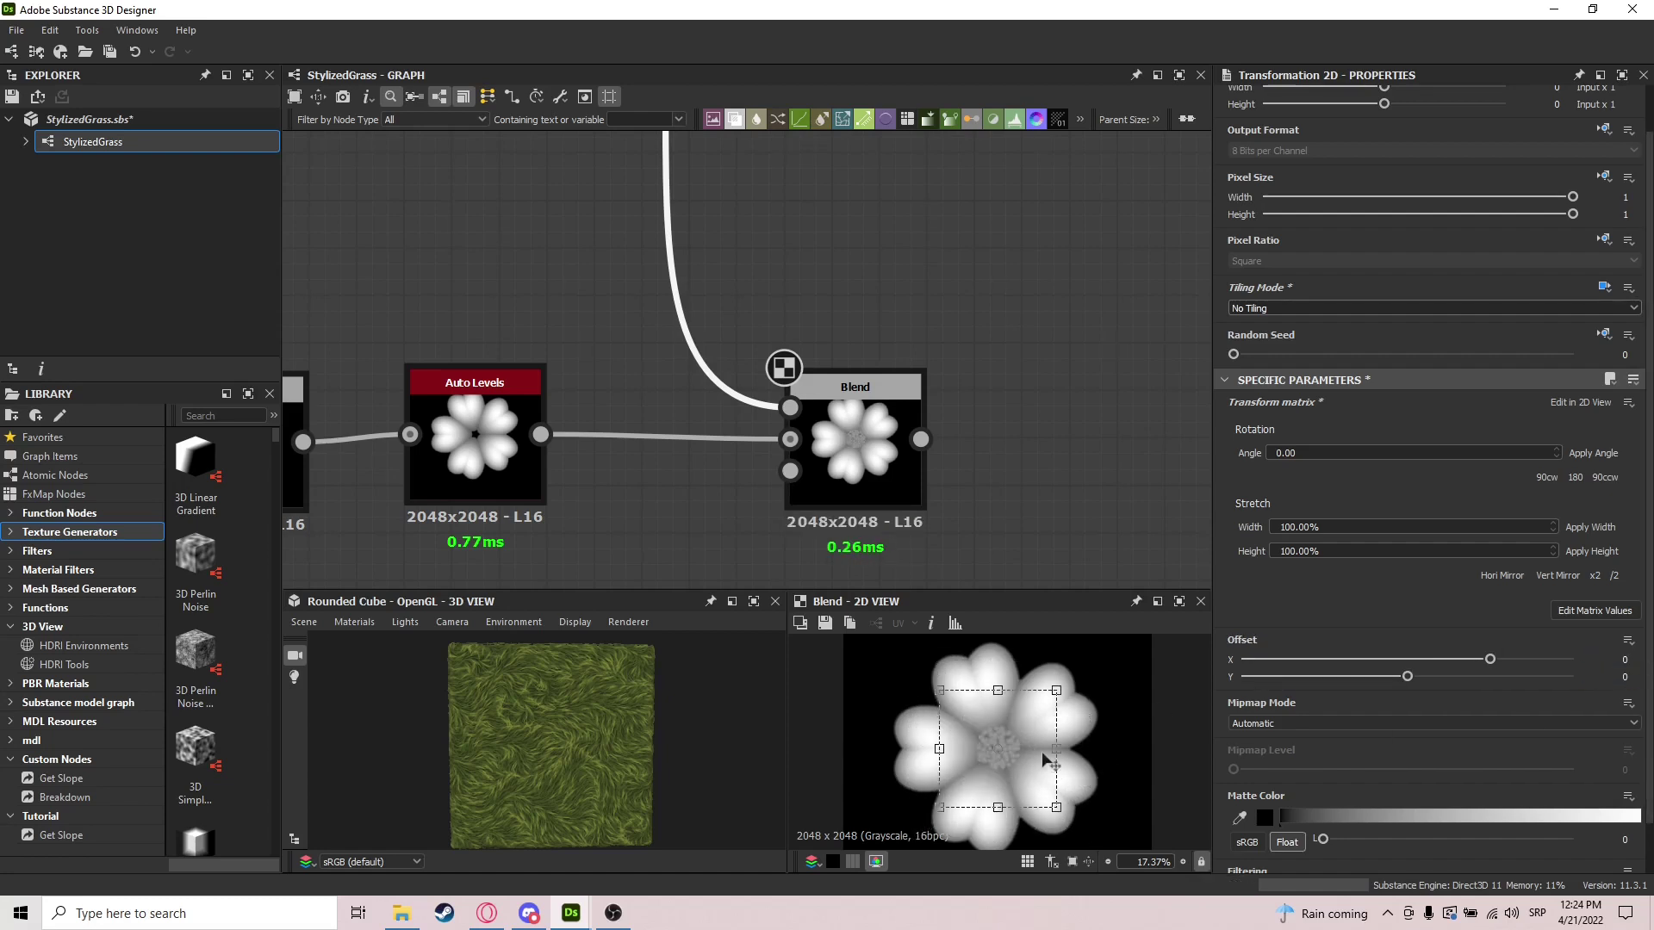
scroll(991, 746, up, 4)
scroll(991, 746, down, 6)
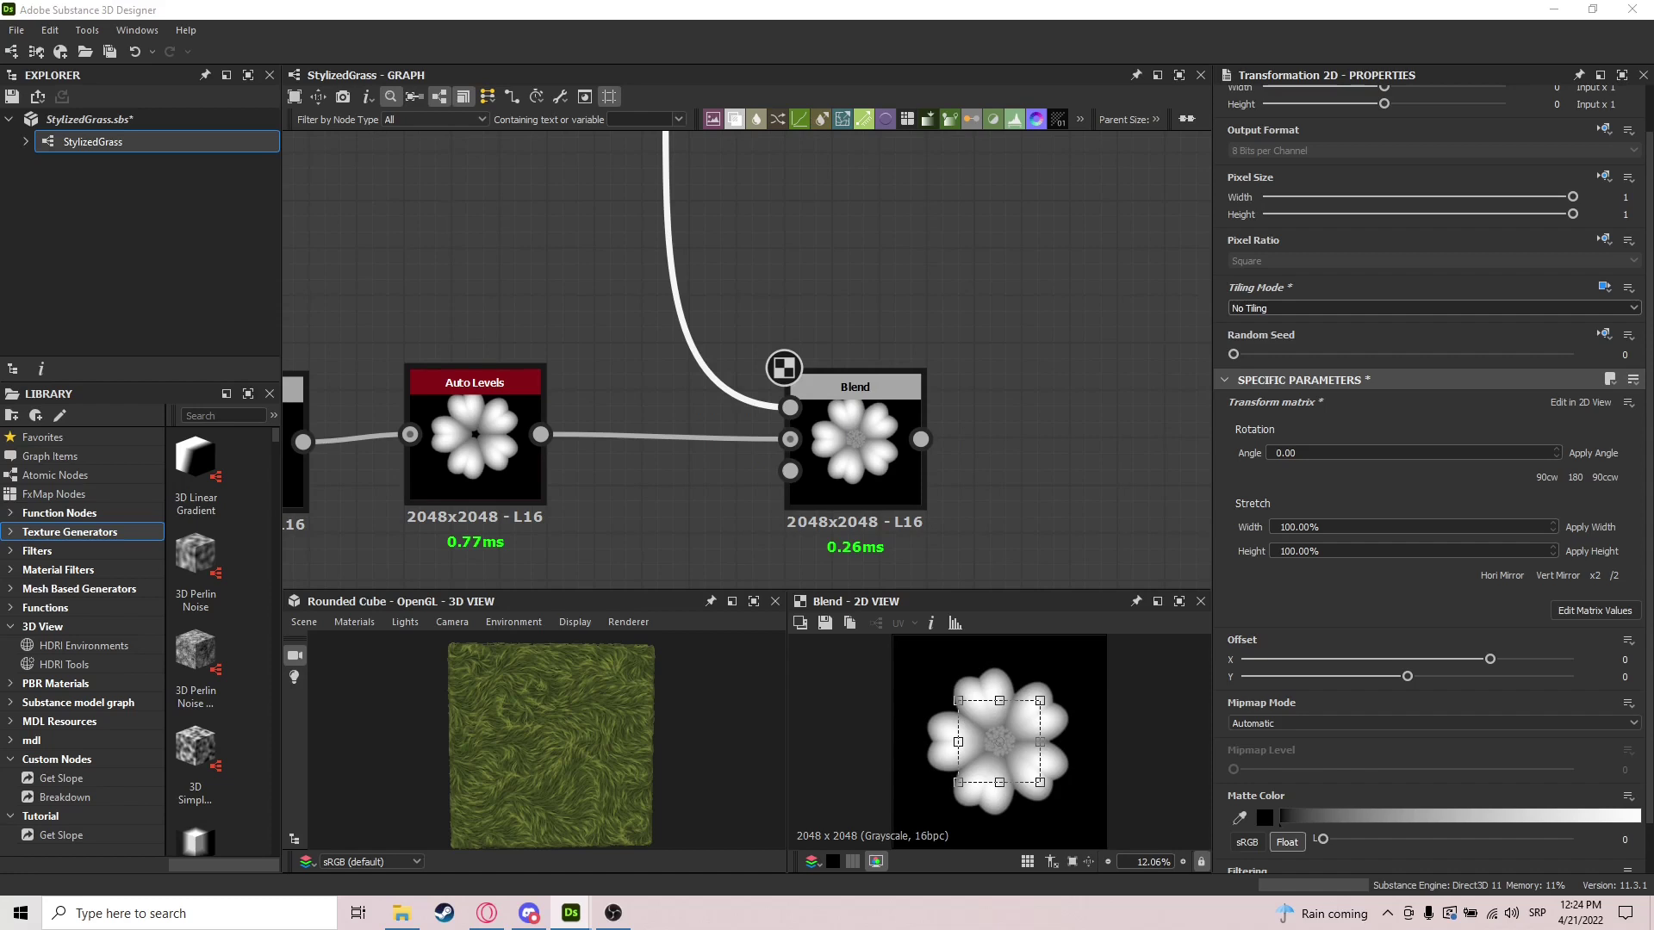
scroll(870, 442, down, 2)
Add a Height Blend node from the Transformation 2D output and place it above the final flower Blend
click(870, 442)
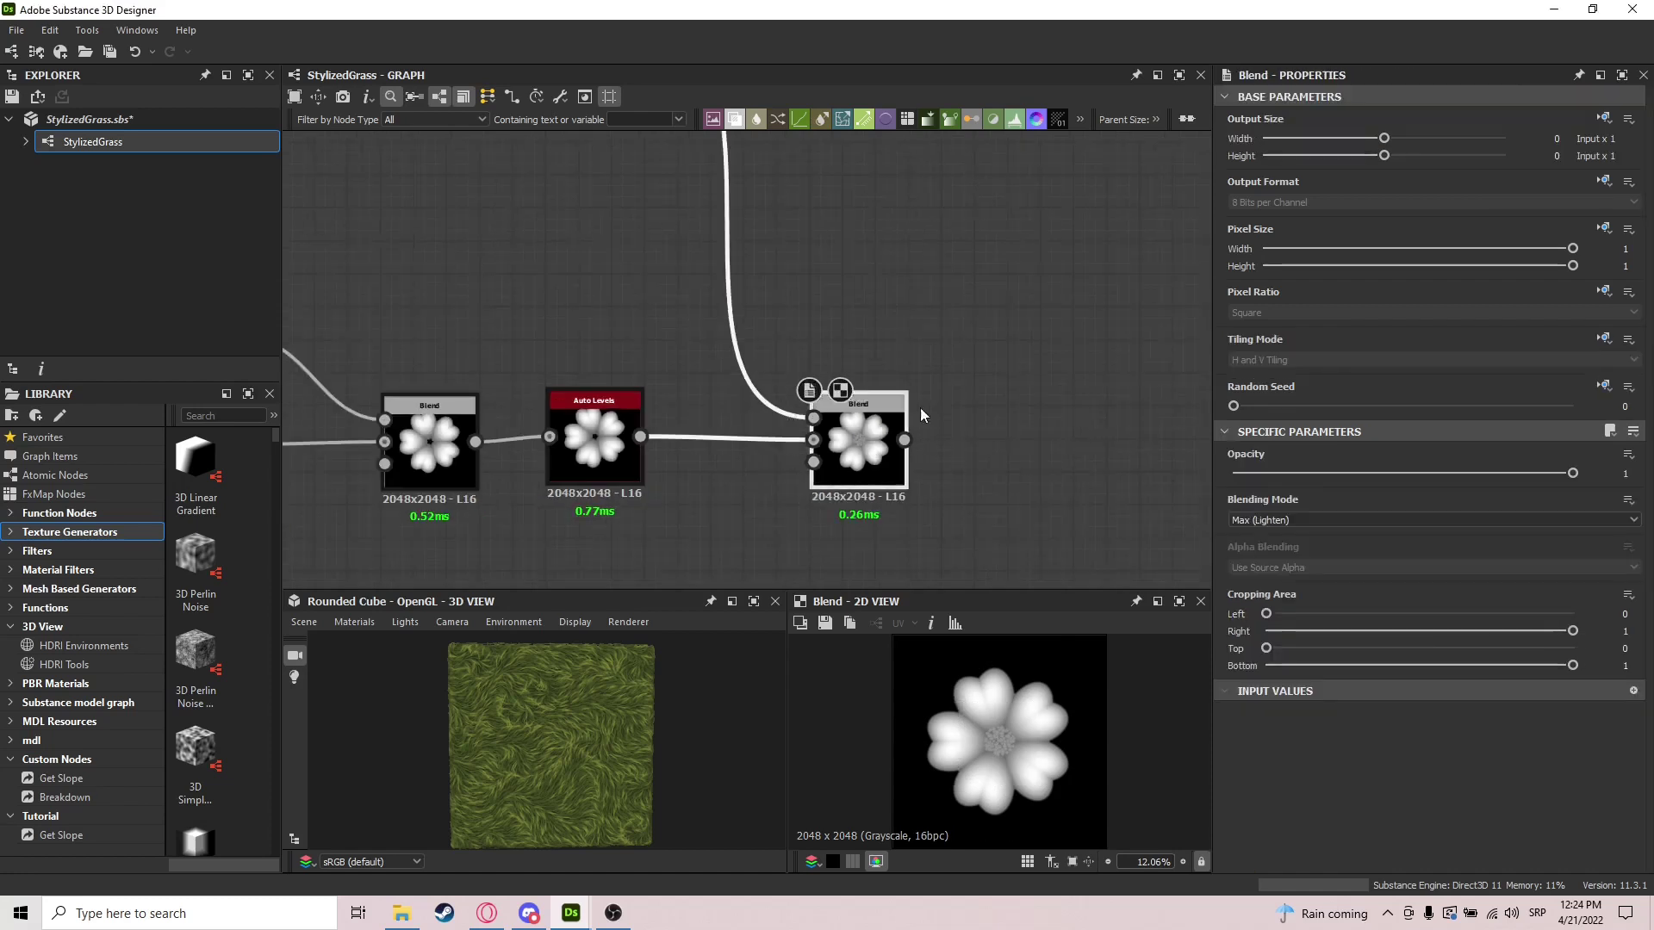
scroll(920, 406, down, 3)
middle_drag(903, 290, 854, 364)
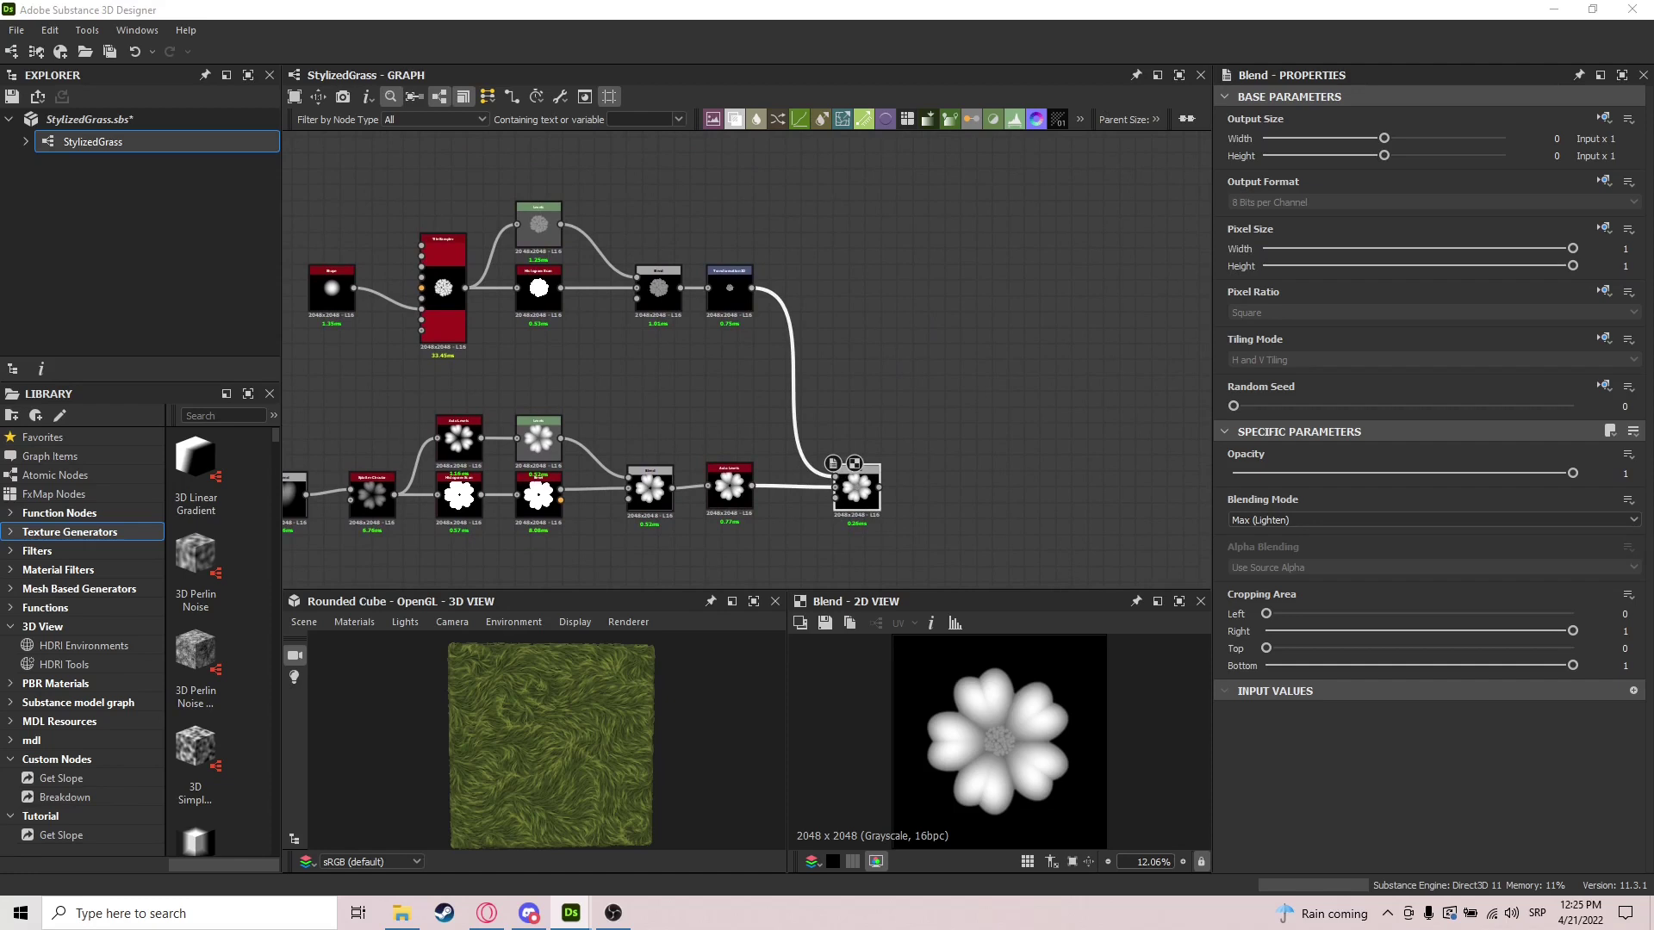
scroll(771, 273, up, 3)
drag(733, 302, 853, 288)
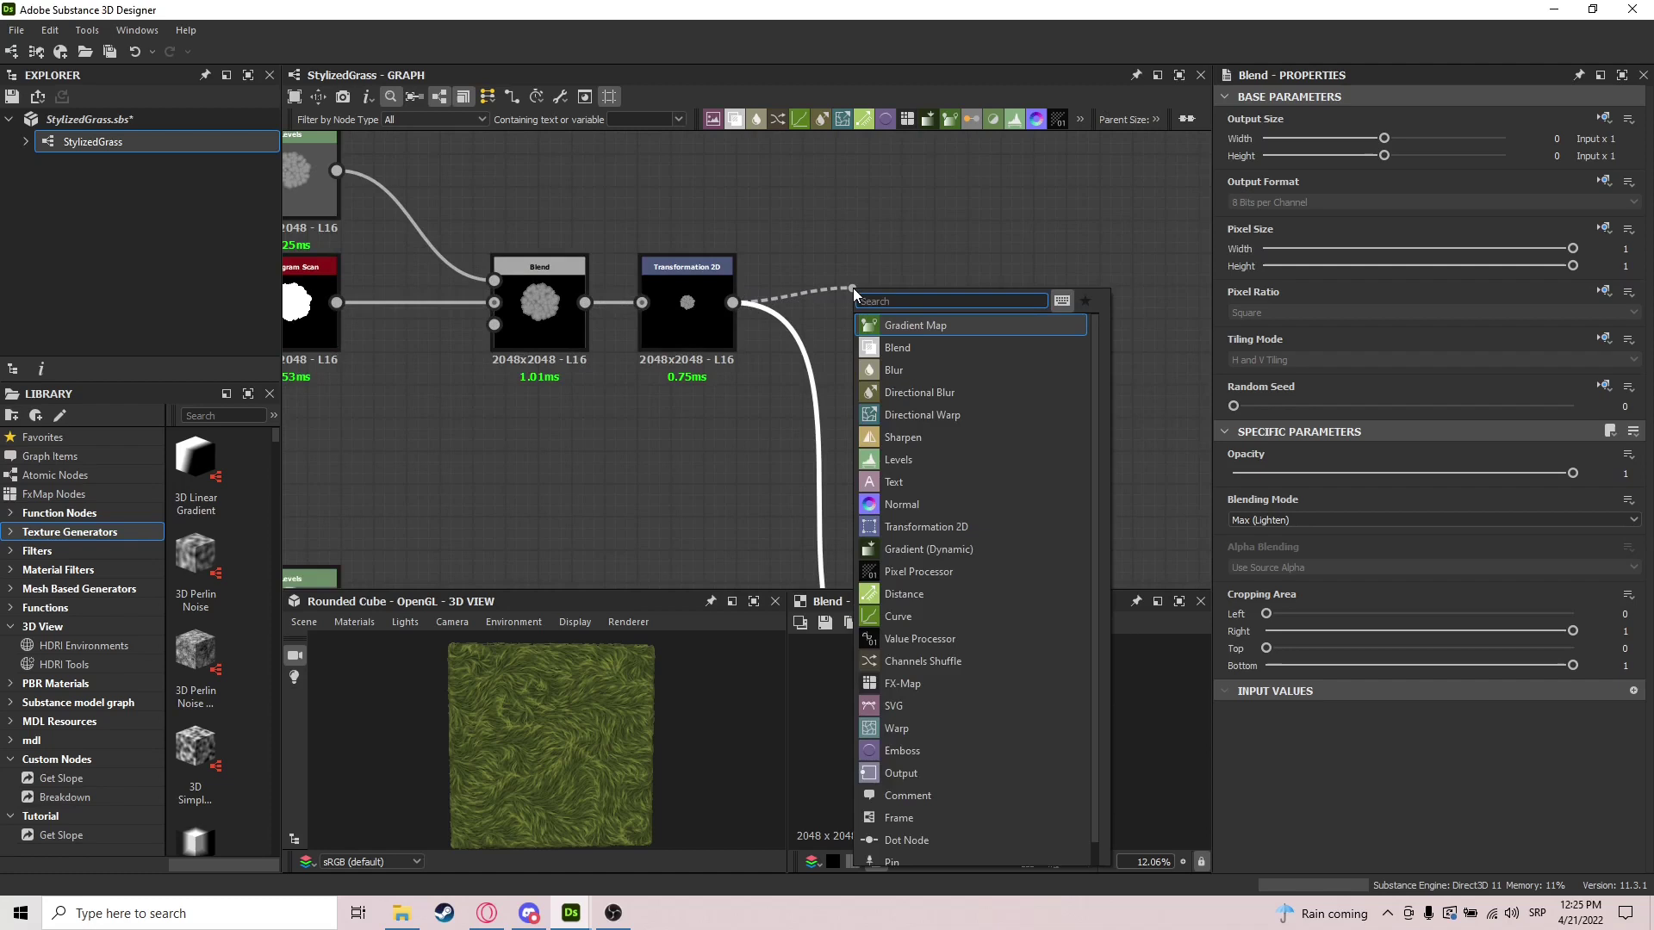
text(height)
key(Return)
drag(915, 303, 946, 276)
scroll(939, 280, down, 4)
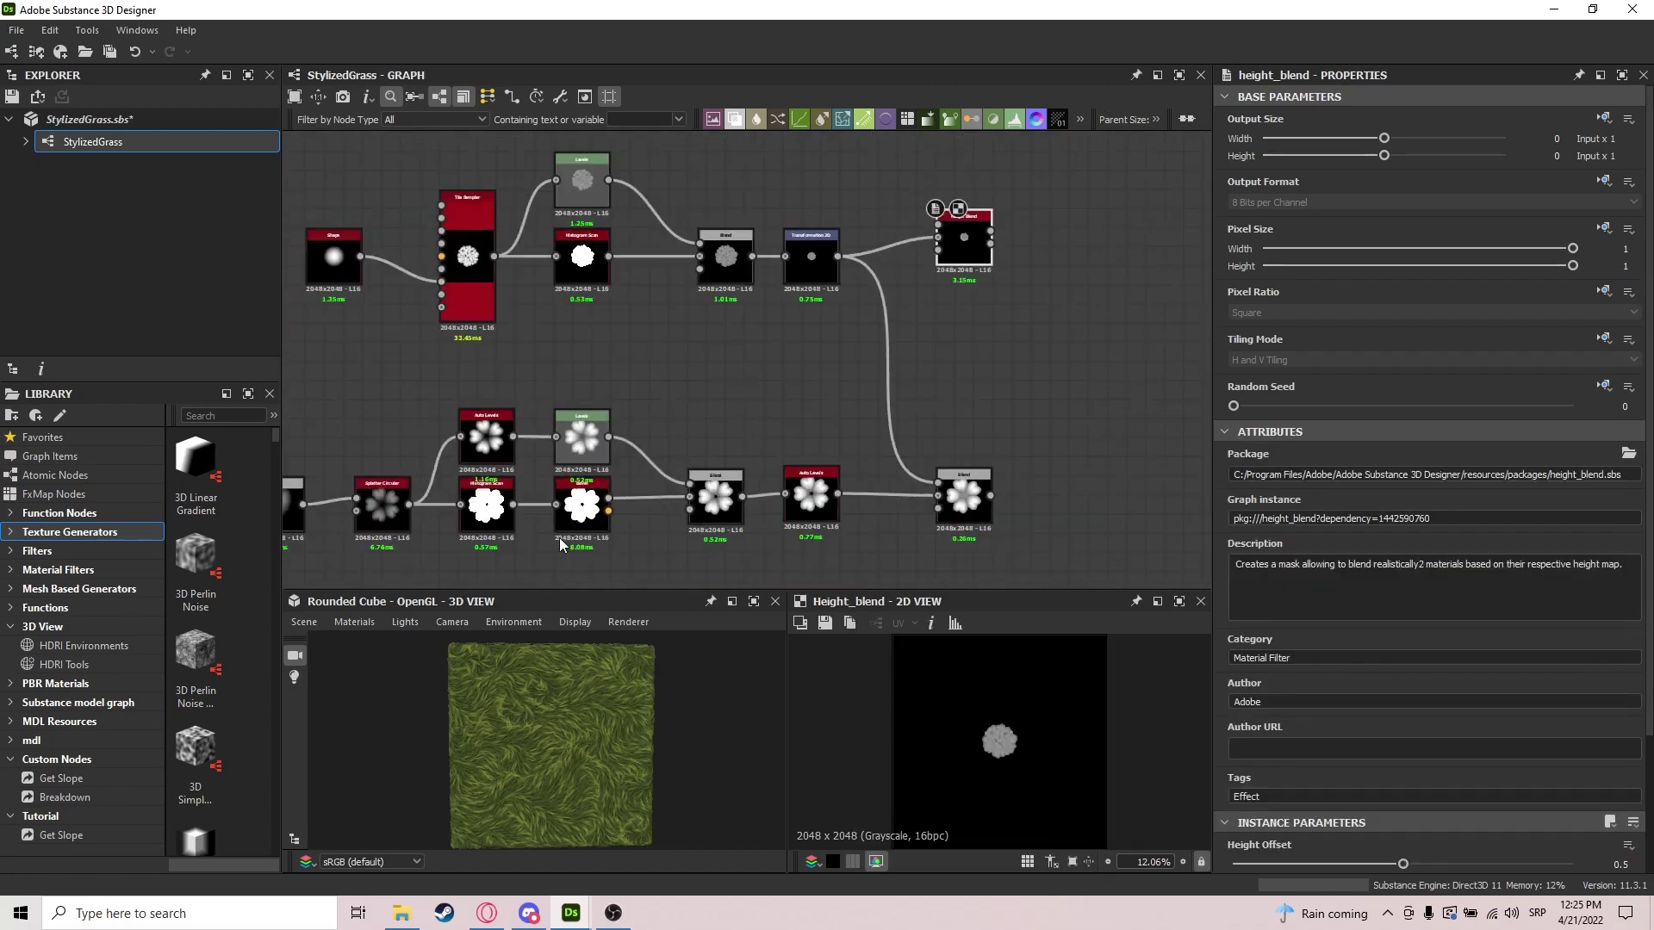
Connect the petals' final Auto Levels output to the Height Blend's Height Top input and set its Contrast to 1
middle_drag(855, 199, 813, 274)
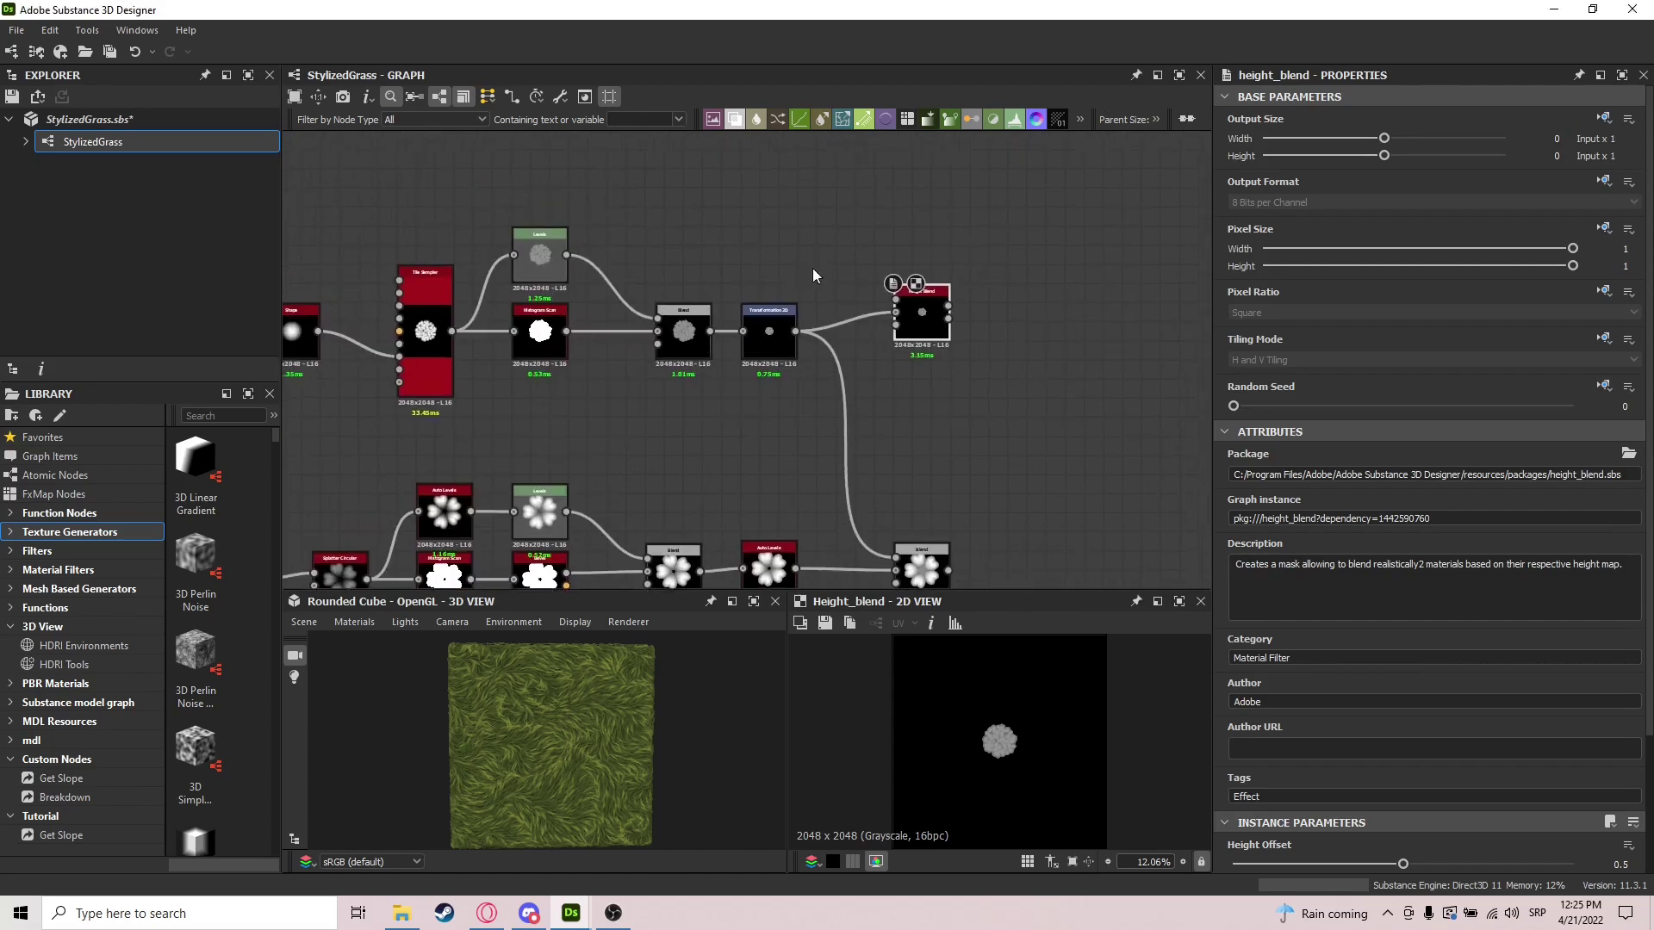
middle_drag(591, 557, 618, 519)
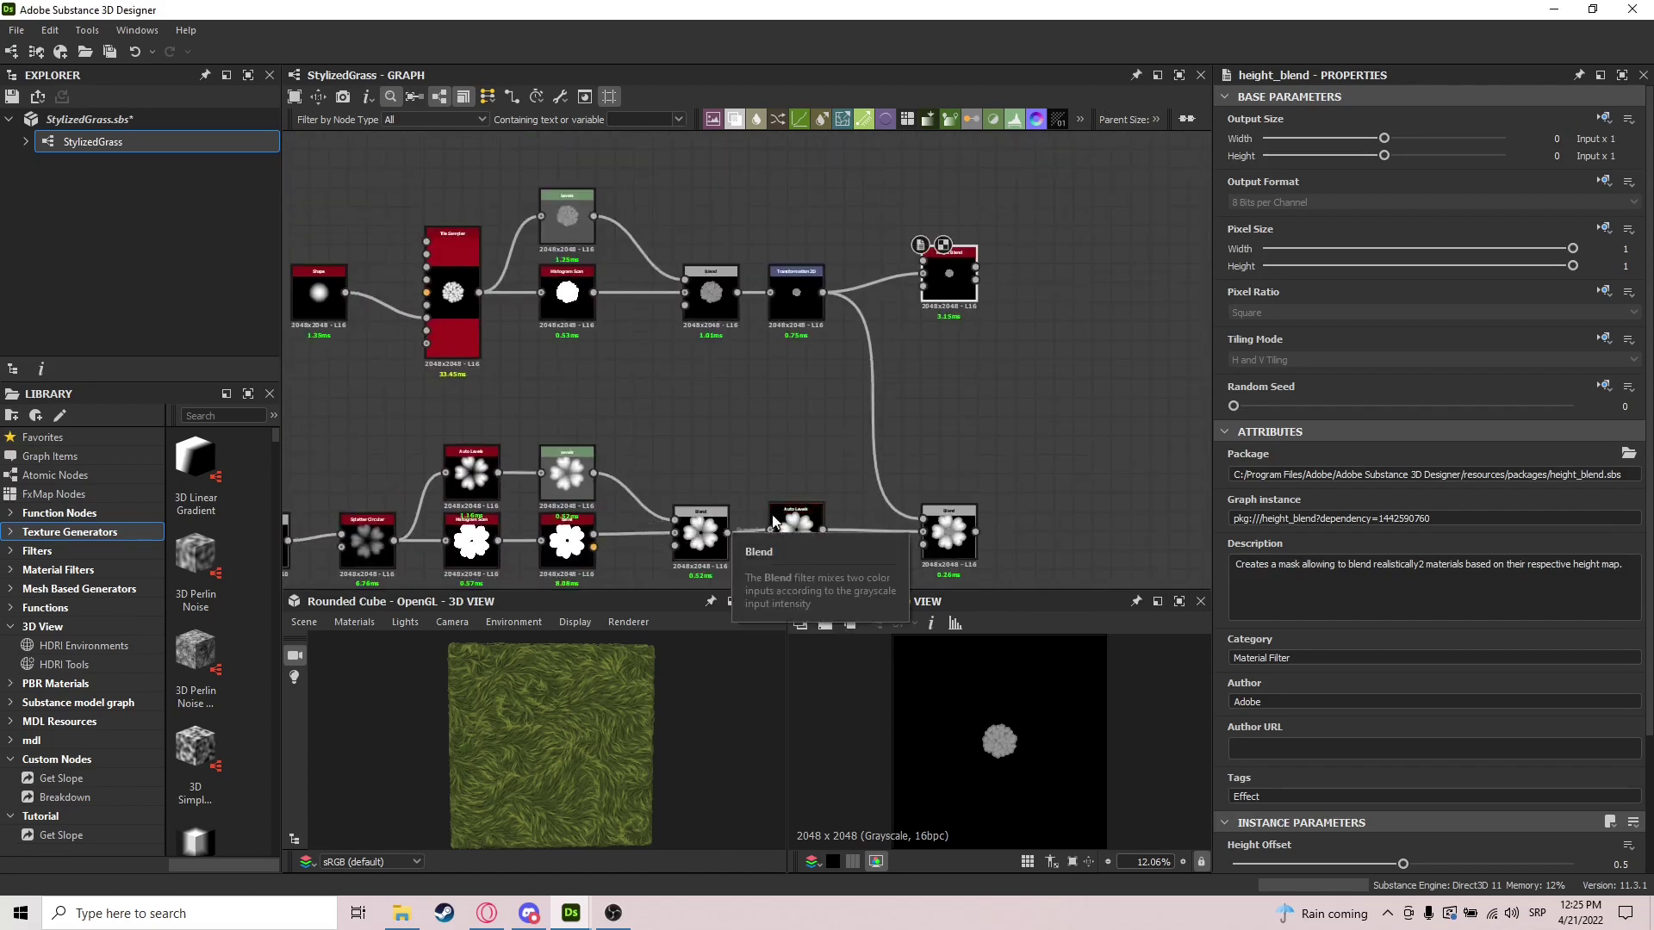
drag(825, 542, 937, 265)
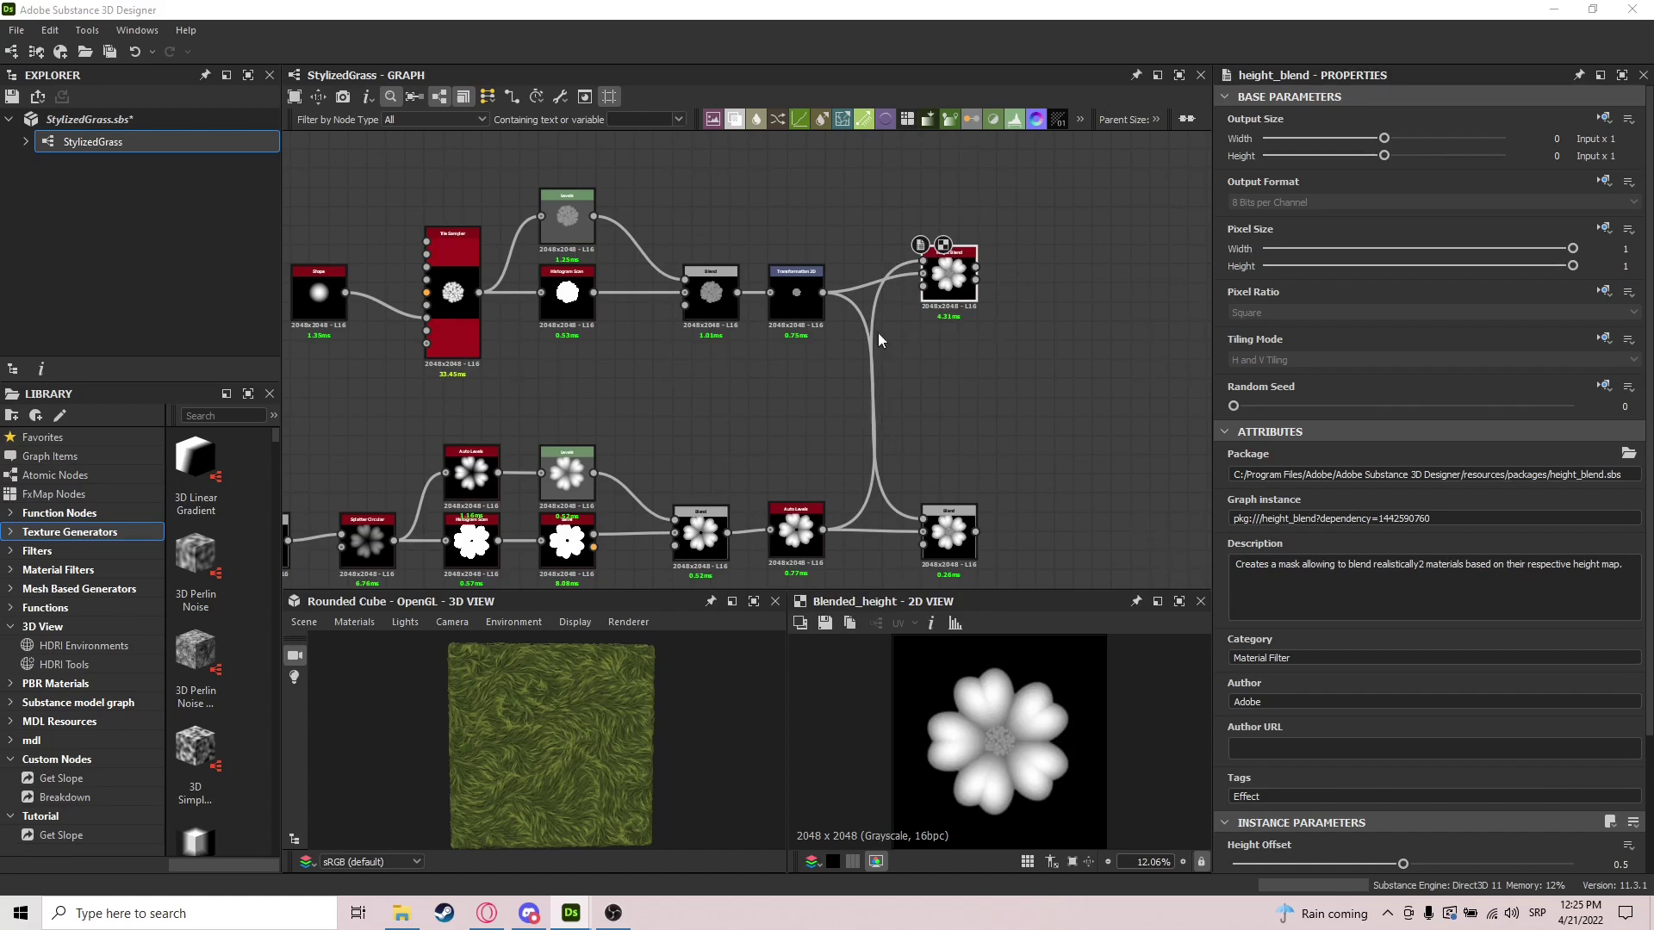
scroll(1372, 701, down, 3)
drag(1539, 745, 1575, 745)
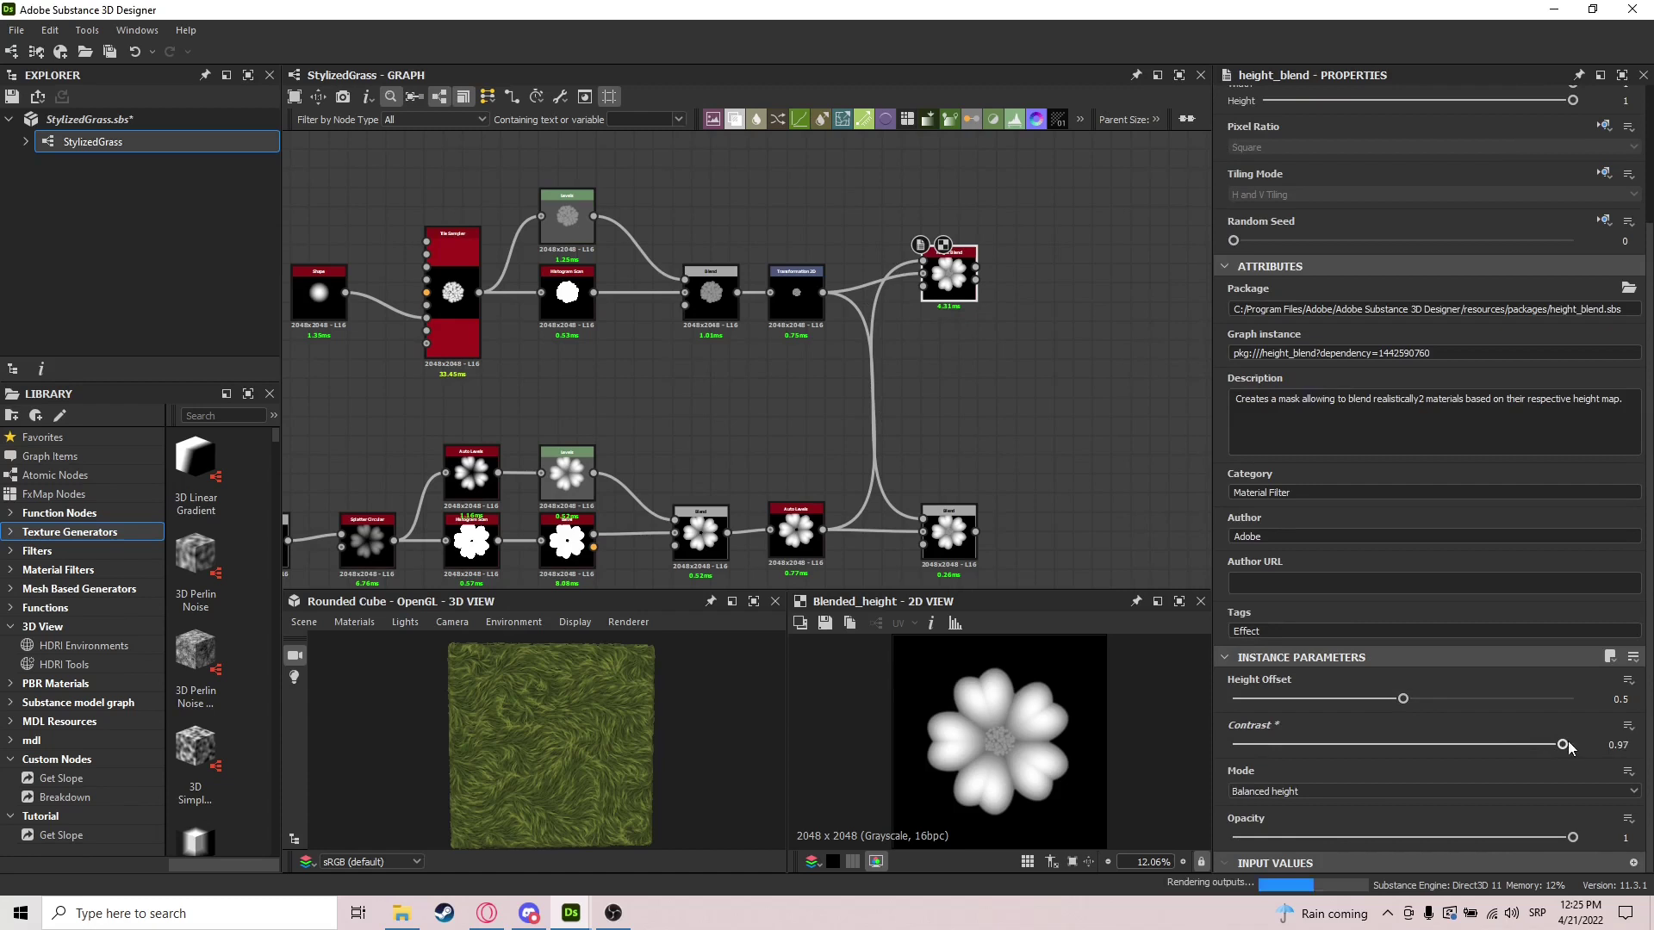
Add an Invert Grayscale node from the Height Blend's Height Mask output
click(976, 280)
scroll(989, 297, up, 5)
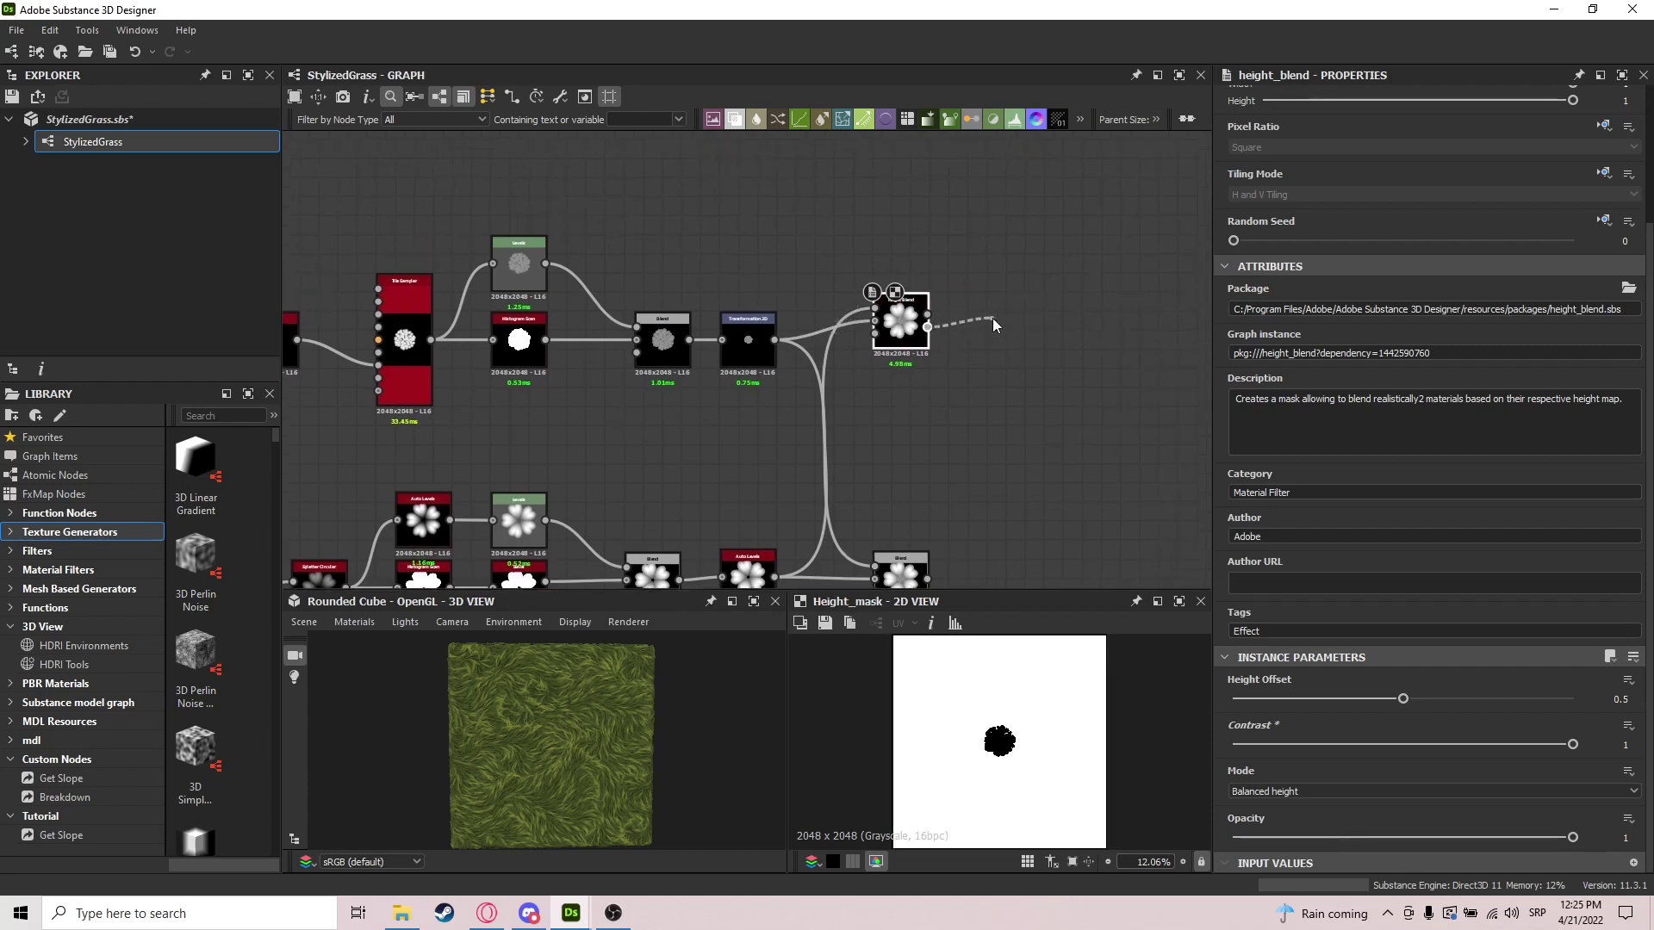
mouse_move(1004, 317)
mouse_down()
mouse_move(689, 306)
mouse_move(544, 254)
mouse_move(1036, 317)
mouse_up()
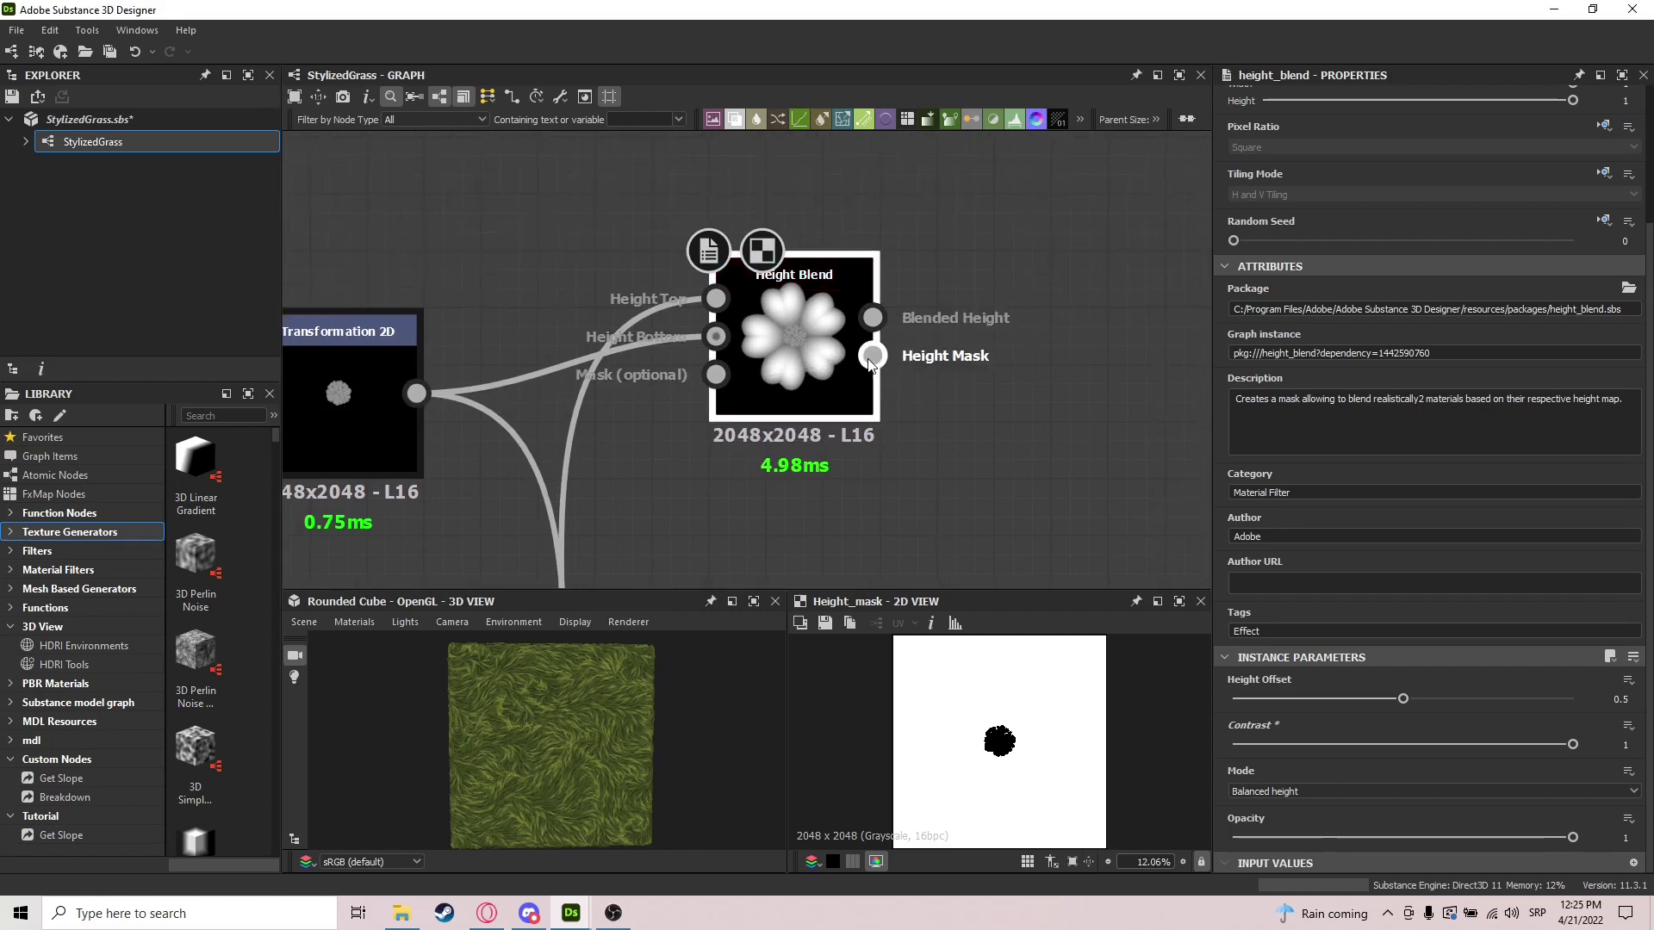
drag(873, 355, 933, 337)
text(inv)
key(Return)
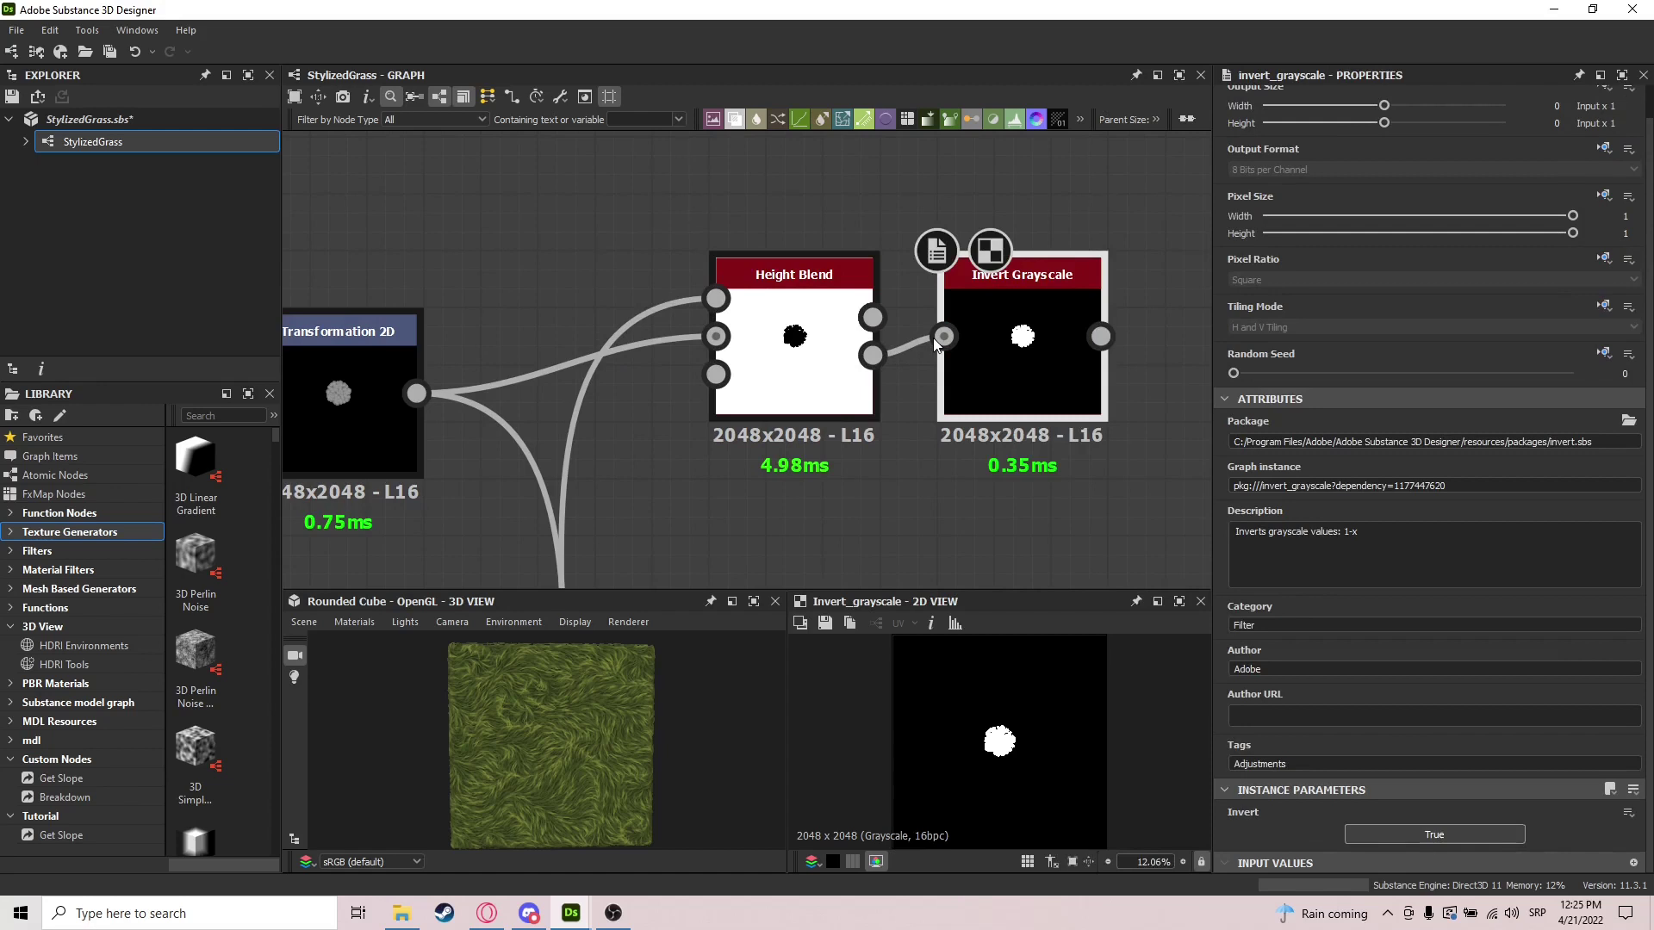
Add a Tile Sampler node from the final flower Blend output and place it further along the graph
scroll(1047, 335, down, 6)
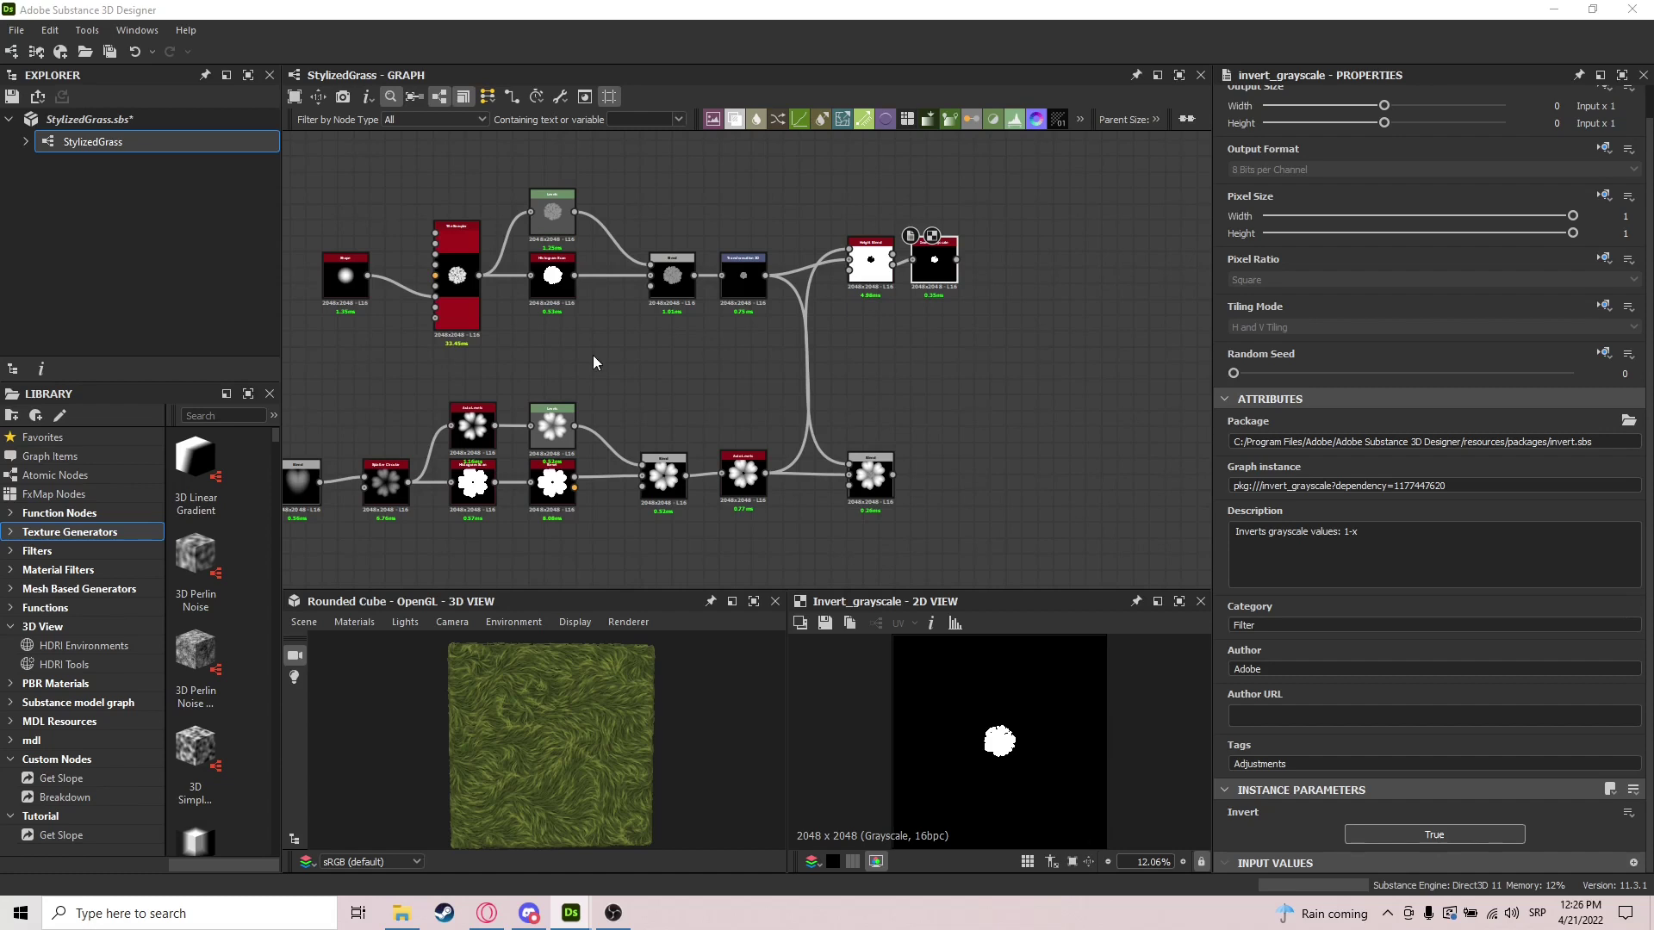
middle_drag(1178, 436, 1050, 392)
drag(748, 433, 812, 431)
middle_drag(813, 431, 729, 436)
drag(729, 436, 890, 422)
text(tile)
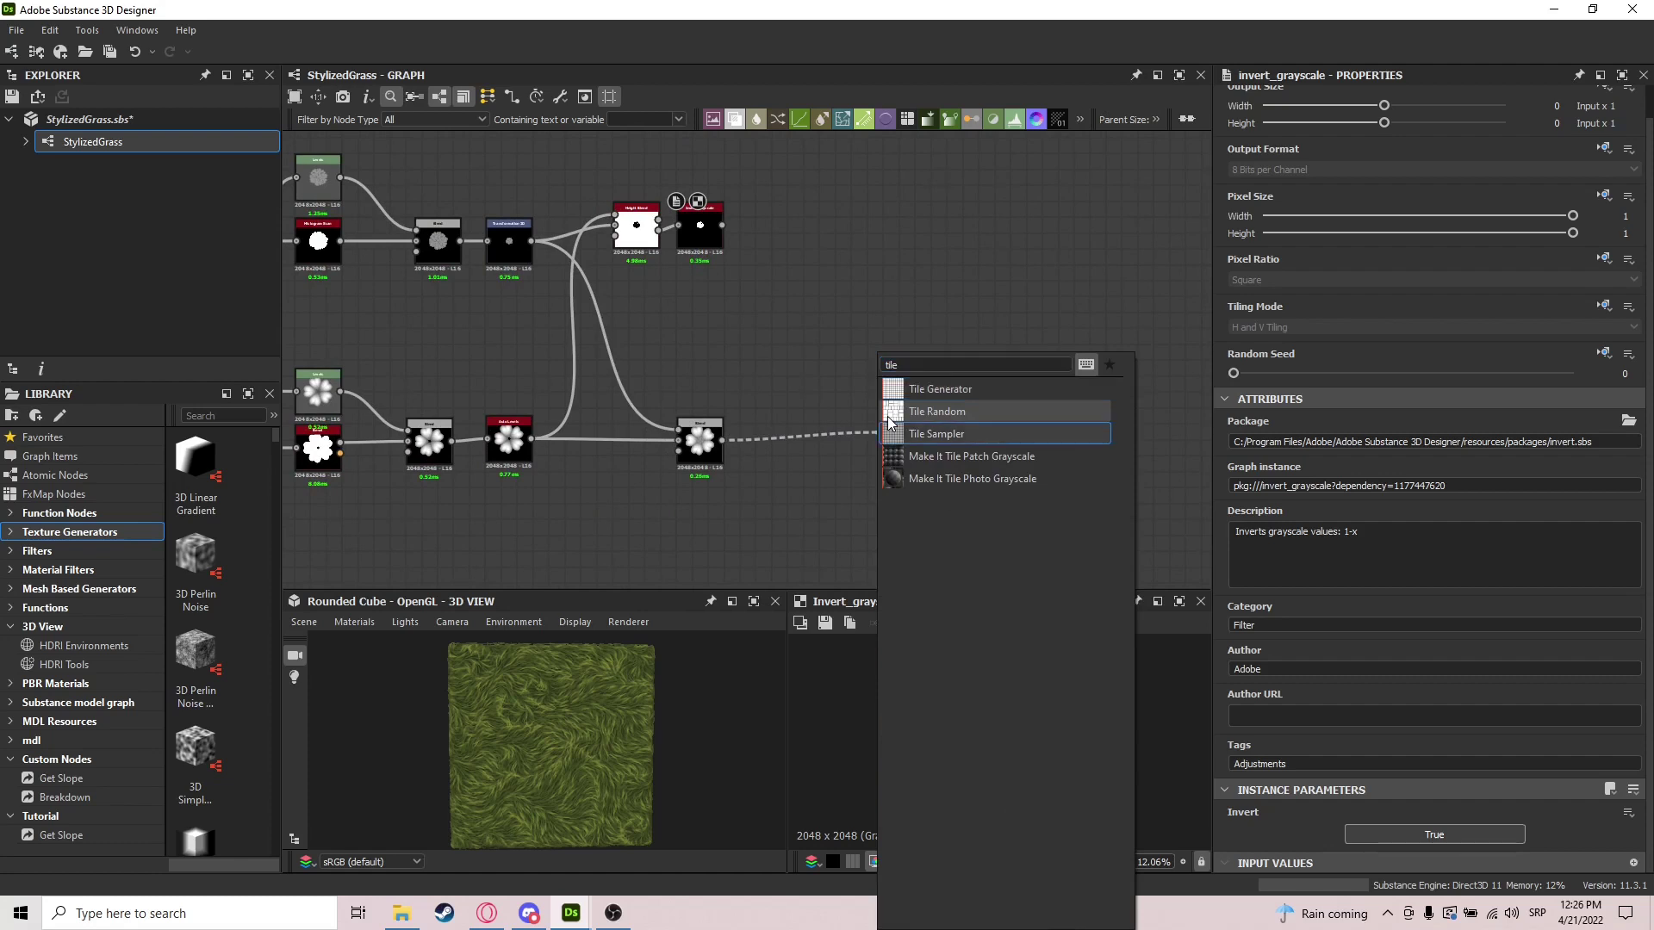
click(913, 433)
drag(885, 475, 923, 447)
Set the Tile Sampler's Pattern to Pattern Input
scroll(1495, 763, down, 4)
scroll(1492, 757, down, 1)
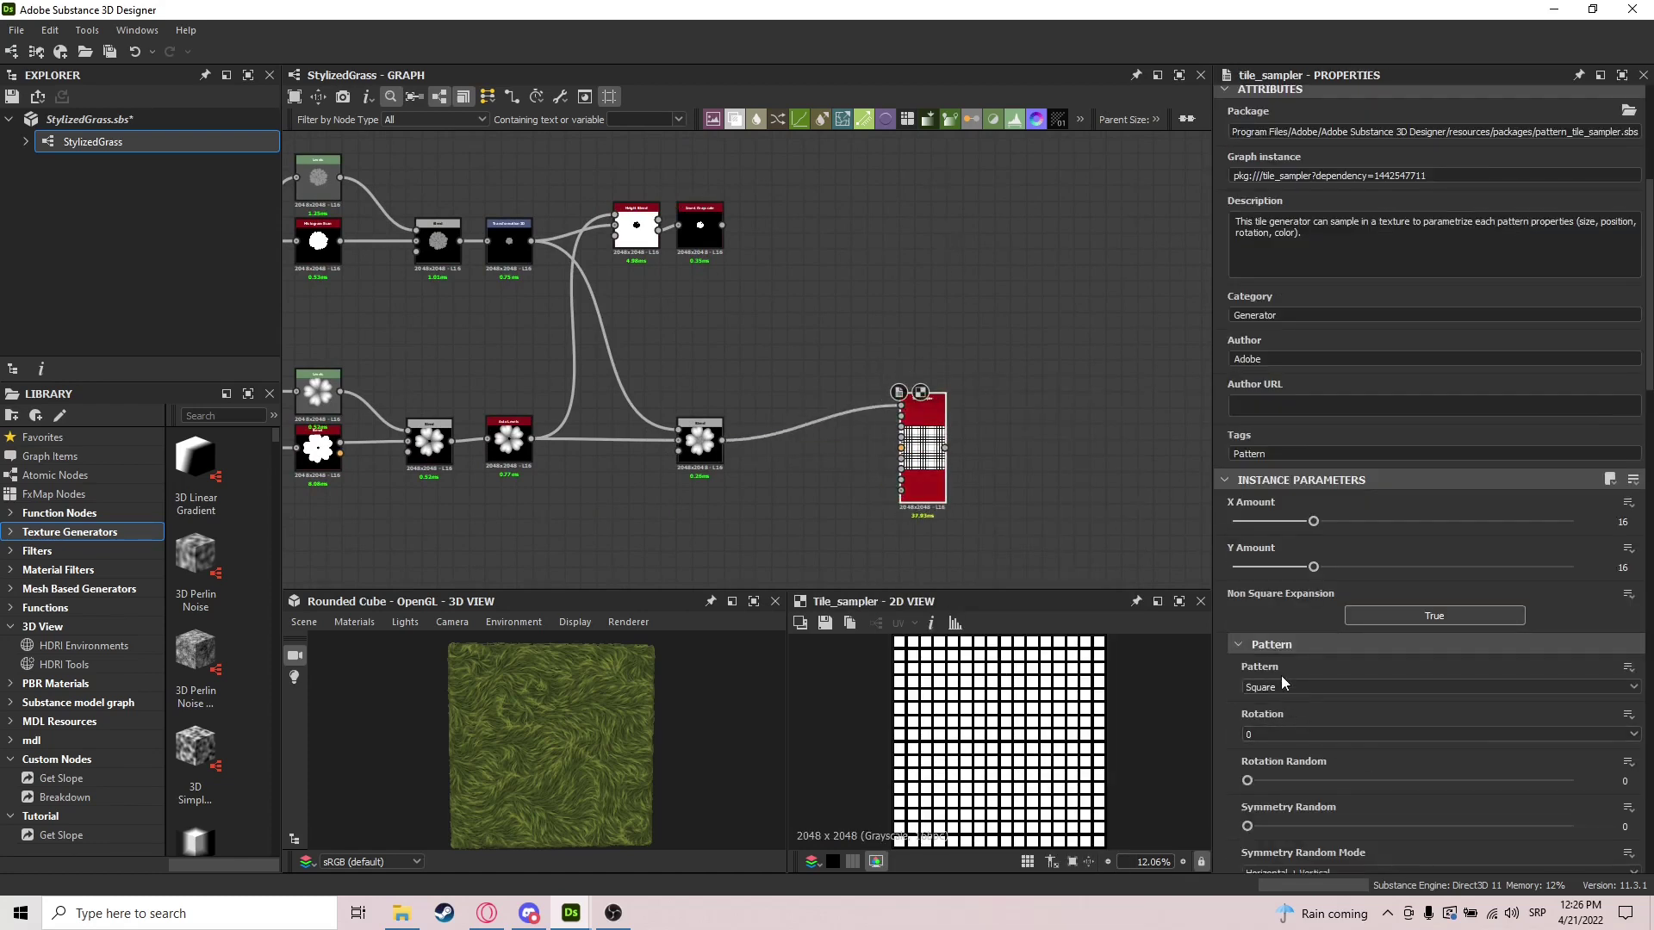
click(1285, 688)
scroll(970, 556, up, 2)
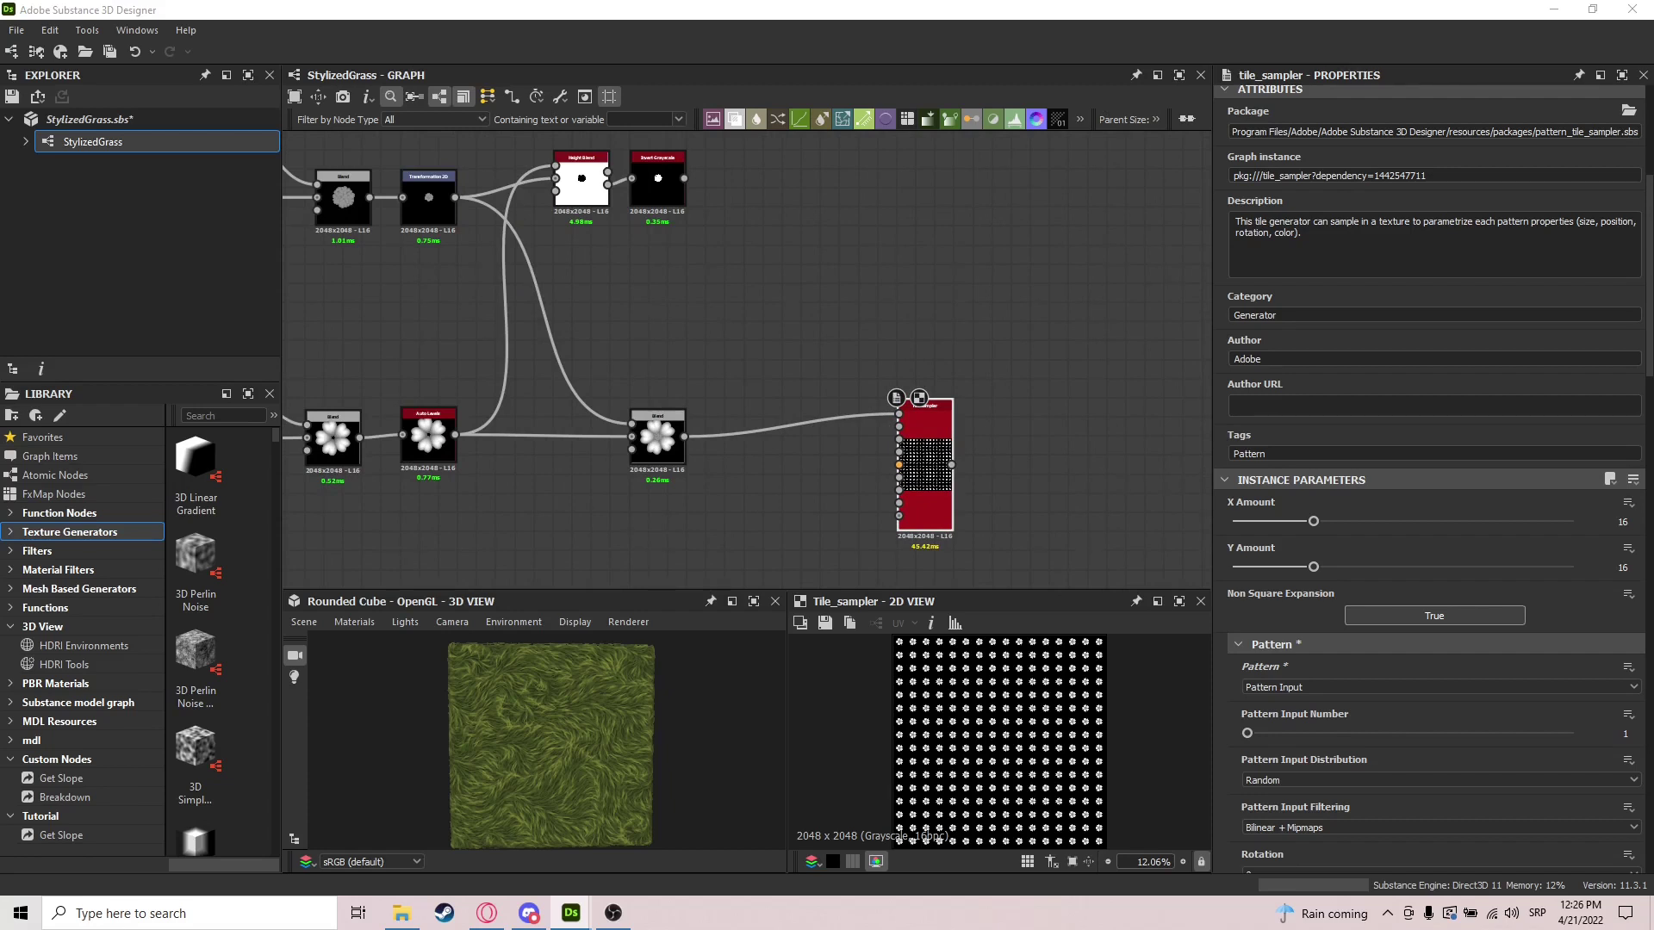
scroll(1399, 687, down, 8)
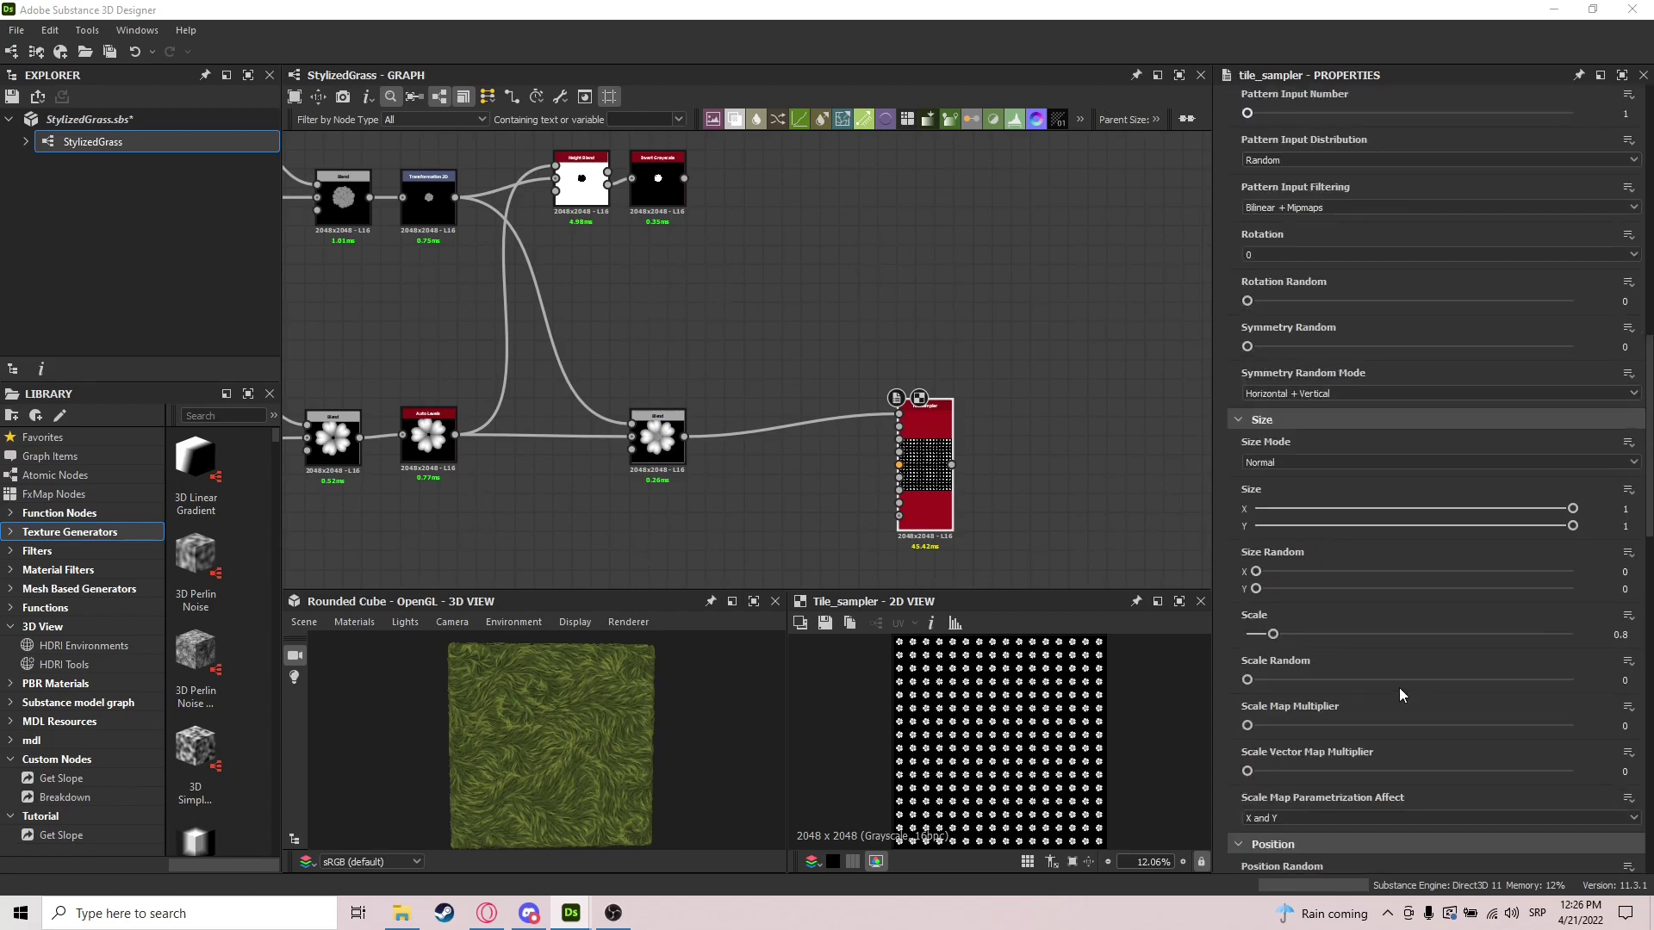
Set the flower Tile Sampler's Scale to 0.9 and Scale Random to 0.45
click(1618, 635)
text(0.9)
key(Return)
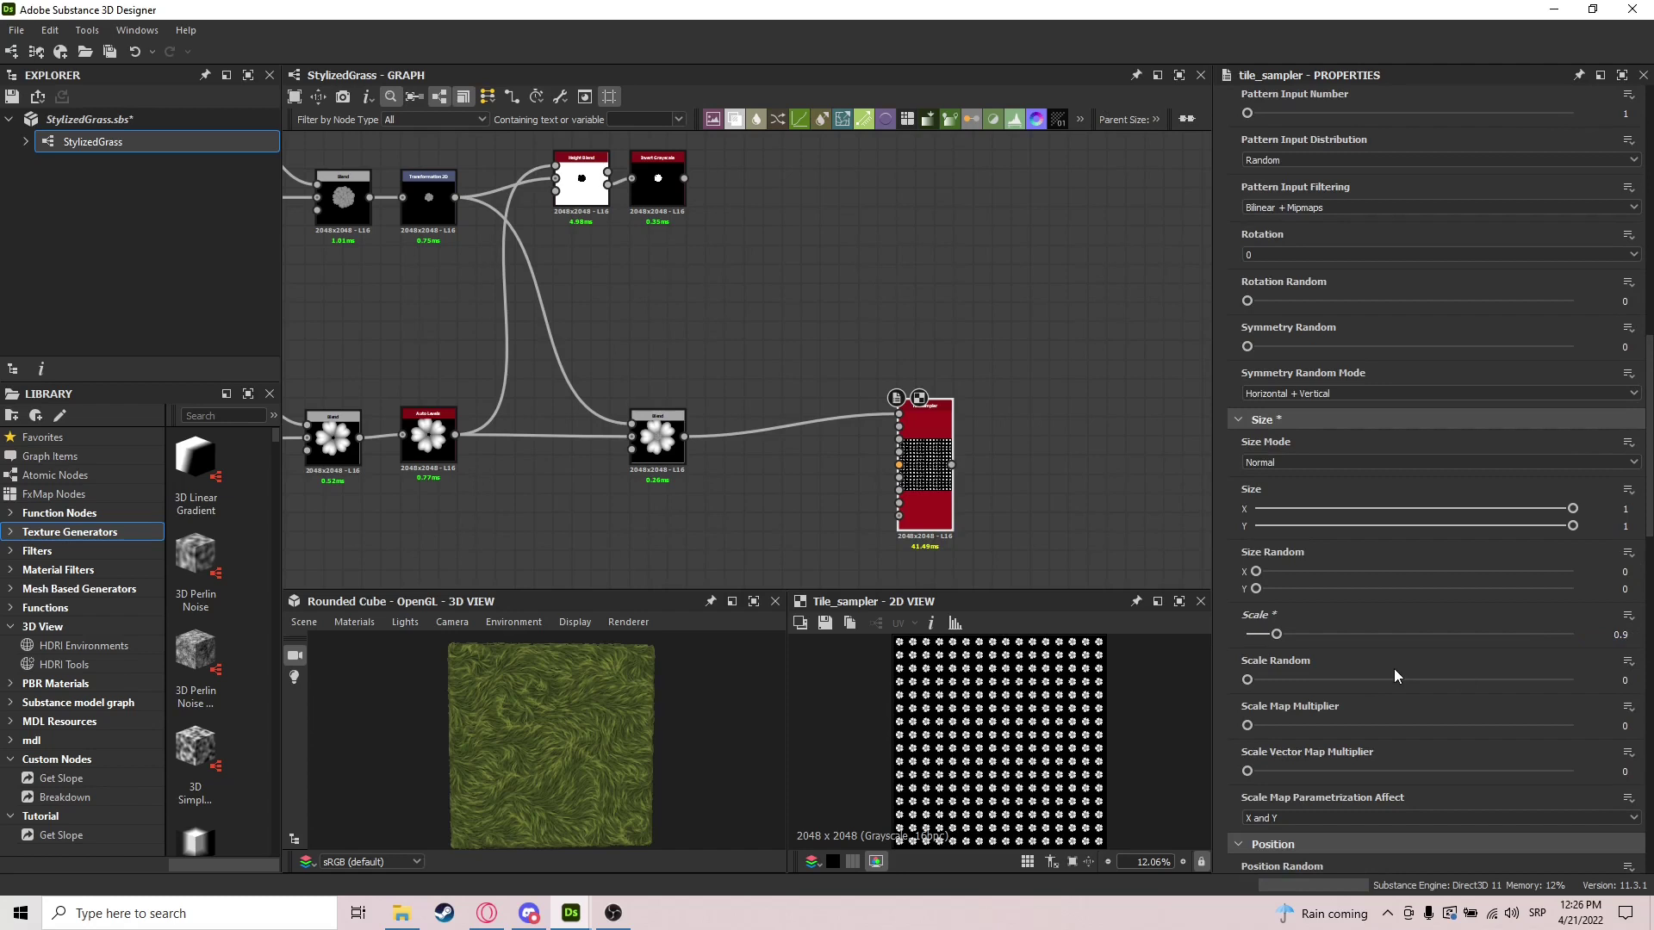
double_click(1625, 680)
text(0.45)
key(Return)
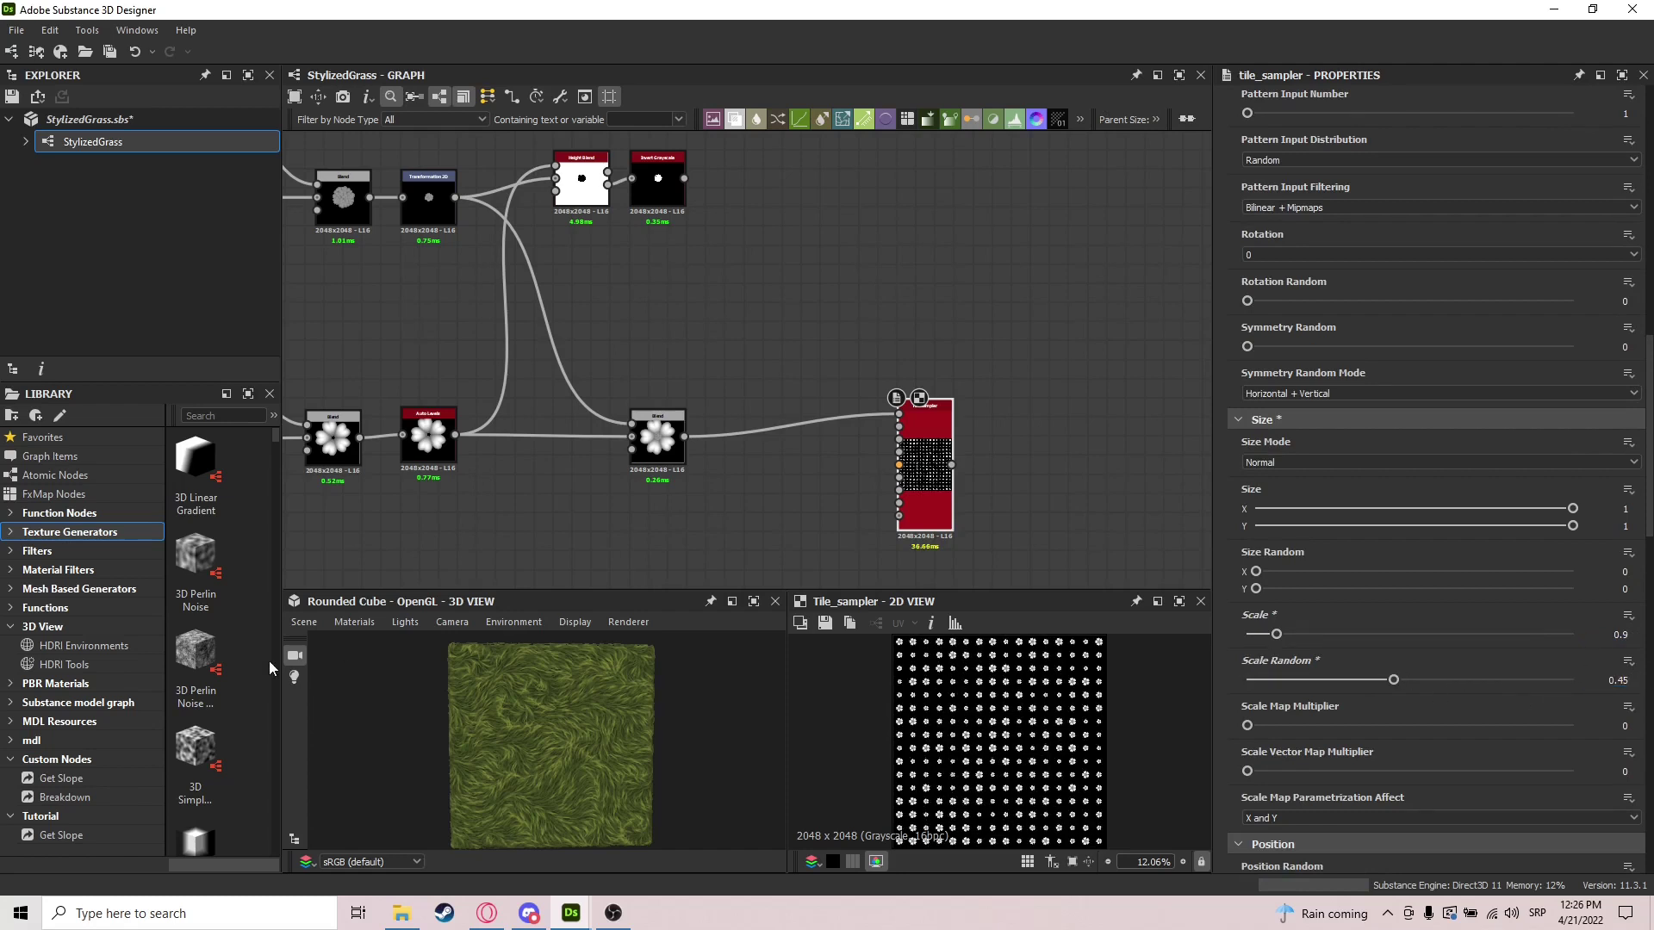
Set the Tile Sampler's Position Random to 3 and its Offset to 0.5
scroll(1628, 655, down, 5)
click(1625, 628)
text(3)
key(Return)
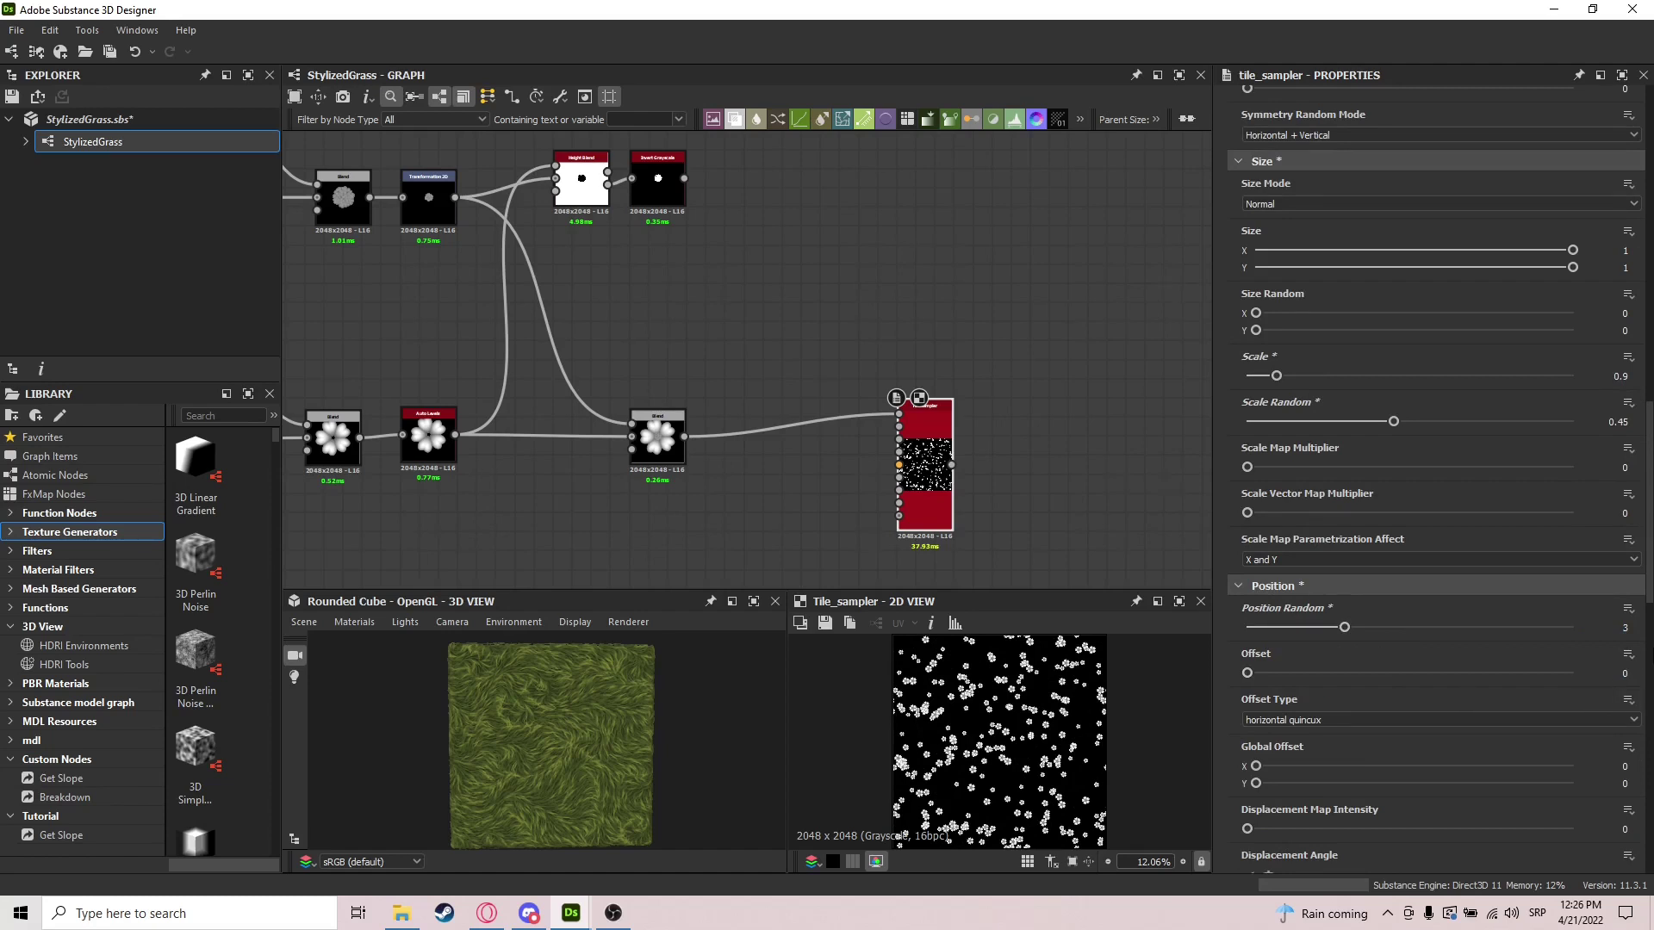
click(1637, 676)
text(0.5)
key(Return)
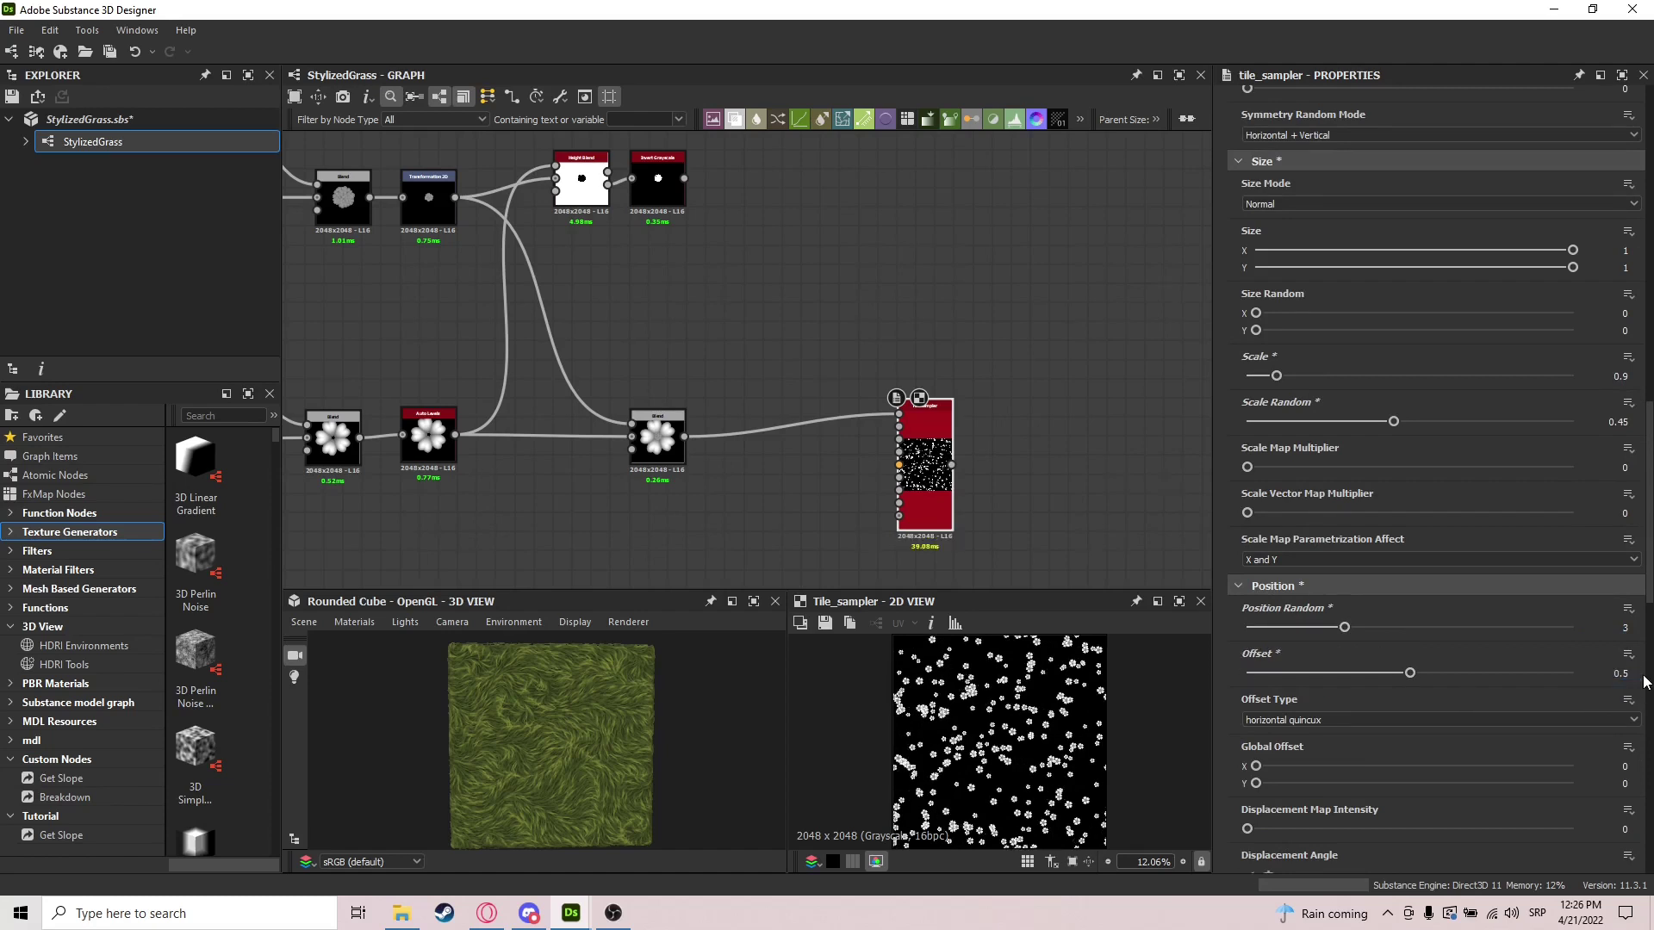
scroll(971, 700, up, 2)
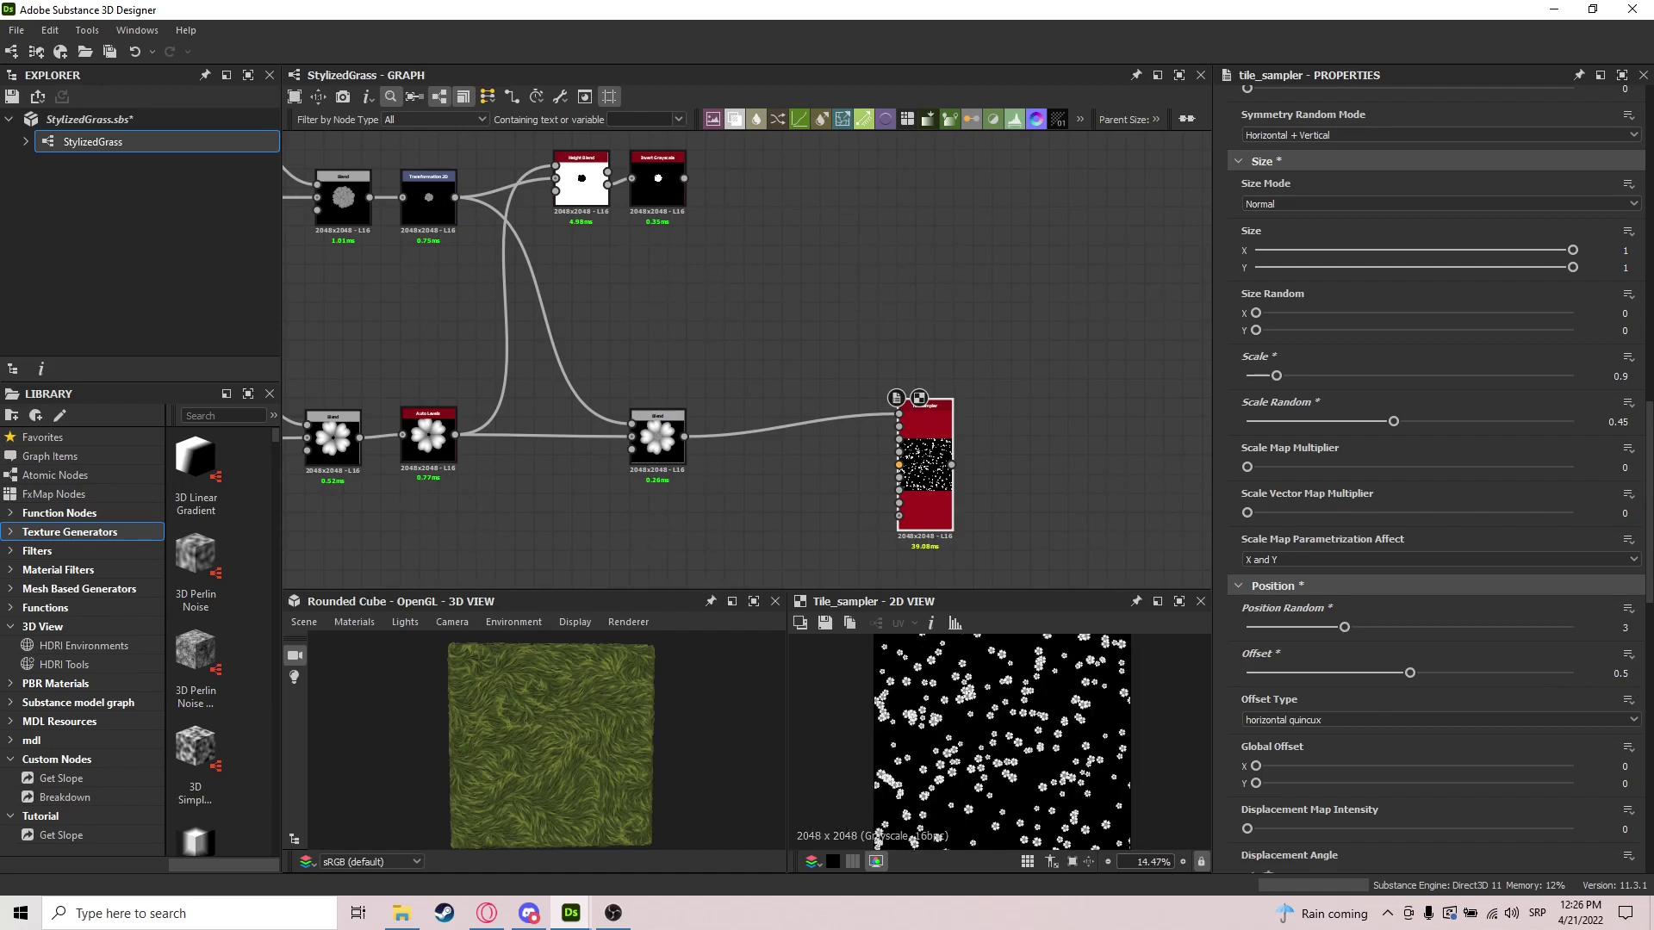
Raise the Tile Sampler's Rotation Random to 1
scroll(1563, 624, down, 5)
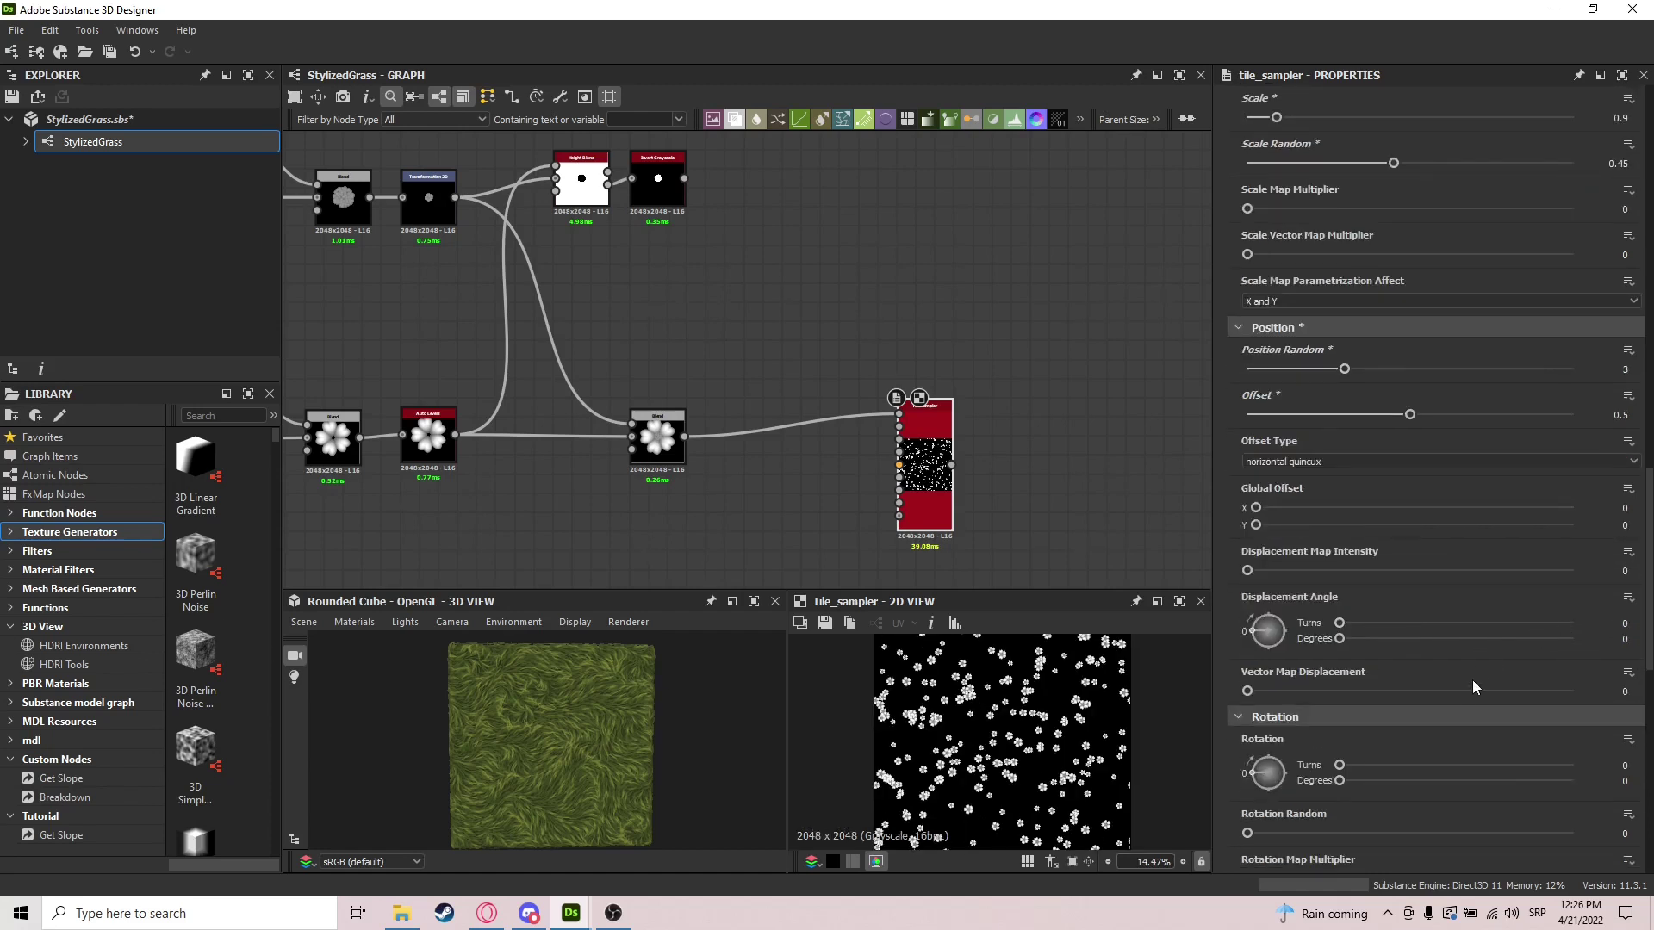
scroll(1328, 755, down, 2)
drag(1295, 730, 1652, 751)
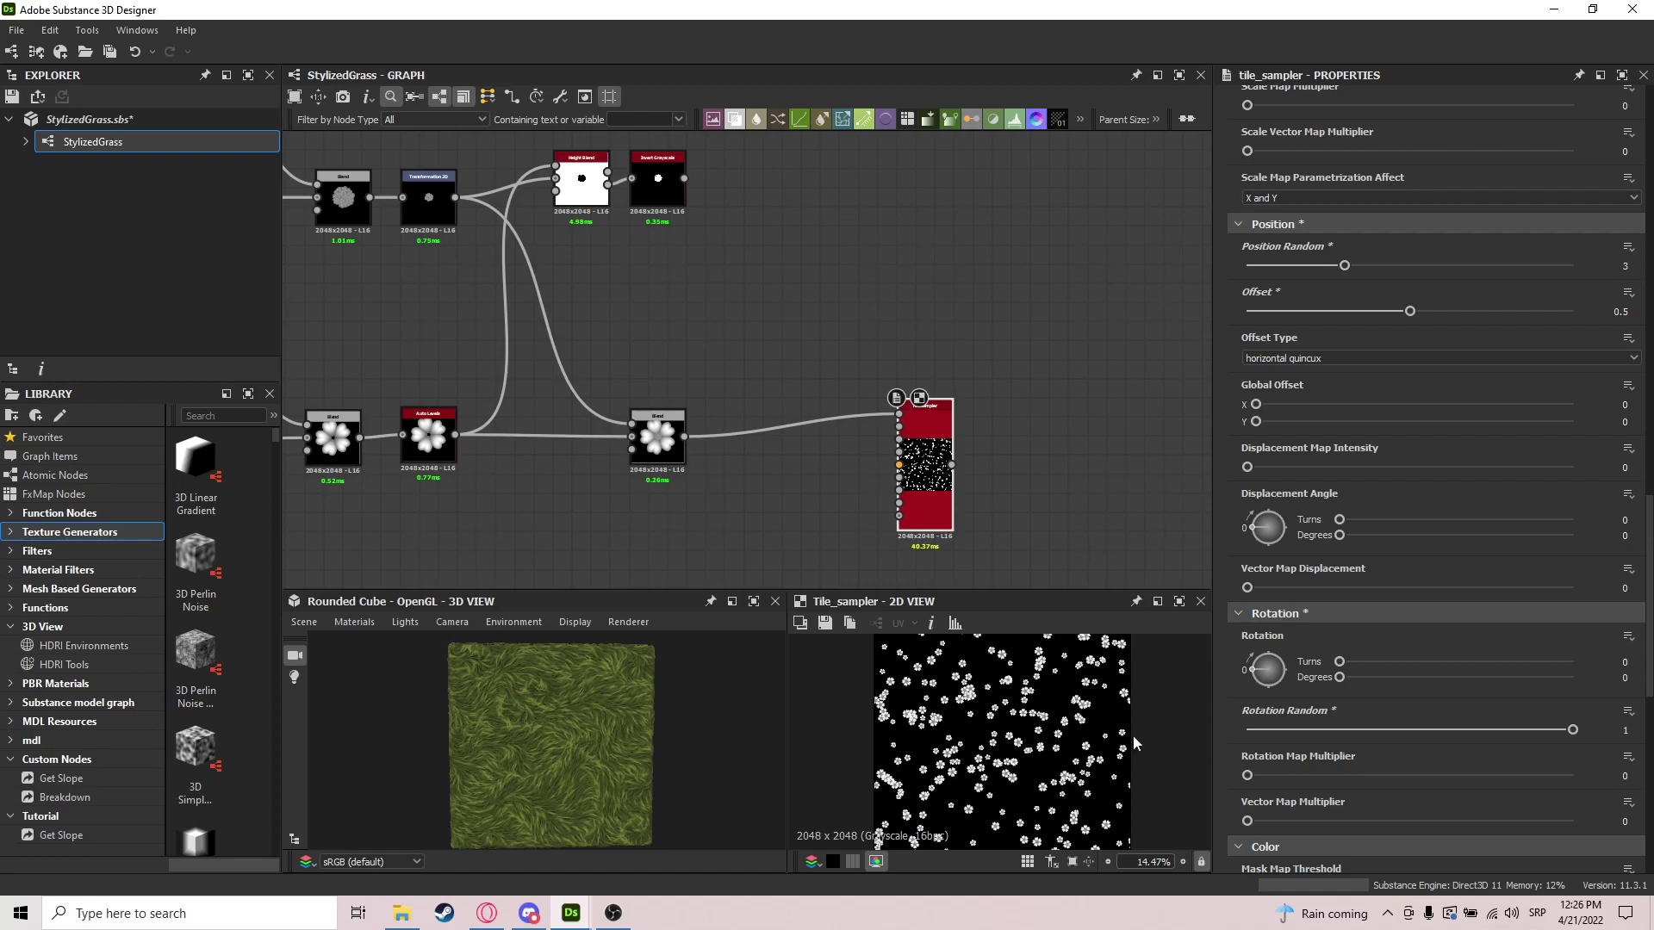
Thin out the scattered flowers by setting the Tile Sampler's Mask Random to 0.95
scroll(1506, 784, down, 10)
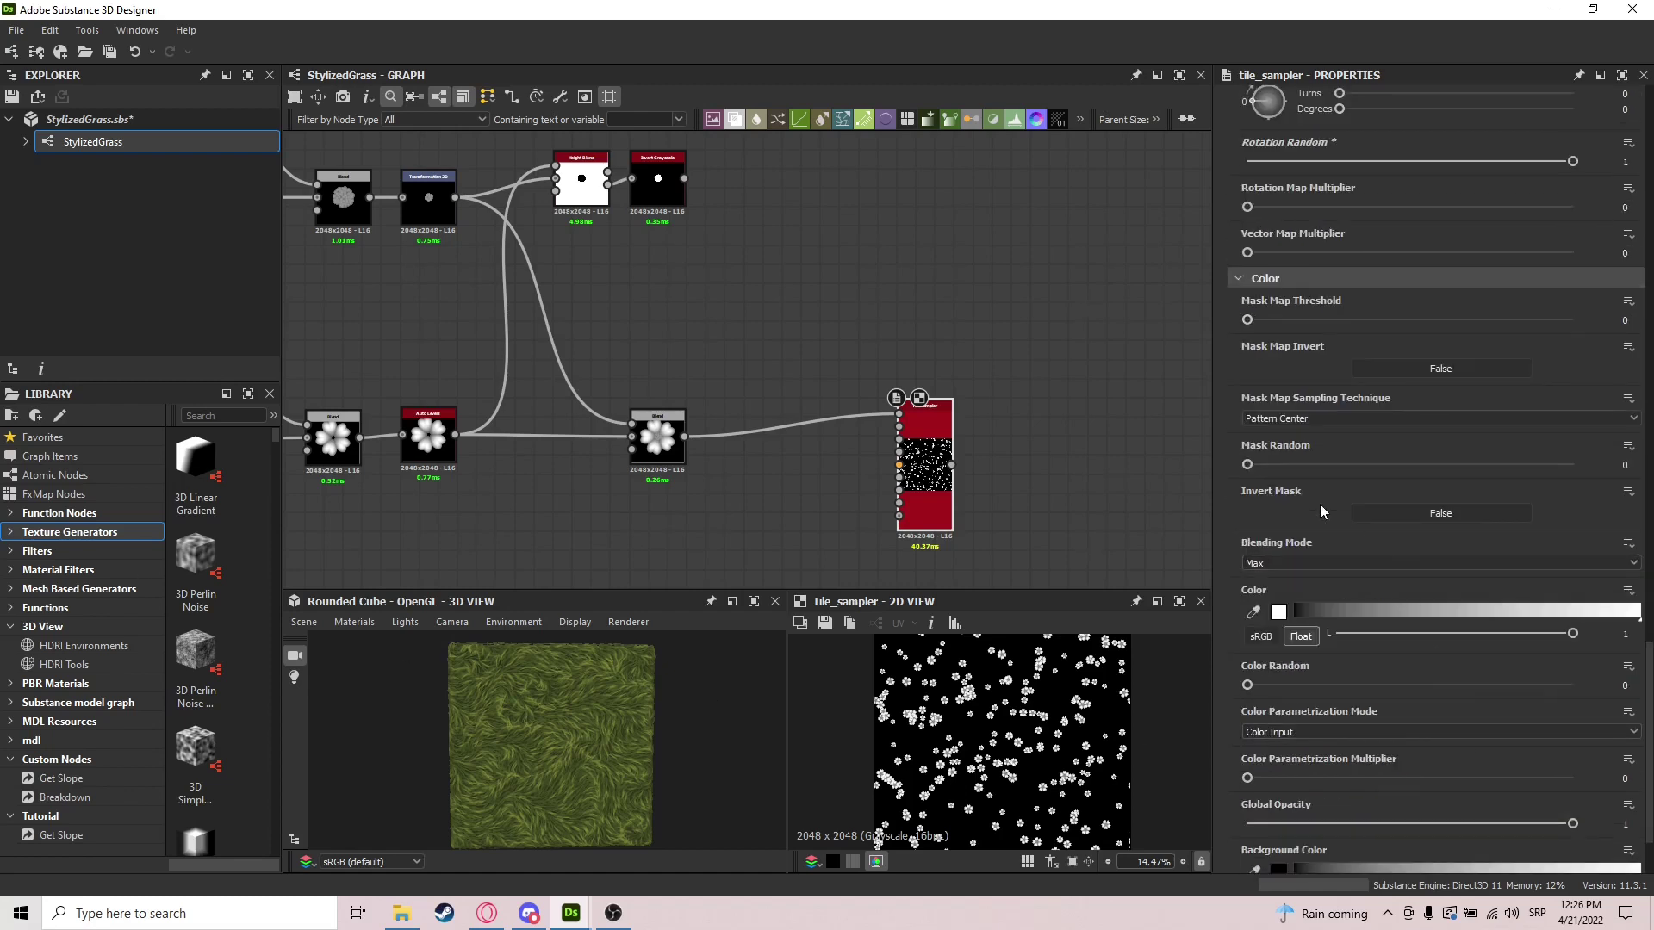
drag(1287, 464, 1549, 464)
scroll(1094, 771, down, 2)
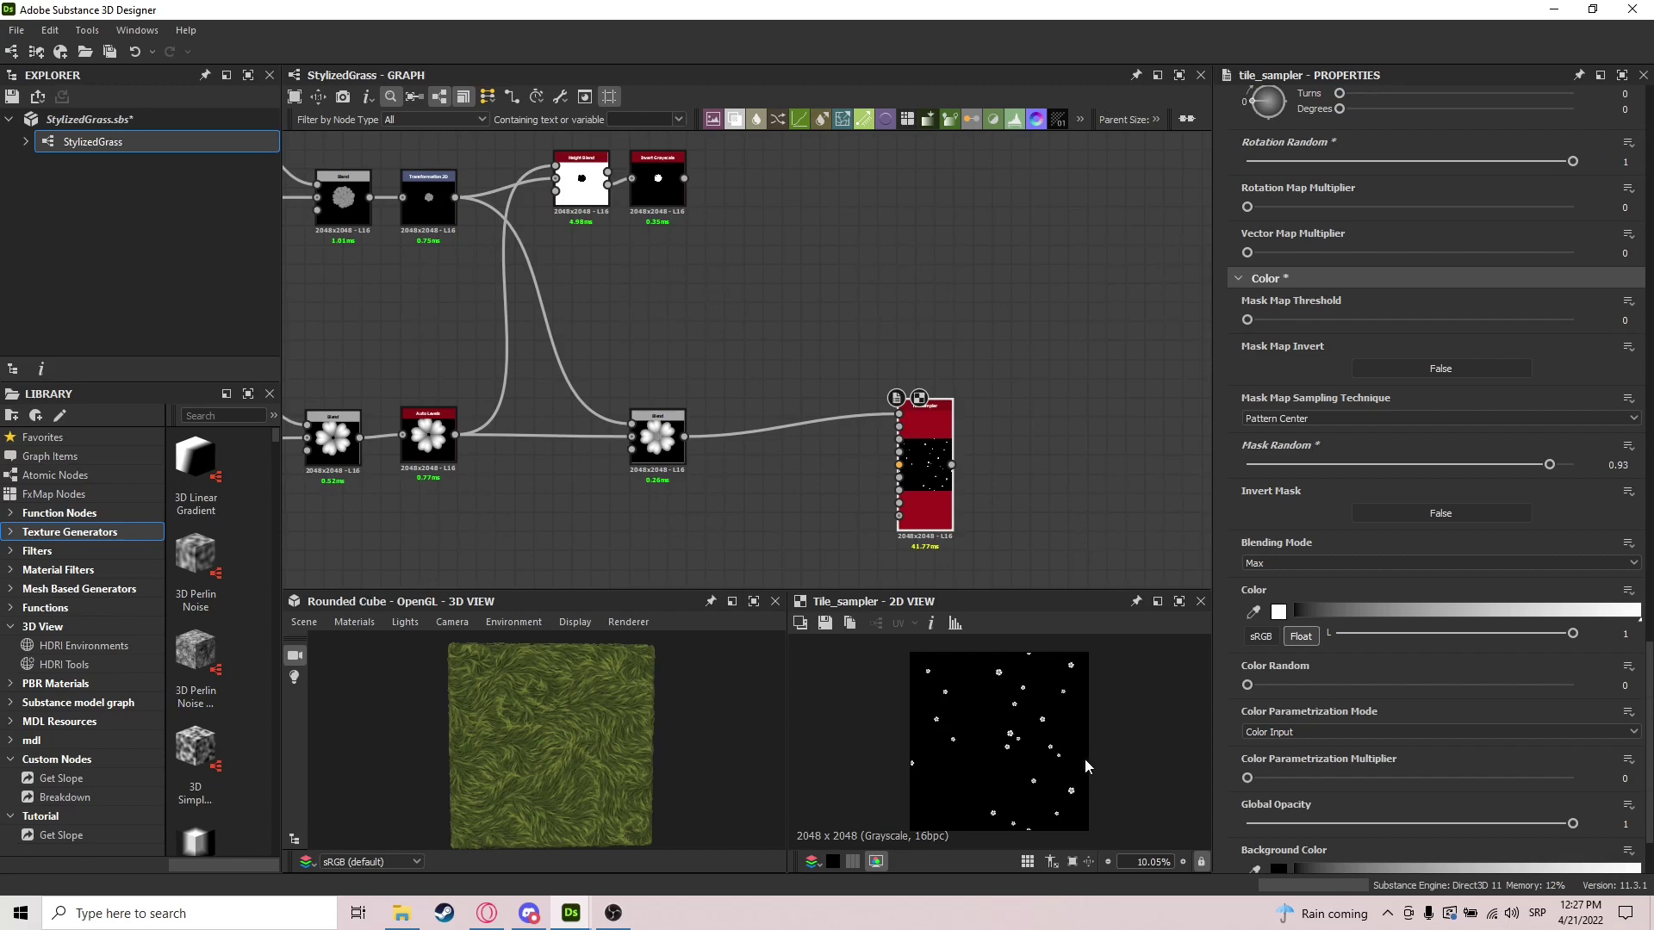
click(1630, 466)
key(BackSpace)
text(5)
key(Return)
scroll(1430, 517, down, 3)
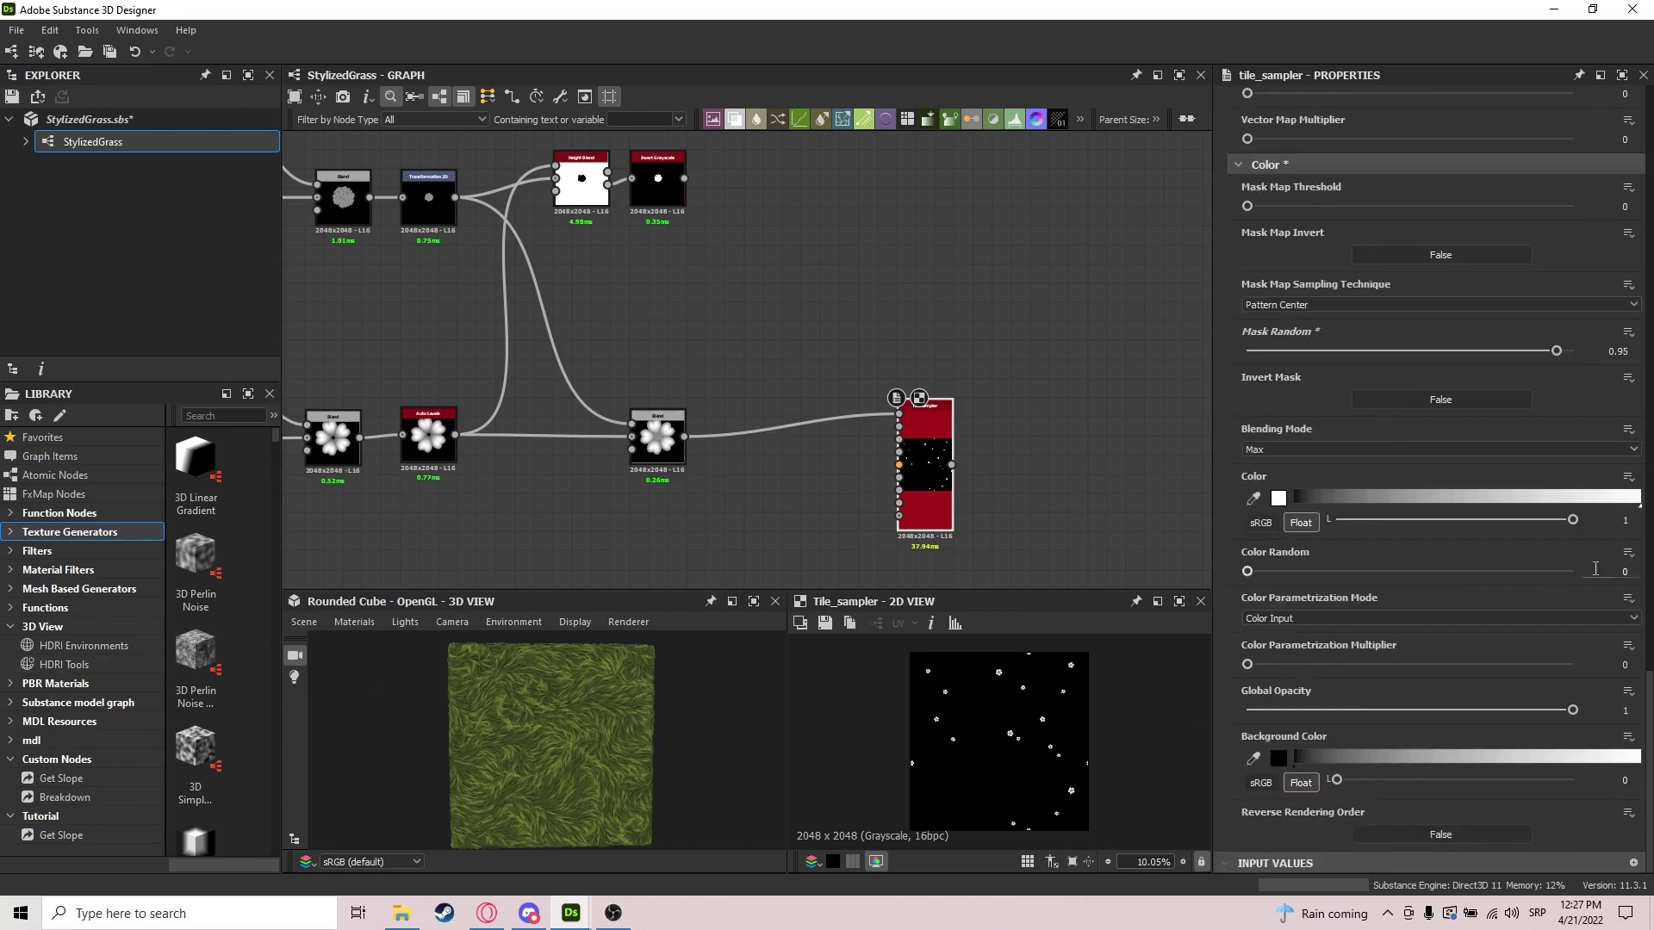
Set the Tile Sampler's Color Random to 0.4 and parametrize its color by Scale with a multiplier of 0.6
key(Return)
drag(1304, 663, 1442, 681)
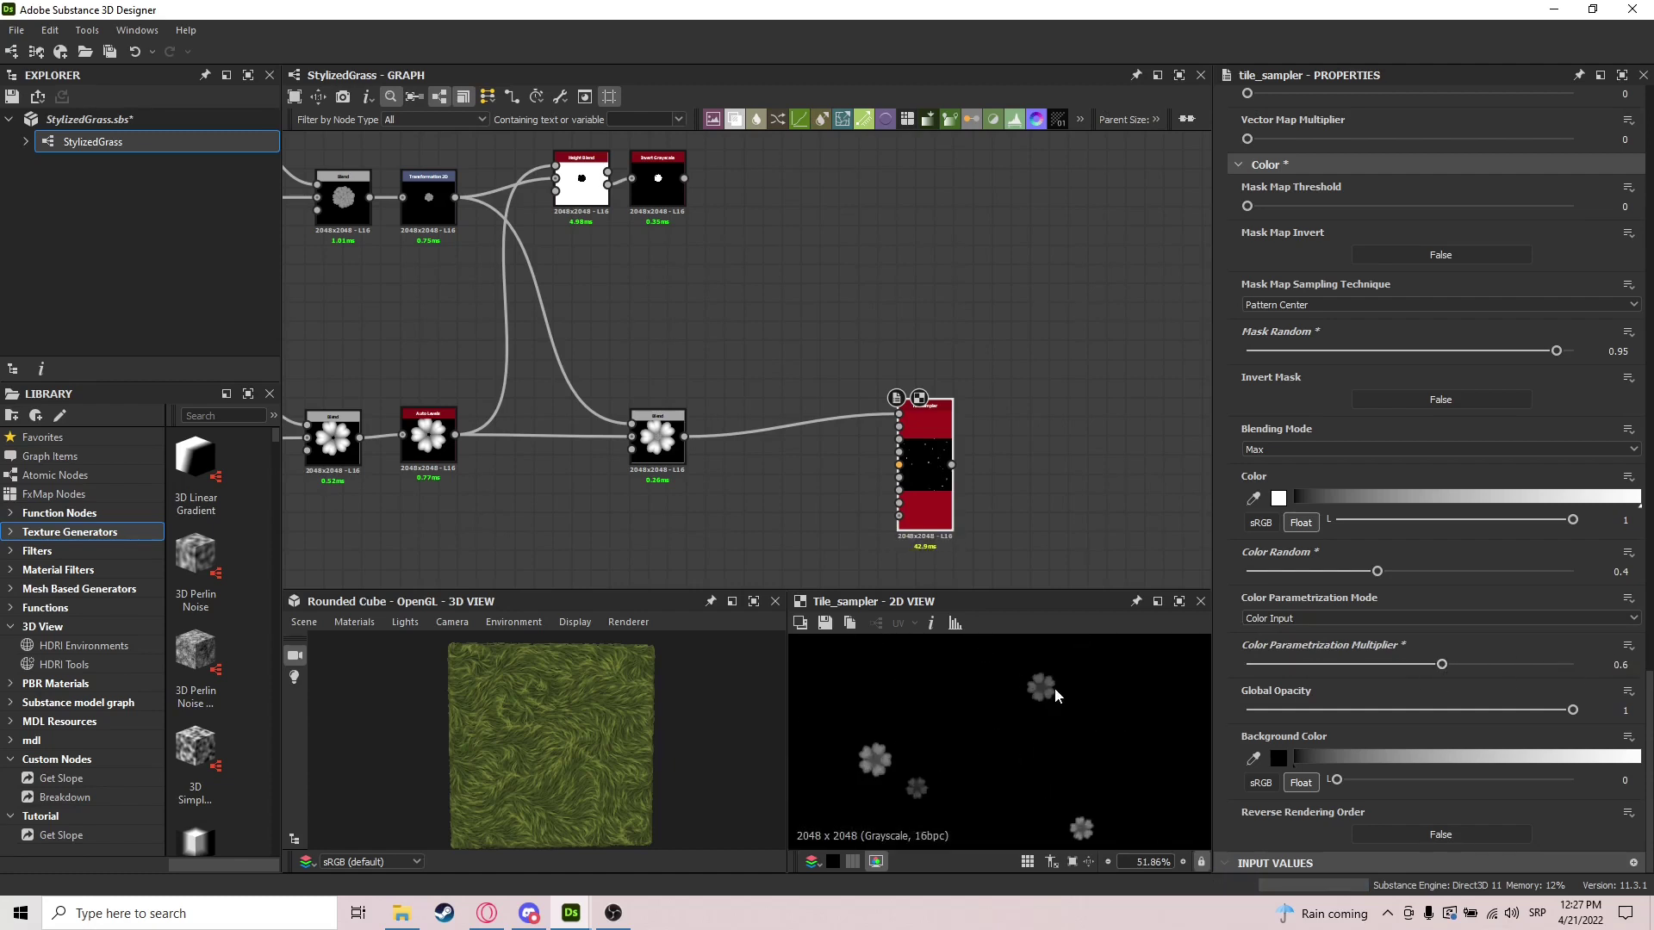
scroll(1055, 689, up, 1)
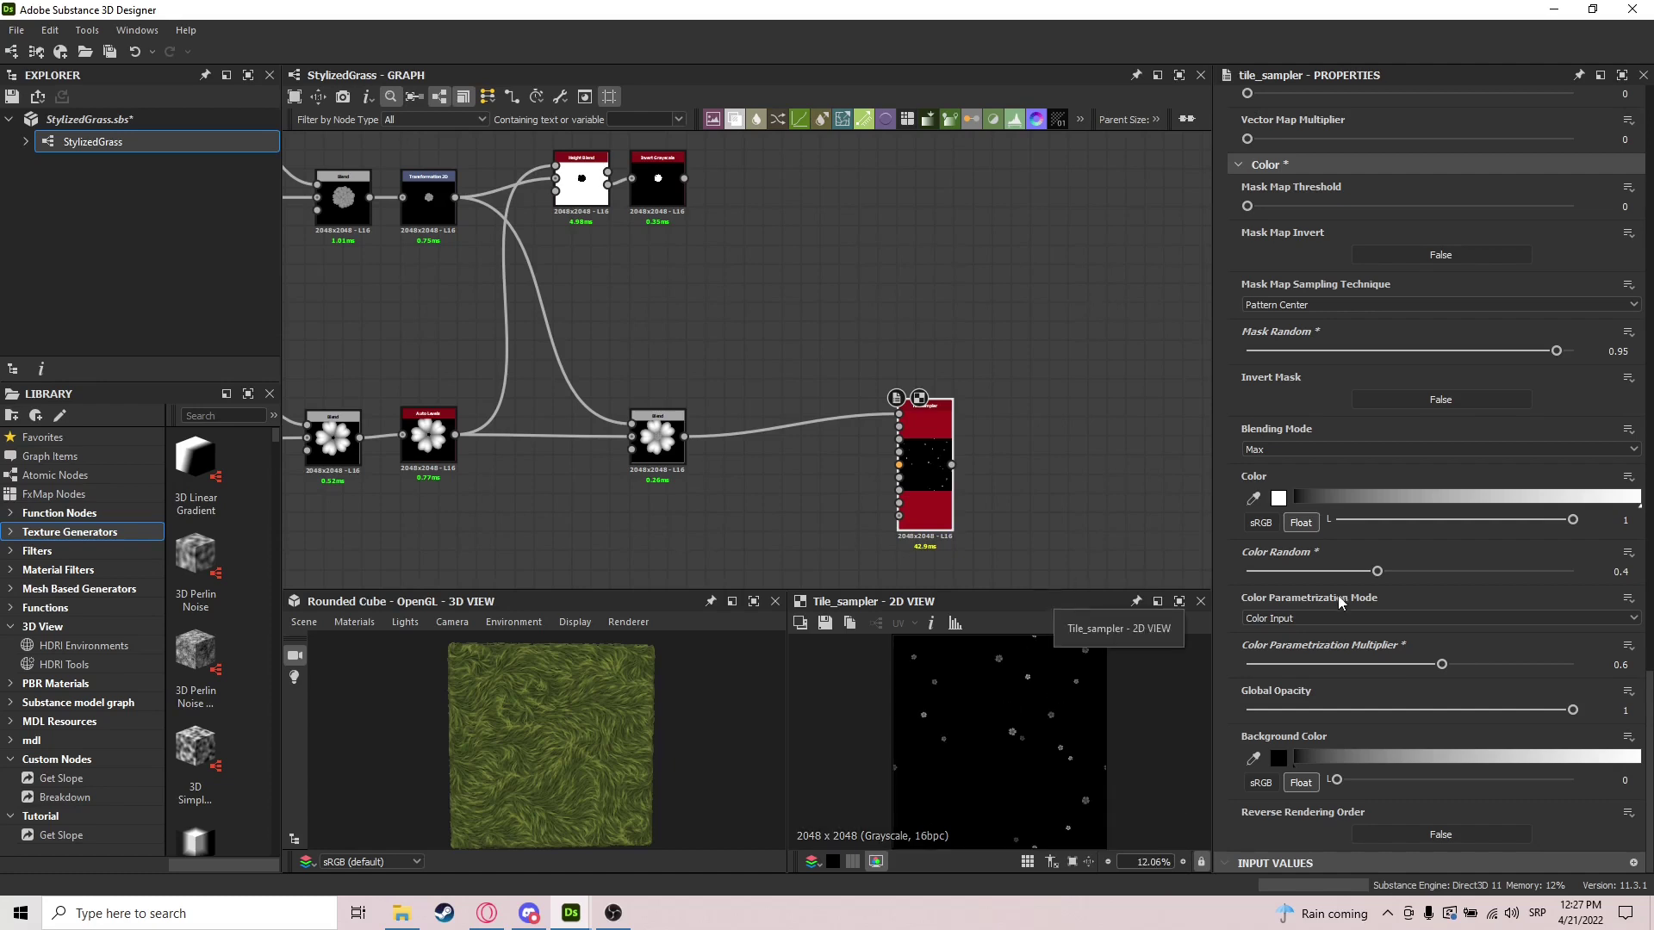
click(1327, 620)
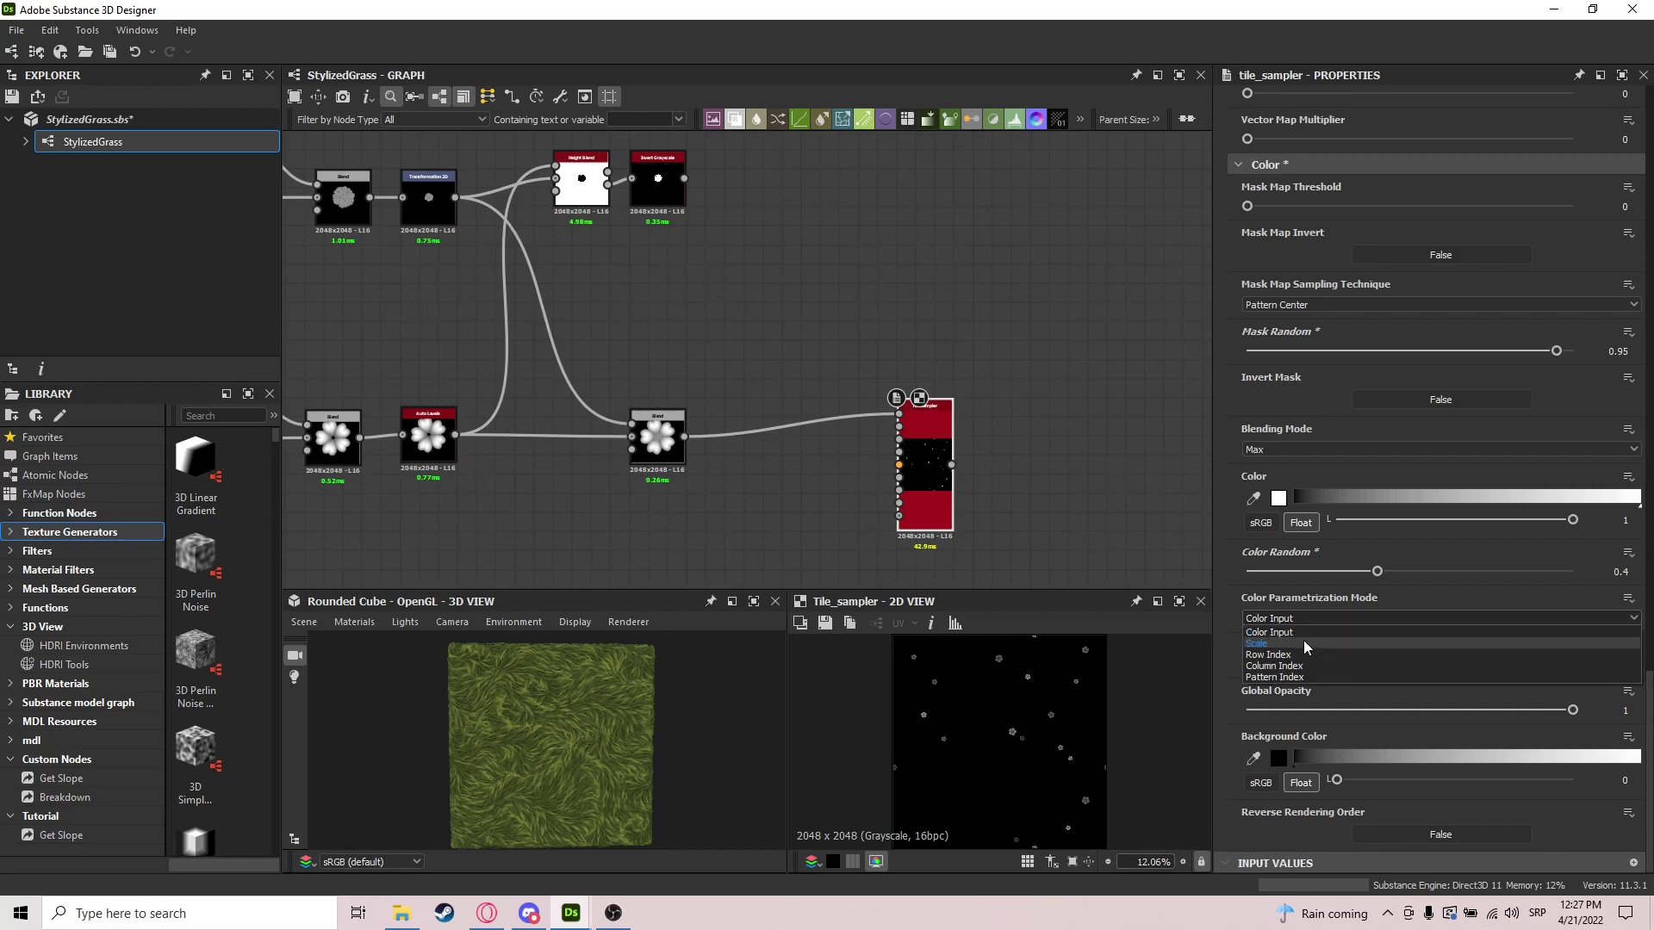
click(1302, 643)
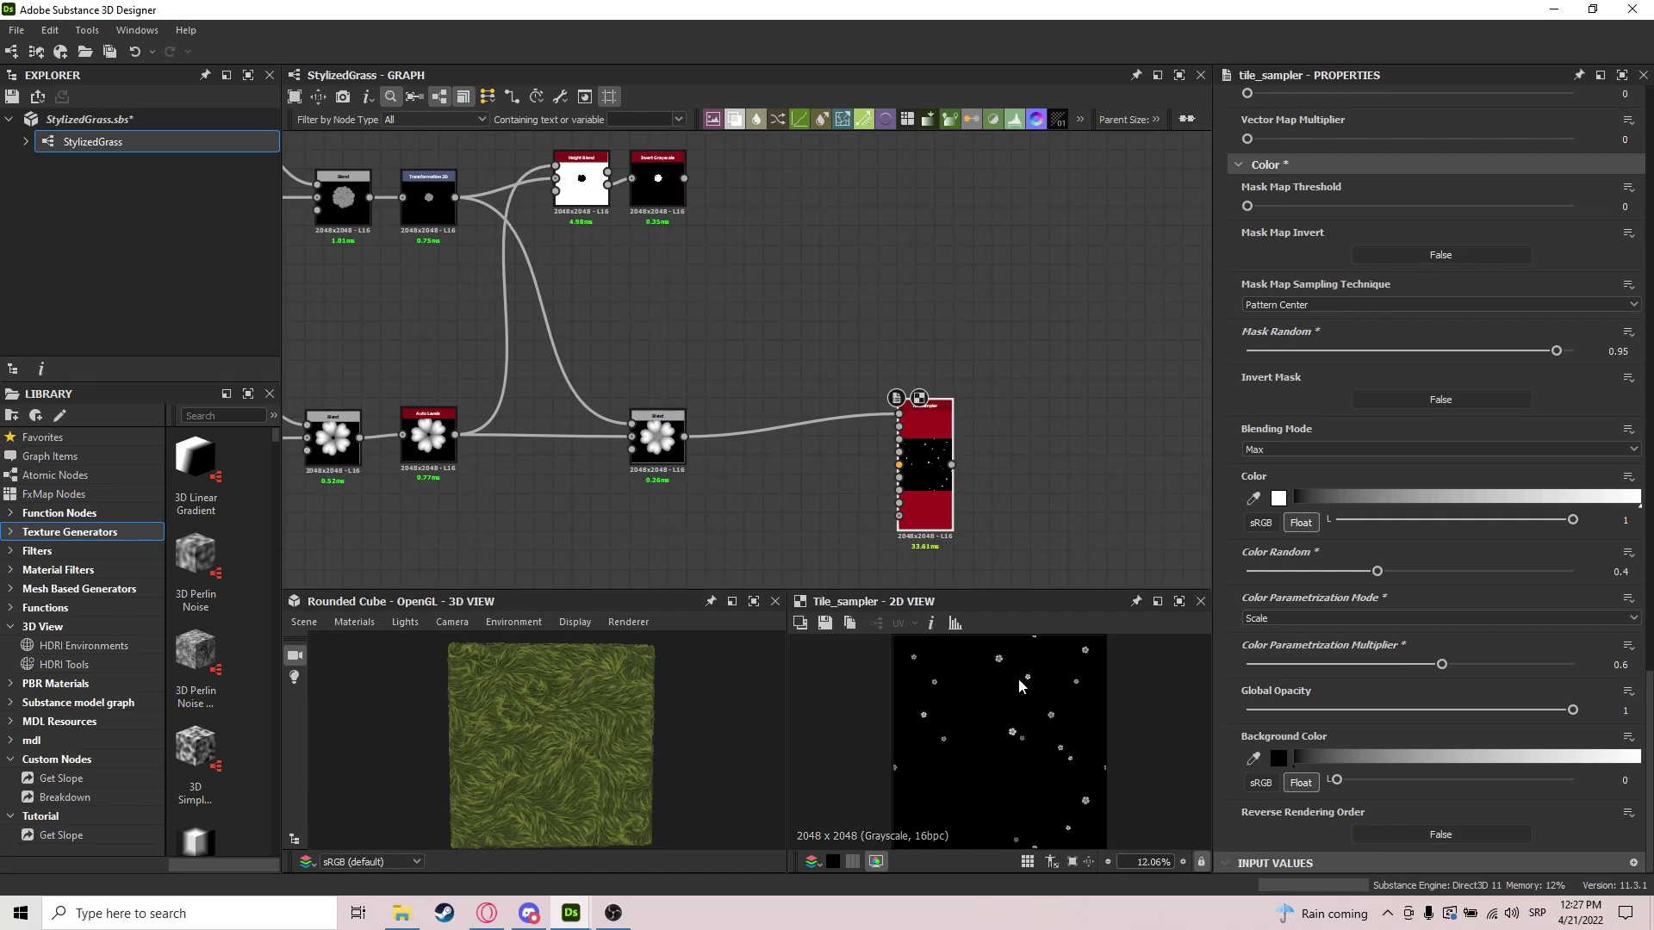
Paste a copy of the Tile Sampler above the original and feed the Invert Grayscale output into its Pattern Input
middle_drag(752, 253, 760, 264)
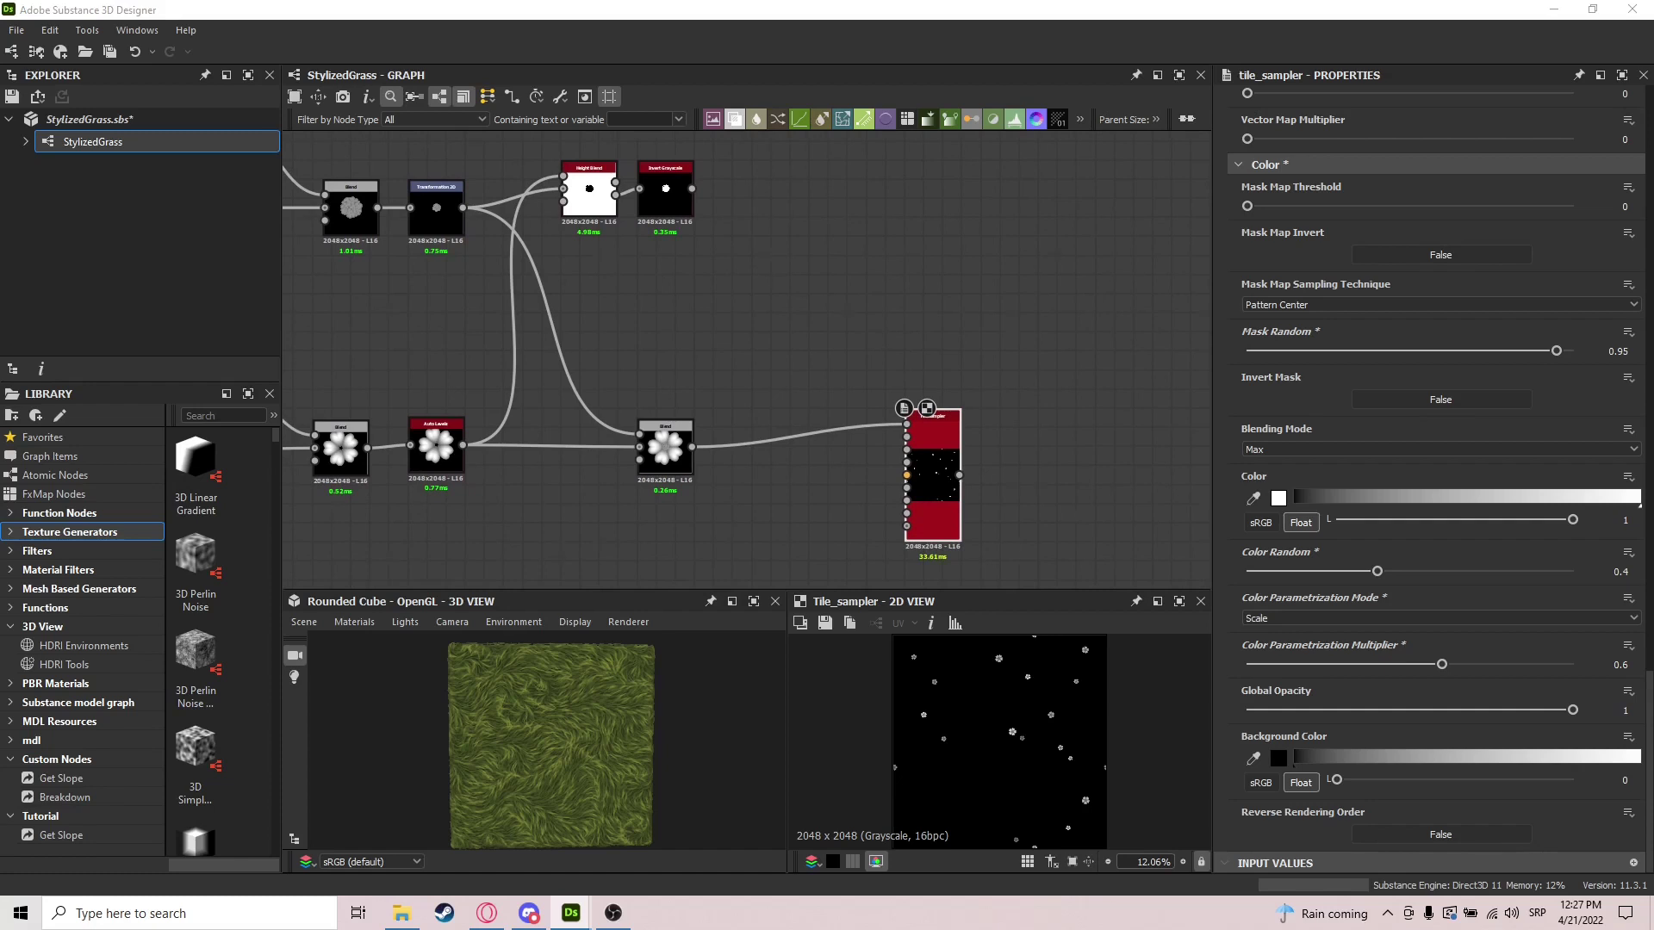
middle_drag(1091, 420, 1031, 480)
middle_drag(841, 294, 820, 395)
key(ctrl+v)
drag(733, 365, 837, 401)
drag(613, 348, 827, 346)
middle_drag(930, 442, 919, 397)
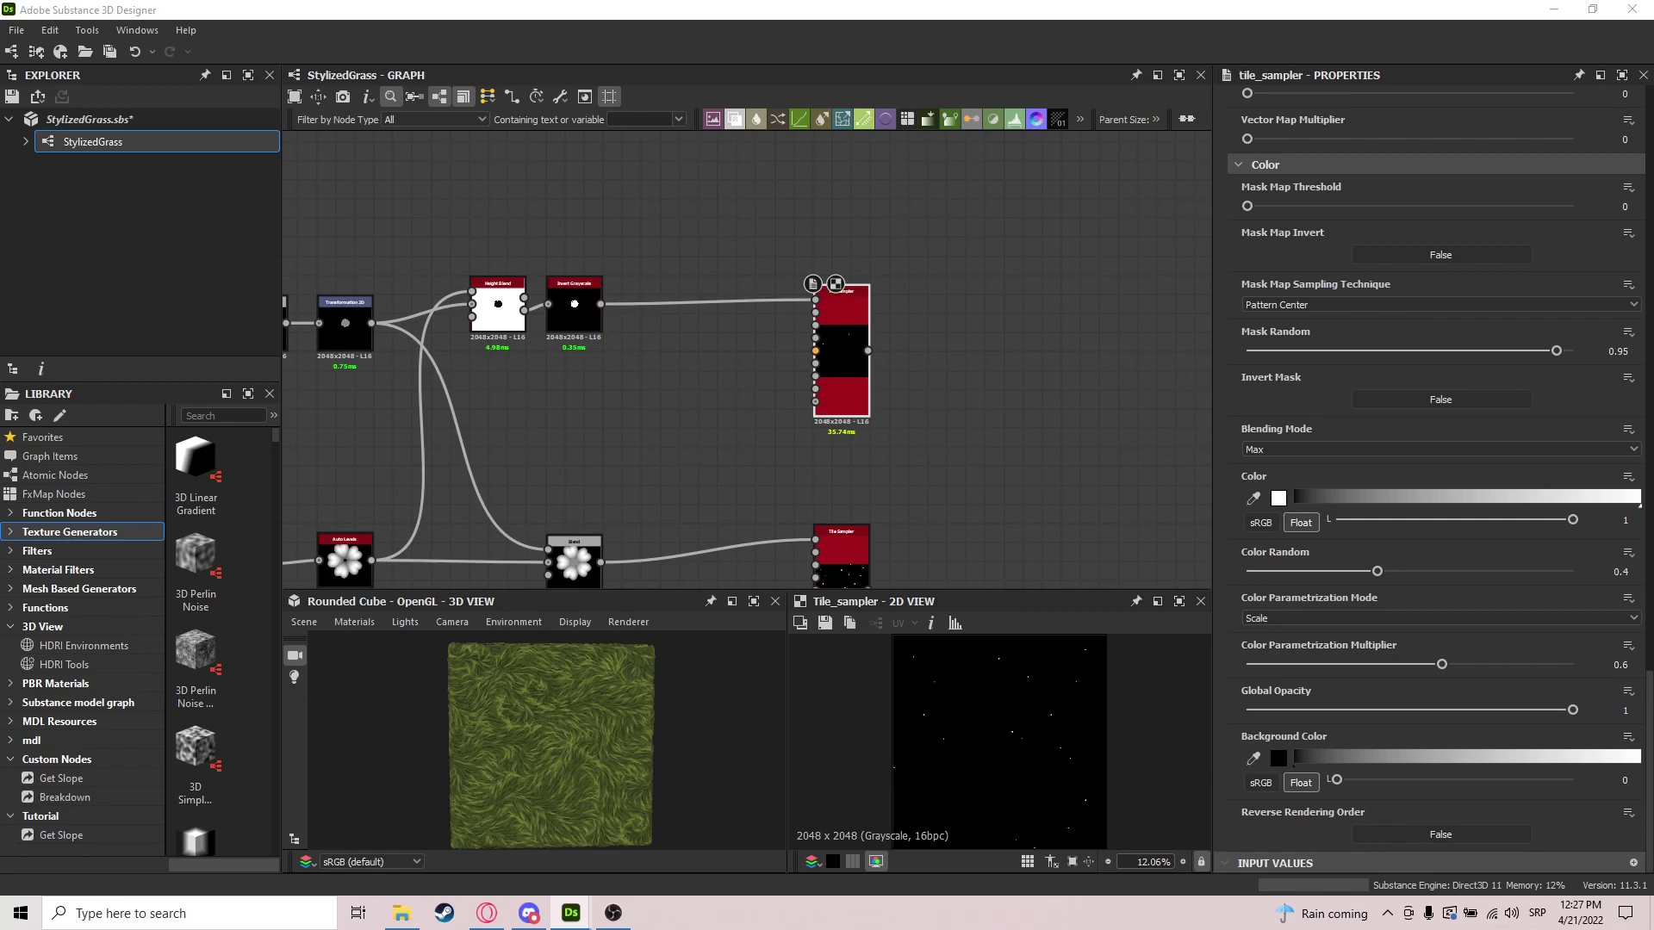
Add a Levels node after the flower Tile Sampler and lower its output white level to near black
middle_drag(1065, 491, 1012, 354)
middle_drag(802, 423, 776, 387)
scroll(736, 432, up, 2)
drag(811, 414, 978, 384)
text(levels)
key(Return)
drag(1626, 656, 1301, 659)
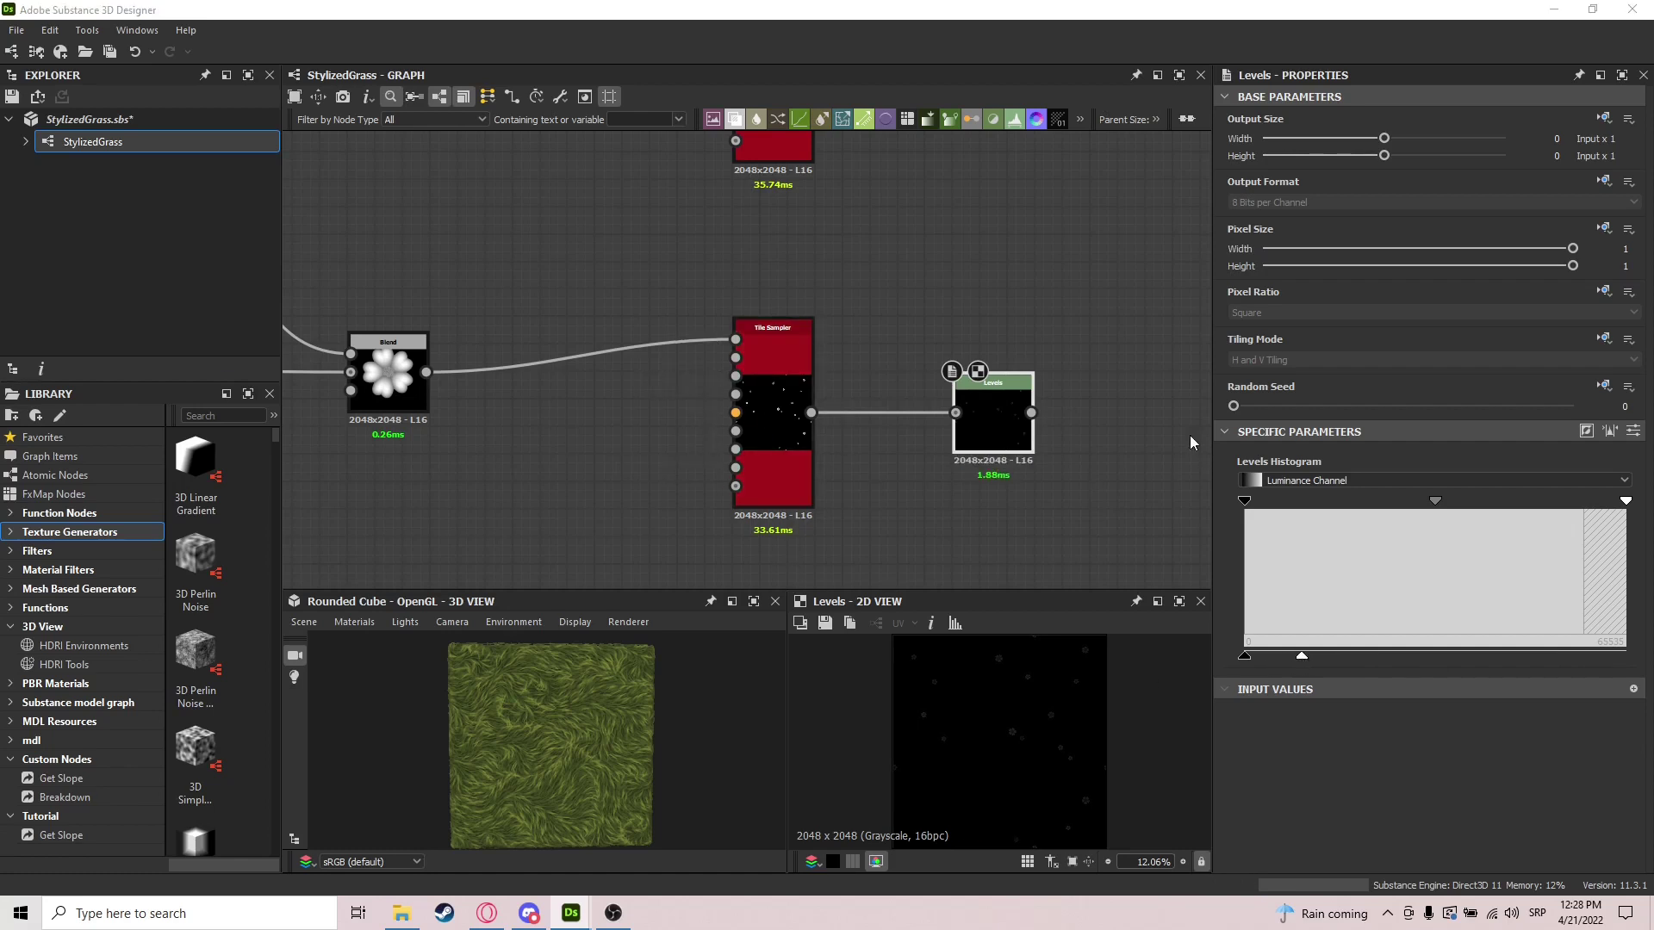
Add a Histogram Scan node after the Levels node and set its Position and Contrast to 1
middle_drag(1004, 415, 911, 411)
drag(939, 409, 1032, 407)
text(histo)
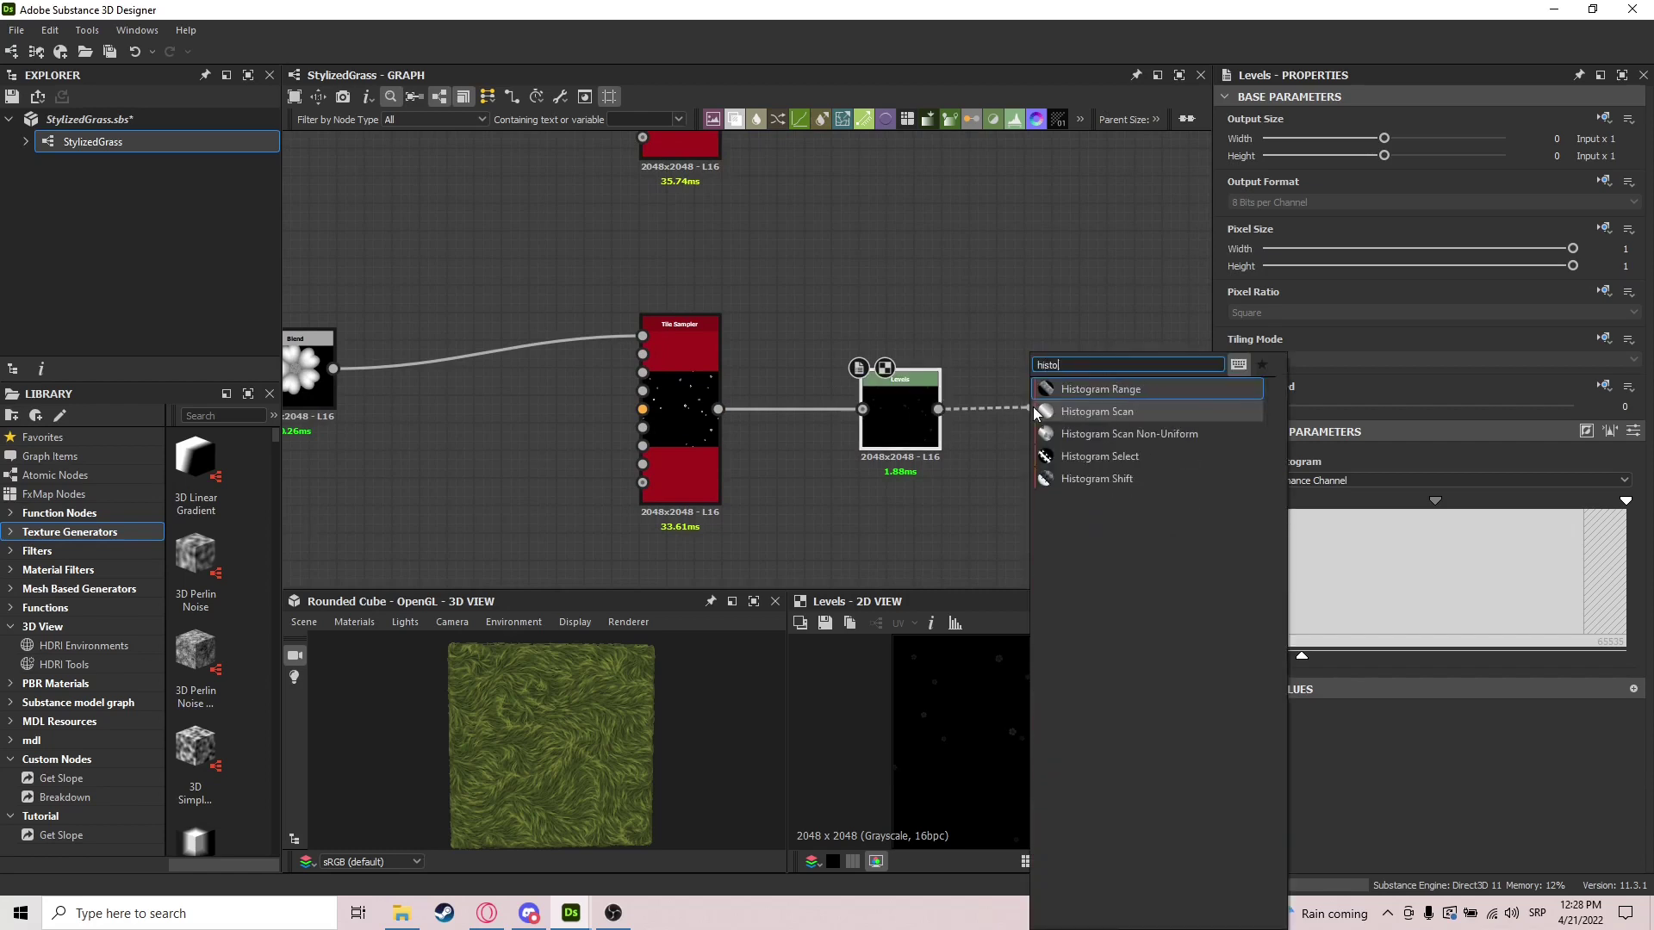
click(1032, 406)
scroll(1335, 672, down, 3)
drag(1378, 741, 1648, 743)
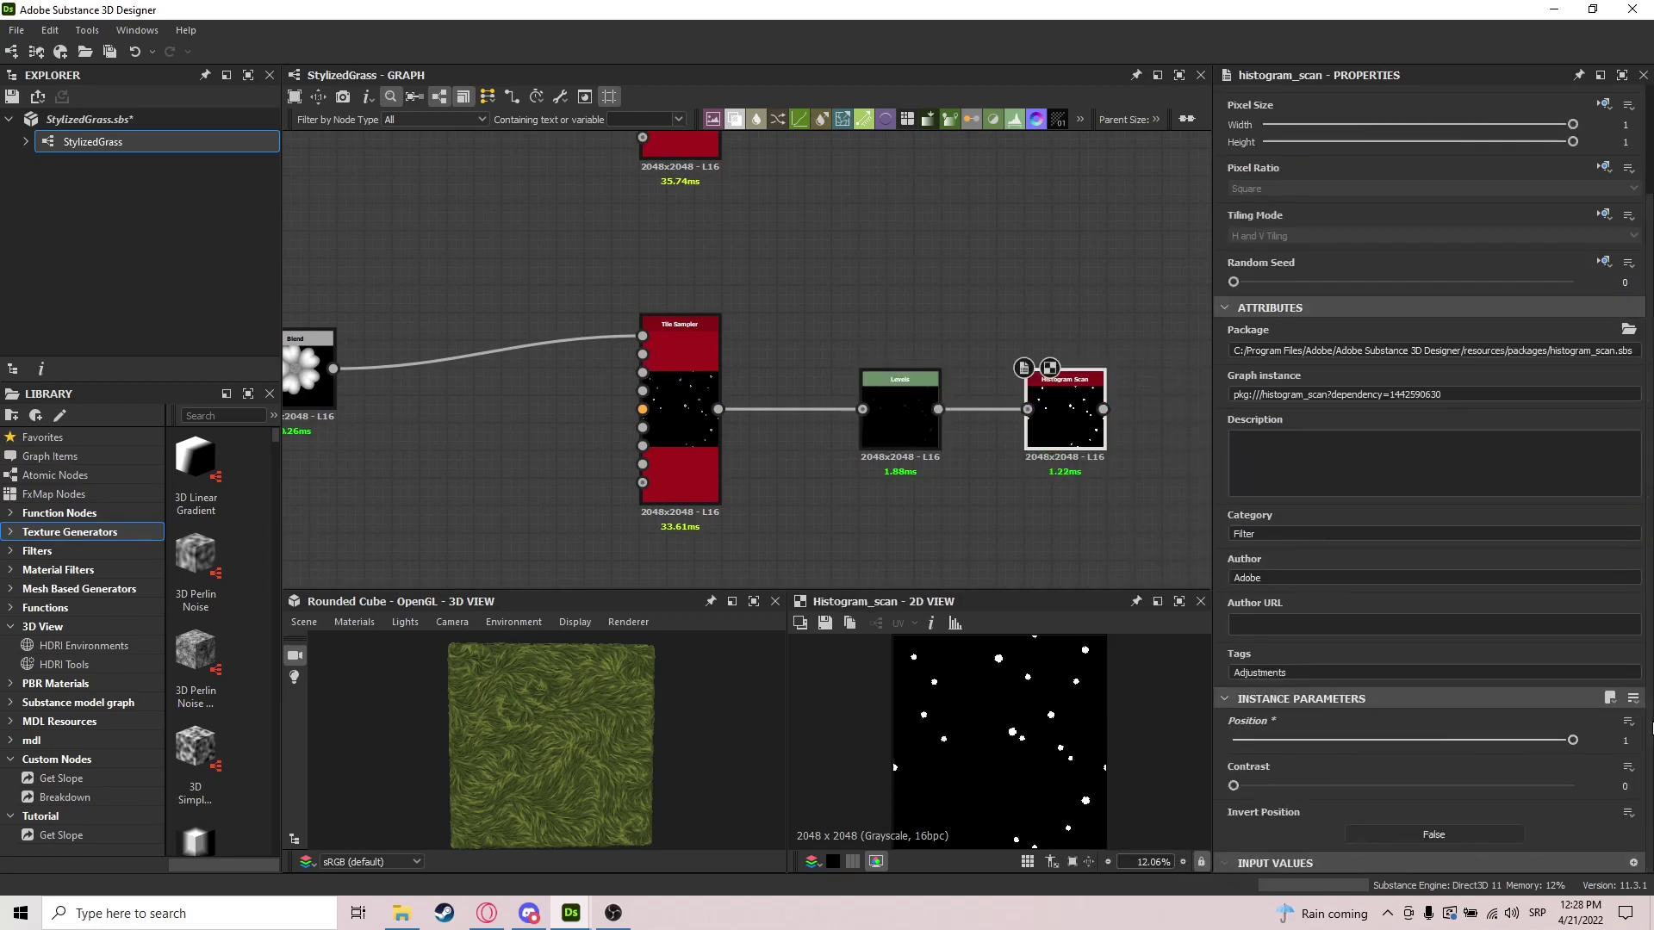
drag(1516, 791, 1580, 788)
Zoom in on a single flower mask and set the Histogram Scan's Position to 0.99
scroll(1068, 762, up, 5)
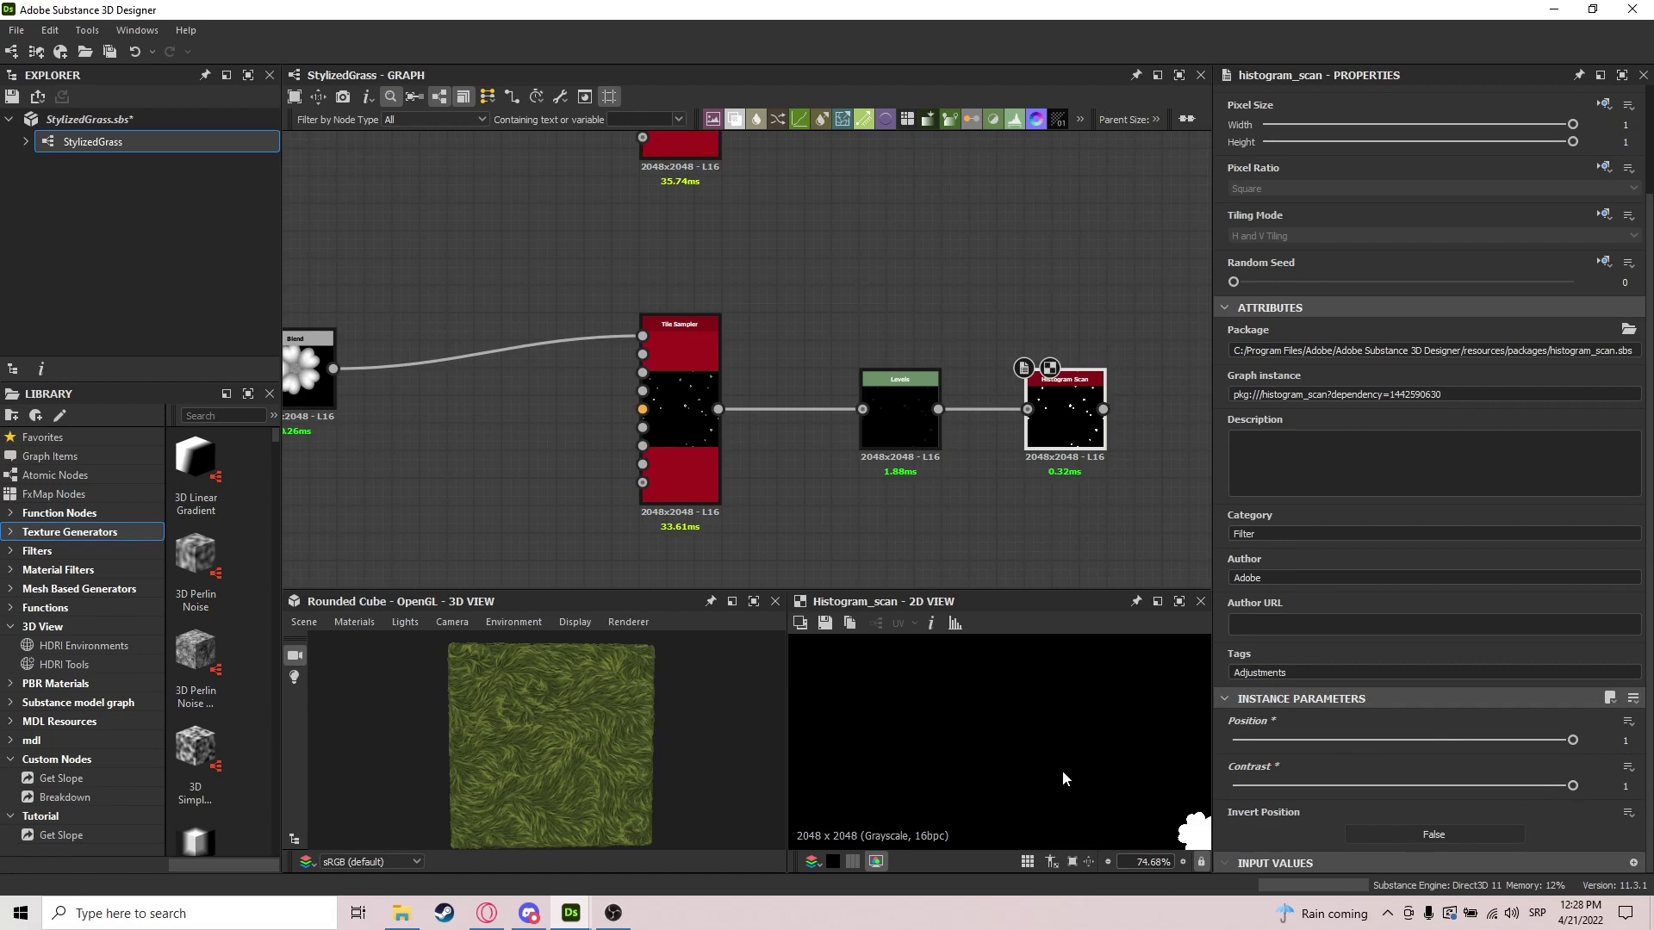
scroll(1063, 778, up, 8)
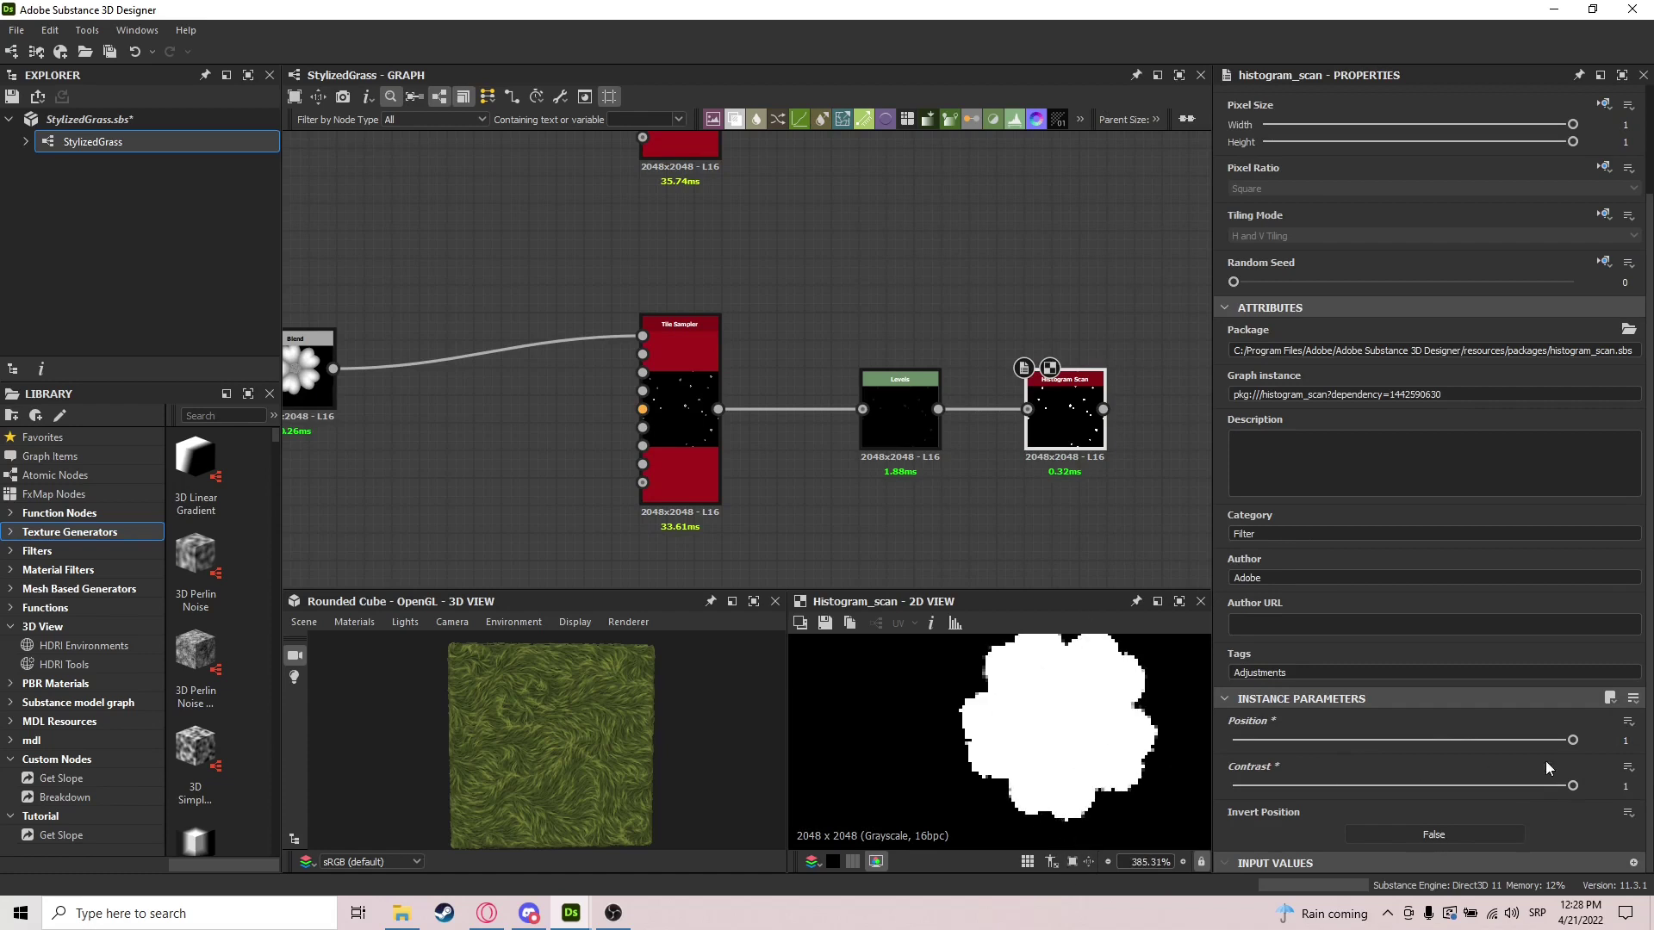
double_click(1630, 739)
text(0.99)
key(Return)
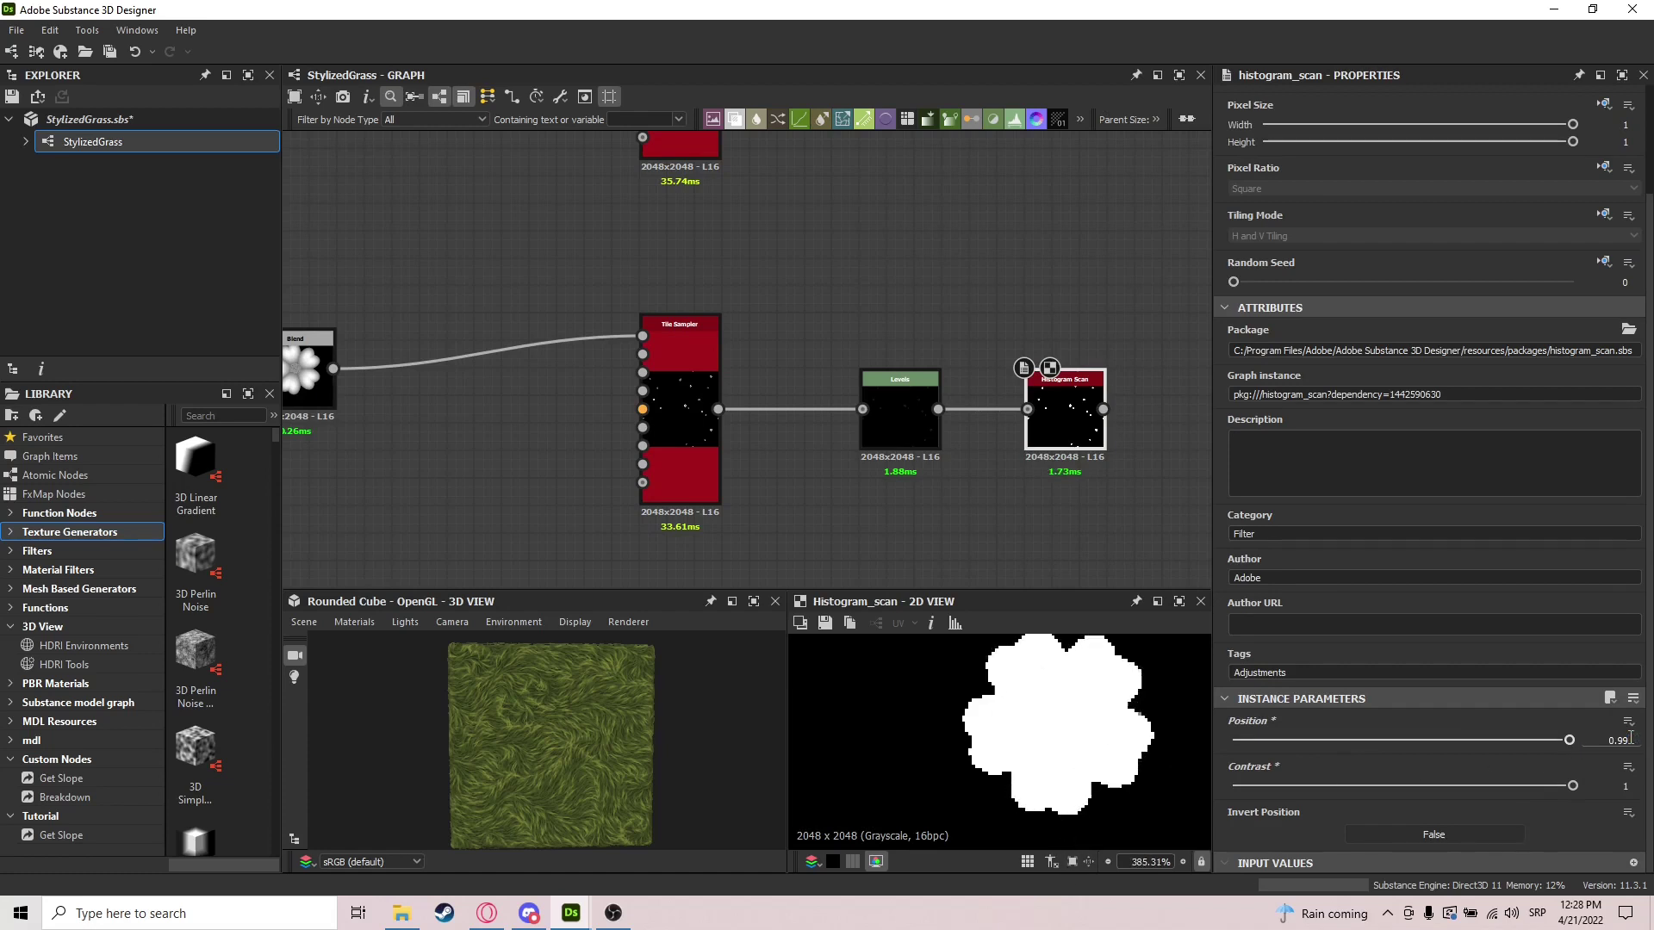
Try a Position of 0.97 on the Histogram Scan and compare the flower's outline
scroll(990, 693, down, 2)
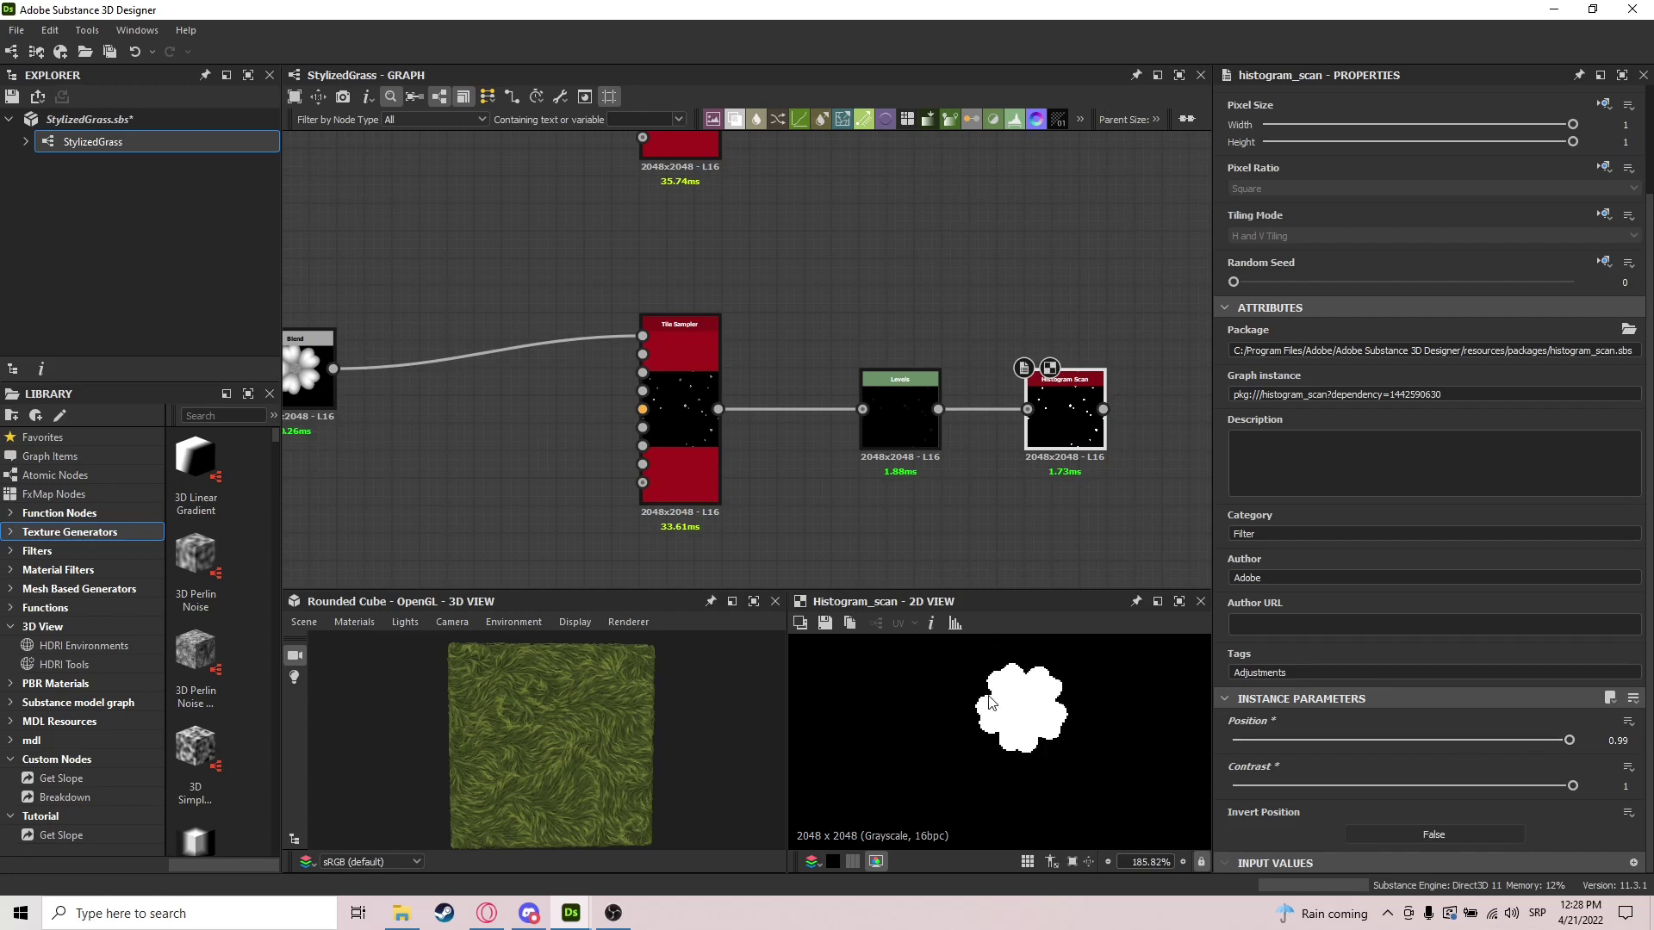
scroll(989, 702, up, 3)
scroll(990, 702, down, 2)
click(1637, 746)
click(1637, 746)
click(1633, 727)
click(1591, 726)
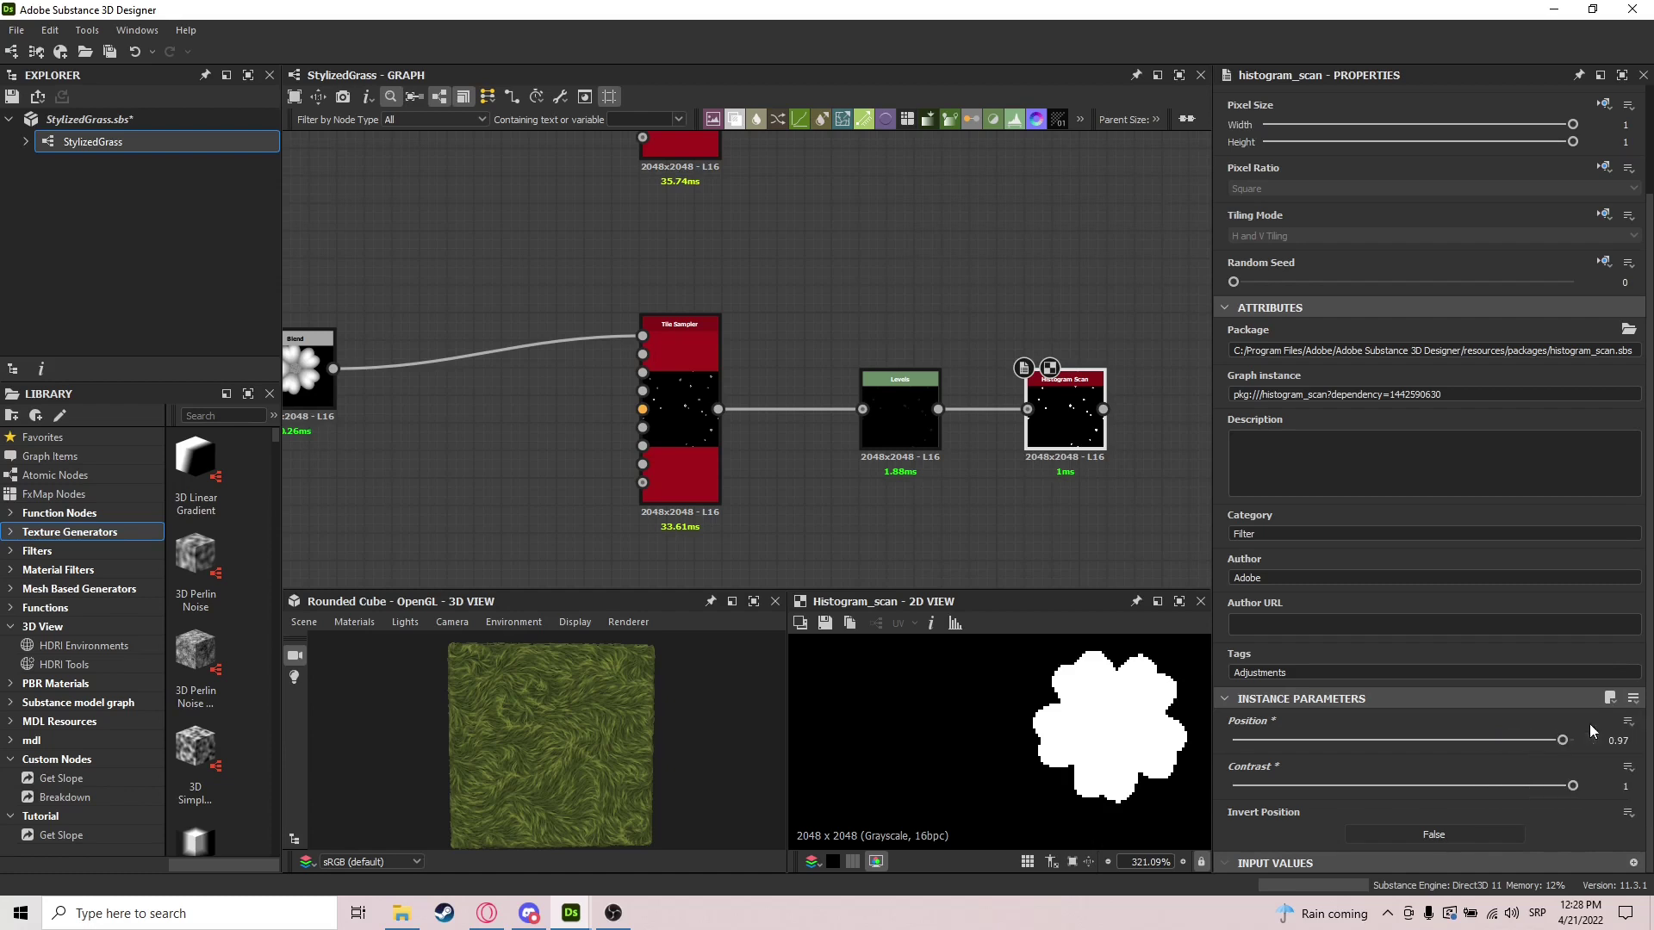
Return the Histogram Scan's Position to 0.99 and check the whole flower mask
click(1625, 740)
key(BackSpace)
text(9)
key(Return)
click(1623, 740)
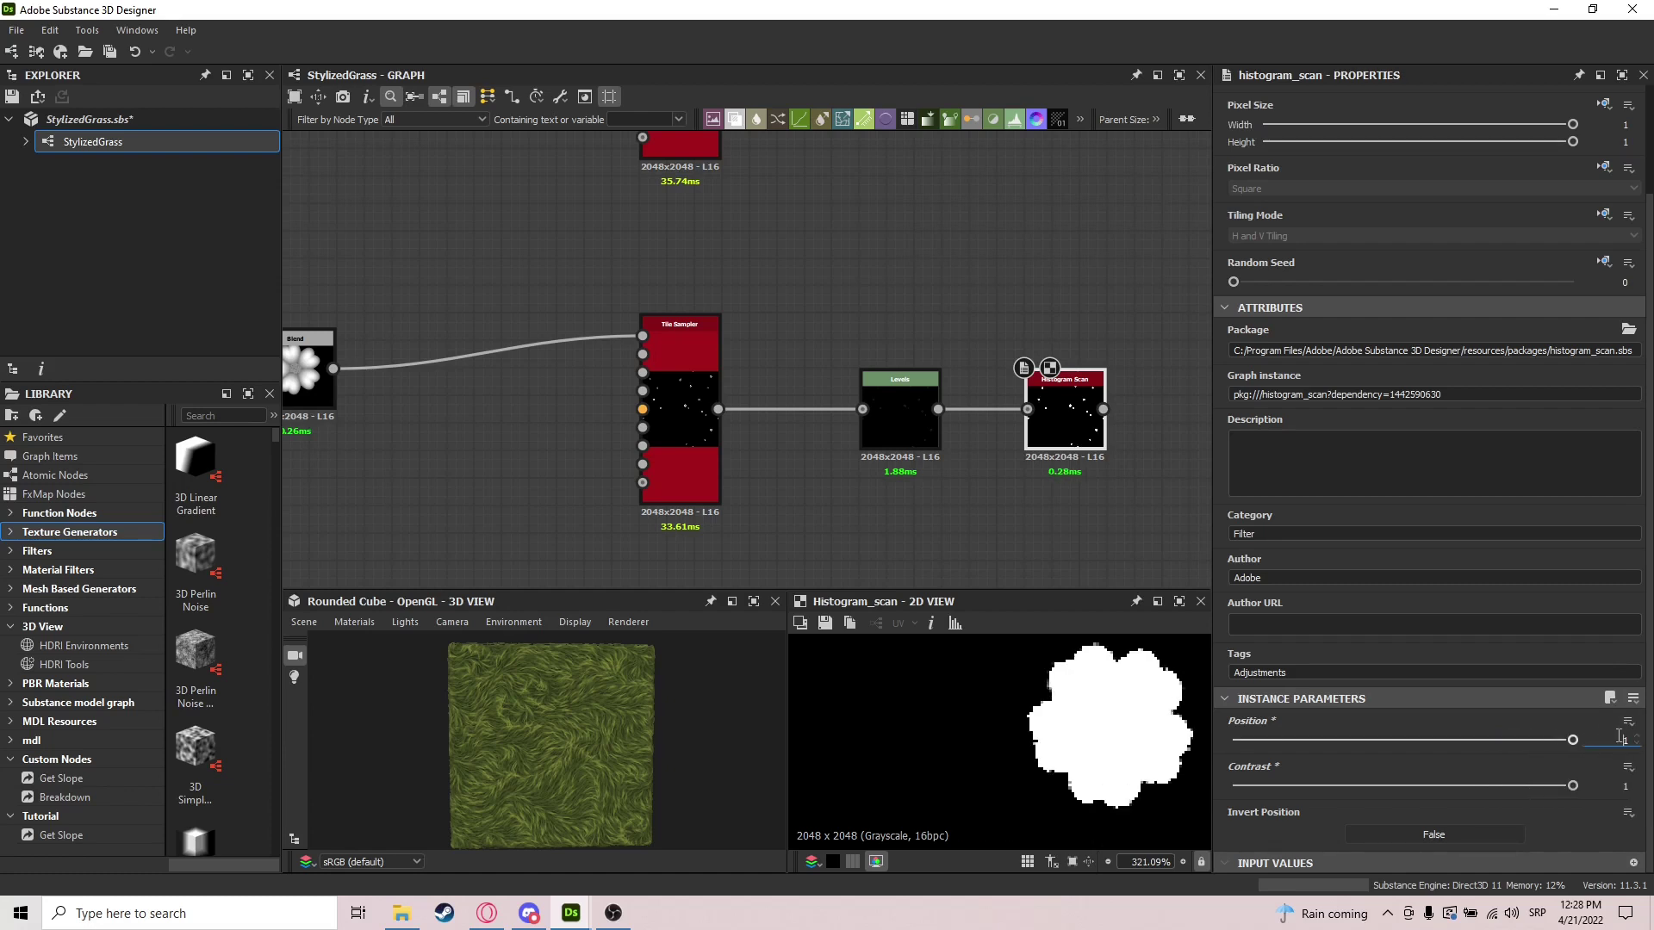
key(Down)
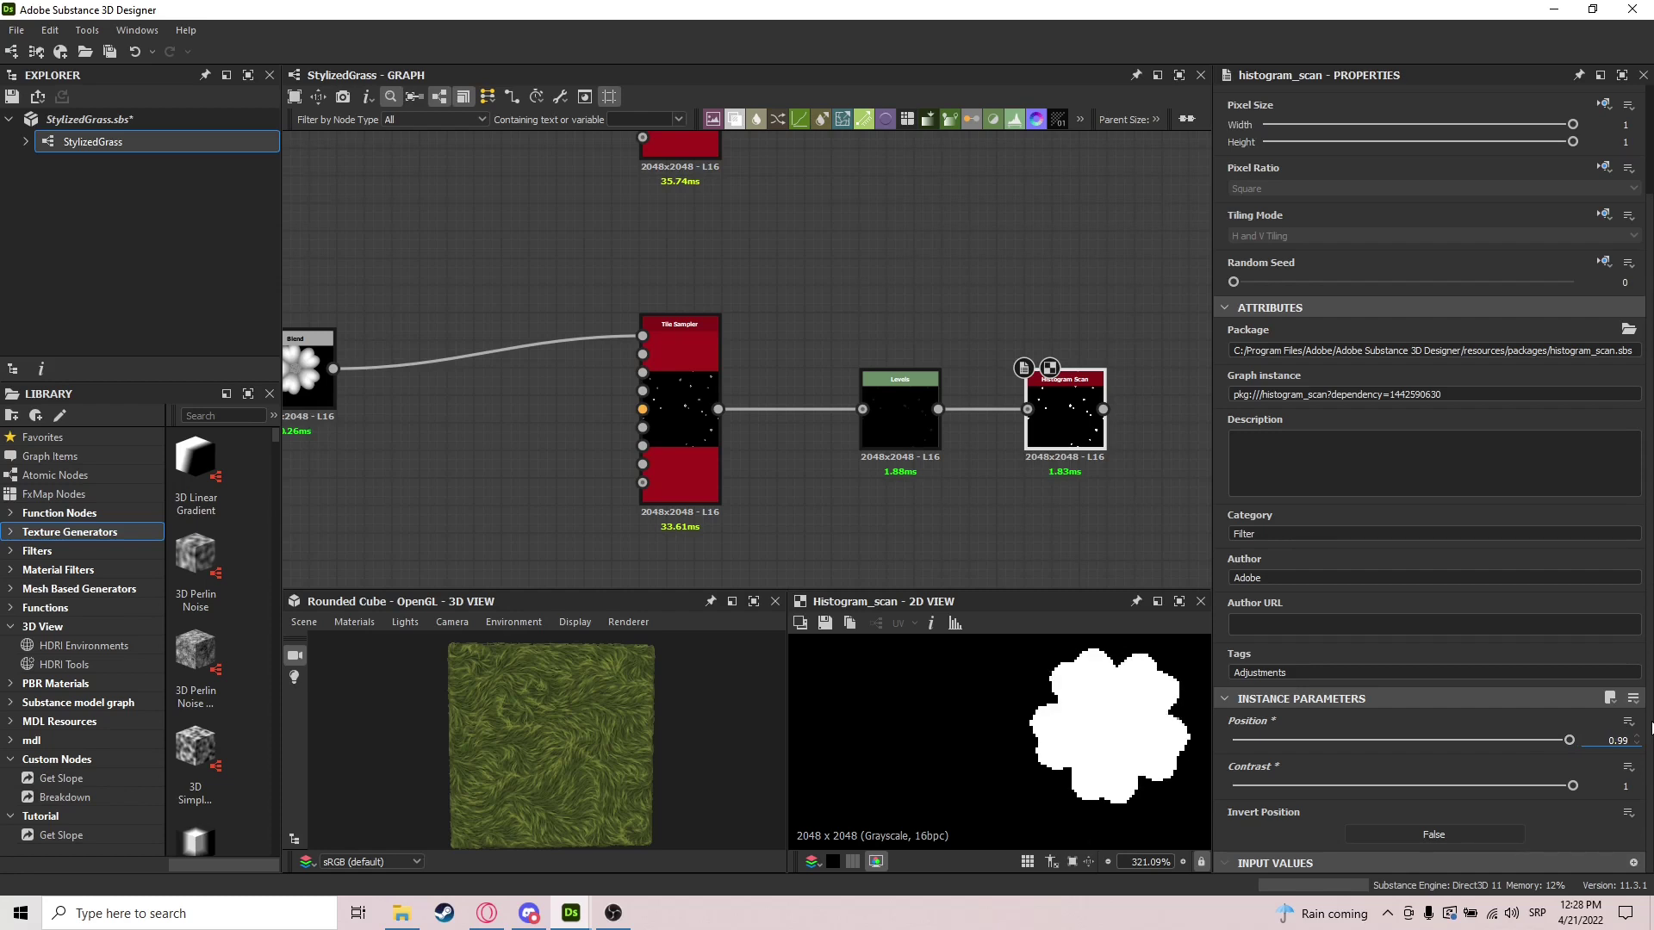
scroll(1136, 750, down, 10)
scroll(1135, 750, up, 4)
Branch the flower Tile Sampler's output to a Dot node placed below the Levels node
middle_drag(1108, 536, 1005, 460)
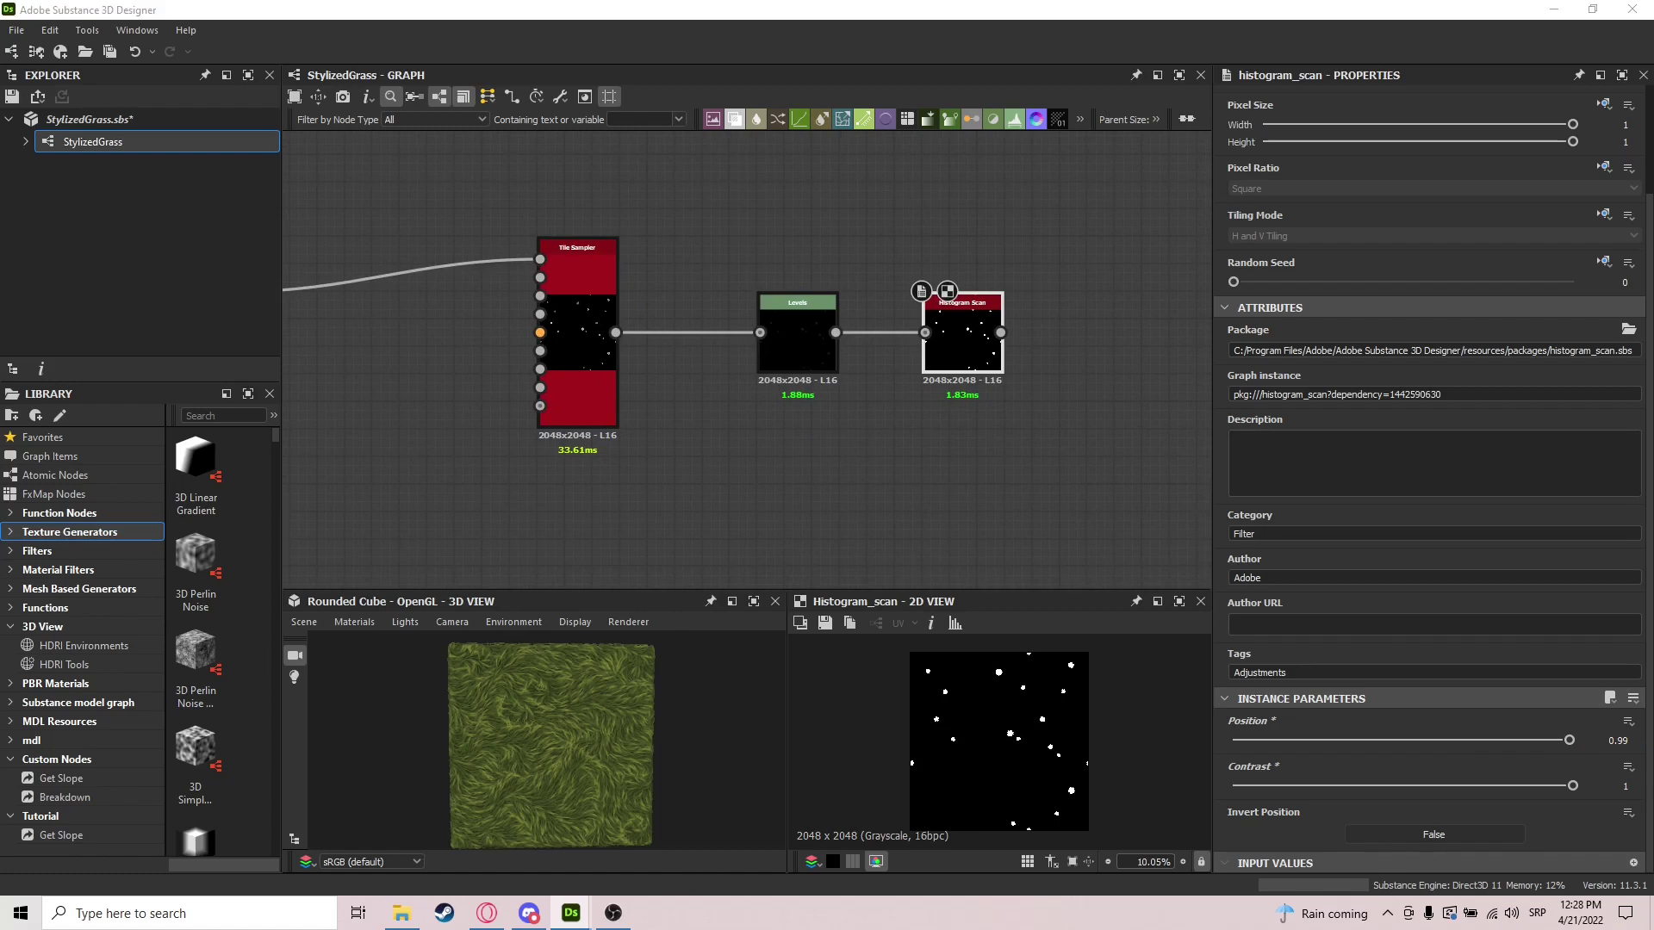
middle_drag(569, 362, 511, 320)
alt+click(617, 293)
drag(628, 292, 612, 325)
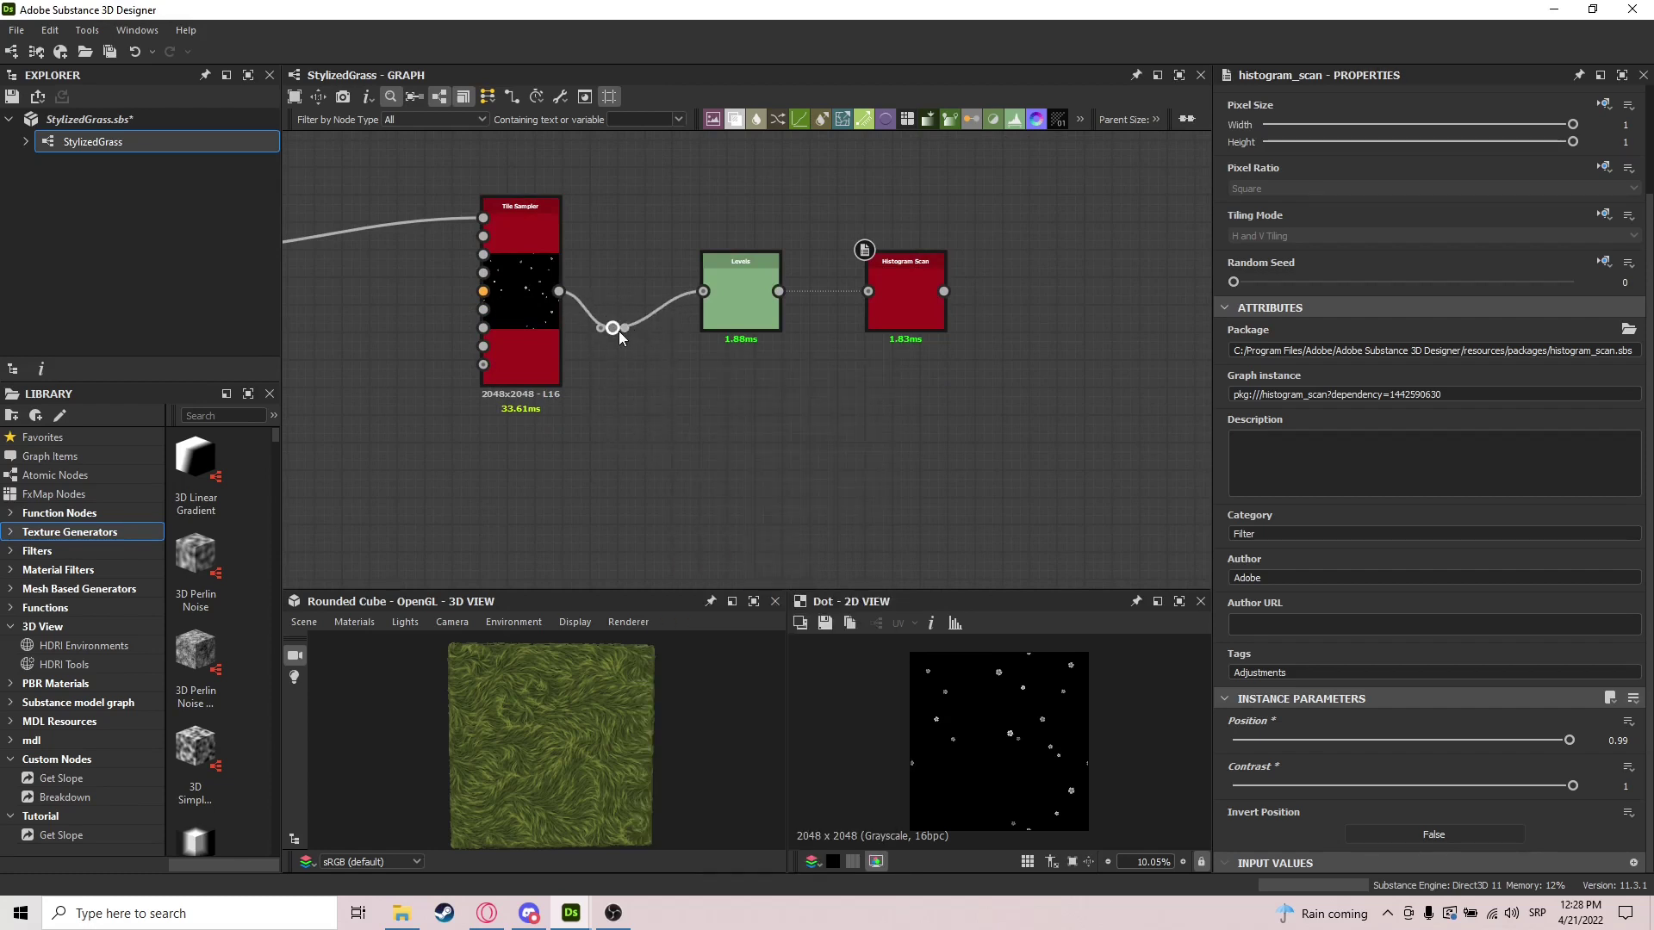
key(Delete)
drag(560, 291, 694, 448)
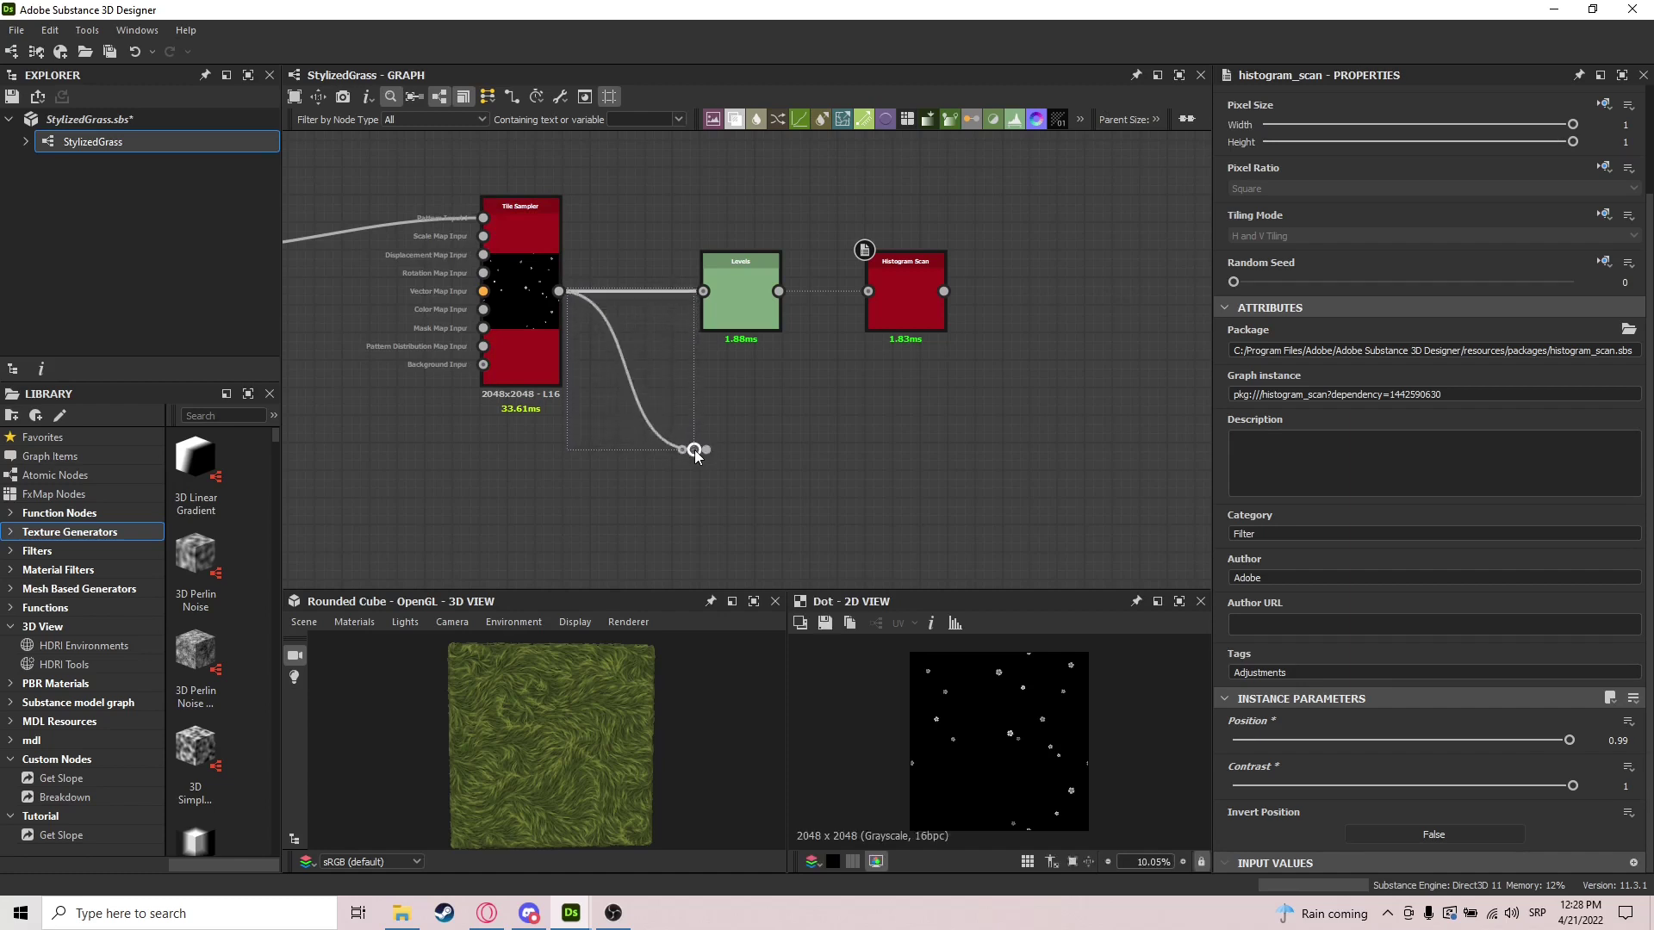
Enclose all the flower nodes in a frame titled Clovers and move the frame closer to the existing frames
scroll(956, 444, down, 4)
scroll(977, 440, down, 4)
key(space)
text(frame)
click(665, 388)
double_click(1273, 184)
text(Fra)
text(lovers)
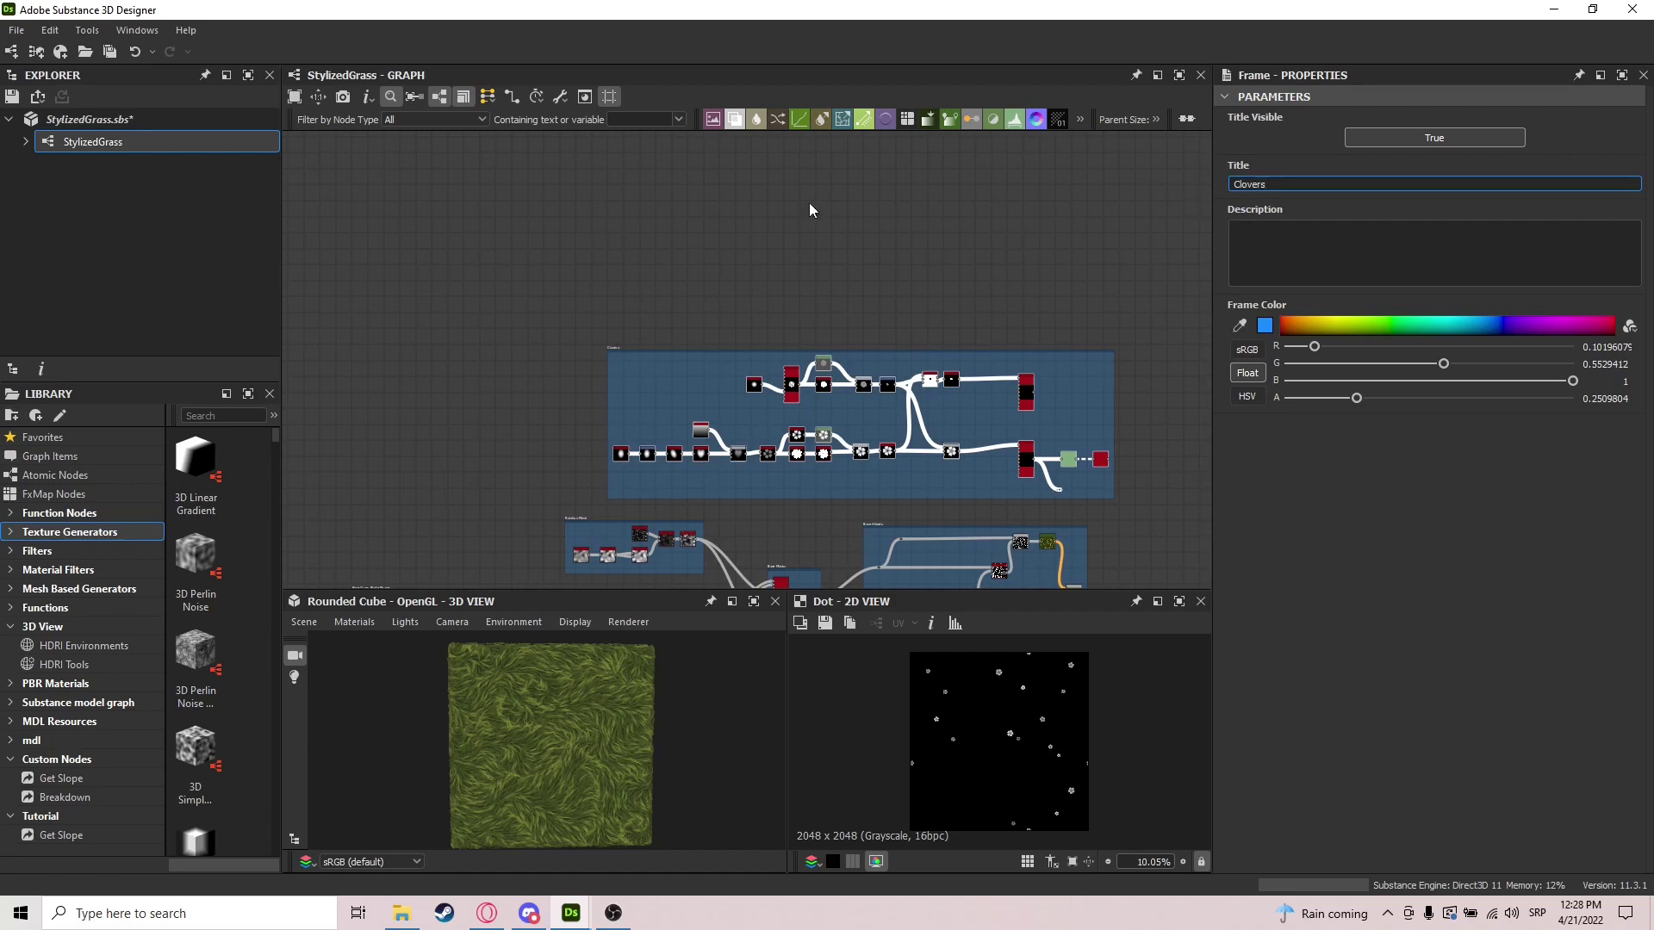
key(Return)
middle_drag(911, 407, 694, 274)
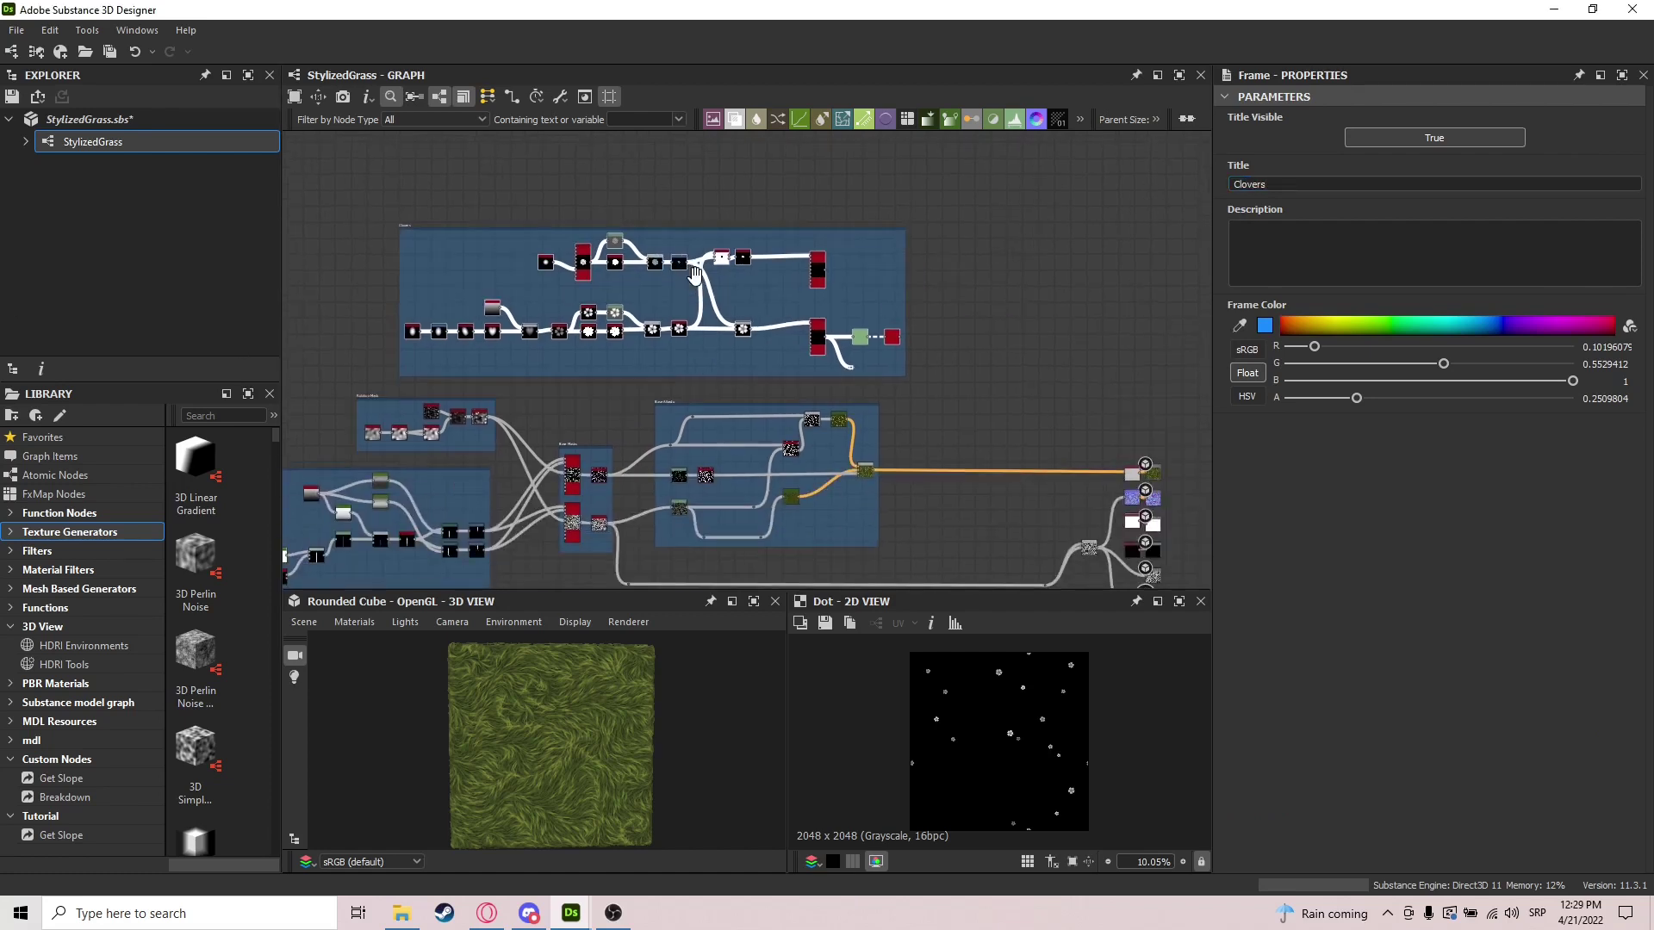
drag(870, 225, 838, 242)
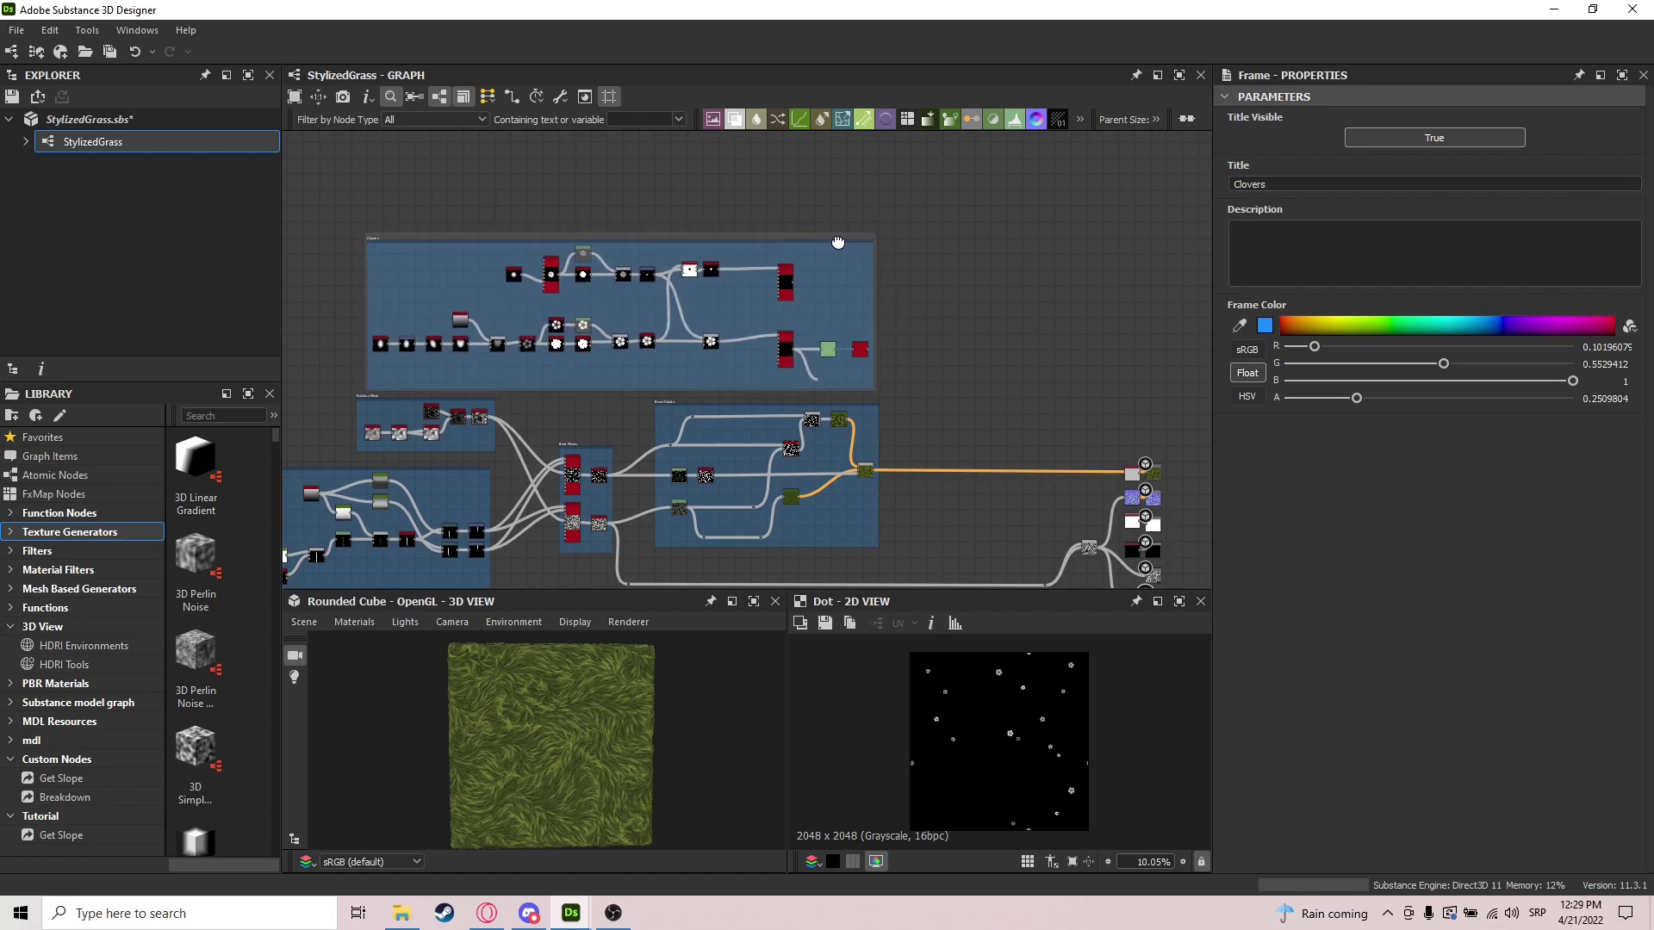